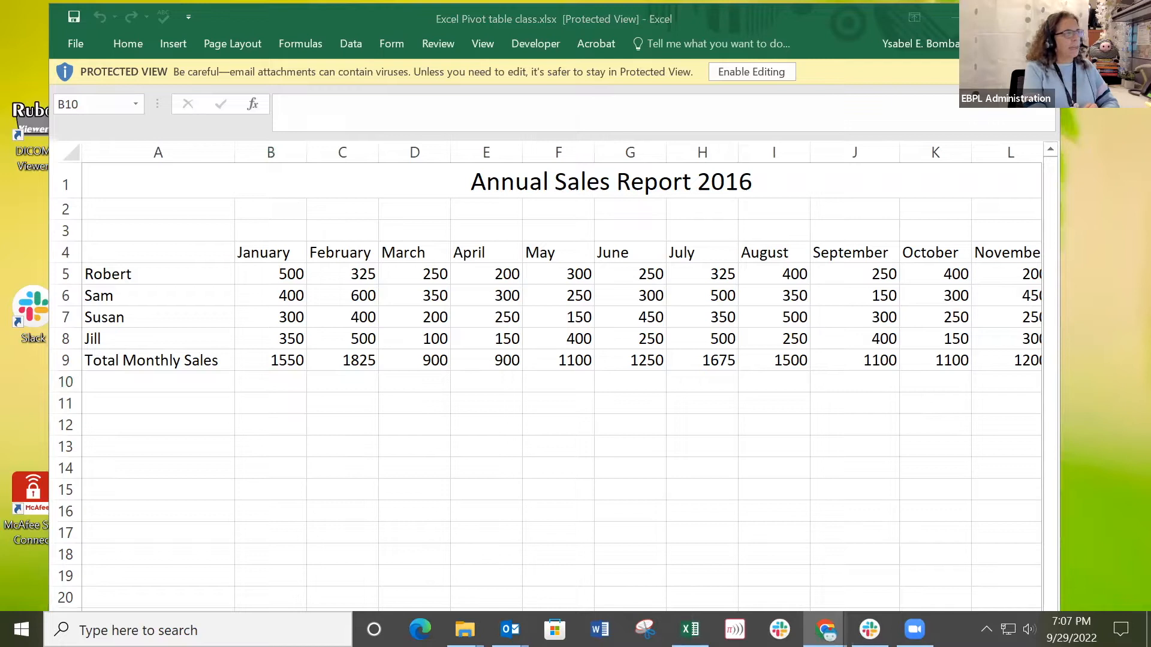
# Skim the pivot table notes page in the browser and move its window aside to uncover the workbook.
pyautogui.scroll(-3, 516, 471)
pyautogui.scroll(4, 518, 471)
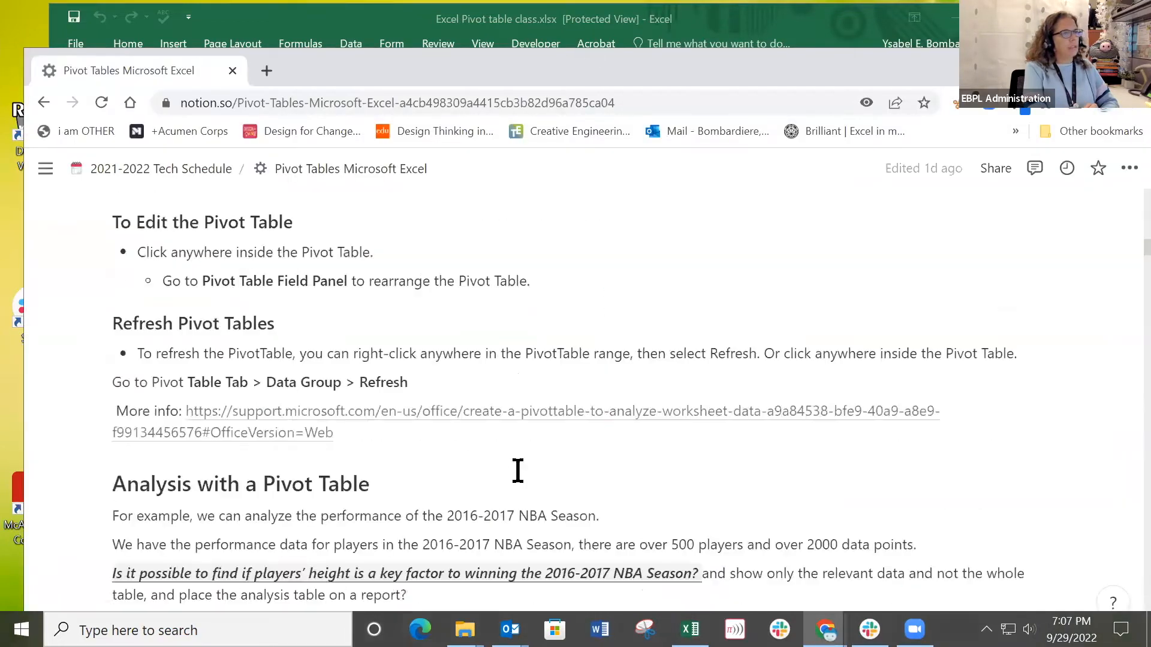
pyautogui.scroll(7, 518, 471)
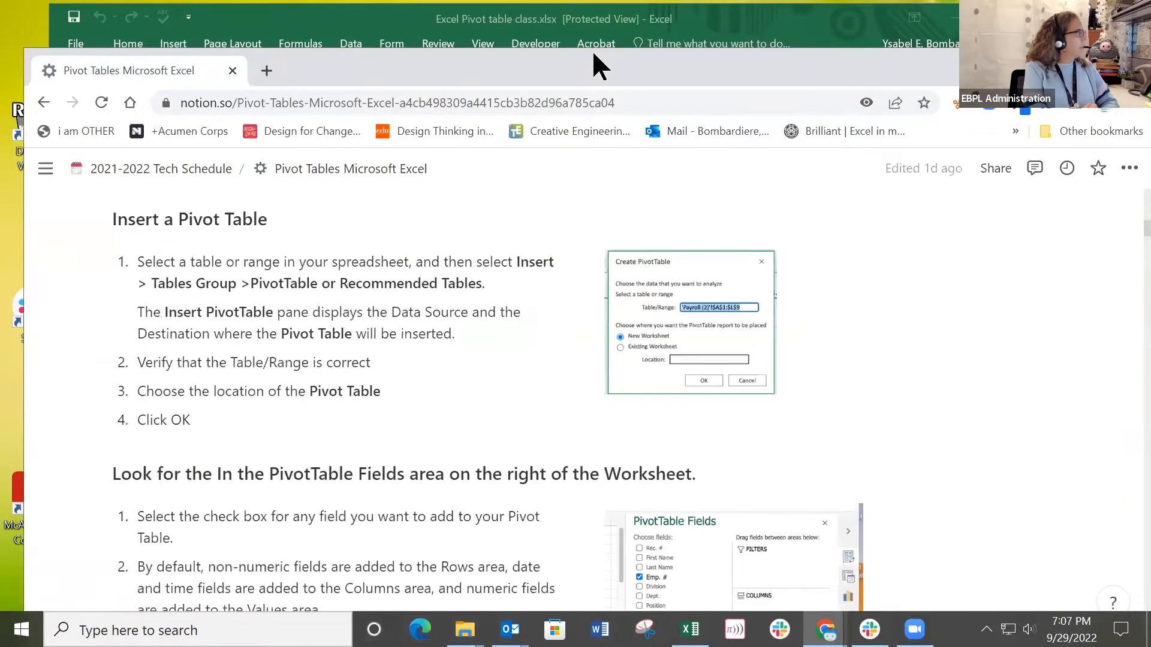
pyautogui.moveTo(593, 54); pyautogui.dragTo(1150, 56)
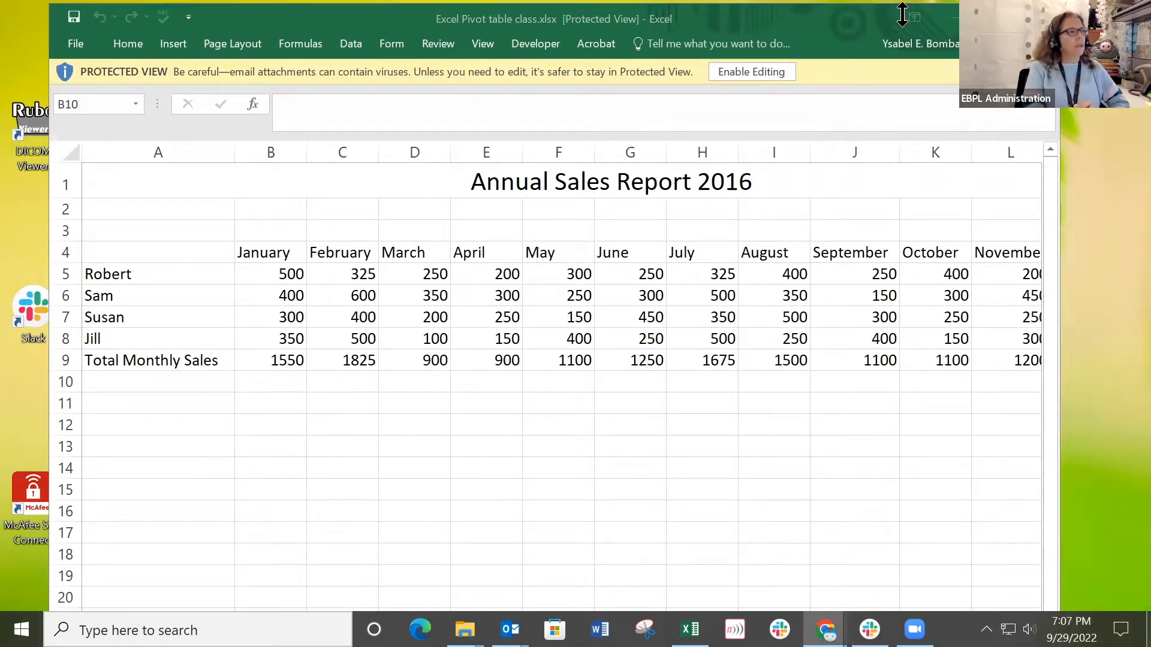
# Reposition the workbook window and widen it until the December column of the sales report fits.
pyautogui.moveTo(796, 38); pyautogui.dragTo(799, 39)
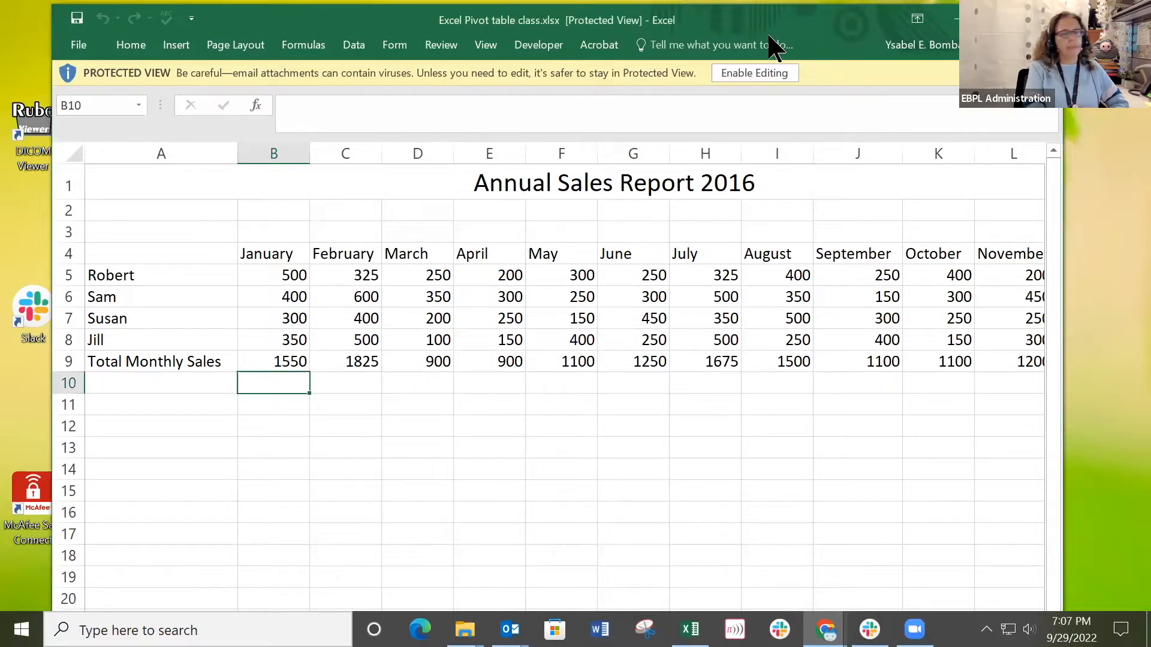
pyautogui.moveTo(791, 16); pyautogui.dragTo(769, 36)
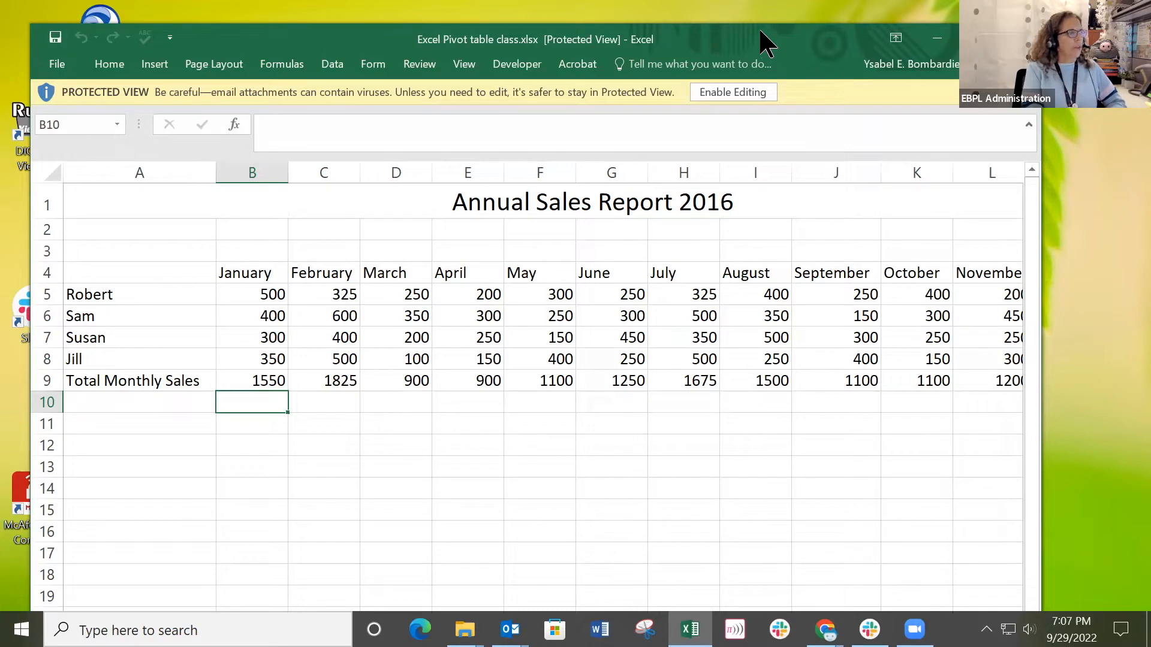
pyautogui.moveTo(474, 45); pyautogui.dragTo(478, 54)
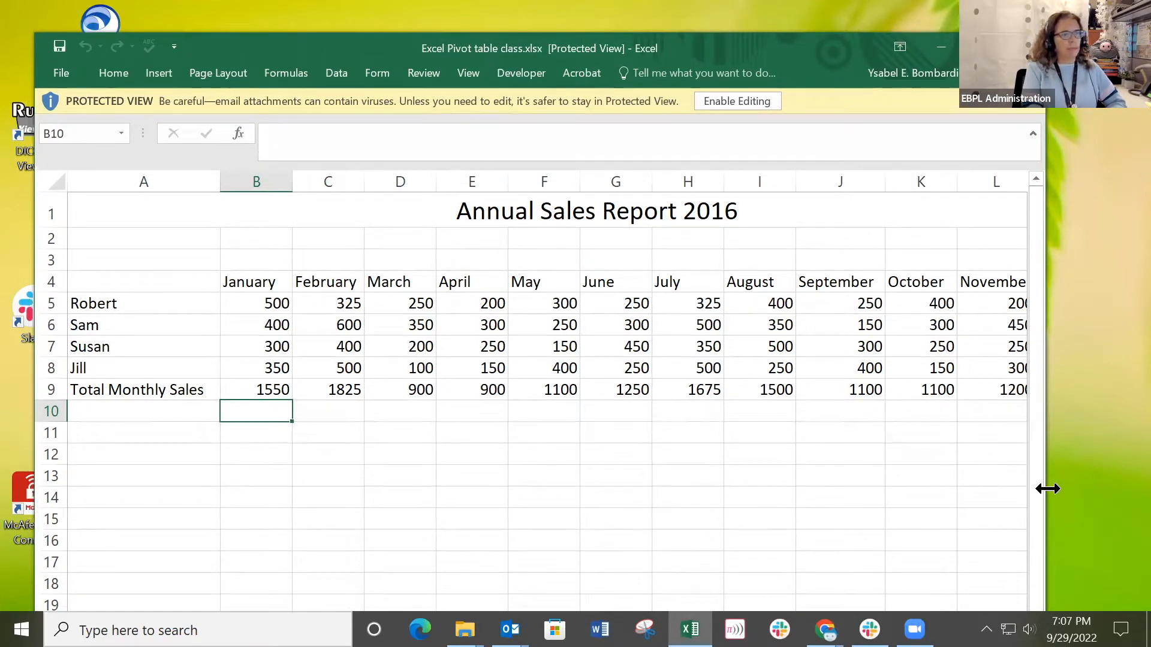
pyautogui.moveTo(1049, 486); pyautogui.dragTo(1142, 486)
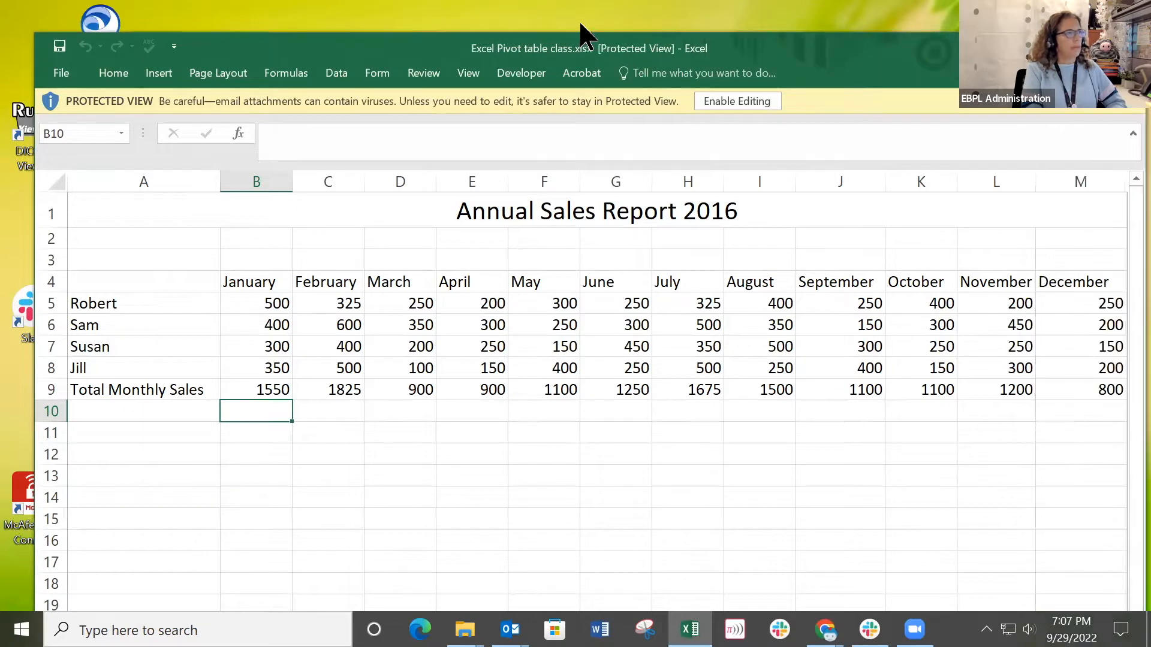
# Enable editing in the protected workbook and save it to the Desktop as Copy of Excel Pivot table class.xlsx.
pyautogui.click(756, 101)
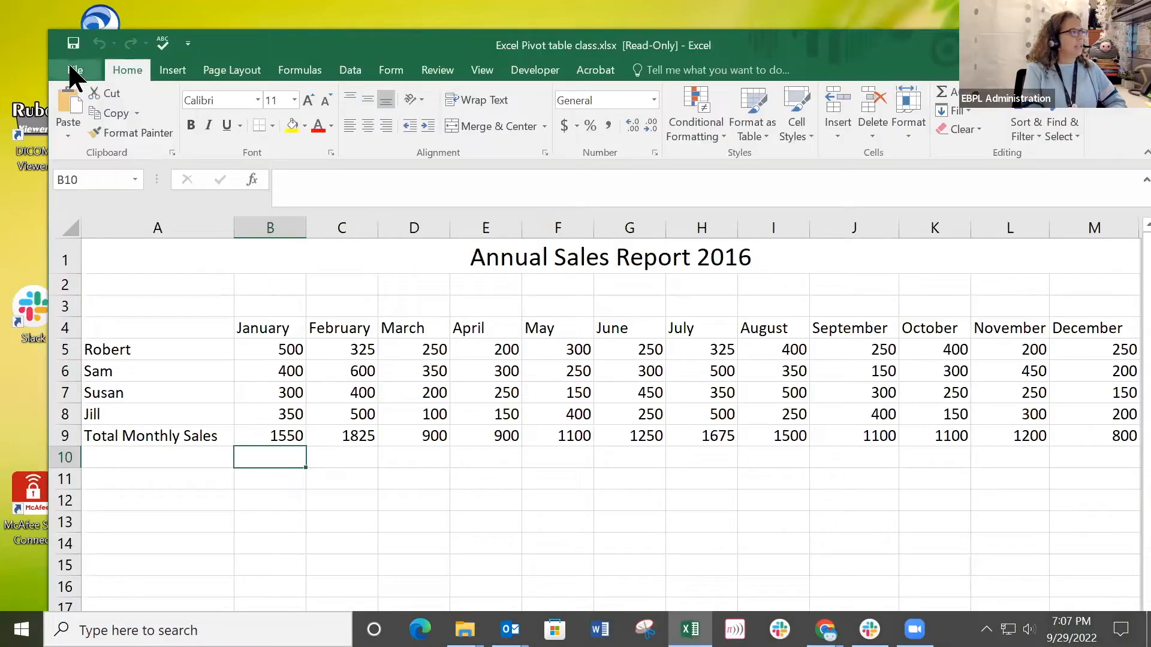
pyautogui.click(64, 67)
pyautogui.click(82, 219)
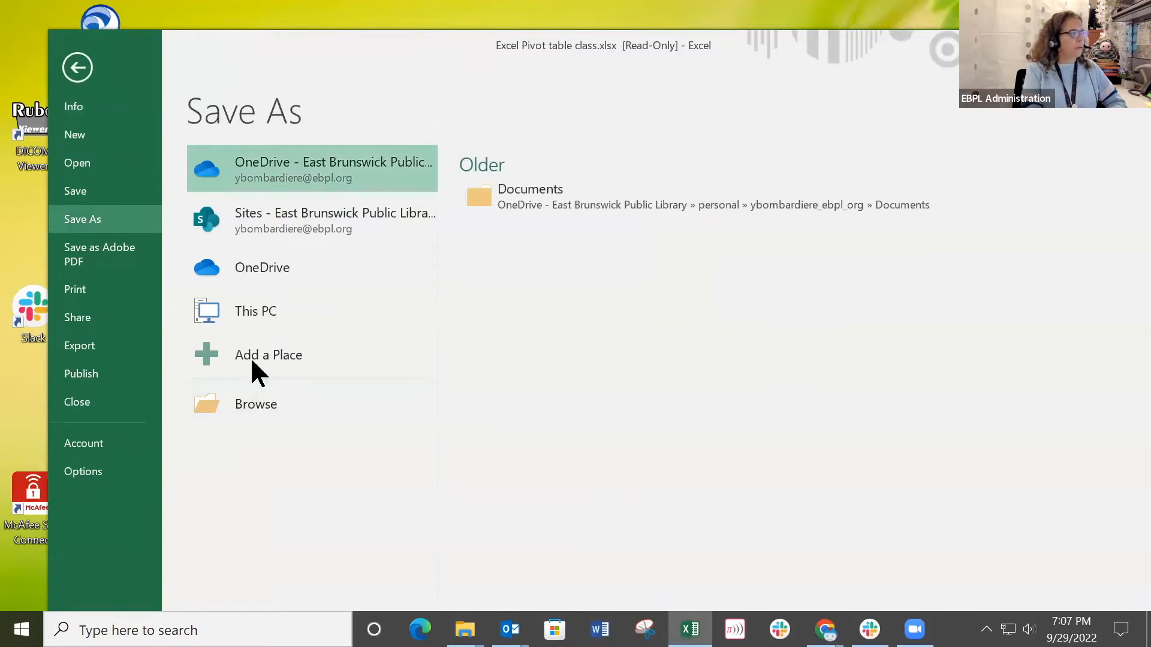
pyautogui.click(270, 409)
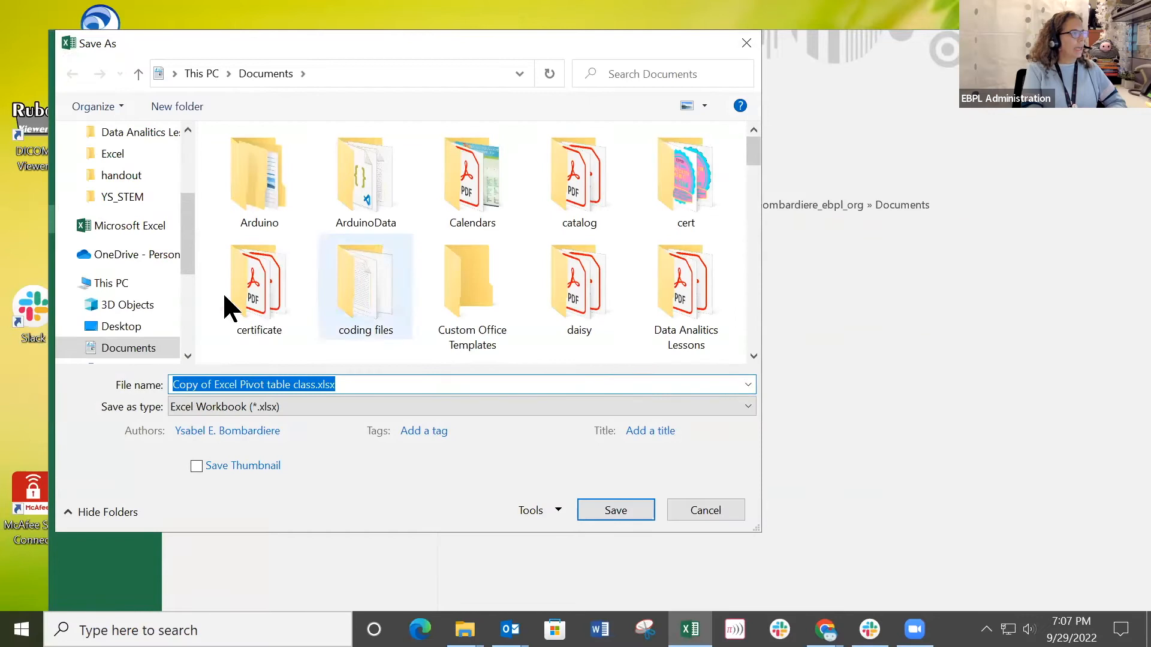
pyautogui.moveTo(186, 216); pyautogui.dragTo(186, 129)
pyautogui.click(115, 163)
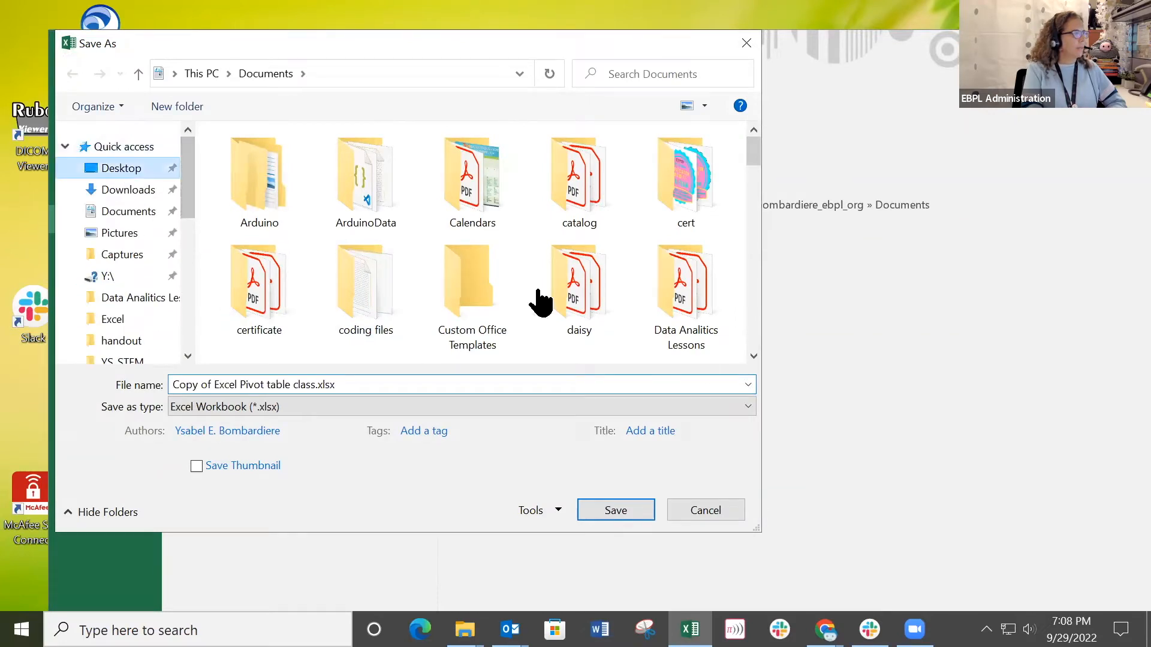
pyautogui.click(620, 502)
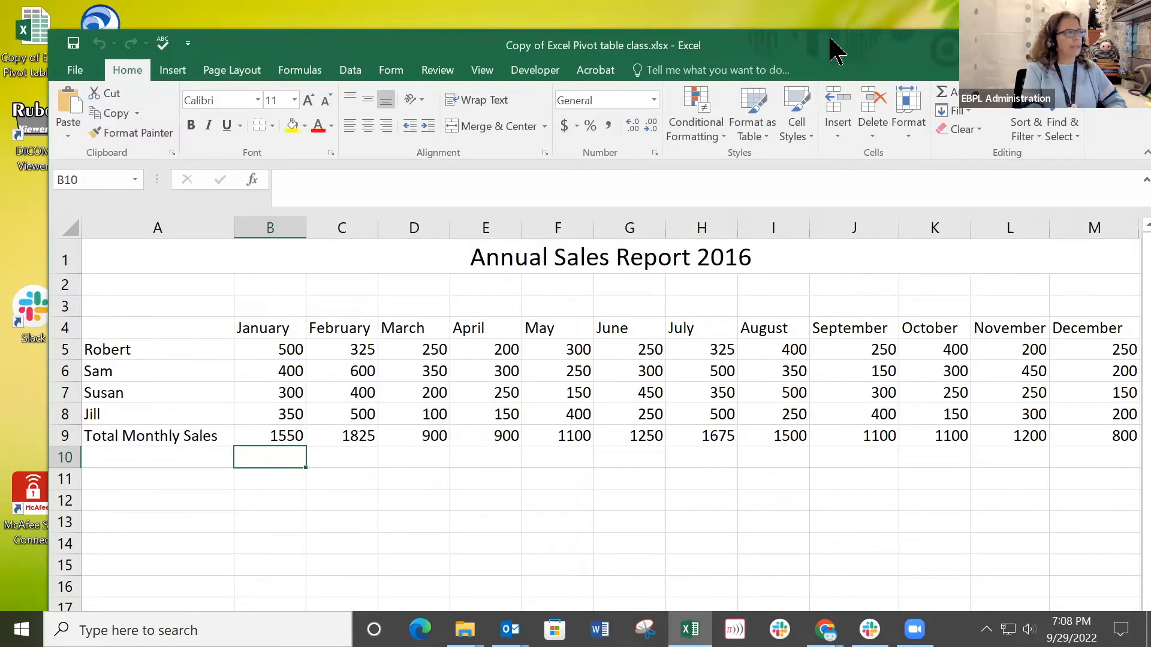
# Fit the workbook window on the screen, glance at the Player Regular 16-17 Stats sheet and return to Annual Sales.
pyautogui.moveTo(830, 39); pyautogui.dragTo(767, 10)
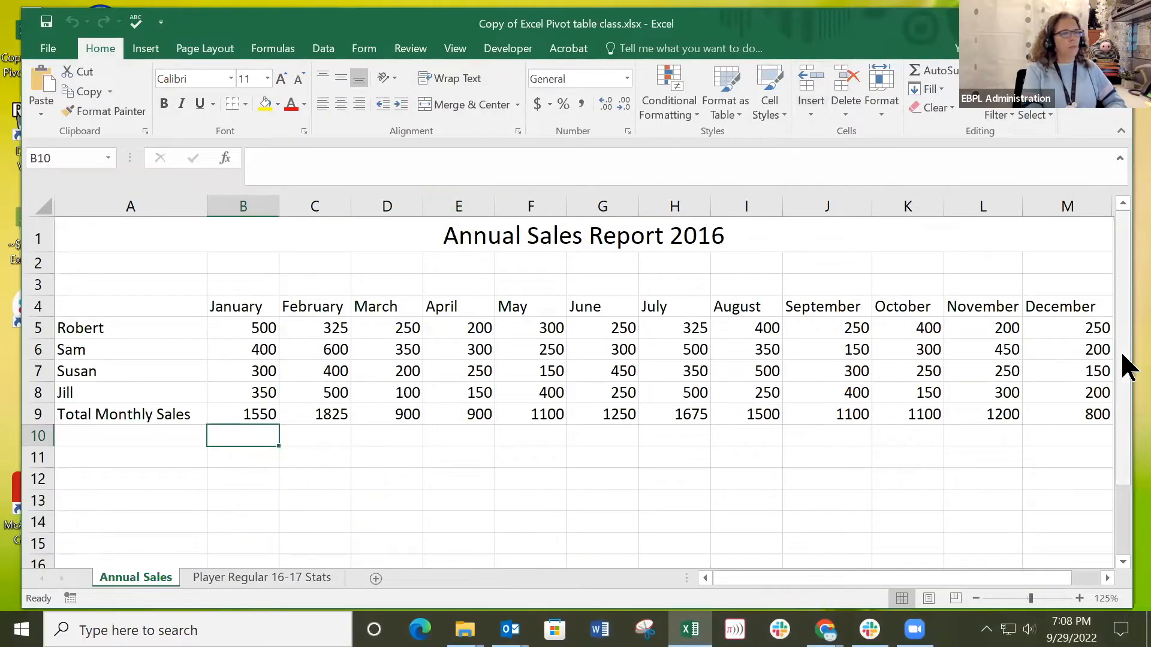
pyautogui.moveTo(1135, 356); pyautogui.dragTo(1028, 348)
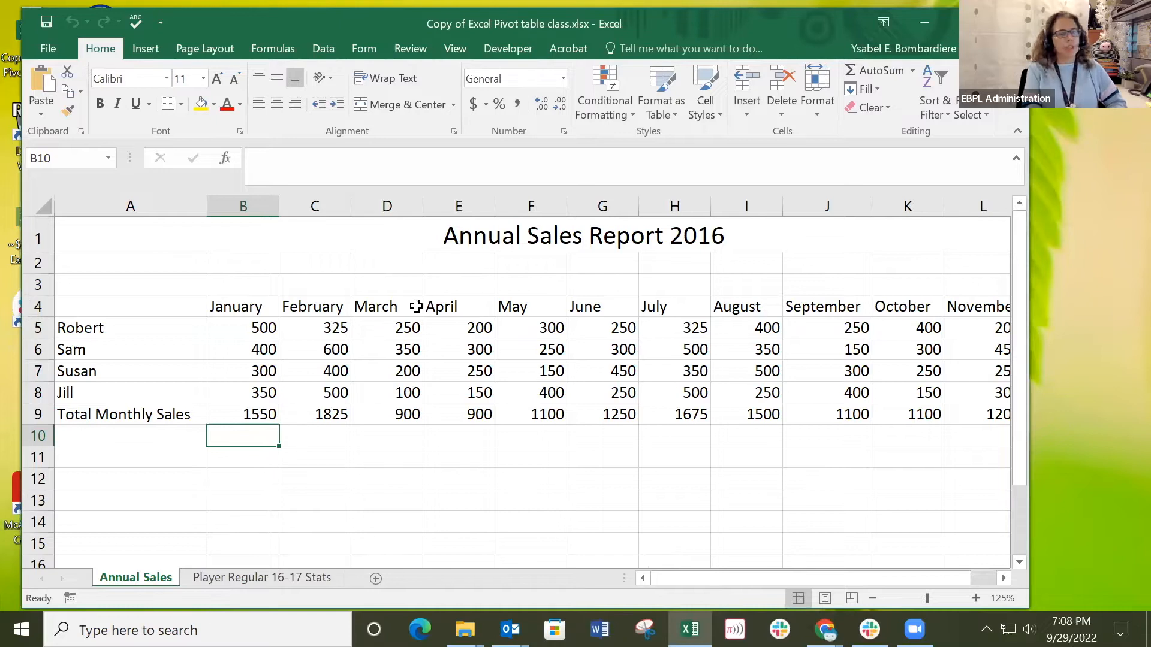
pyautogui.click(259, 579)
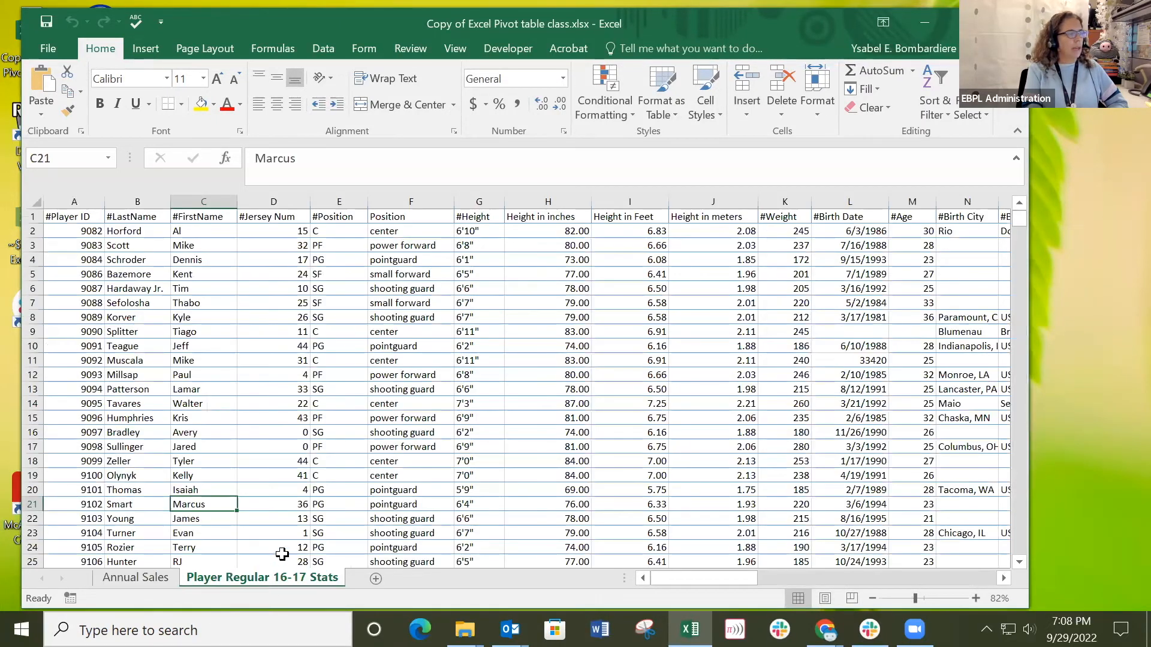
pyautogui.click(143, 577)
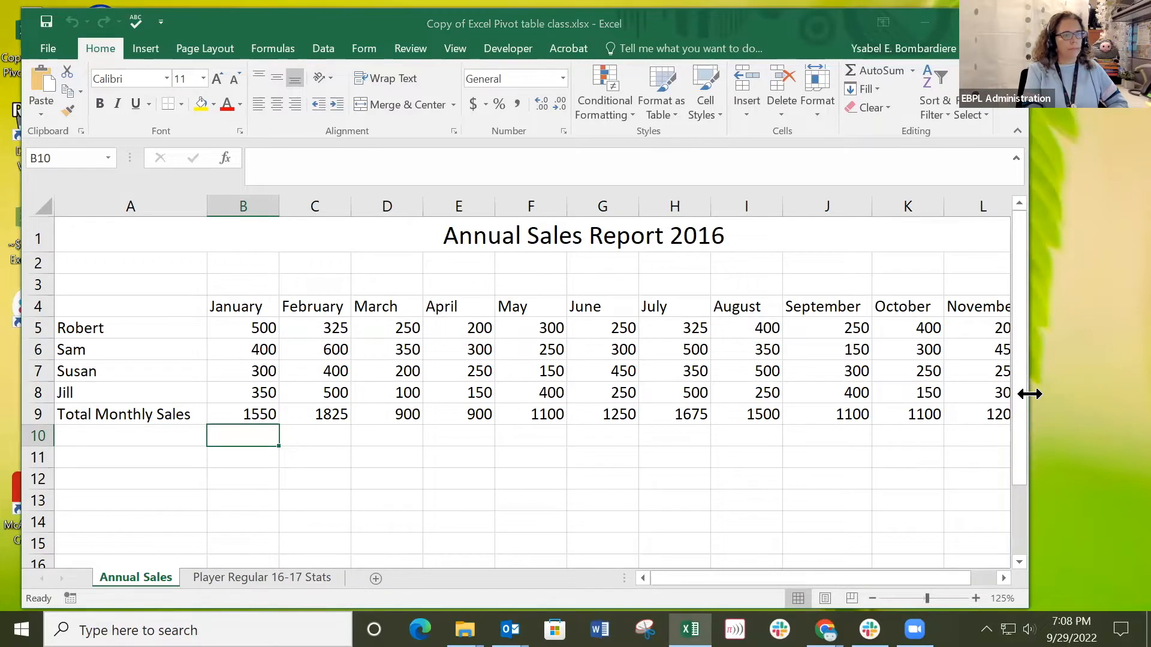
pyautogui.moveTo(1029, 393); pyautogui.dragTo(1109, 394)
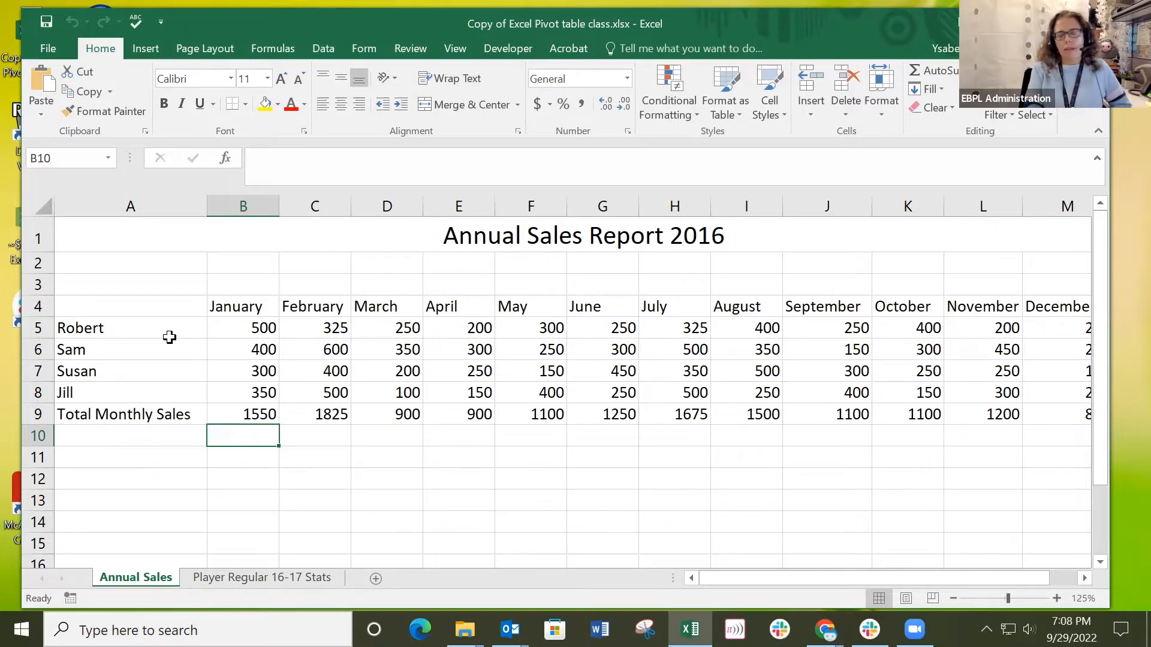
# Point out the sales table range A4:M9 and its header cells, and zoom the Annual Sales sheet out to 80%.
pyautogui.moveTo(118, 304); pyautogui.dragTo(1031, 419)
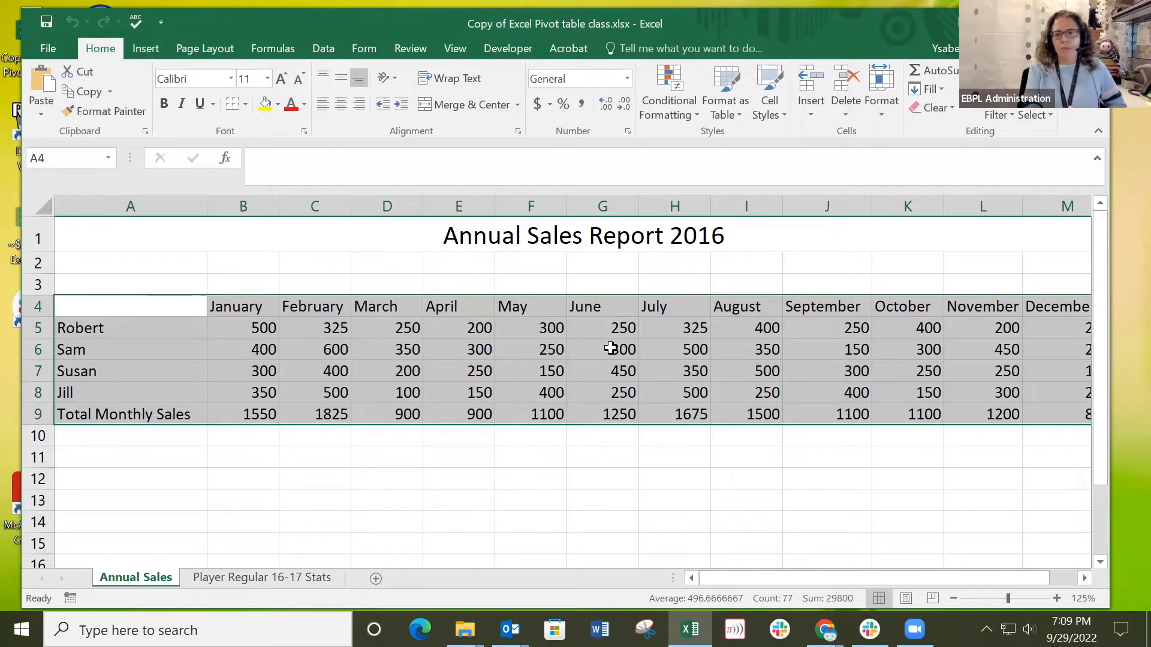
pyautogui.click(244, 440)
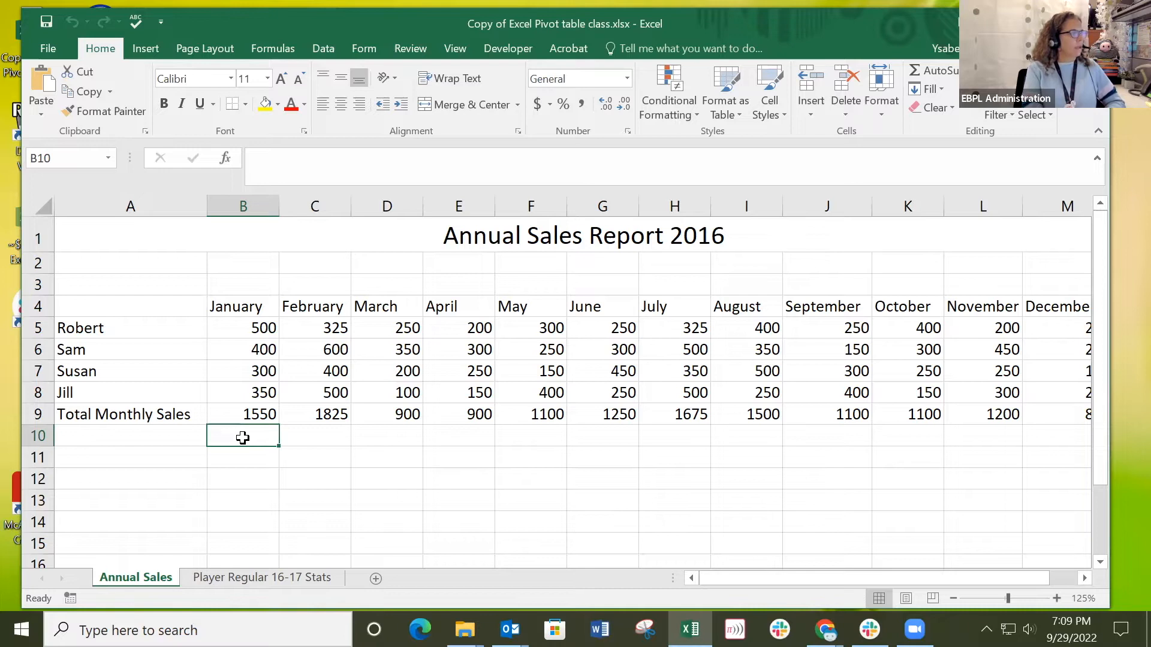
pyautogui.click(139, 309)
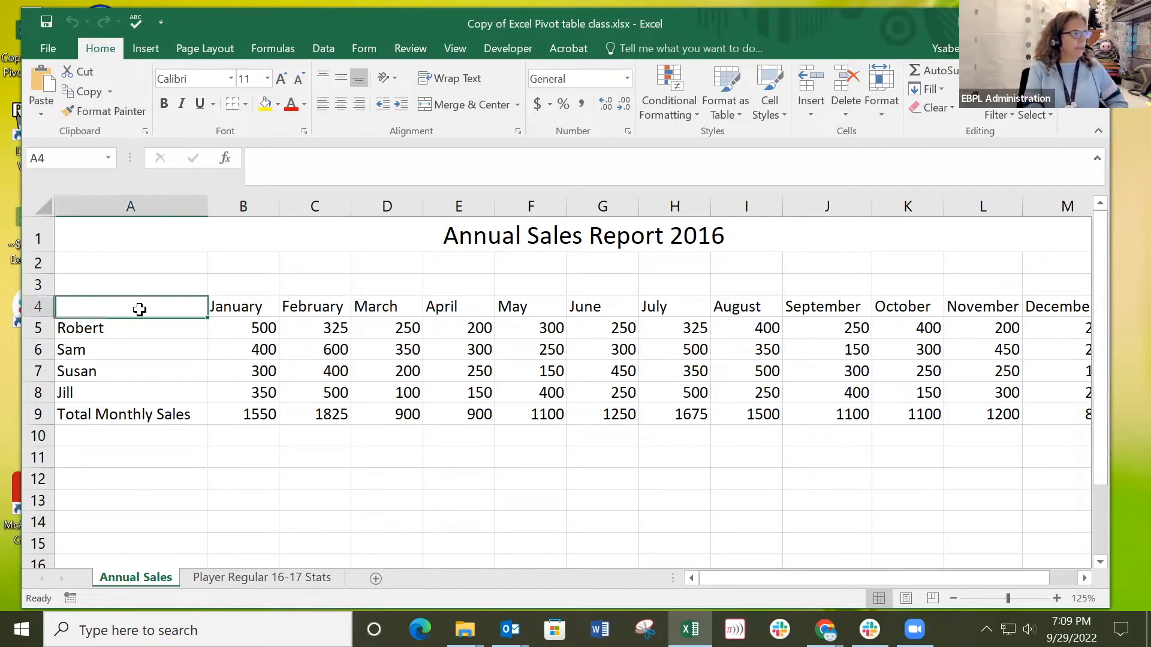
pyautogui.click(239, 306)
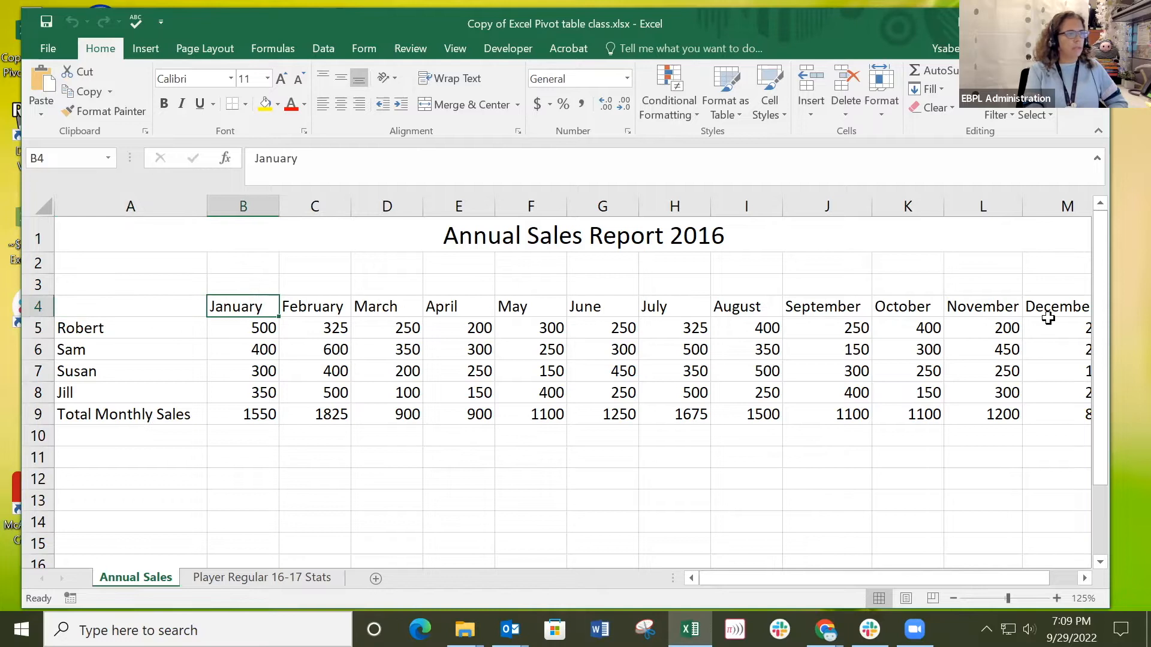
pyautogui.click(996, 598)
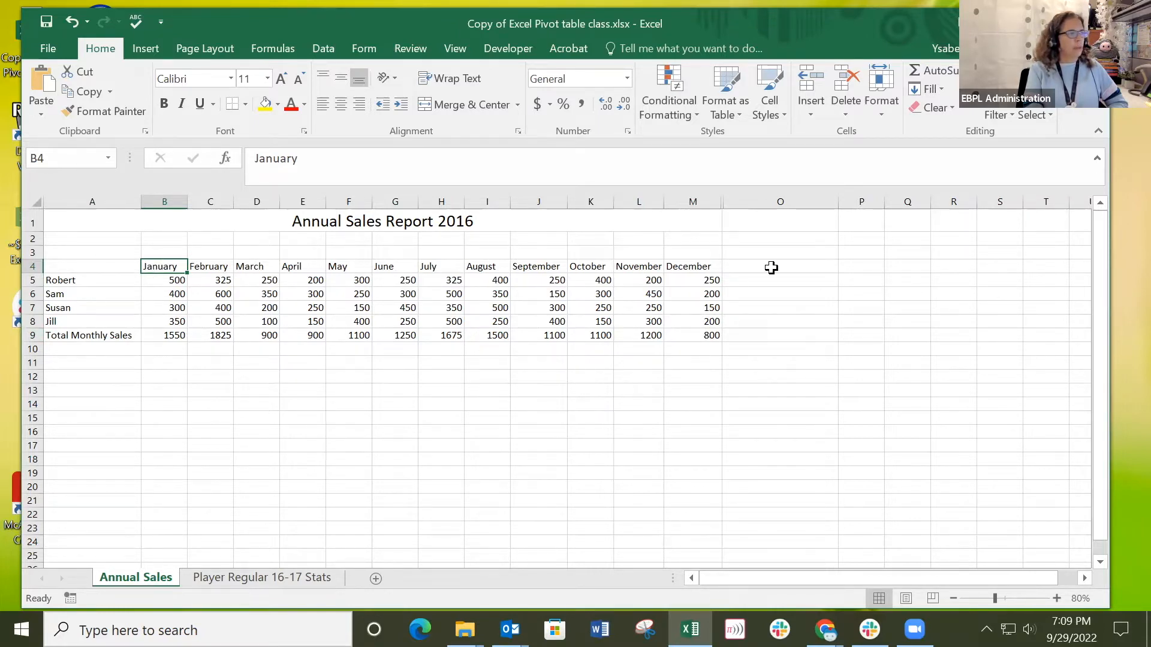
# Examine the salesperson rows, their January sales figures and the January total formula in B9.
pyautogui.click(78, 287)
pyautogui.click(77, 294)
pyautogui.click(77, 308)
pyautogui.click(77, 322)
pyautogui.click(167, 282)
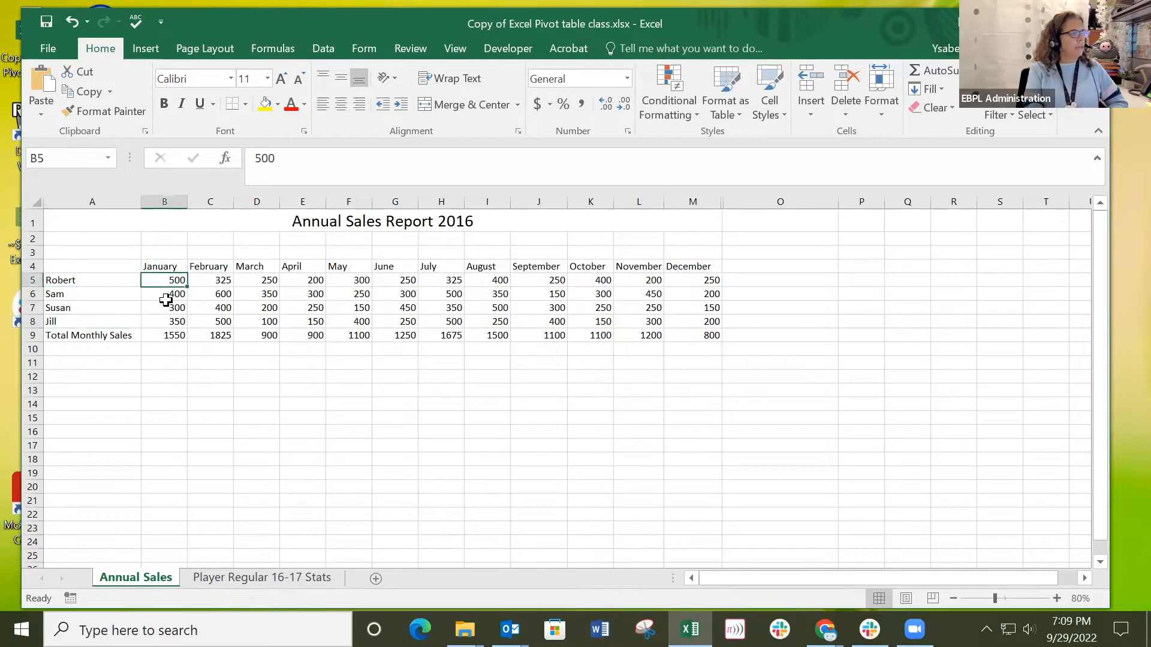
pyautogui.click(166, 295)
pyautogui.click(167, 308)
pyautogui.click(171, 334)
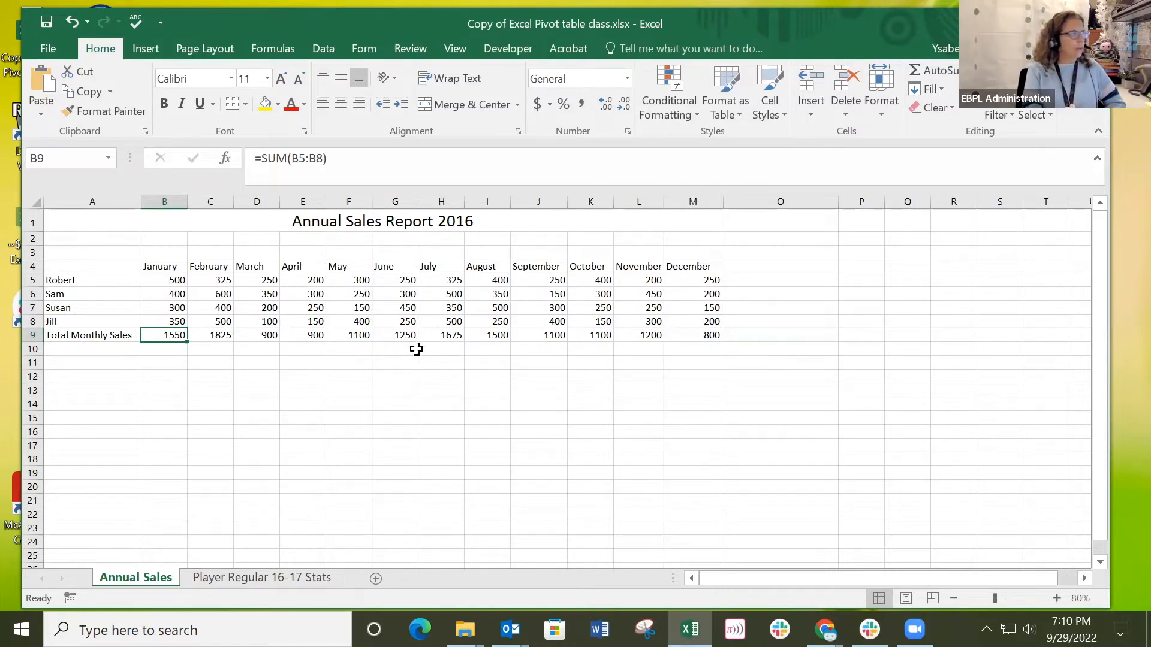
# Insert the recommended PivotTable "Sum of January by June" with the sales range A4:M8 selected.
pyautogui.moveTo(84, 266); pyautogui.dragTo(713, 322)
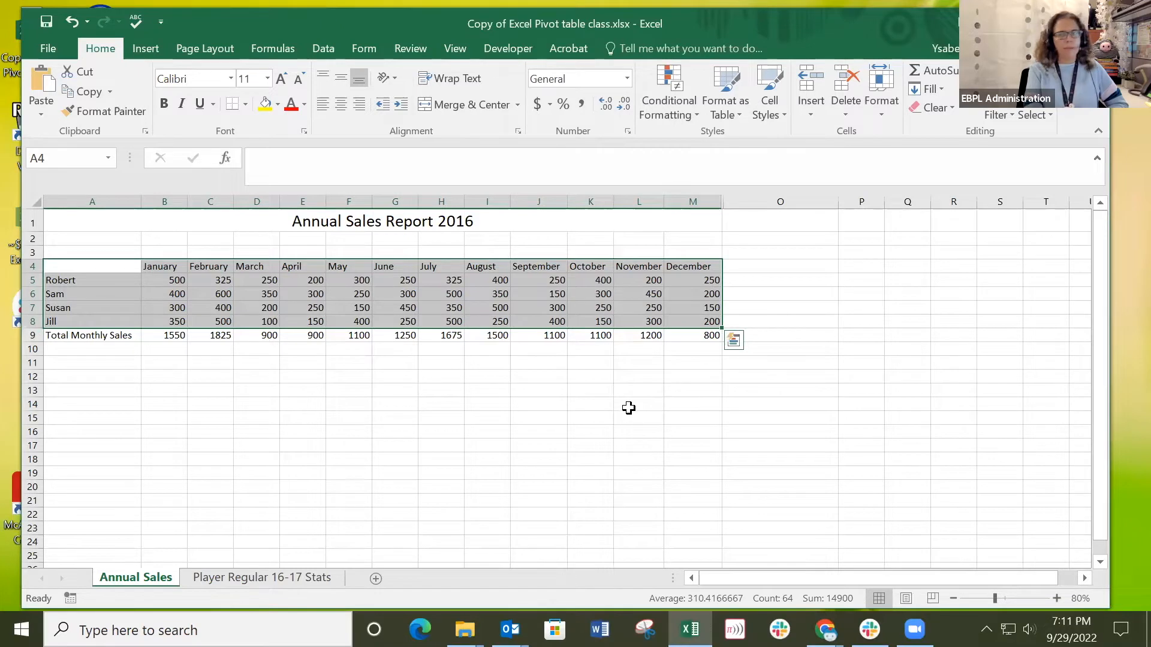
pyautogui.click(144, 50)
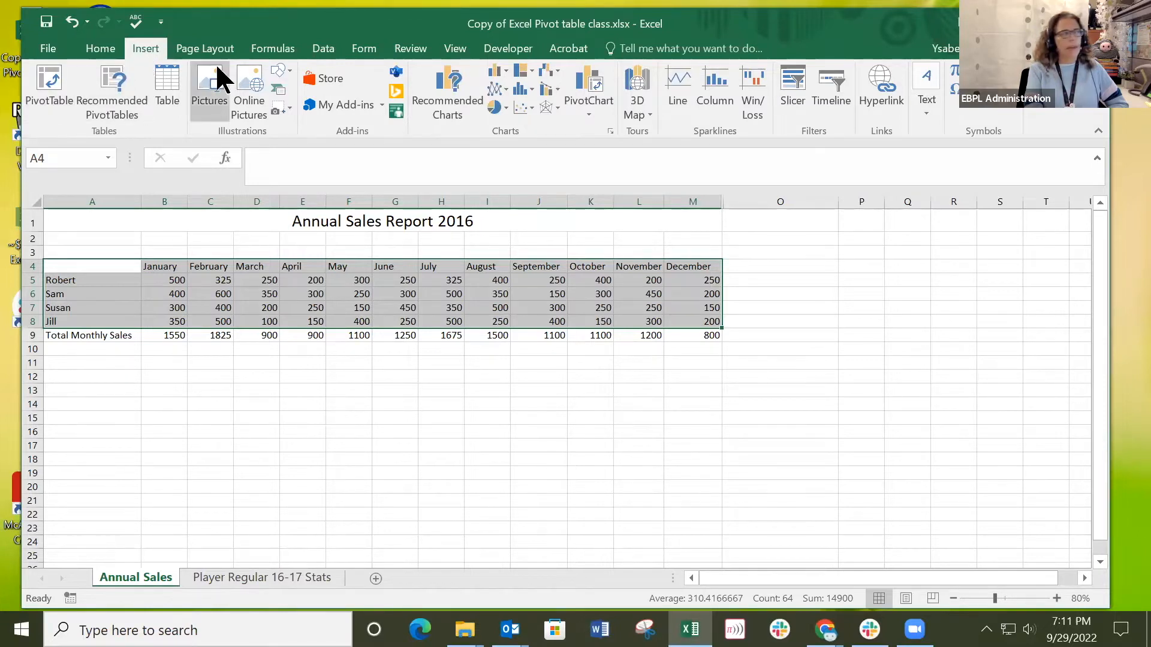
pyautogui.click(109, 84)
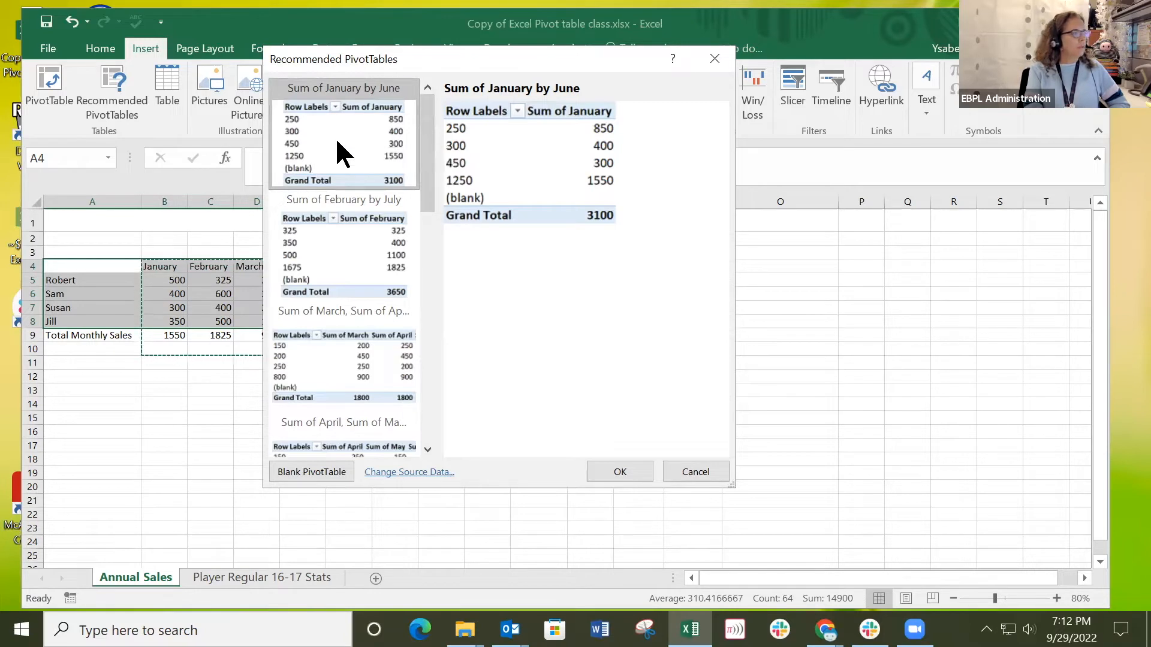
pyautogui.click(620, 473)
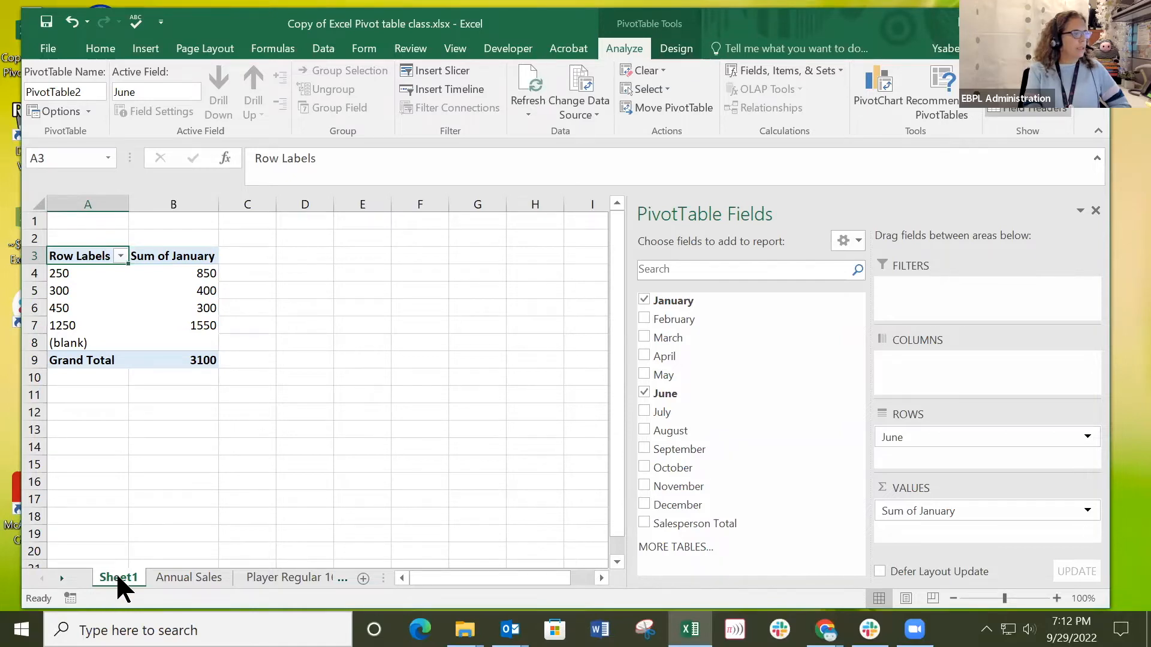
# Compare the pivot table on Sheet1 with the Annual Sales source data, finishing on empty cell D5 beside the pivot table.
pyautogui.click(195, 573)
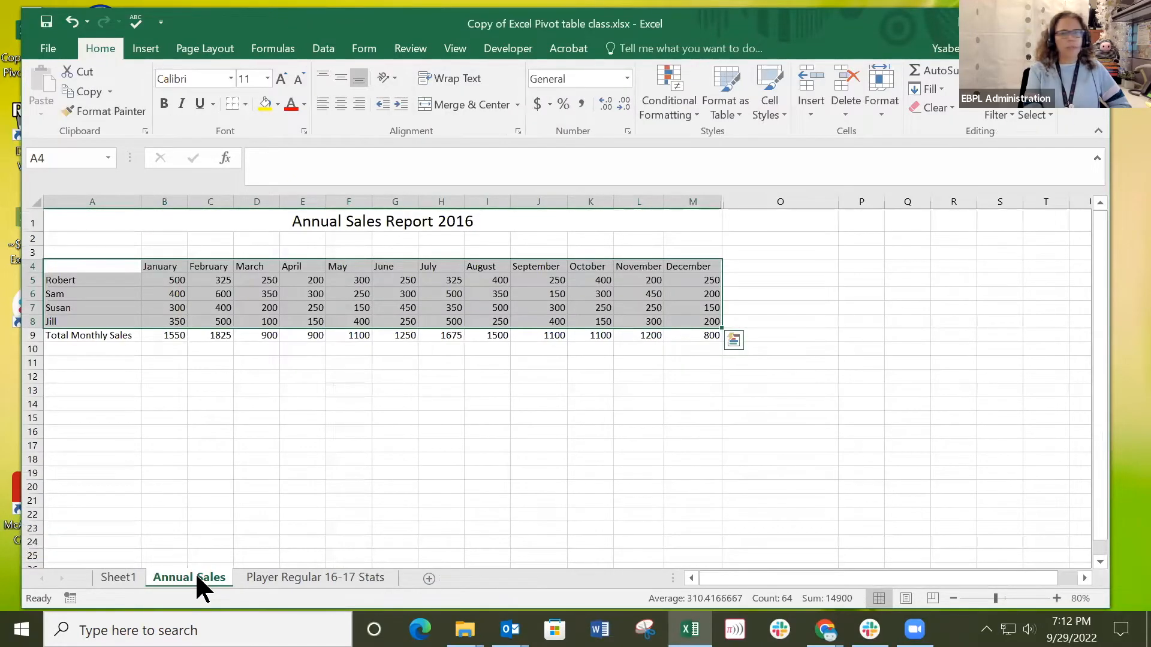
pyautogui.click(116, 579)
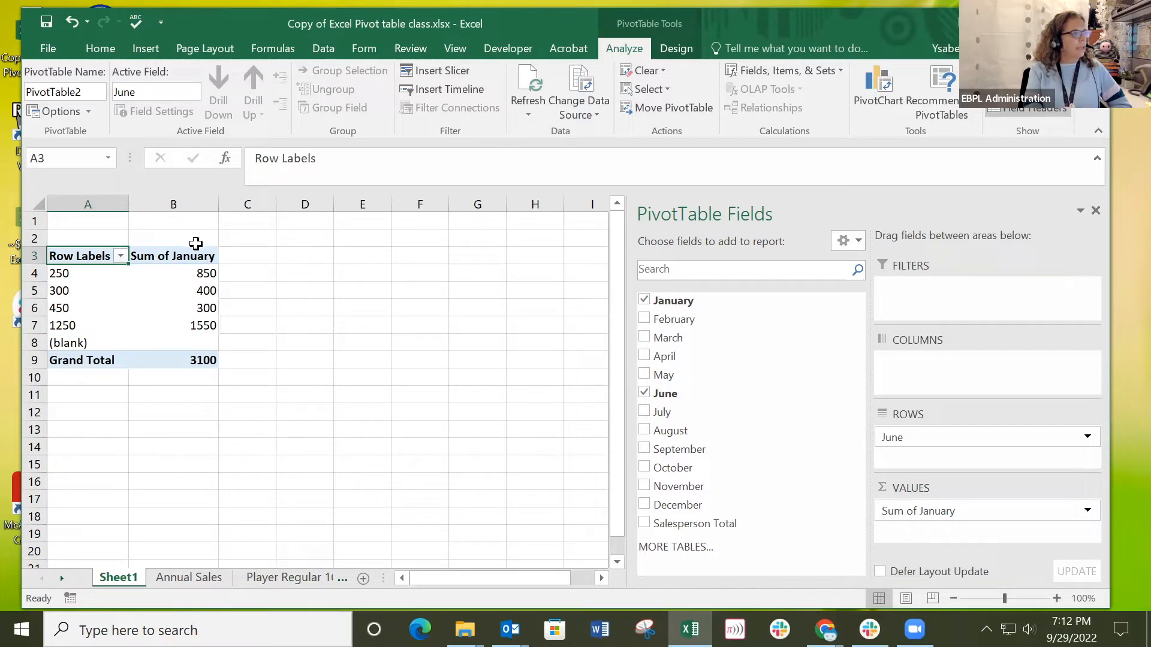
pyautogui.click(186, 578)
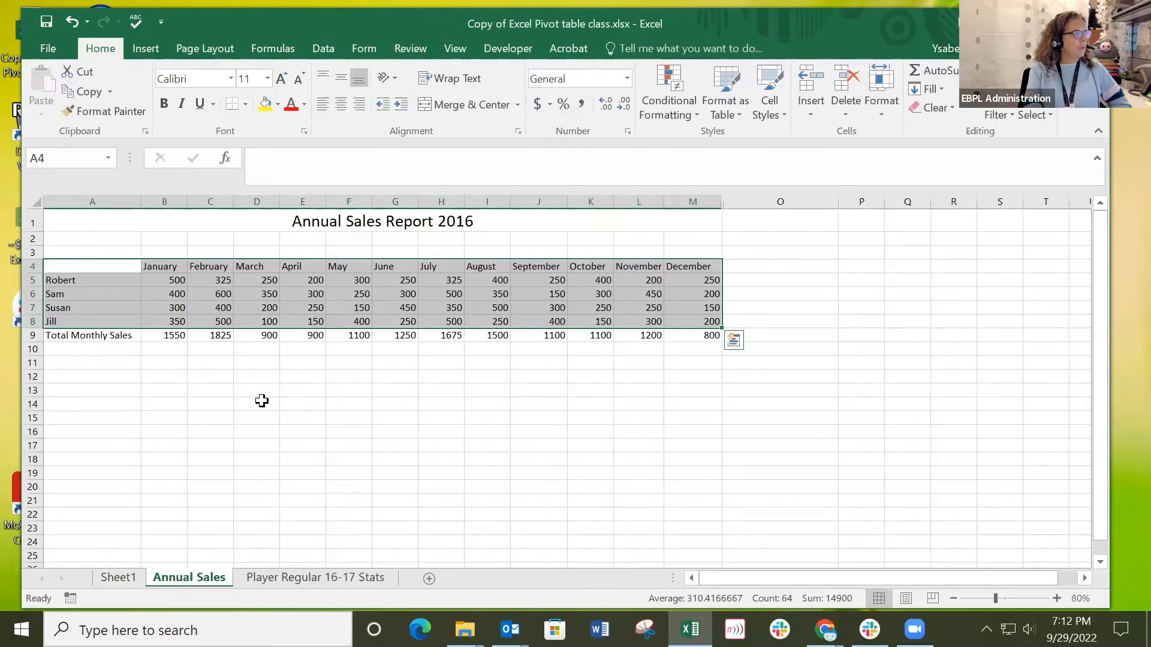
pyautogui.click(119, 578)
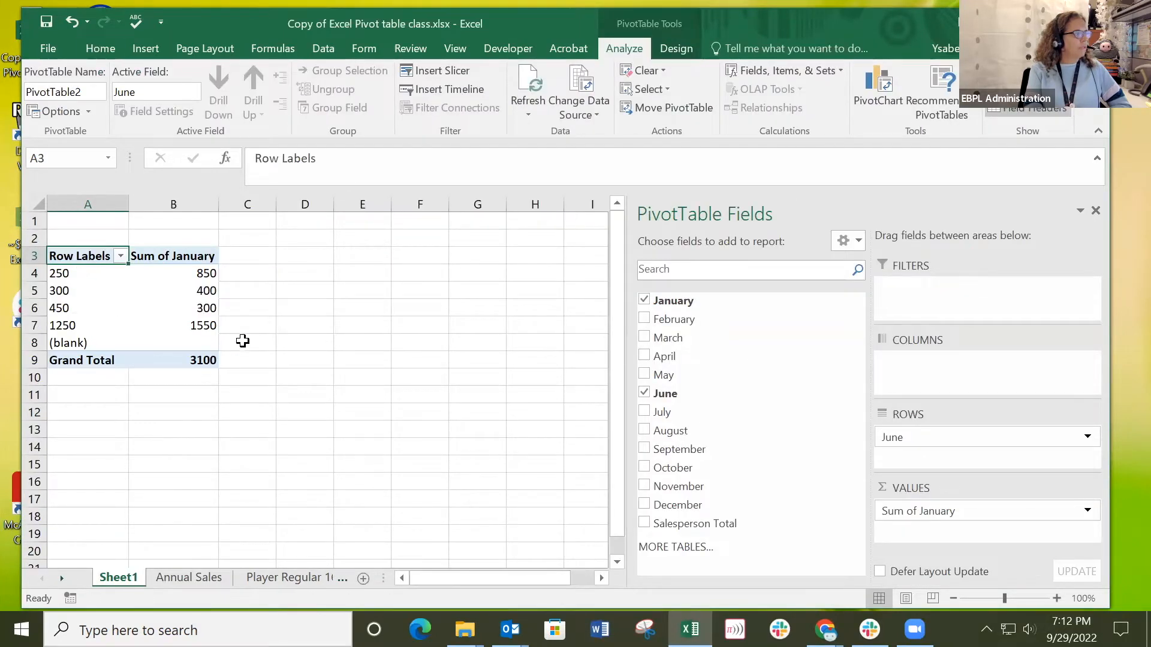
pyautogui.click(188, 579)
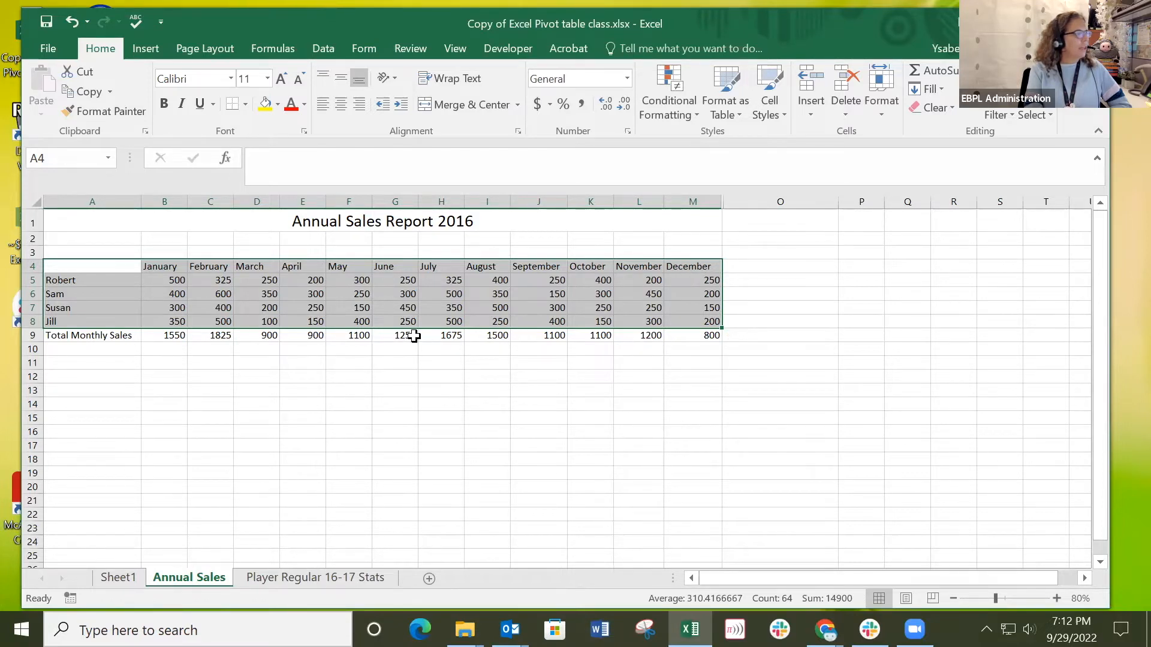
pyautogui.click(118, 578)
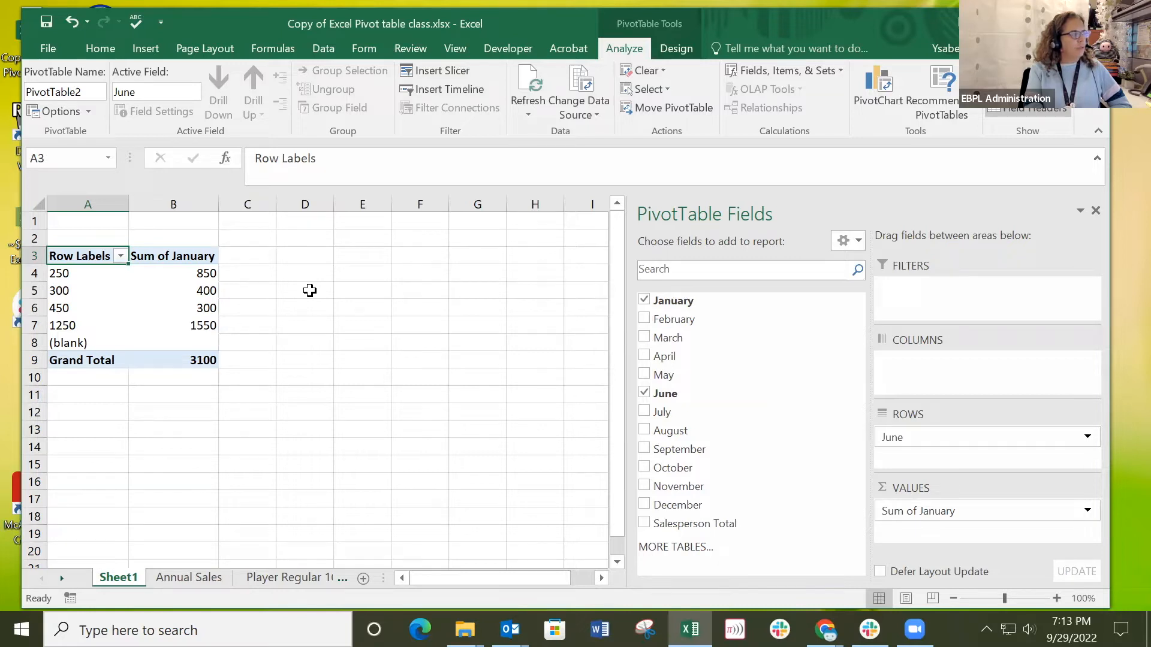
pyautogui.click(310, 291)
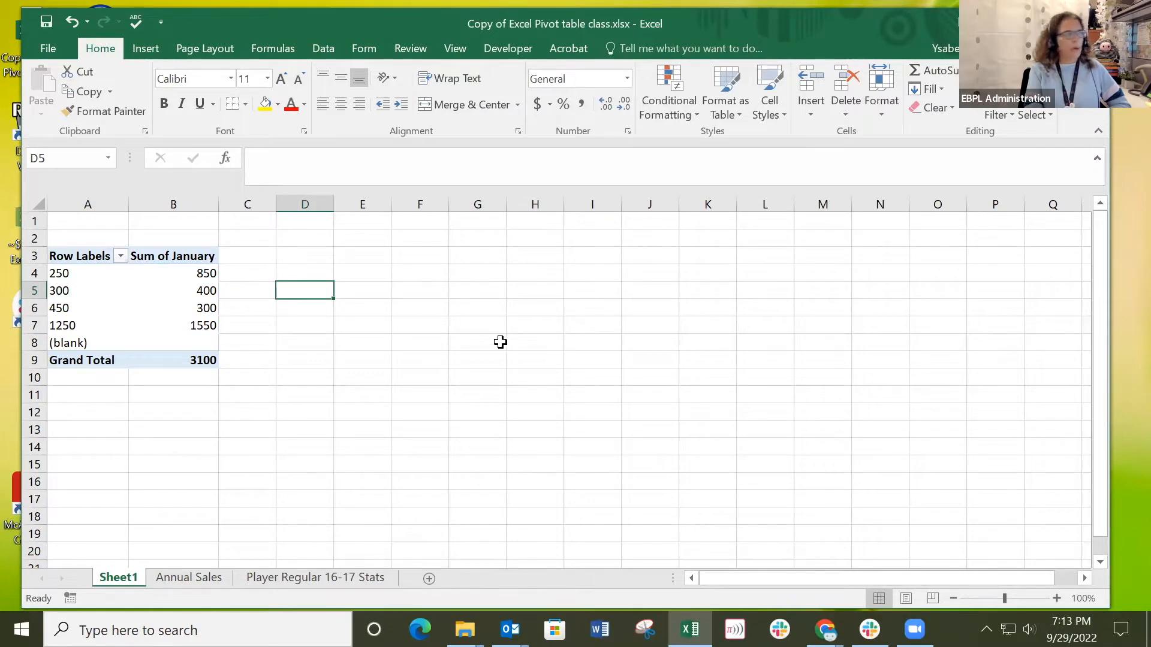
# Examine the PivotTable Analyze and Design tools and the field list by selecting cells inside and outside the pivot table on Sheet1.
pyautogui.click(115, 294)
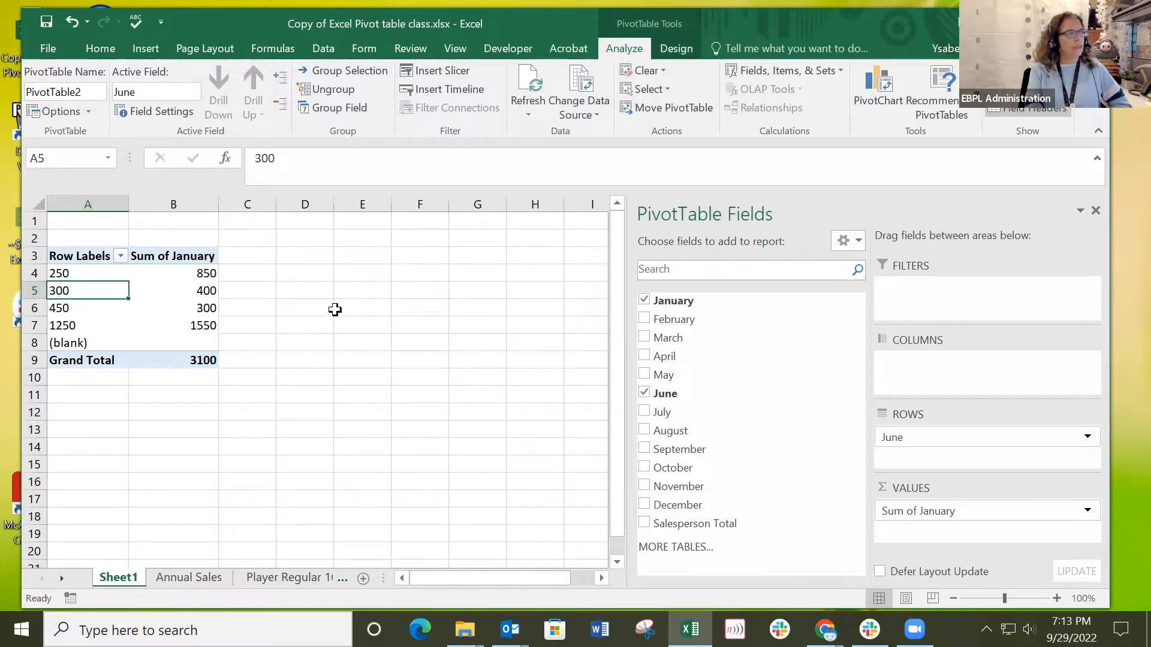
pyautogui.click(364, 307)
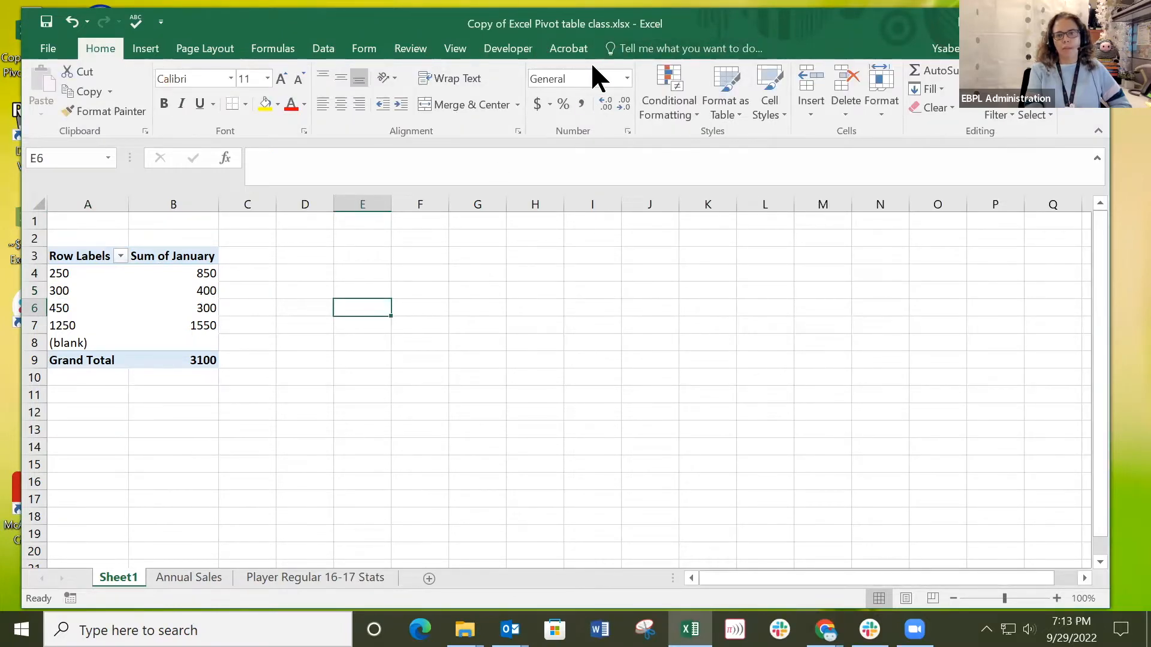
pyautogui.click(112, 298)
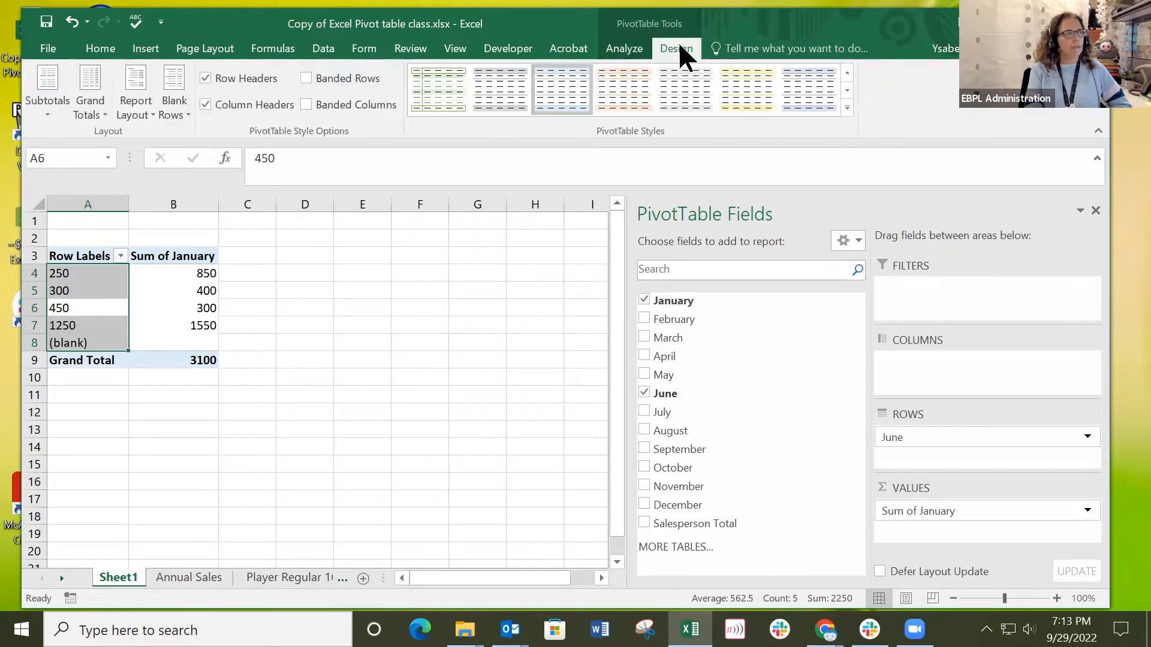
pyautogui.click(621, 48)
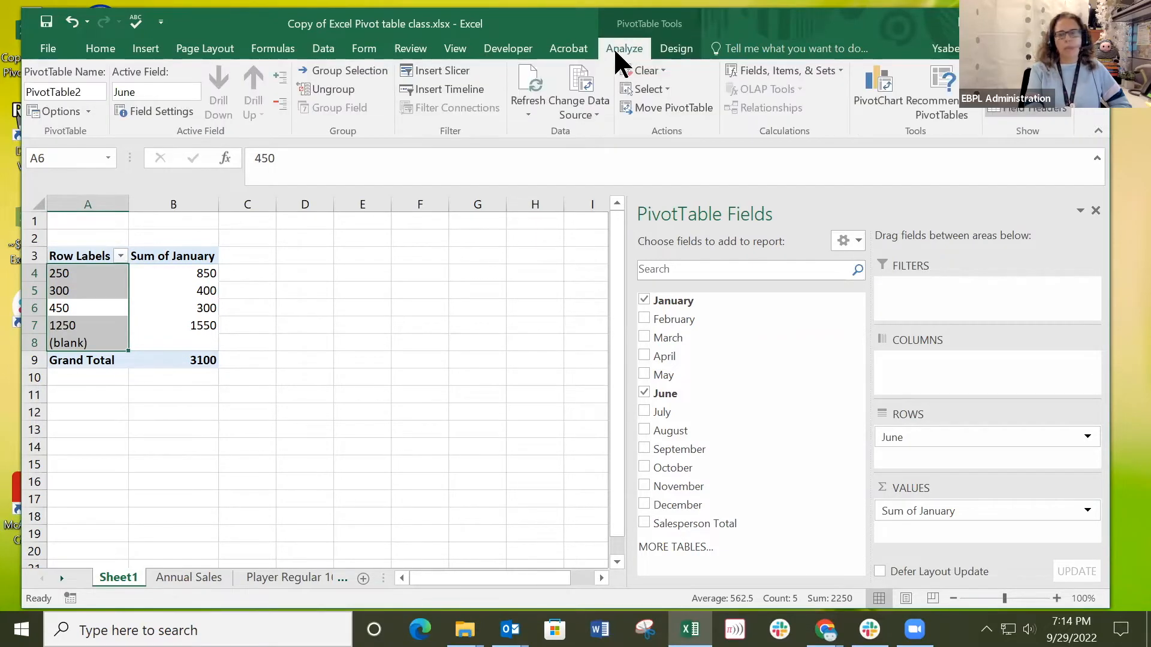
pyautogui.click(677, 48)
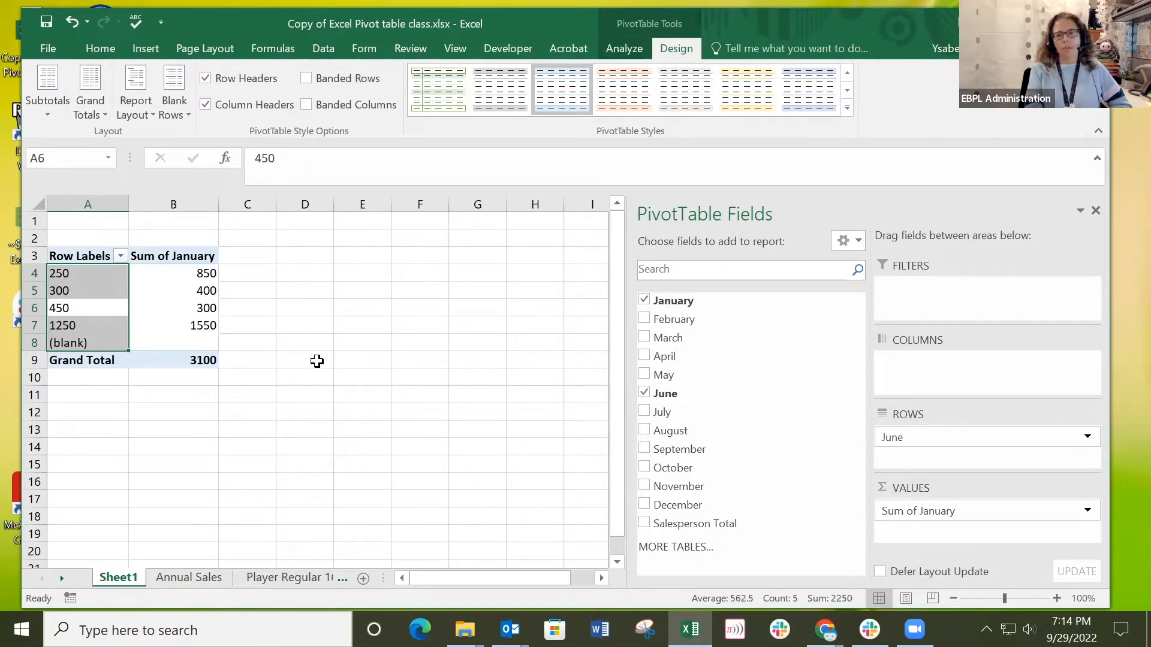
pyautogui.click(621, 47)
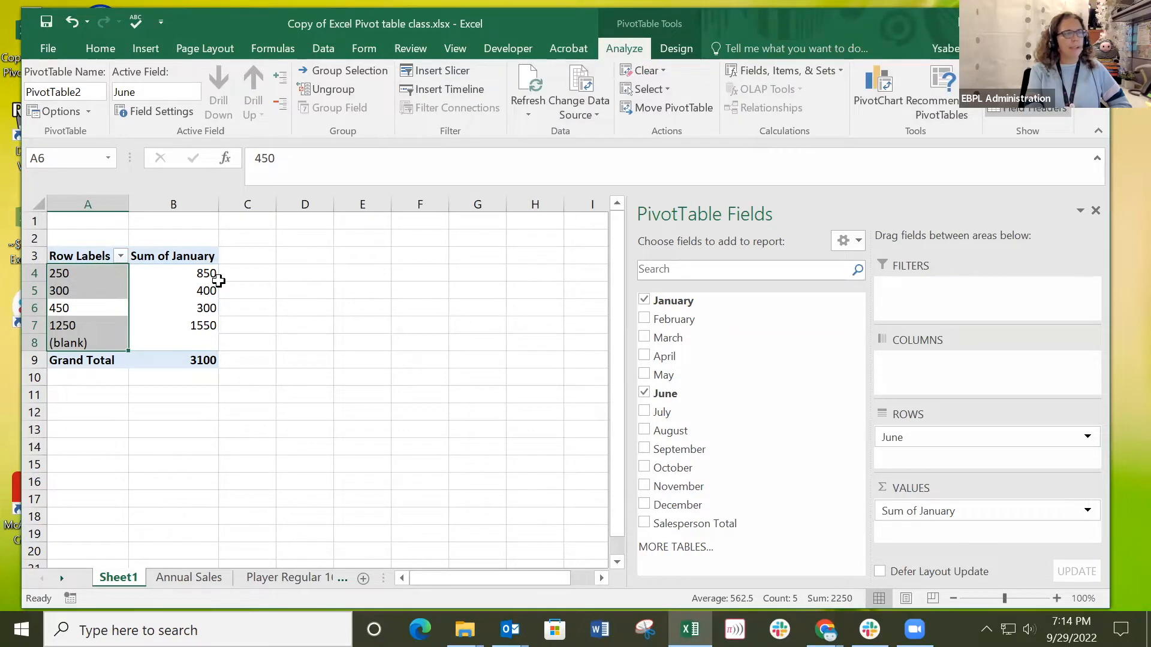
pyautogui.click(359, 302)
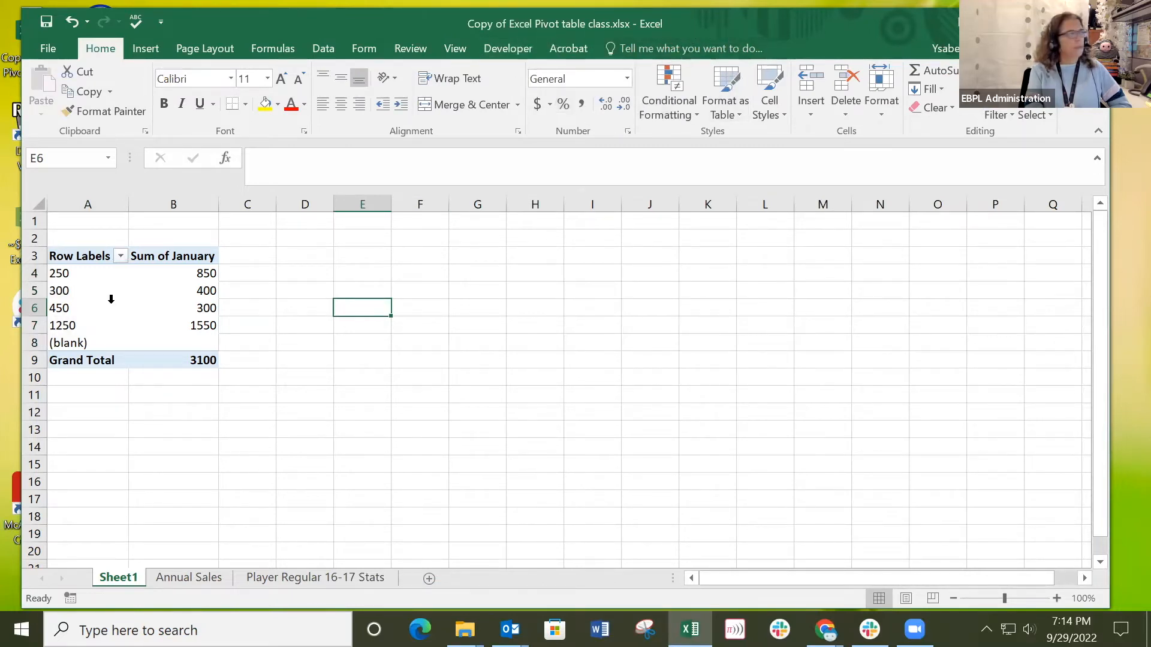
pyautogui.click(154, 292)
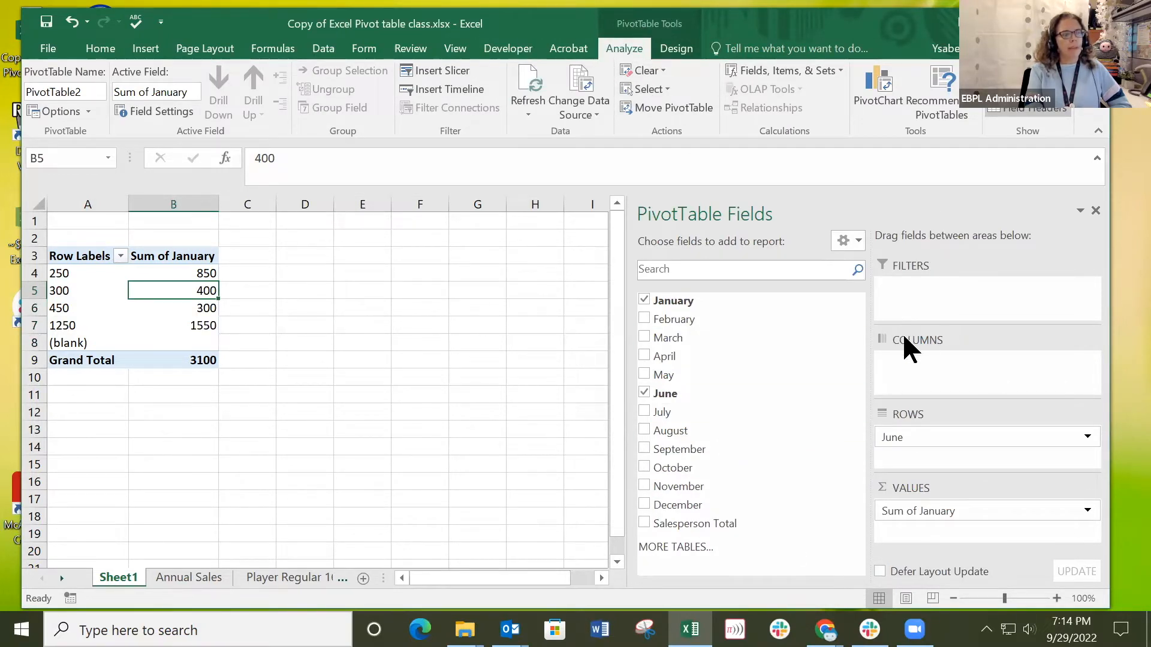
pyautogui.click(329, 319)
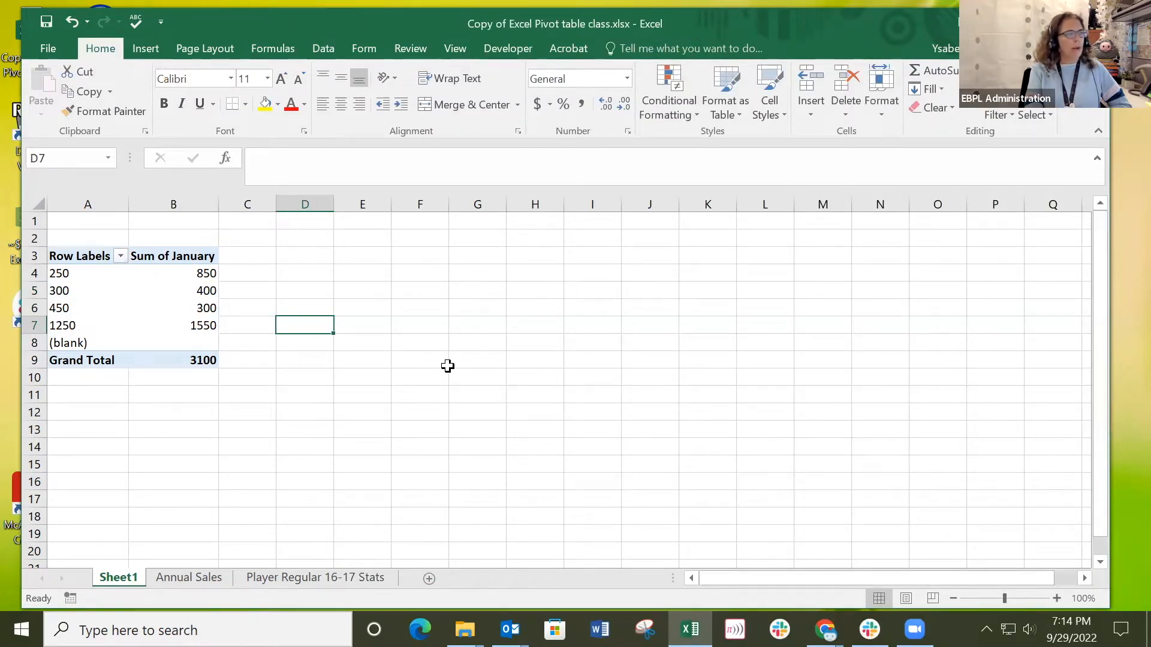
# Empty the pivot table on Sheet1 by removing June from the rows and Sum of January from the values.
pyautogui.click(122, 310)
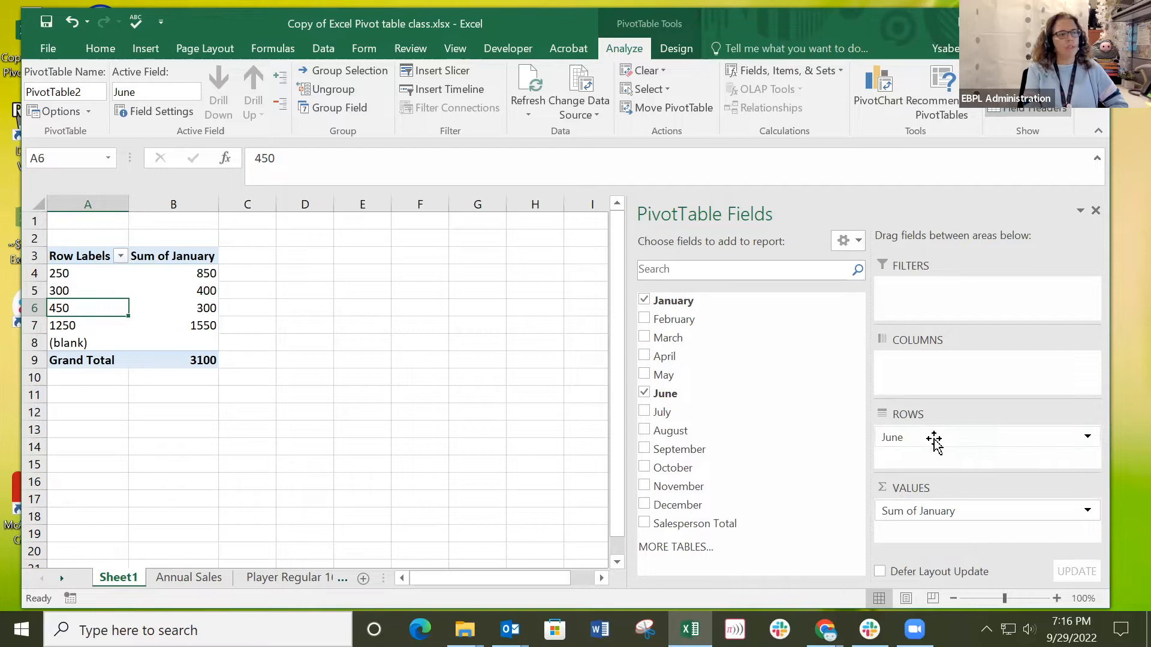
pyautogui.click(1030, 440)
pyautogui.moveTo(1029, 440); pyautogui.dragTo(598, 432)
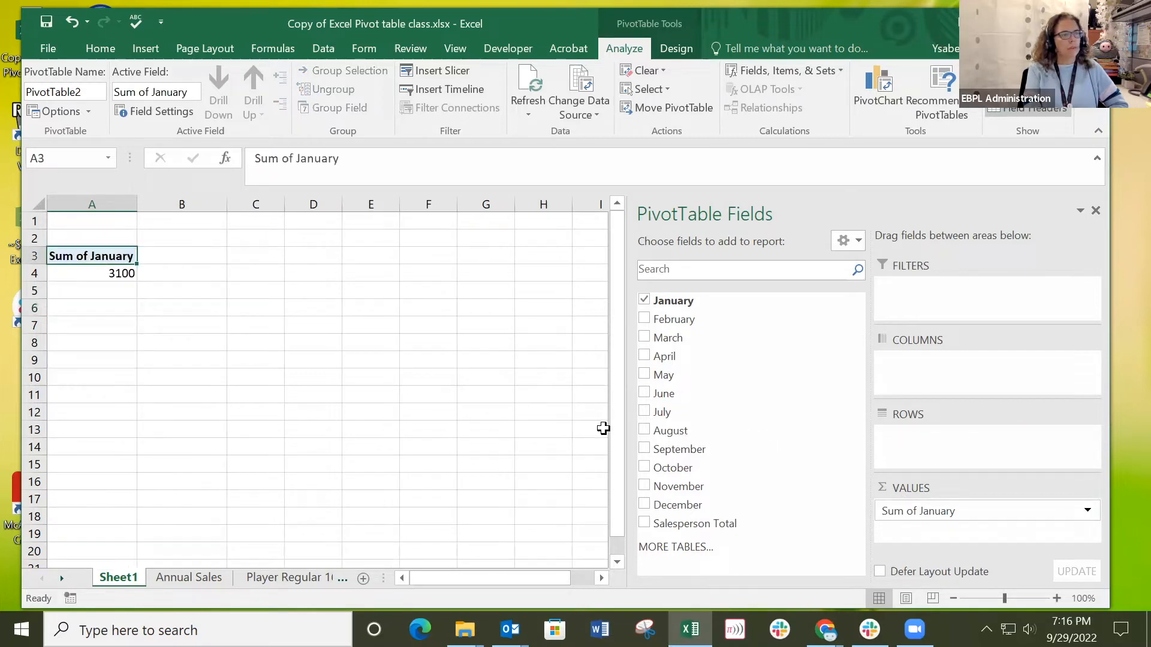
pyautogui.click(644, 299)
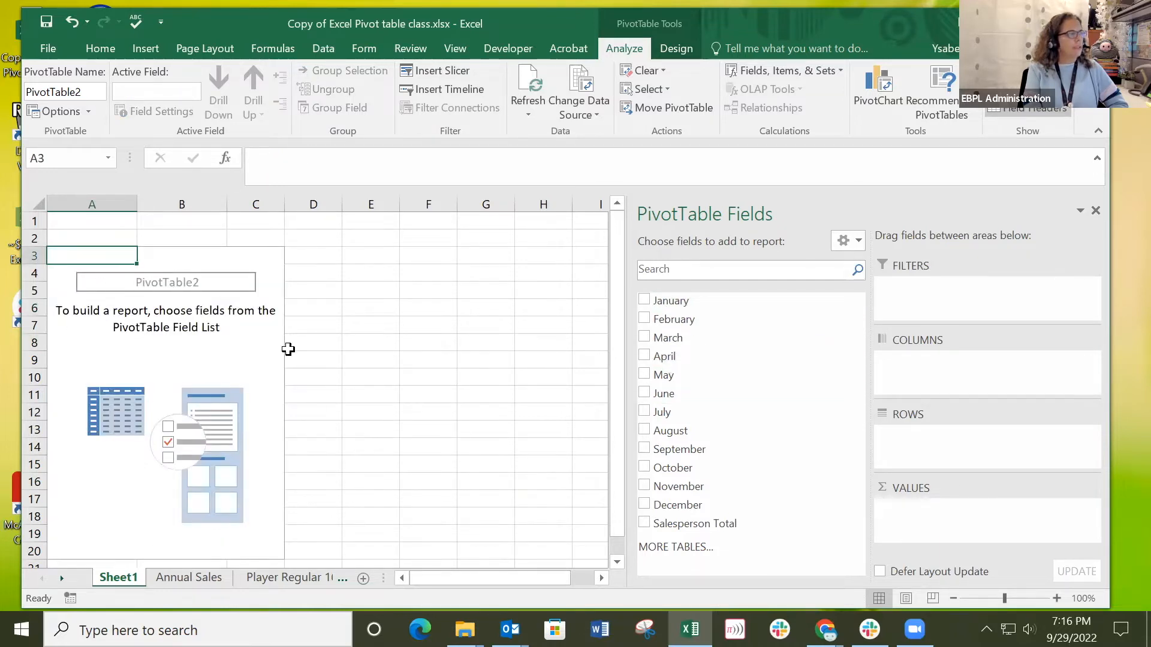
pyautogui.scroll(-3, 233, 355)
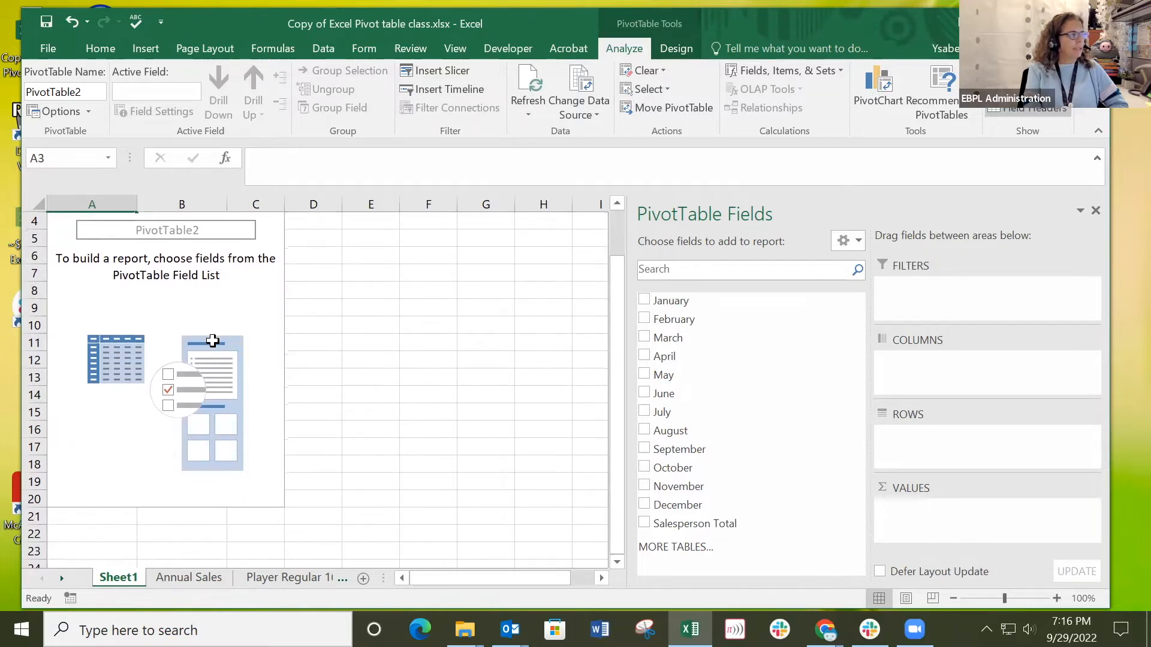
pyautogui.scroll(3, 180, 321)
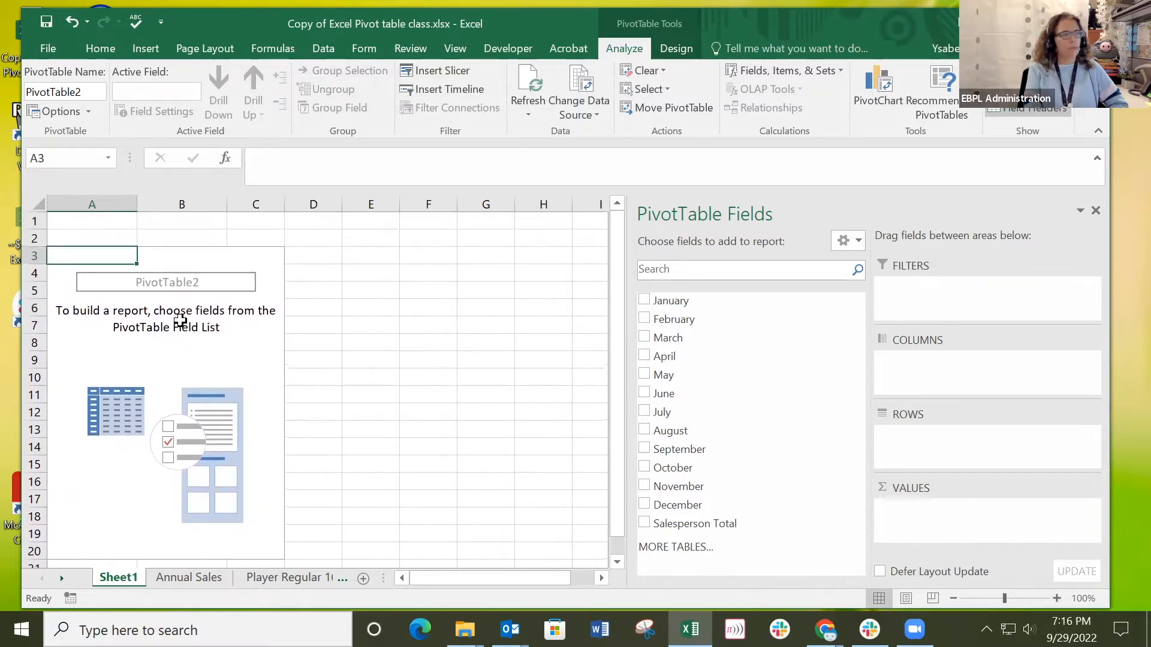
# Try Salesperson Total as the pivot table's row field and replace it with January.
pyautogui.click(642, 522)
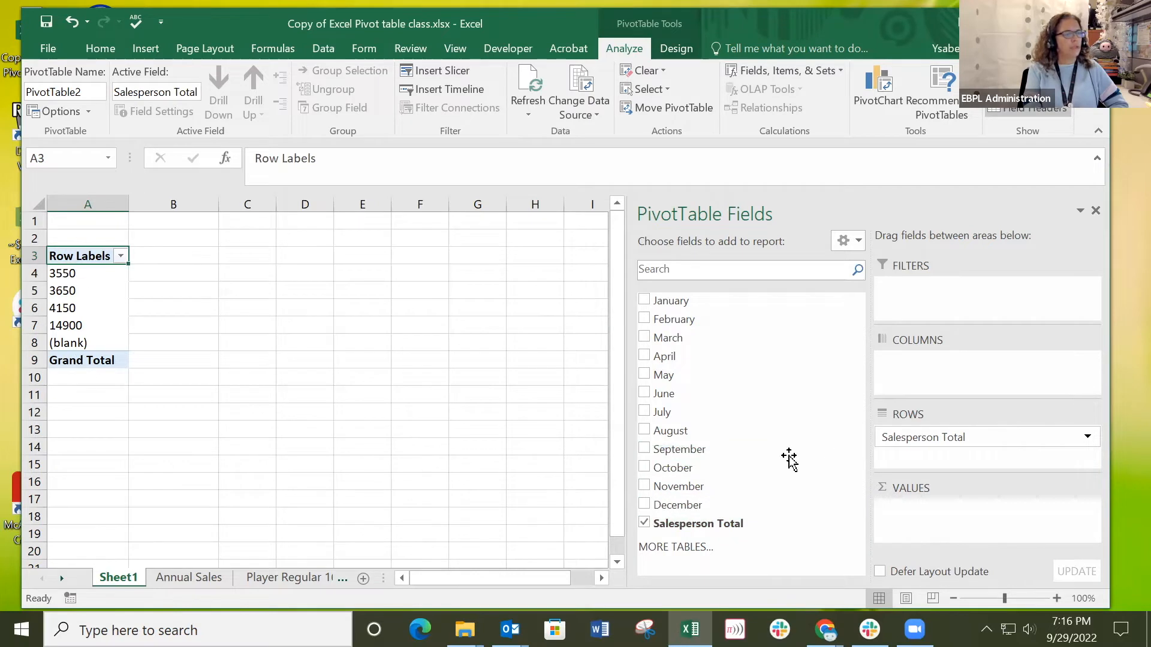
pyautogui.click(643, 521)
pyautogui.click(644, 299)
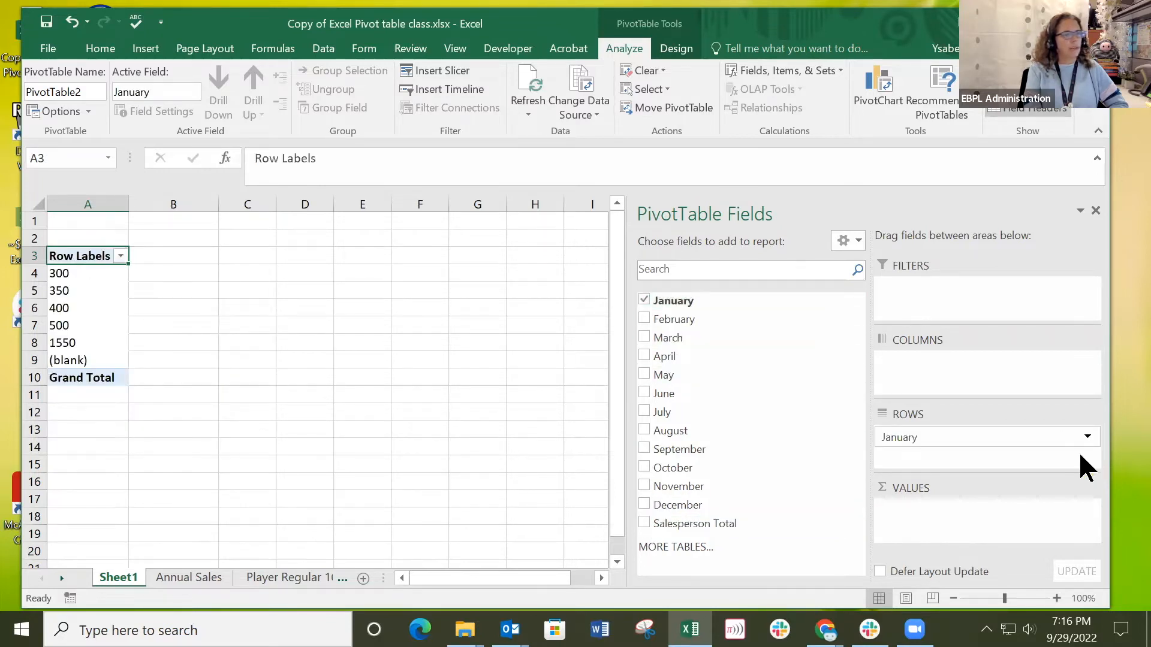
pyautogui.click(966, 437)
pyautogui.moveTo(966, 437)
pyautogui.mouseDown()
pyautogui.moveTo(976, 521)
pyautogui.moveTo(963, 516)
pyautogui.moveTo(978, 441)
pyautogui.mouseUp()
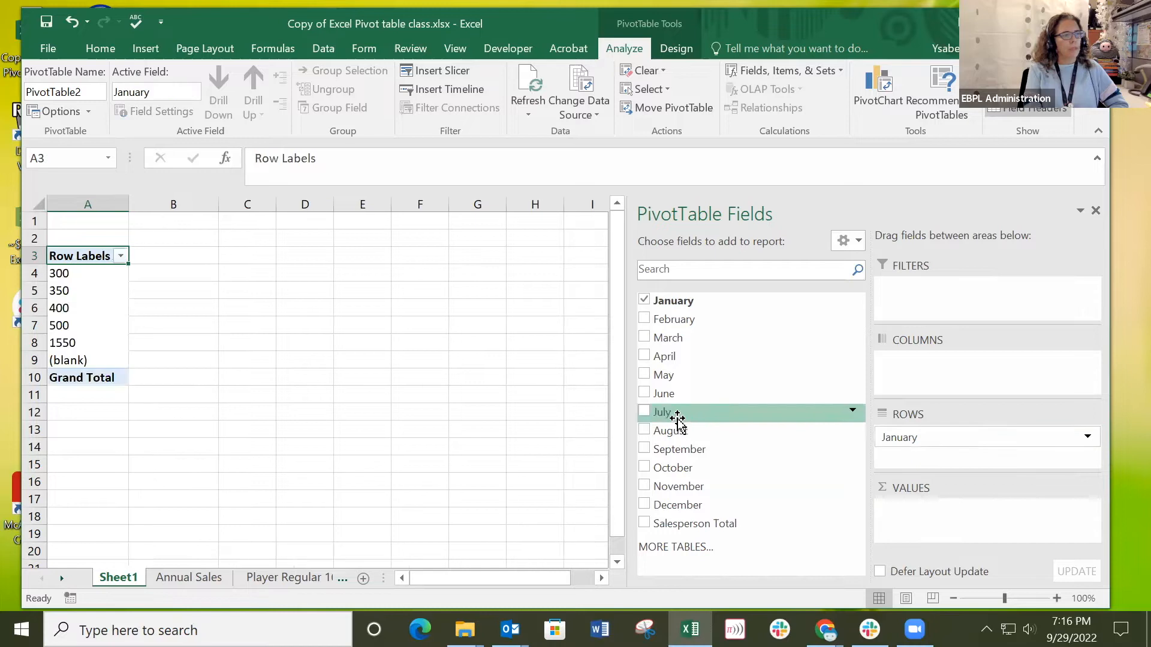
# Add the February field to the pivot table and move both February and January from the rows to the values.
pyautogui.click(645, 319)
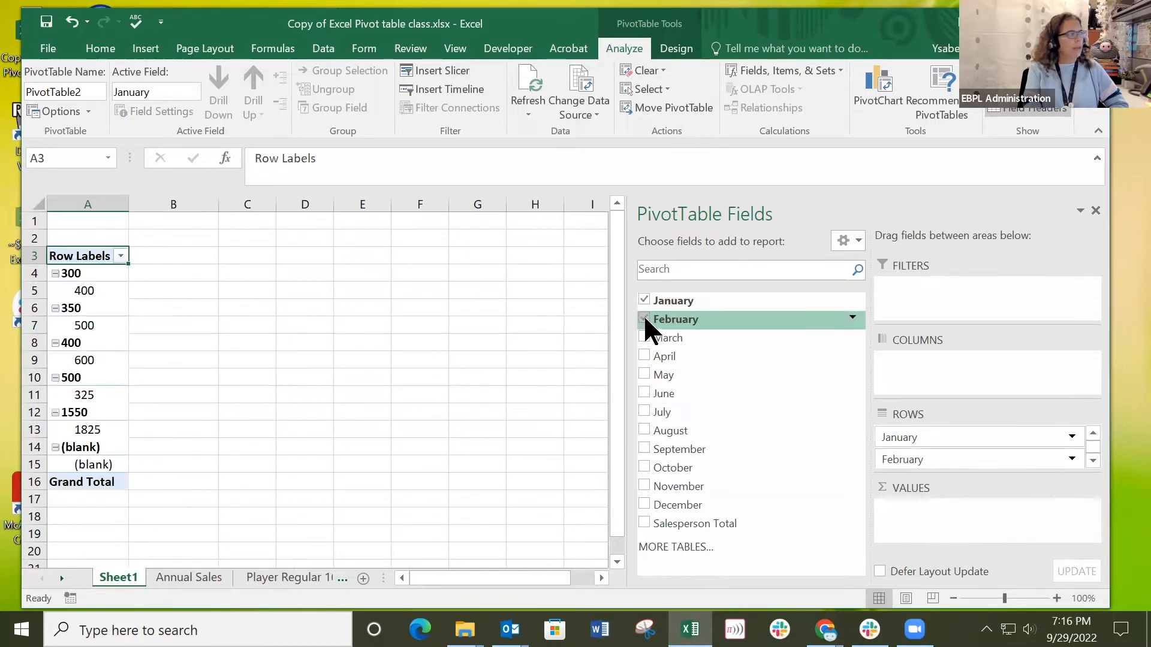
pyautogui.moveTo(642, 314); pyautogui.dragTo(966, 527)
pyautogui.moveTo(933, 441); pyautogui.dragTo(940, 532)
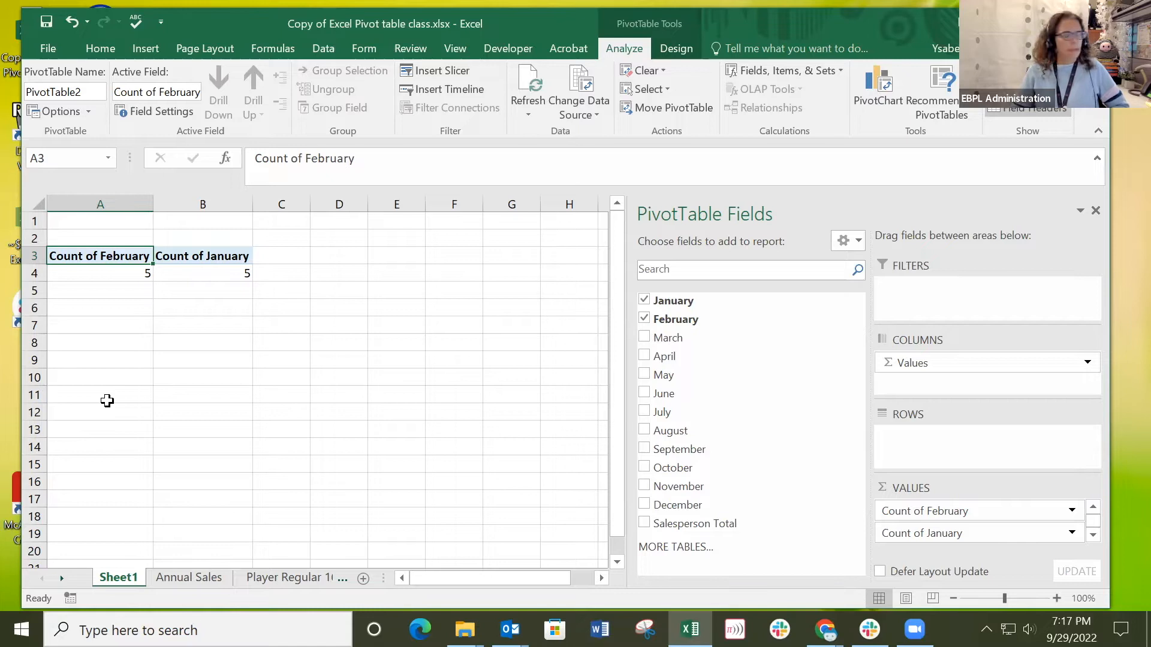
# Check the source data on the Annual Sales sheet and enter the missing header "Employee" in cell A4.
pyautogui.click(178, 576)
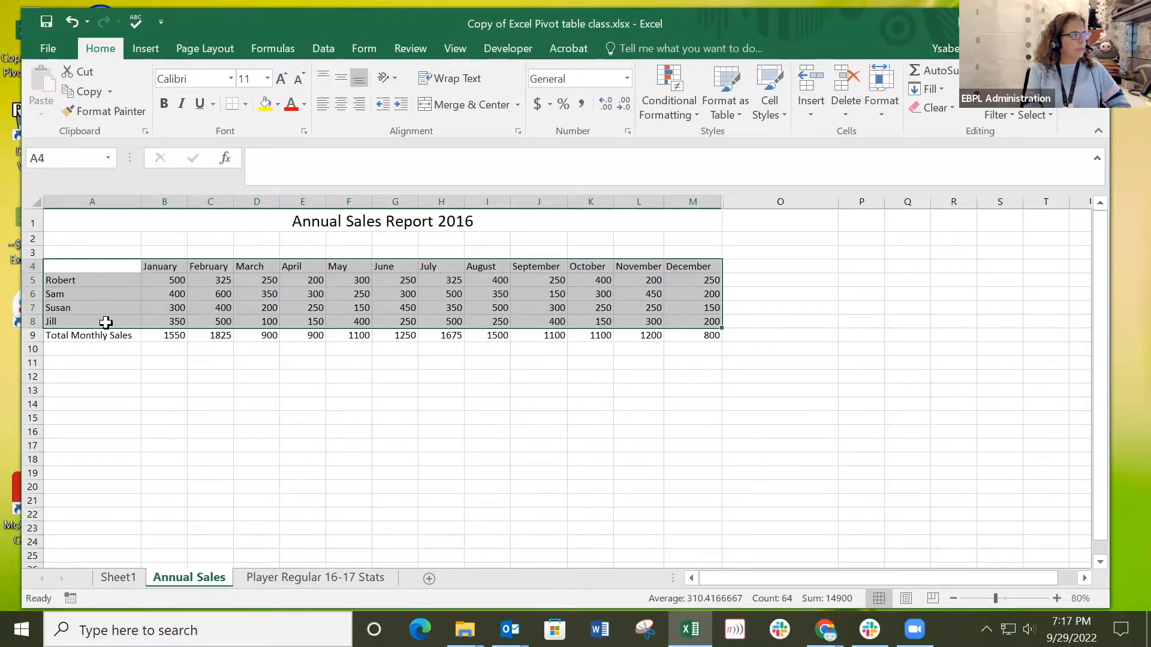
pyautogui.click(115, 578)
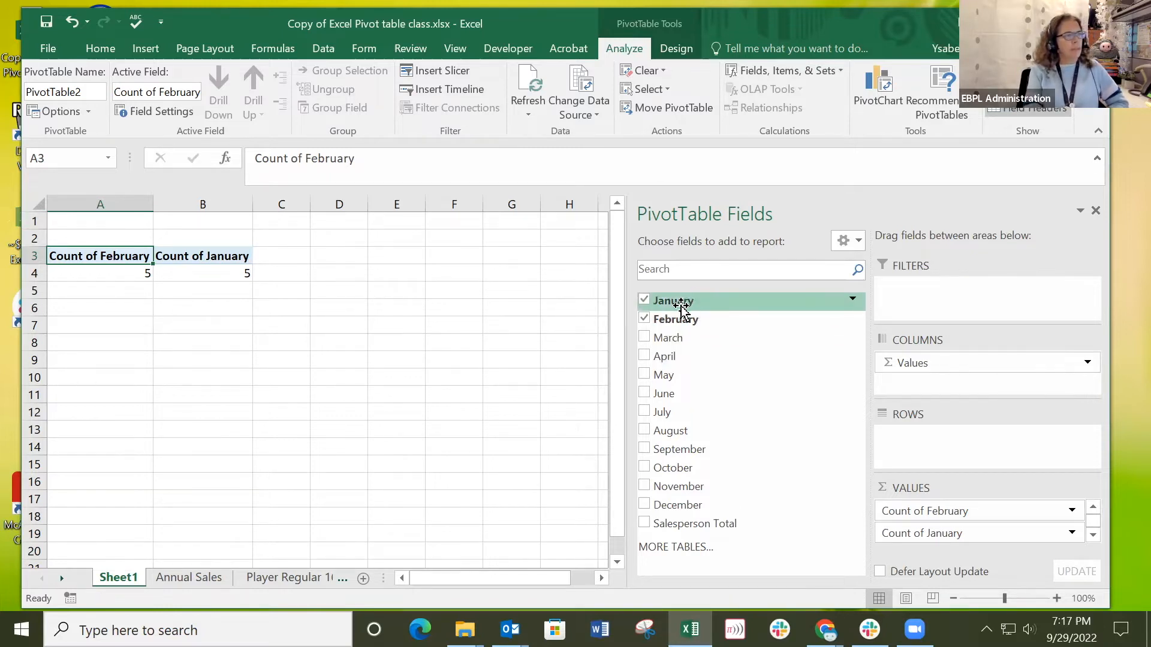
pyautogui.click(162, 579)
pyautogui.click(85, 263)
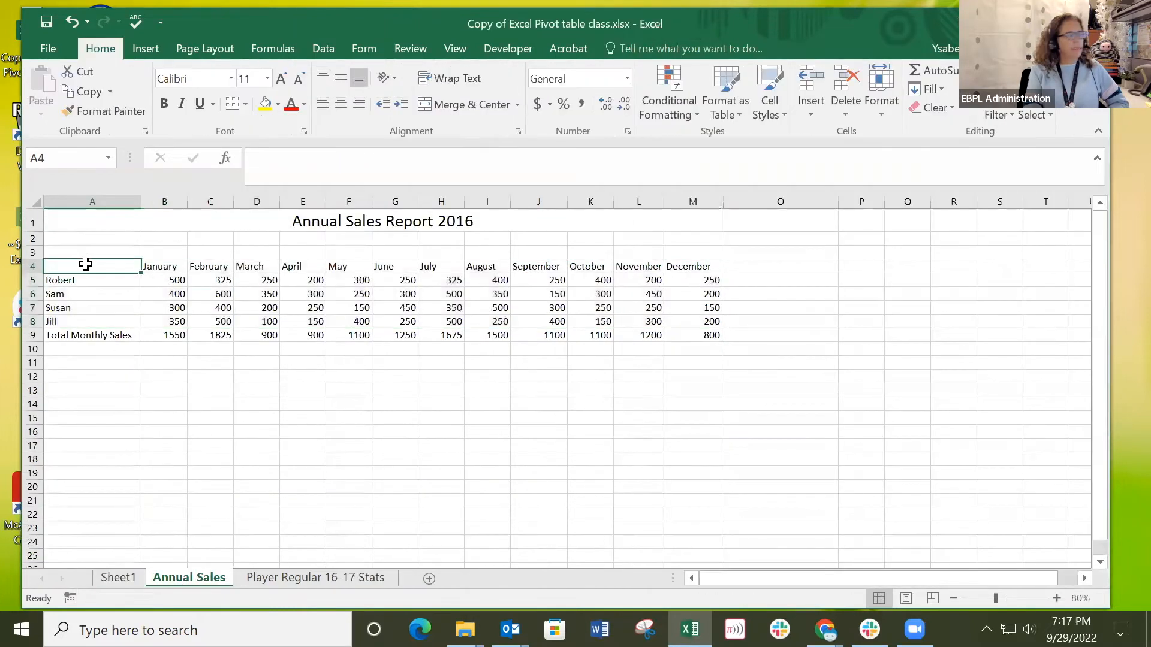
pyautogui.write('Employee')
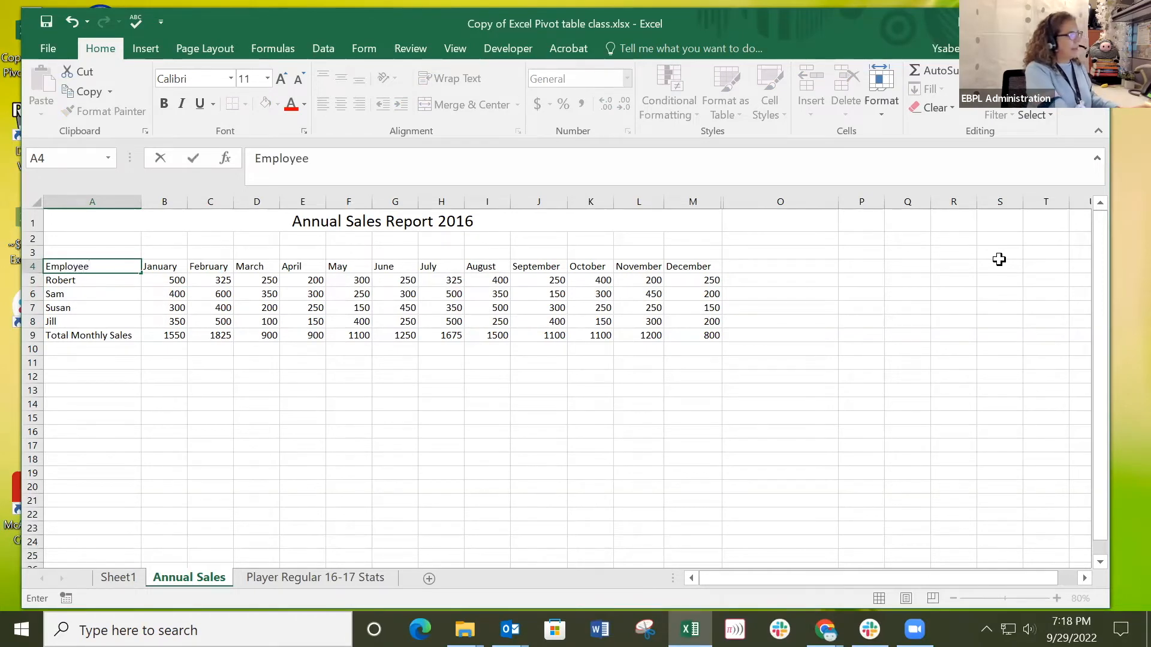
pyautogui.press('Return')
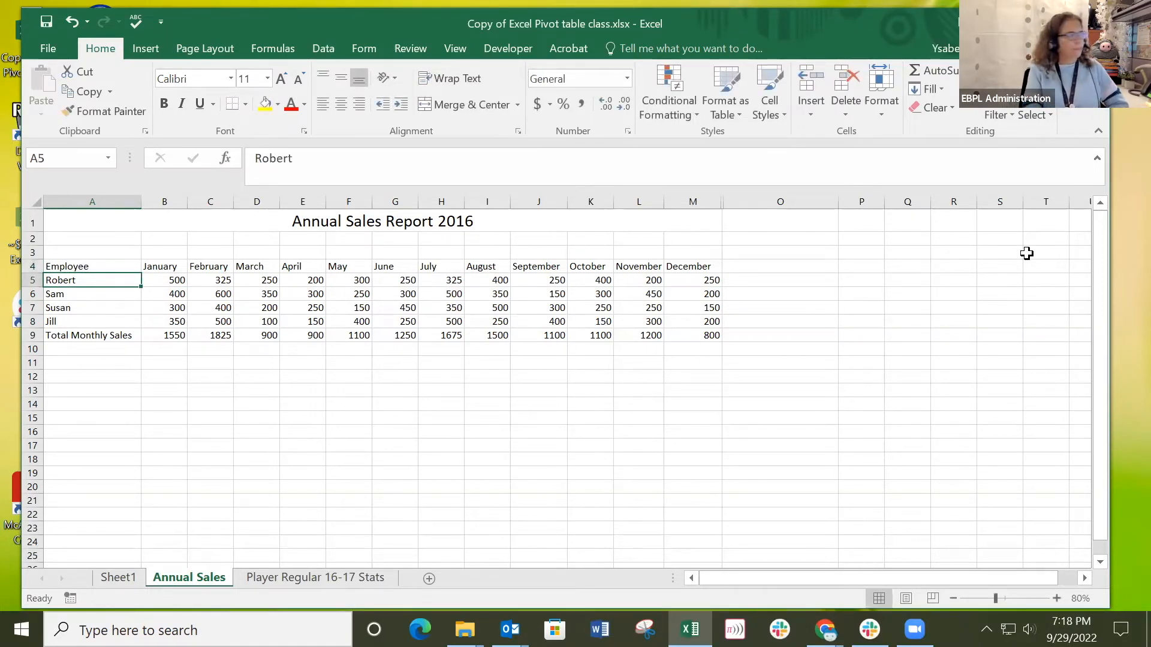
pyautogui.click(92, 266)
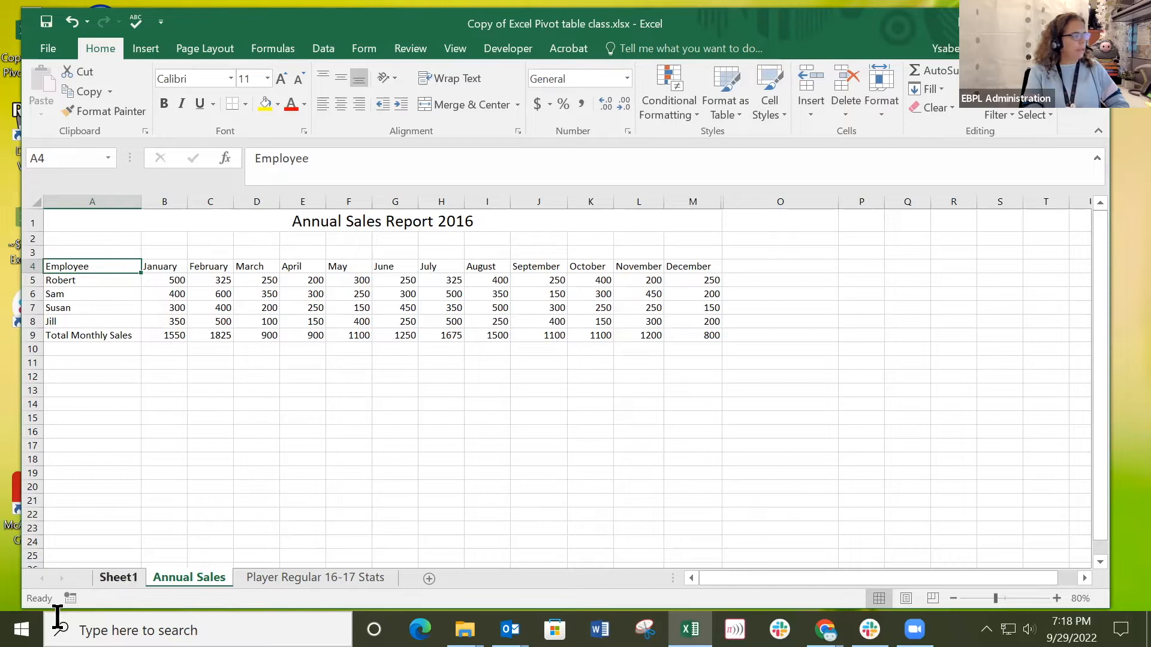
# Refresh the pivot table on Sheet1.
pyautogui.click(103, 575)
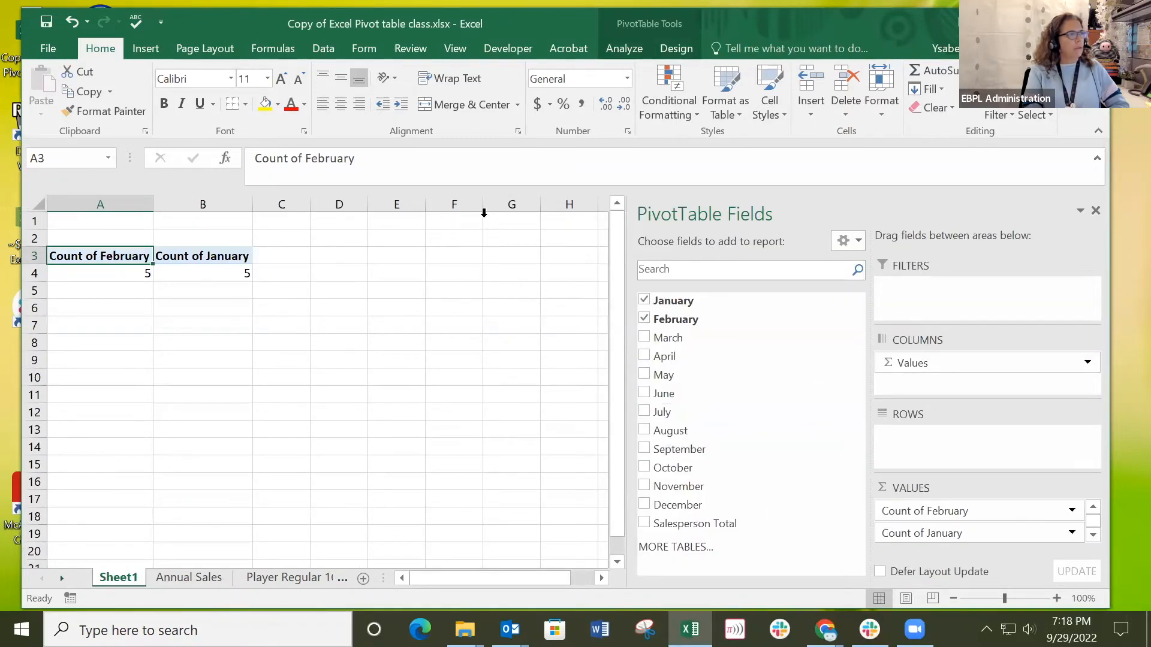
pyautogui.click(633, 51)
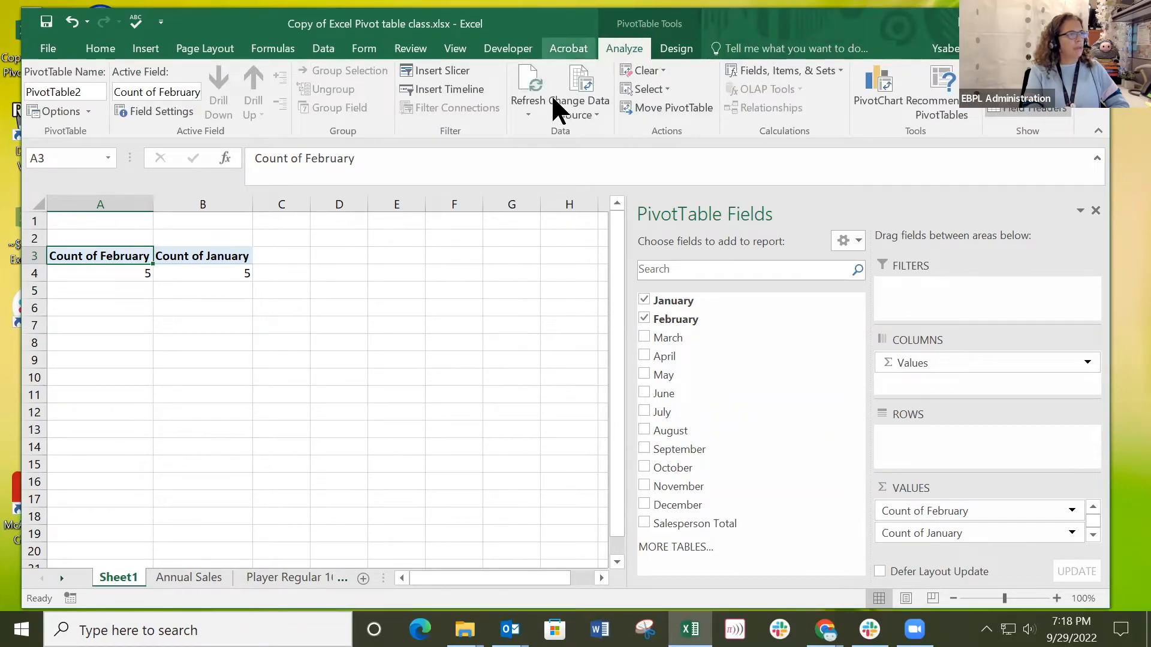
pyautogui.click(531, 96)
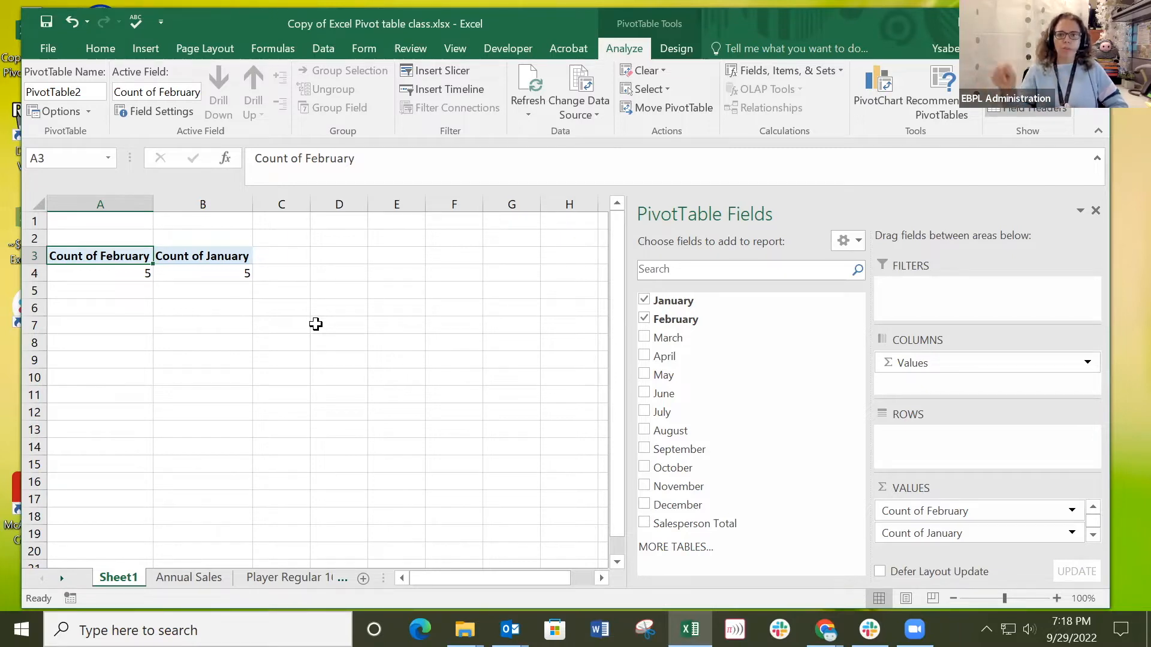
# Change the pivot table's data source to the range 'Annual Sales'!$A$4:$M$8.
pyautogui.click(587, 111)
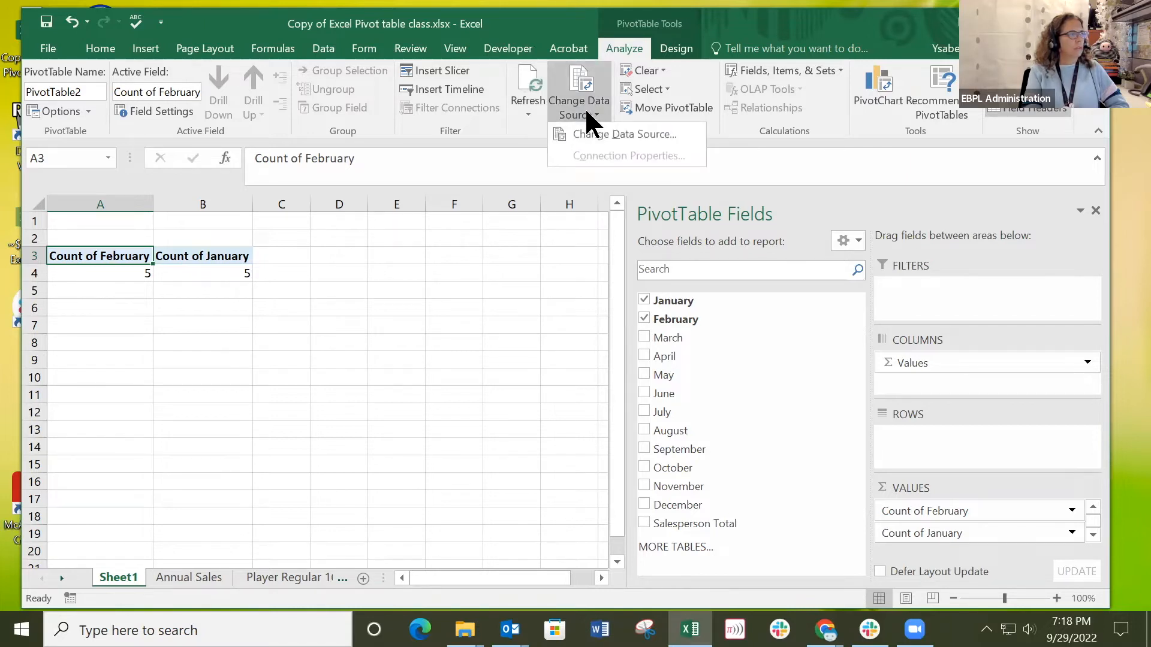
pyautogui.click(585, 103)
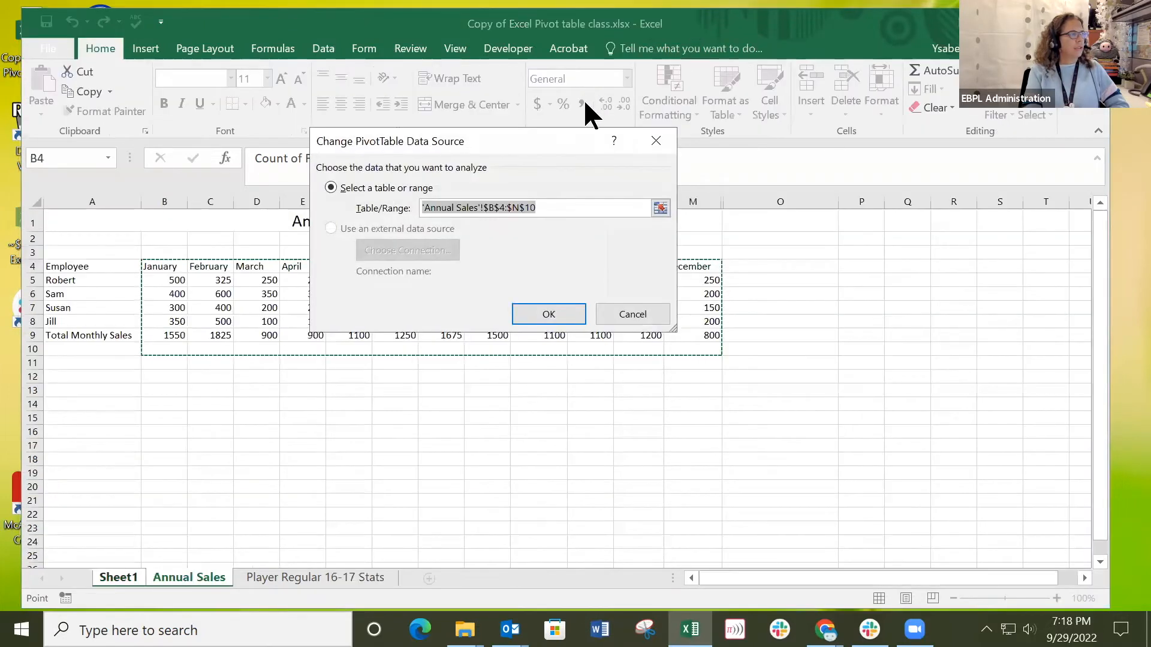
pyautogui.moveTo(410, 139); pyautogui.dragTo(779, 413)
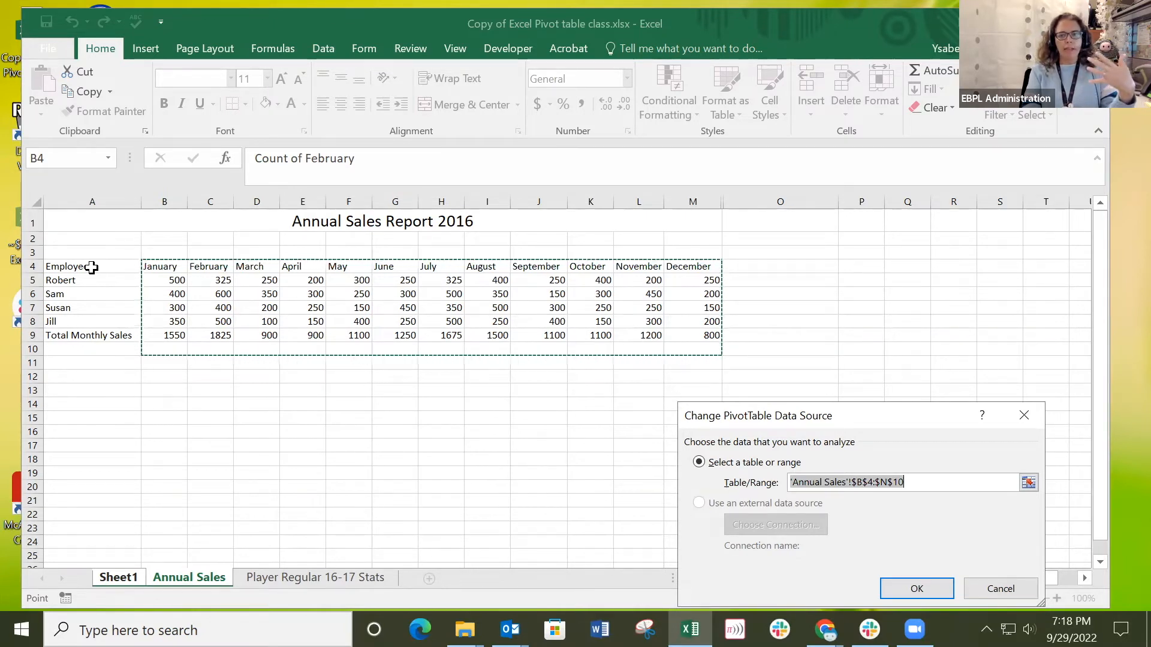
pyautogui.moveTo(85, 266); pyautogui.dragTo(710, 324)
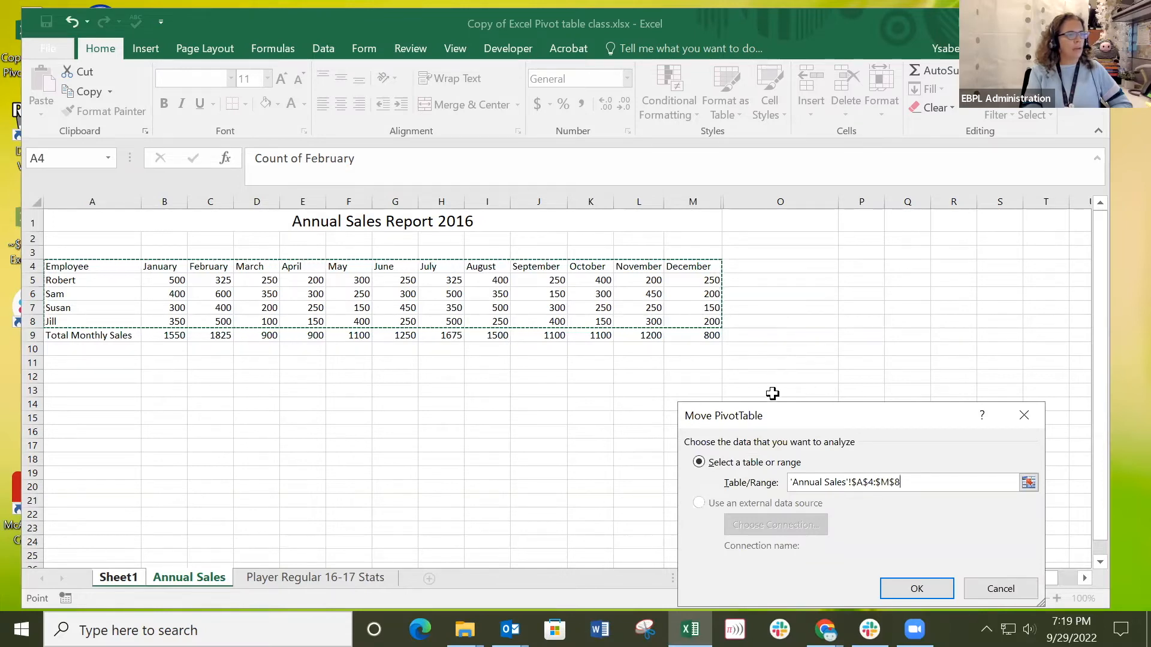
pyautogui.click(913, 584)
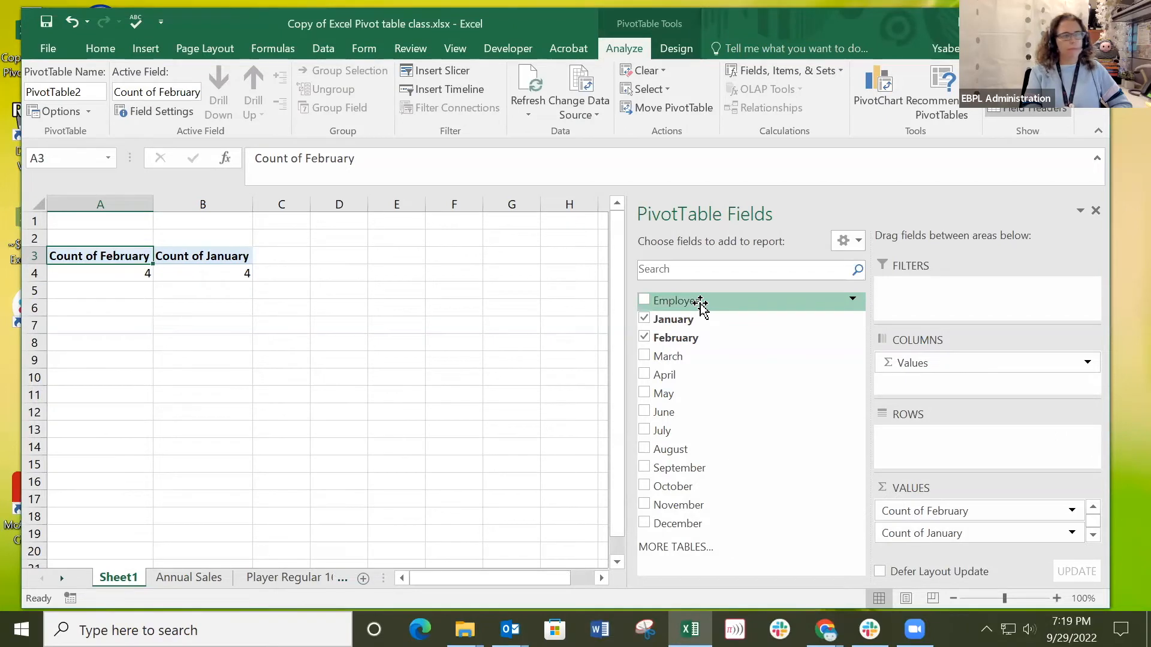
# Add the Employee field to the pivot table's rows and remove the Values entry from the columns.
pyautogui.click(644, 301)
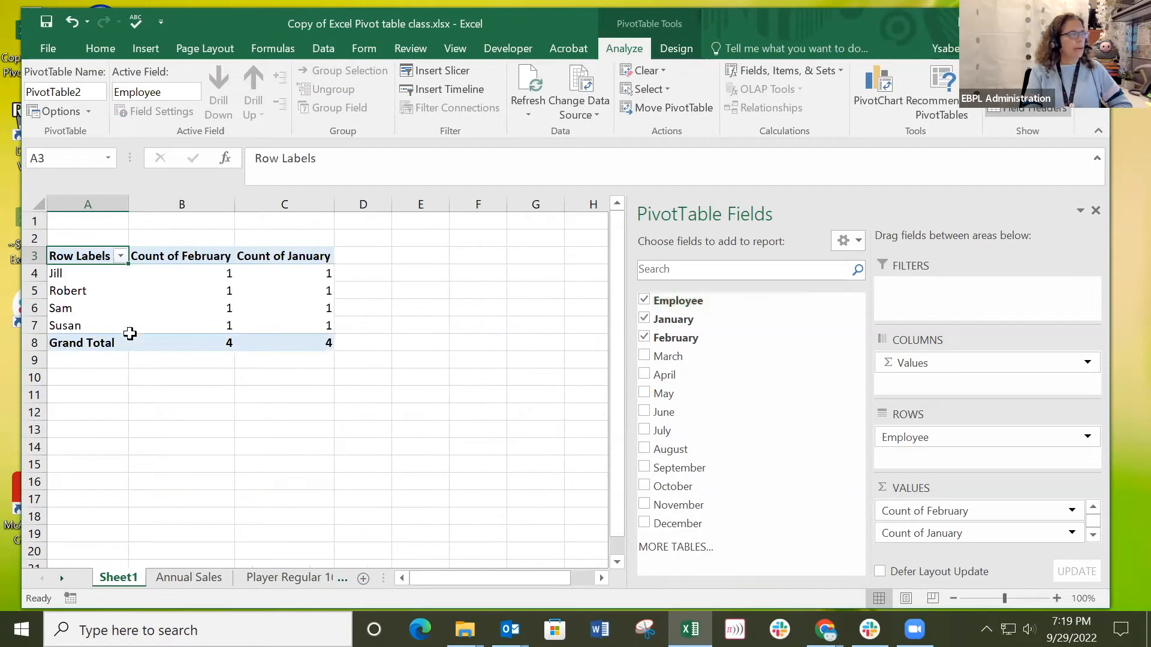
pyautogui.moveTo(941, 370); pyautogui.dragTo(677, 399)
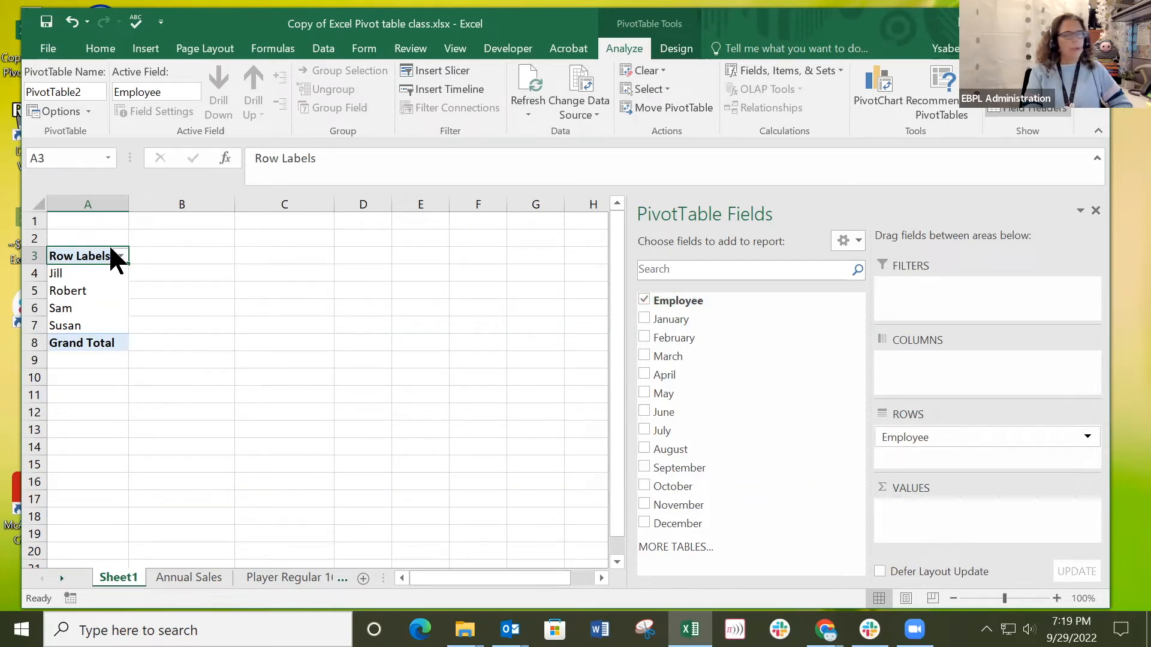
# Review the source range of the employee pivot table on the Annual Sales sheet, keeping 'Annual Sales'!$A$4:$M$8.
pyautogui.click(320, 382)
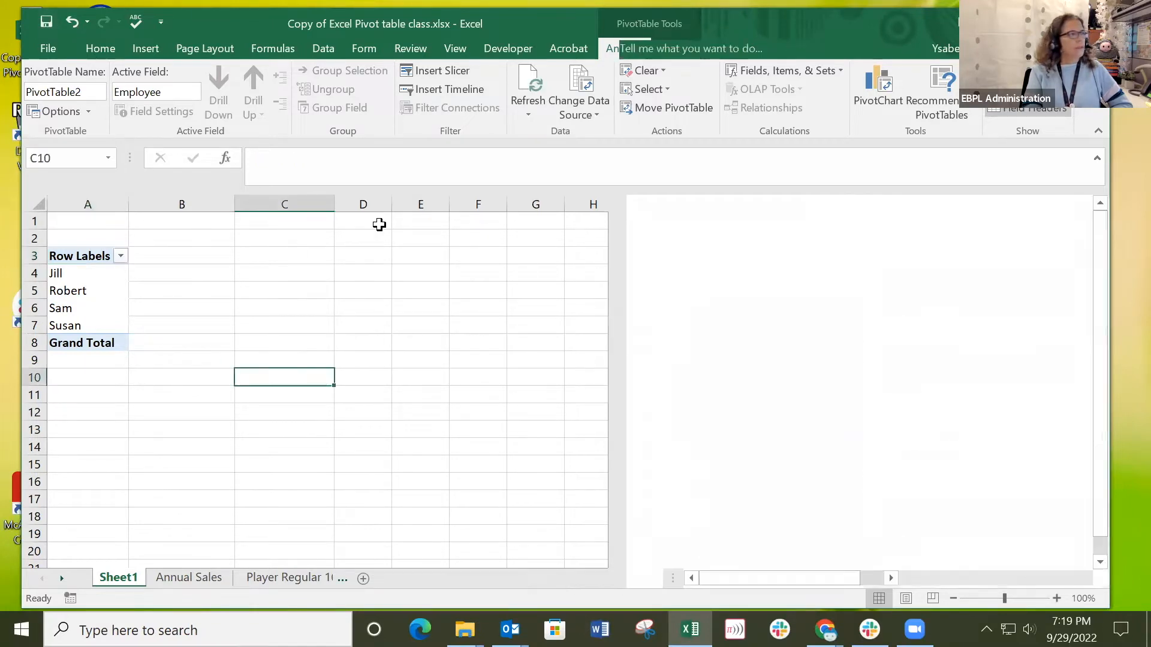
pyautogui.click(88, 296)
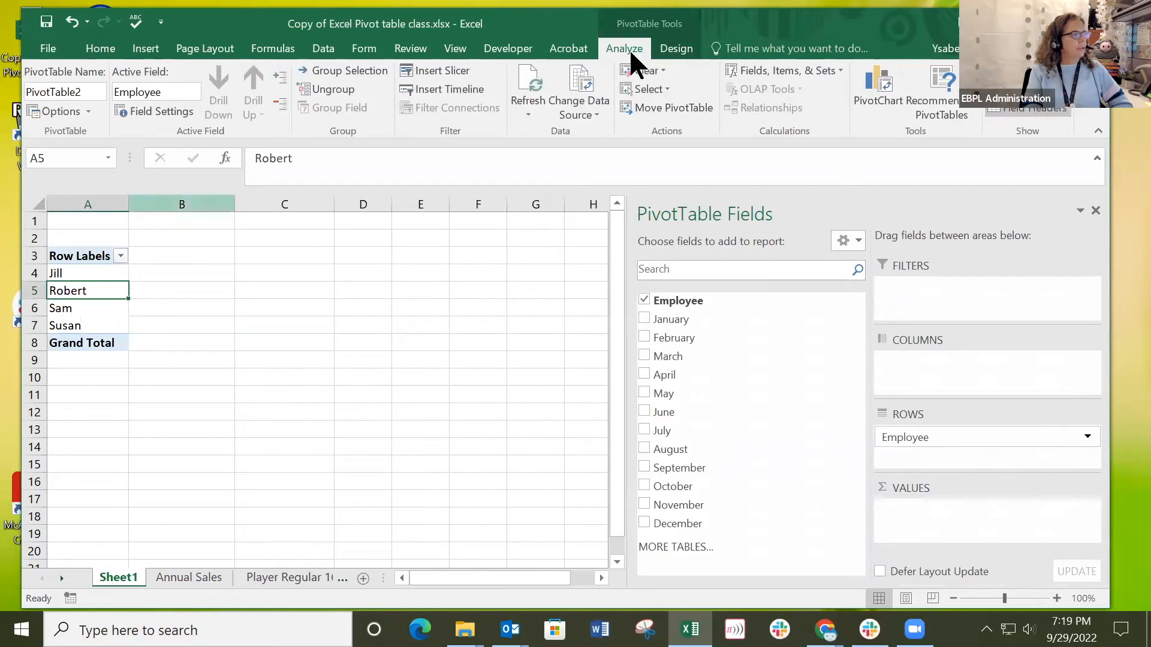
pyautogui.click(570, 103)
pyautogui.click(572, 127)
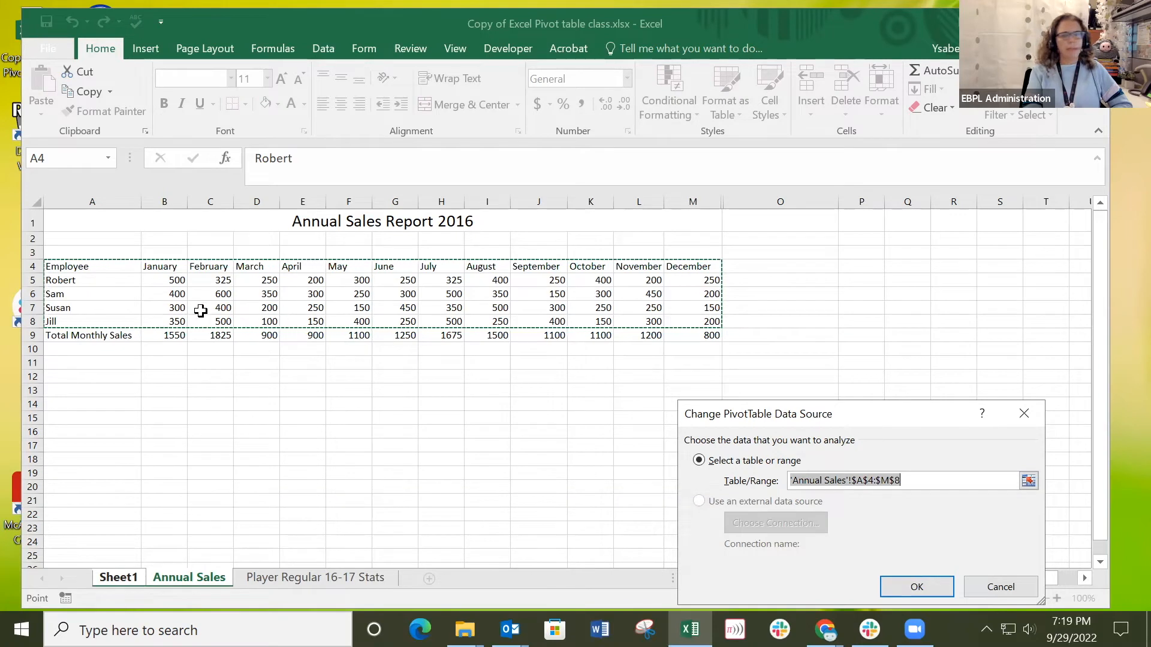
pyautogui.click(912, 585)
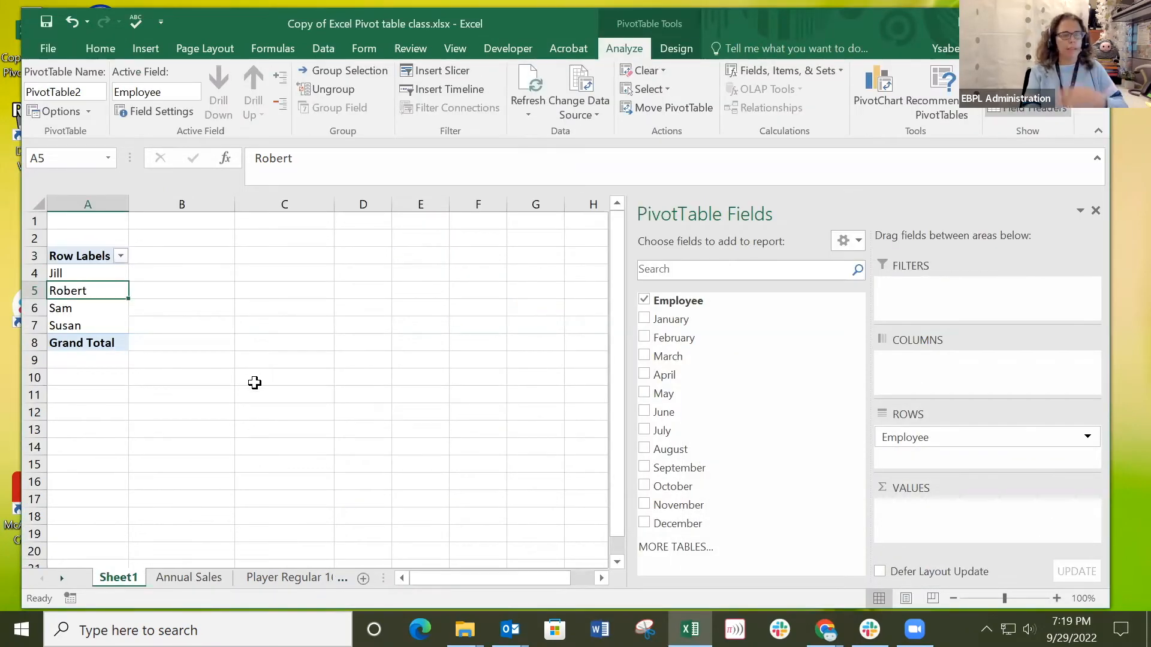
# Keep Employee as the pivot table's row field and add January to the values as a sum.
pyautogui.click(645, 298)
pyautogui.click(643, 297)
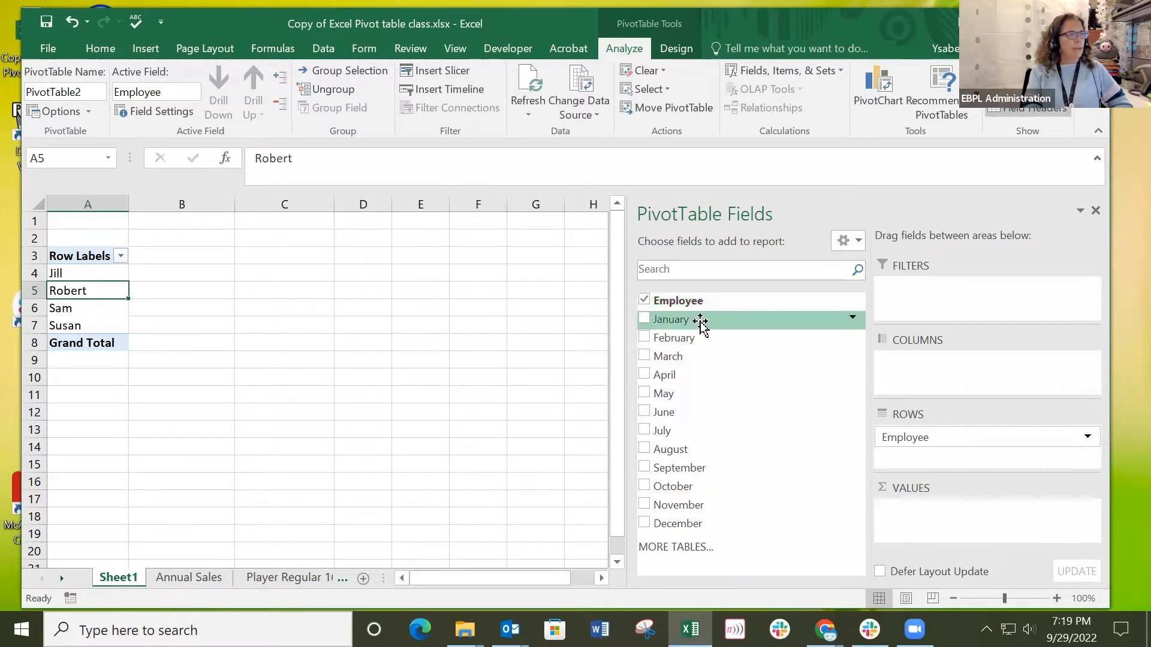
pyautogui.moveTo(700, 322); pyautogui.dragTo(929, 515)
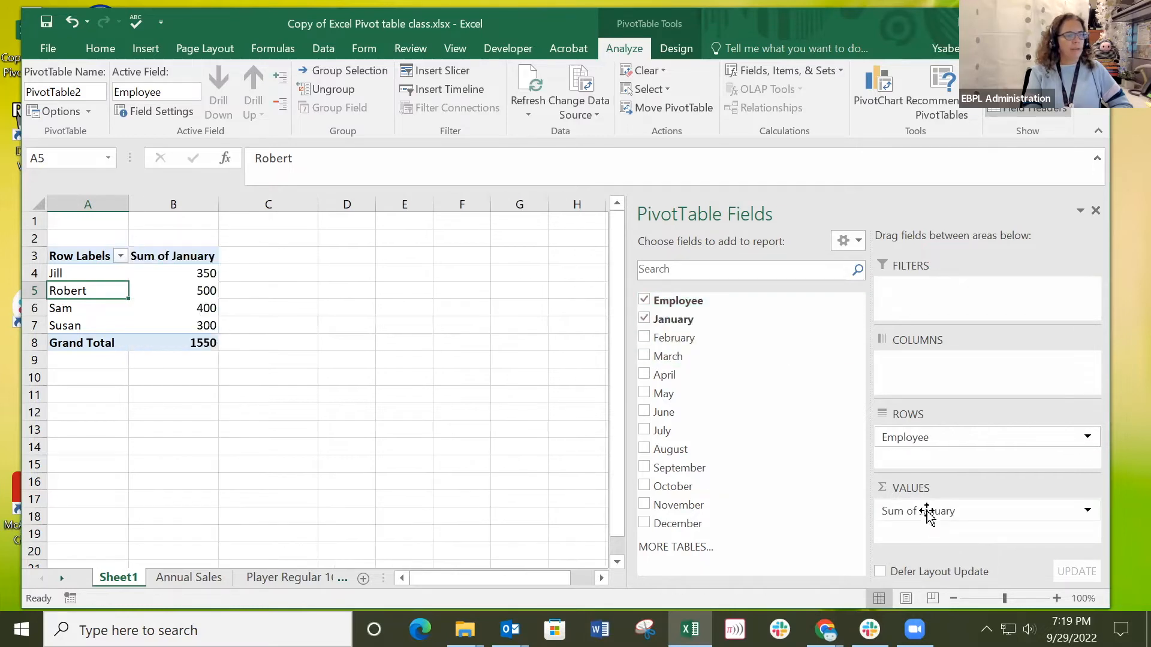
# Examine the pivot table's row labels and each employee's entry beside the January sums.
pyautogui.click(61, 274)
pyautogui.click(78, 257)
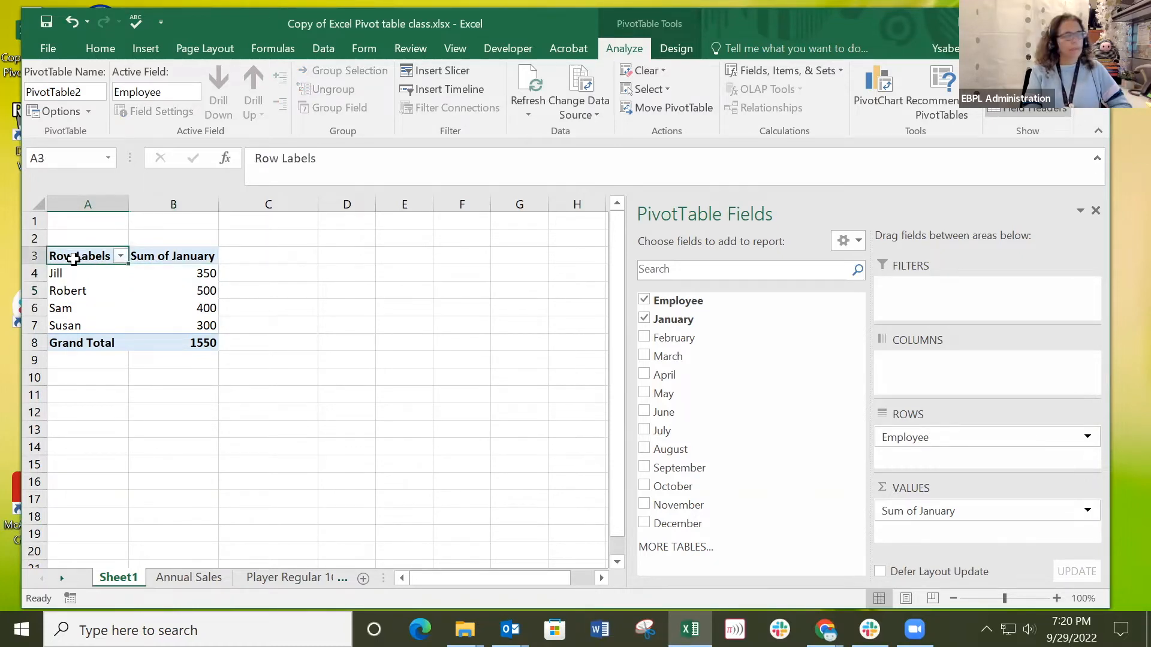
pyautogui.click(70, 280)
pyautogui.click(70, 292)
pyautogui.click(62, 308)
pyautogui.click(72, 327)
pyautogui.click(84, 256)
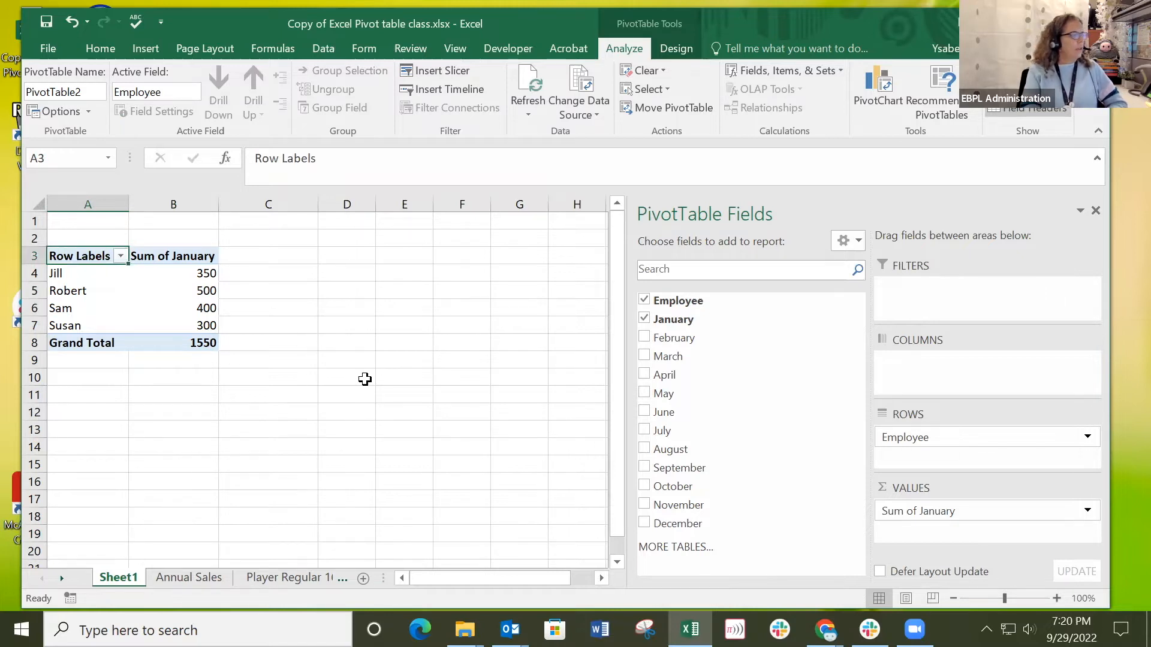
pyautogui.click(362, 378)
pyautogui.click(190, 447)
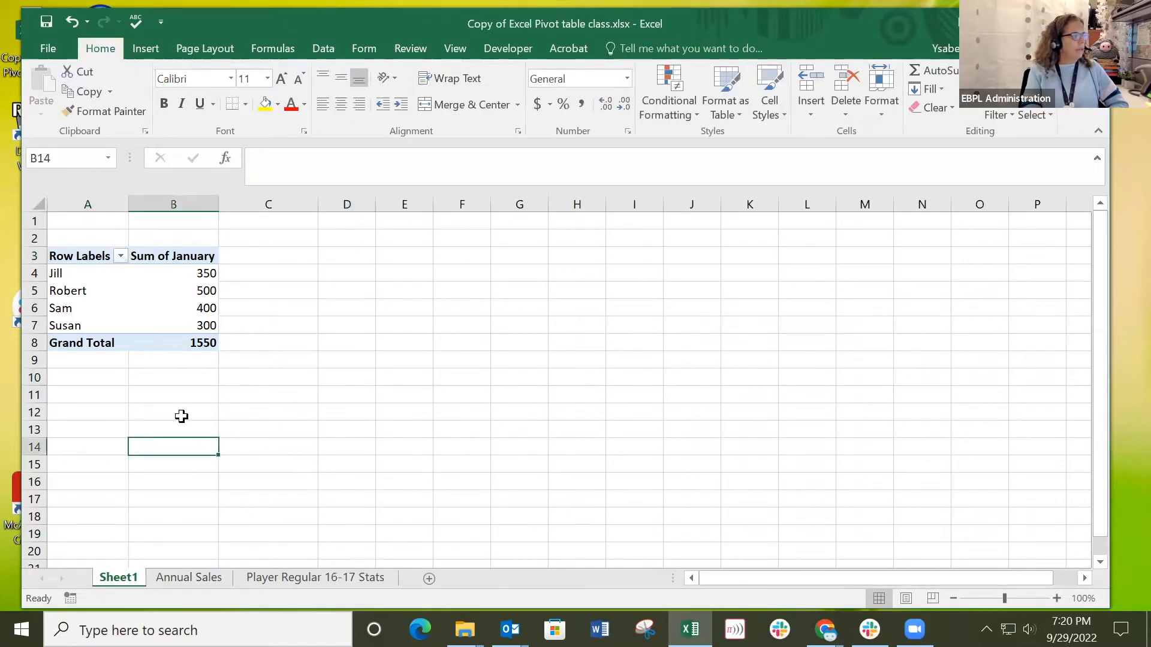
pyautogui.click(120, 381)
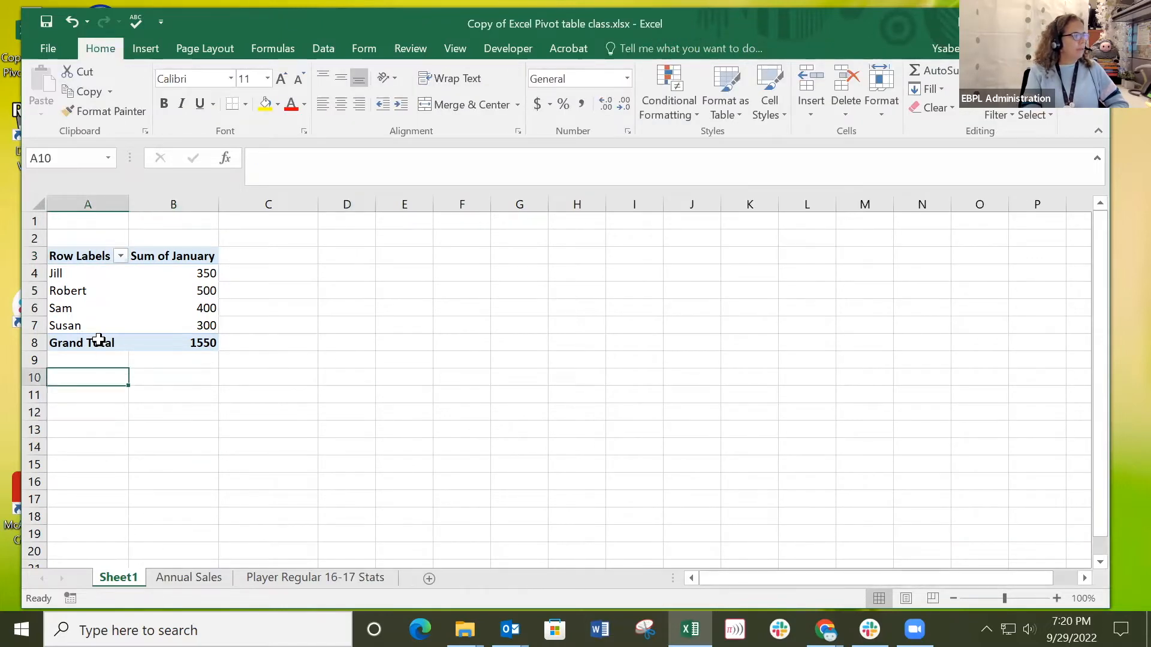
# Delete the Sheet1 worksheet that holds the pivot table.
pyautogui.rightClick(117, 573)
pyautogui.click(178, 387)
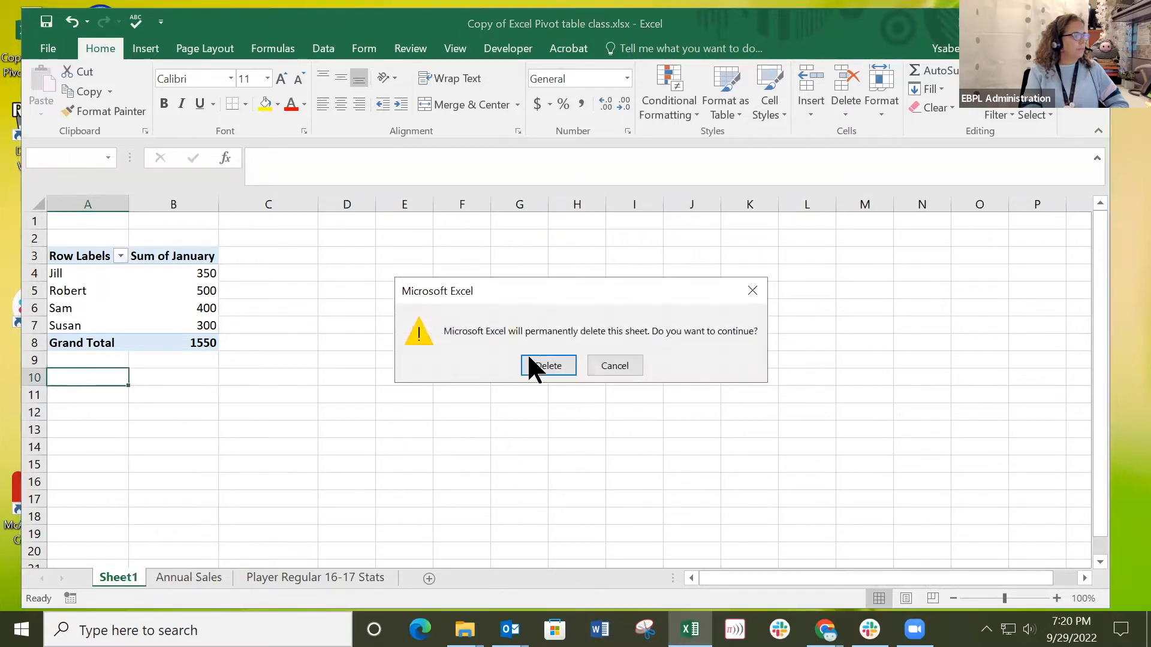
pyautogui.click(546, 365)
# Clear the "Employee" header from cell A4 on the Annual Sales sheet.
pyautogui.click(310, 410)
pyautogui.click(87, 267)
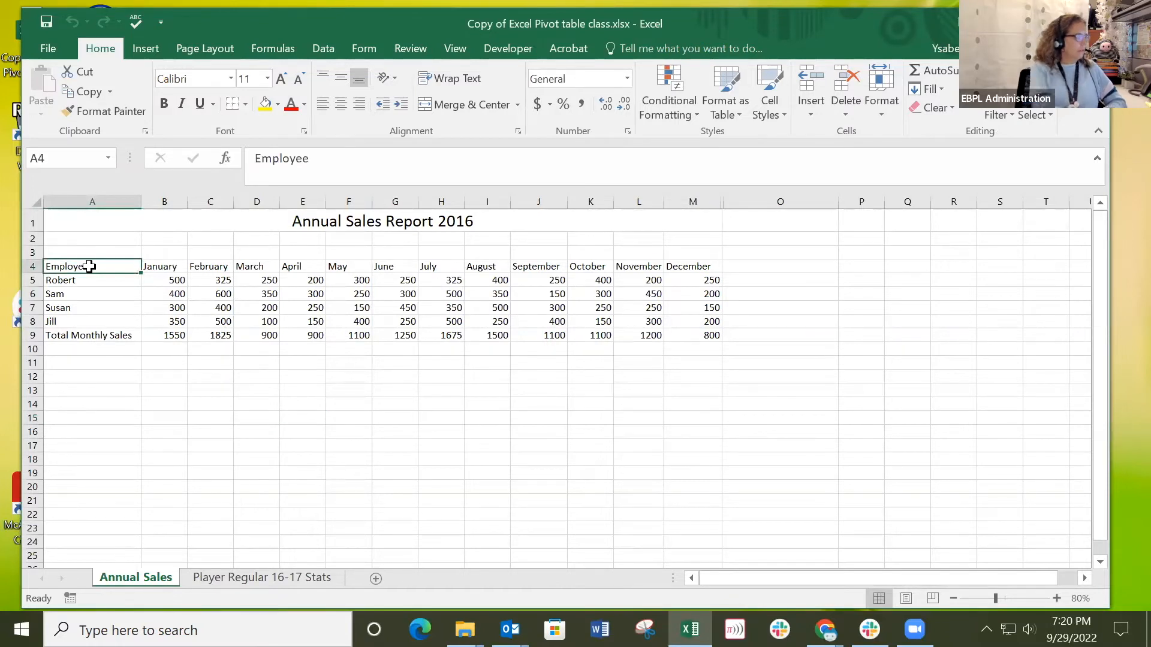
pyautogui.press('Delete')
pyautogui.click(134, 385)
pyautogui.click(71, 265)
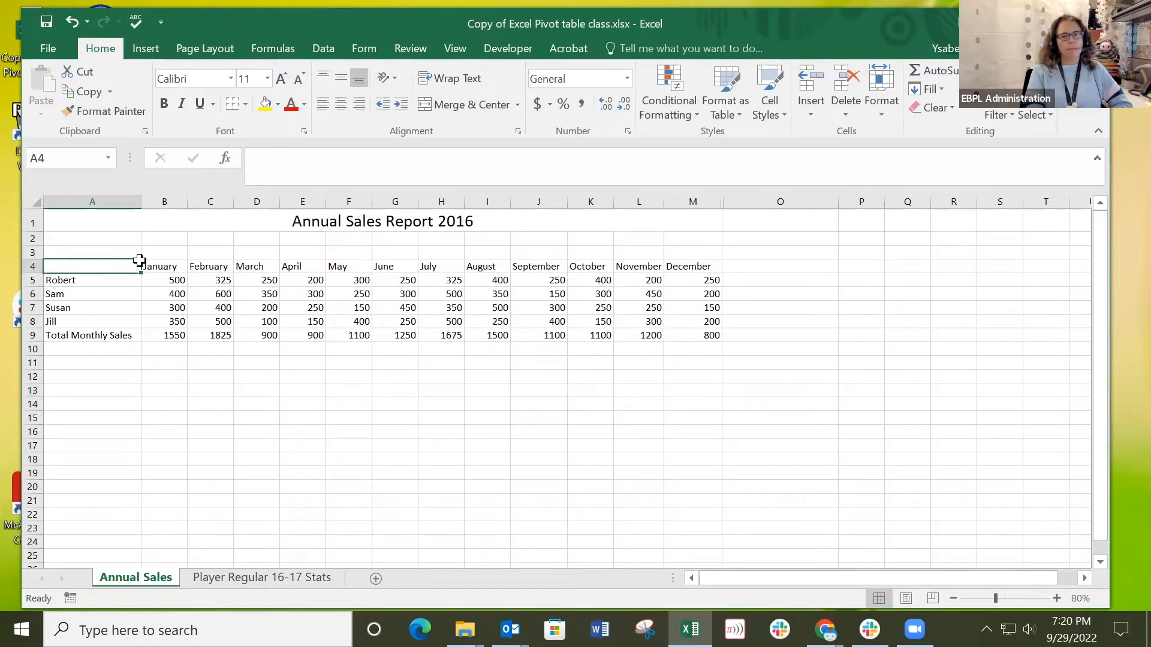
pyautogui.click(220, 378)
# Select A4:M8 on the Annual Sales sheet and insert the recommended pivot table "Sum of January by June".
pyautogui.moveTo(84, 263); pyautogui.dragTo(694, 322)
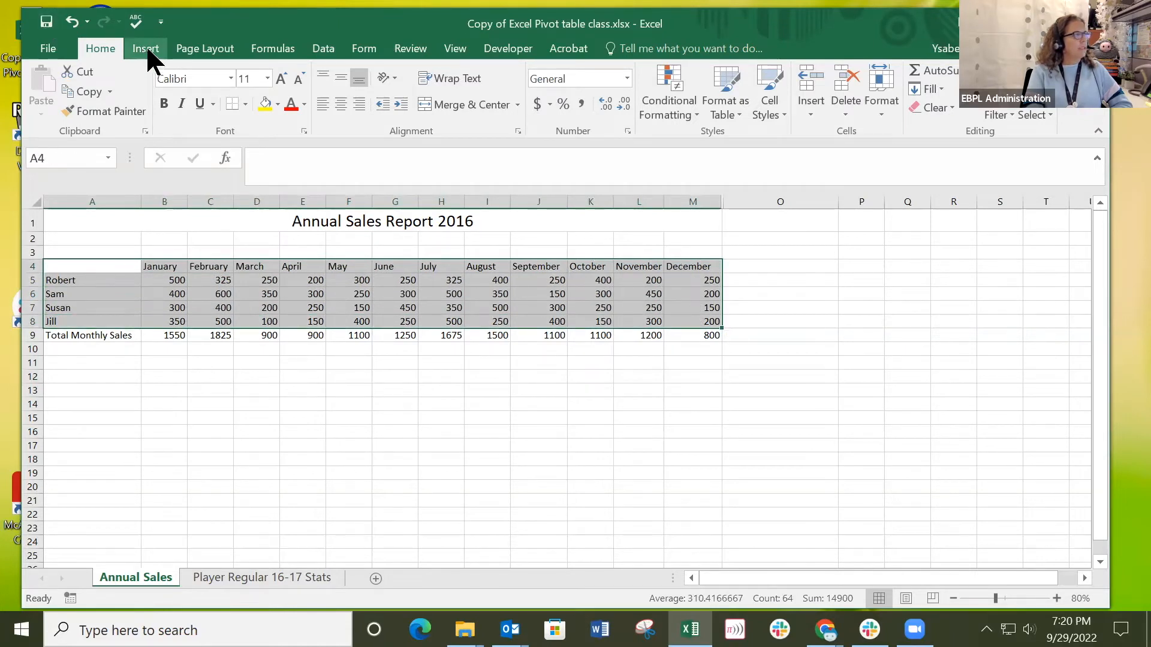
pyautogui.click(145, 48)
pyautogui.click(116, 89)
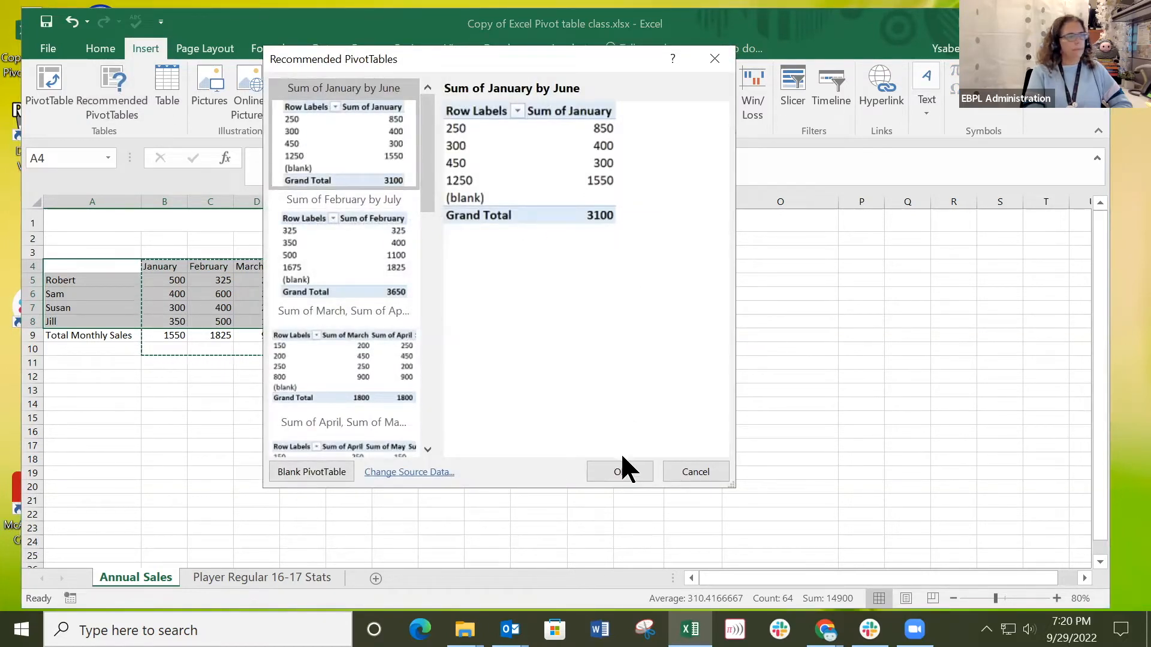
pyautogui.click(620, 472)
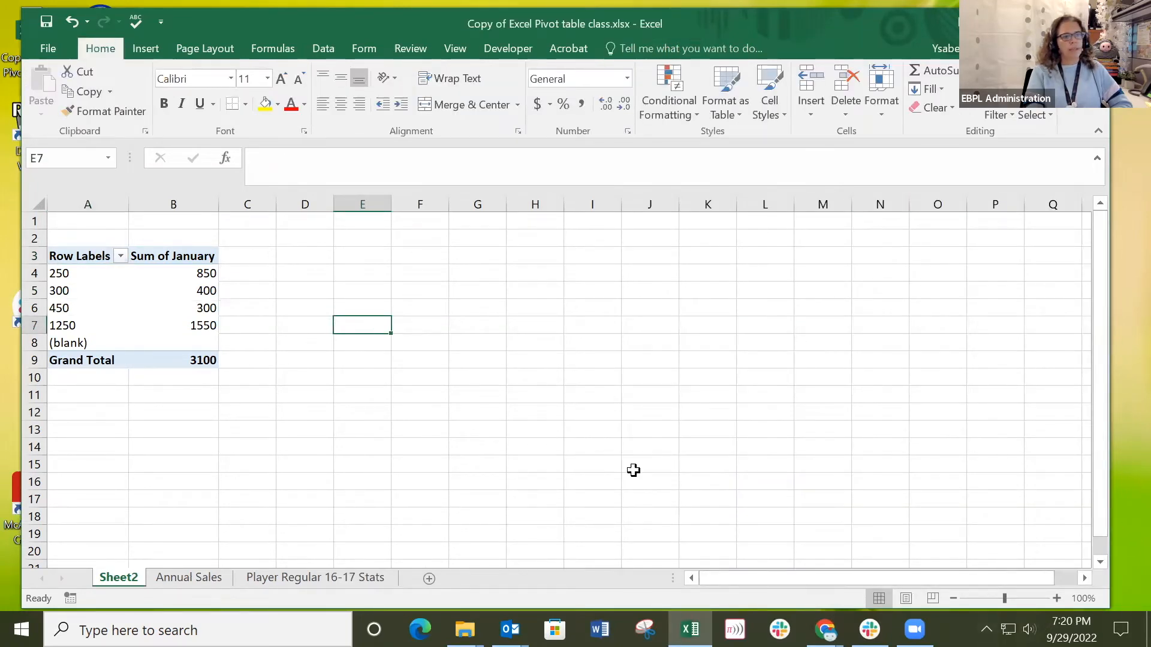
# Remove the January and June fields from the new pivot table and add January back as a row field.
pyautogui.click(118, 309)
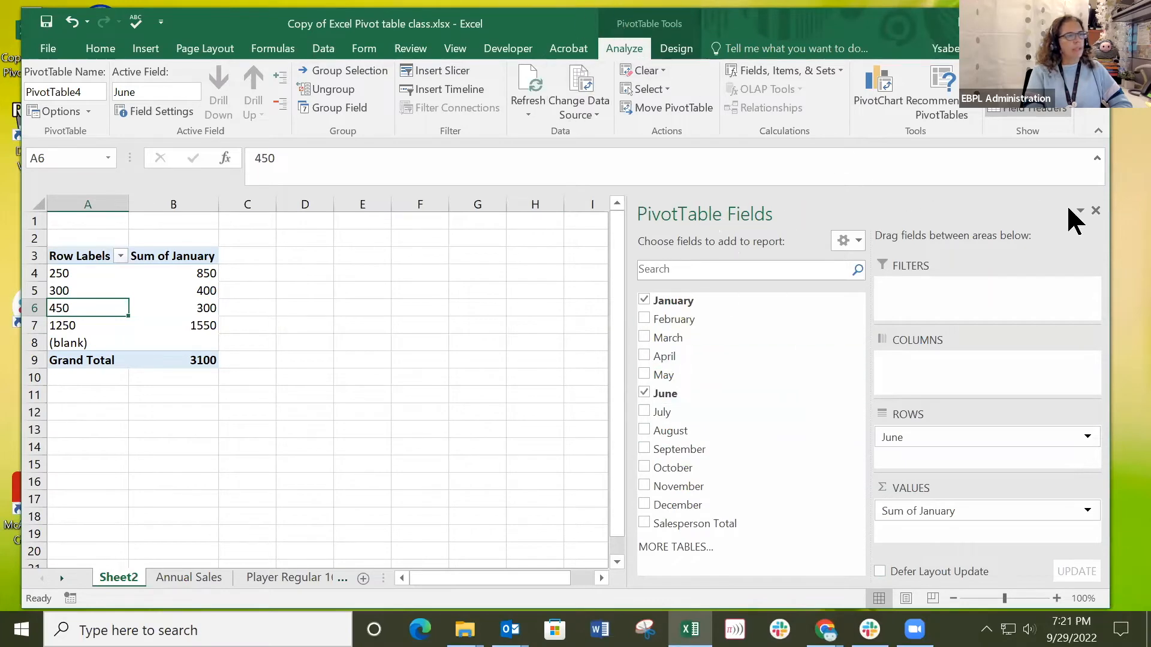
pyautogui.click(644, 301)
pyautogui.click(644, 392)
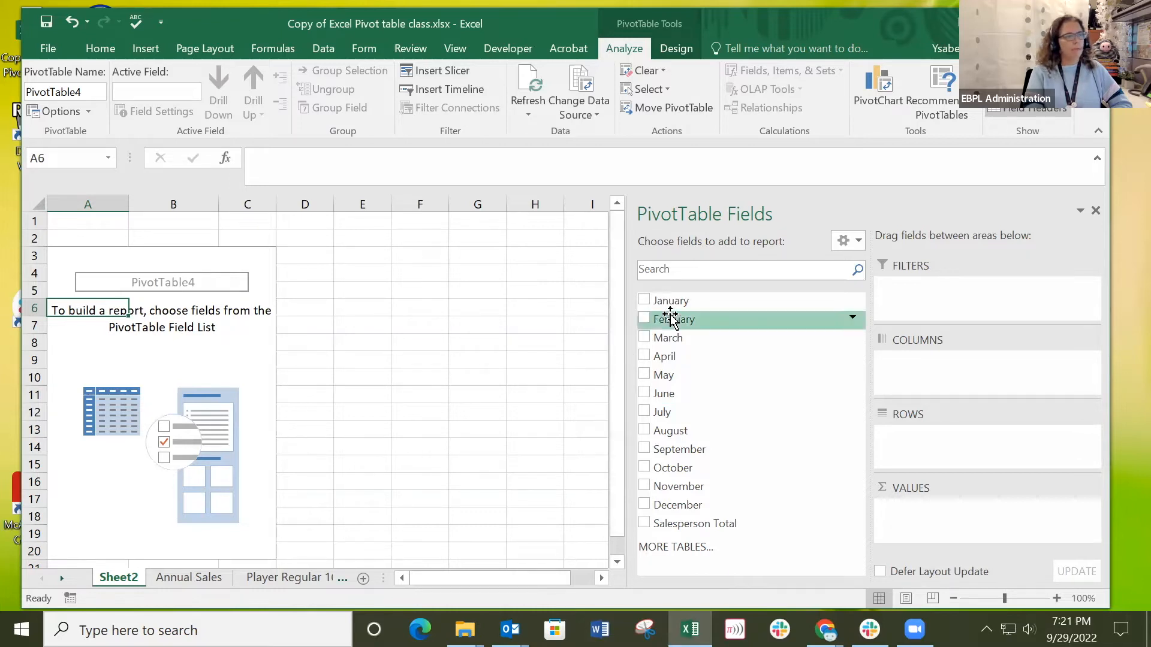
pyautogui.click(644, 300)
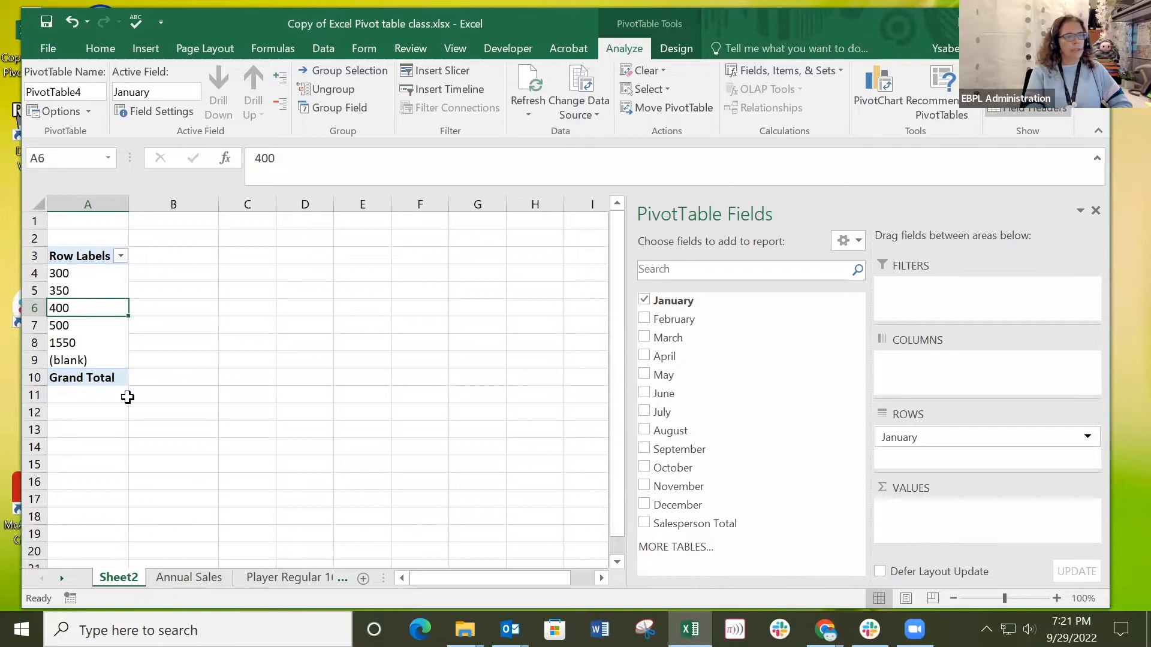
pyautogui.moveTo(977, 440); pyautogui.dragTo(939, 438)
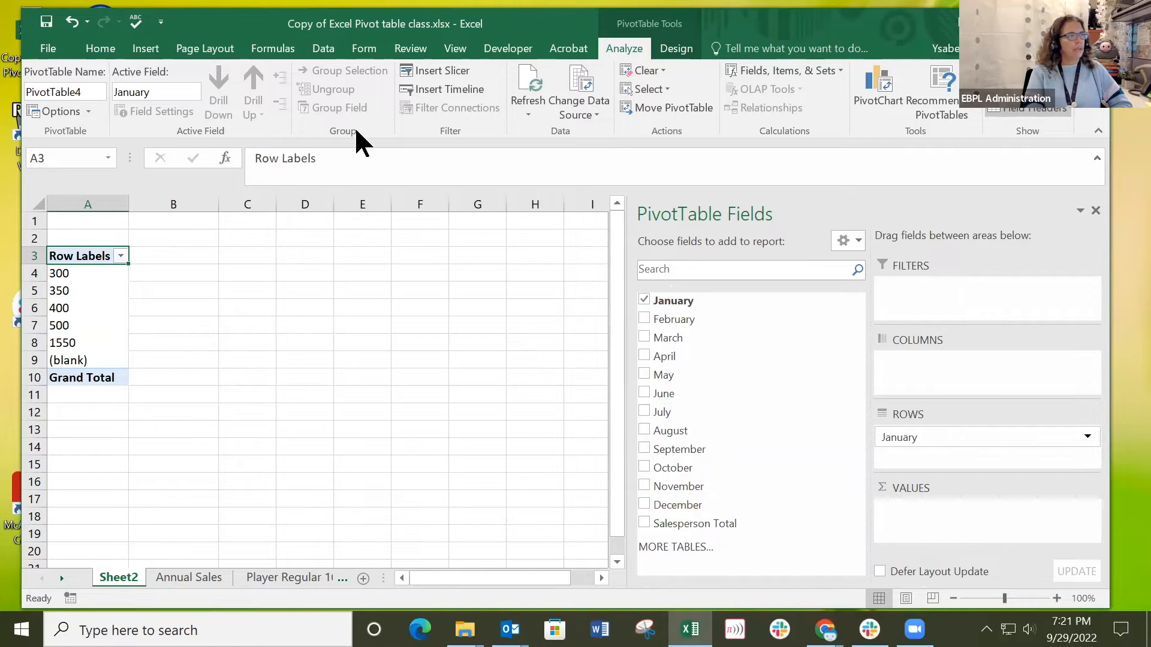
# Try to change the pivot table's data source to 'Annual Sales'!$A$4:$M$8 while header cell A4 is empty.
pyautogui.click(576, 80)
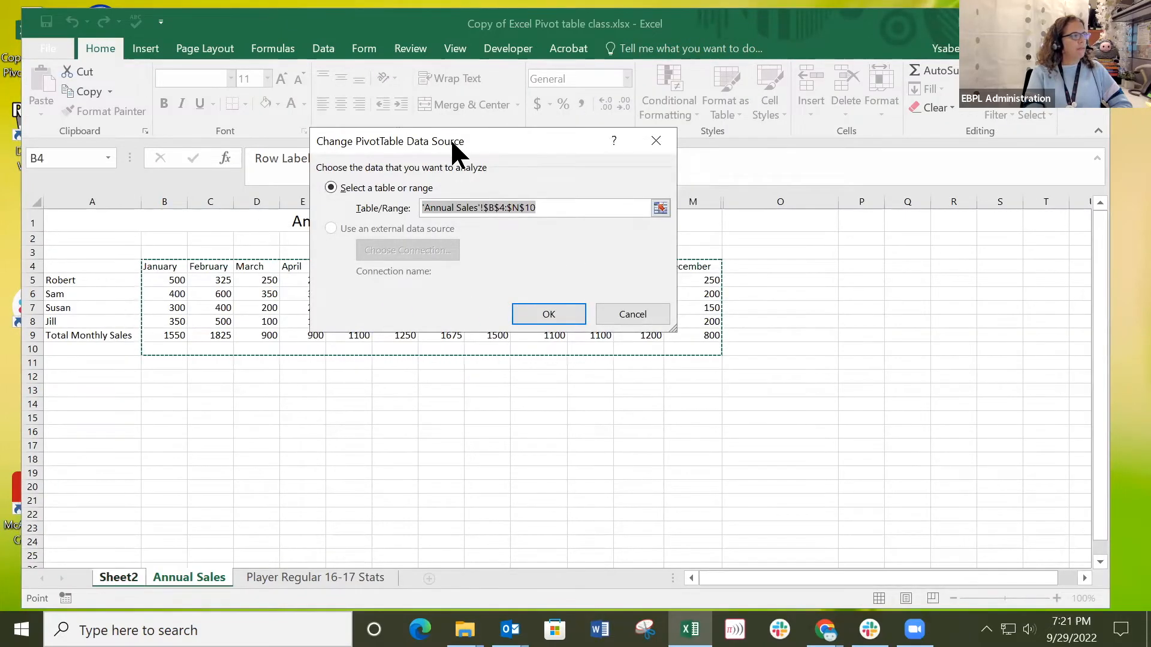
pyautogui.moveTo(454, 141); pyautogui.dragTo(561, 421)
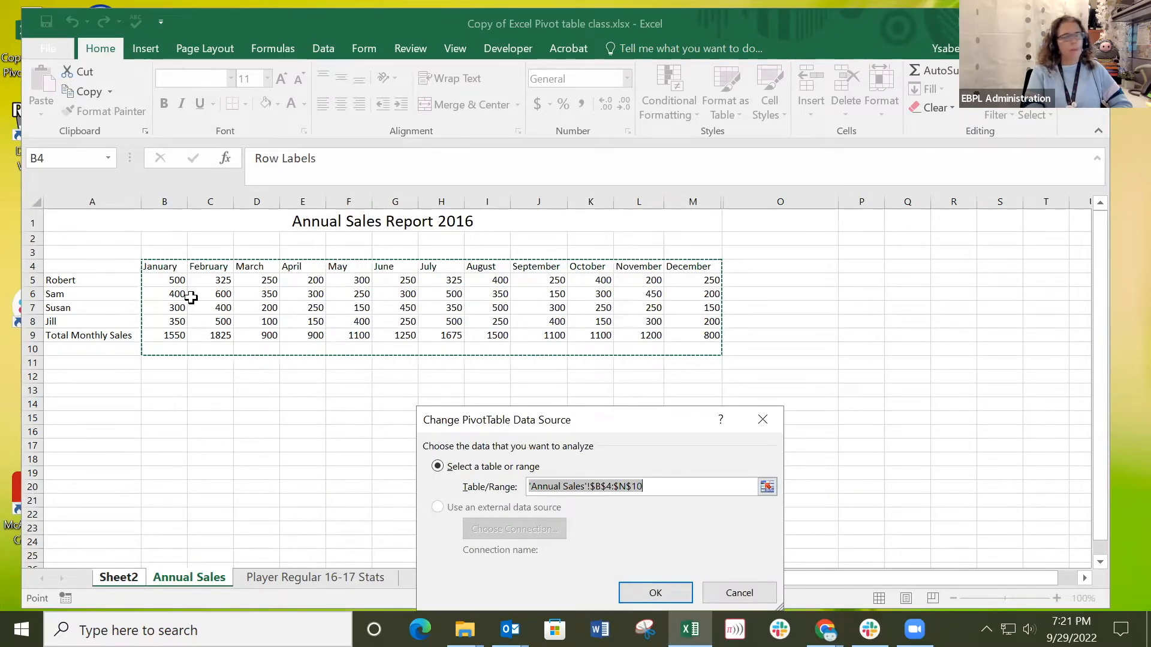
pyautogui.click(85, 270)
pyautogui.moveTo(85, 269); pyautogui.dragTo(705, 324)
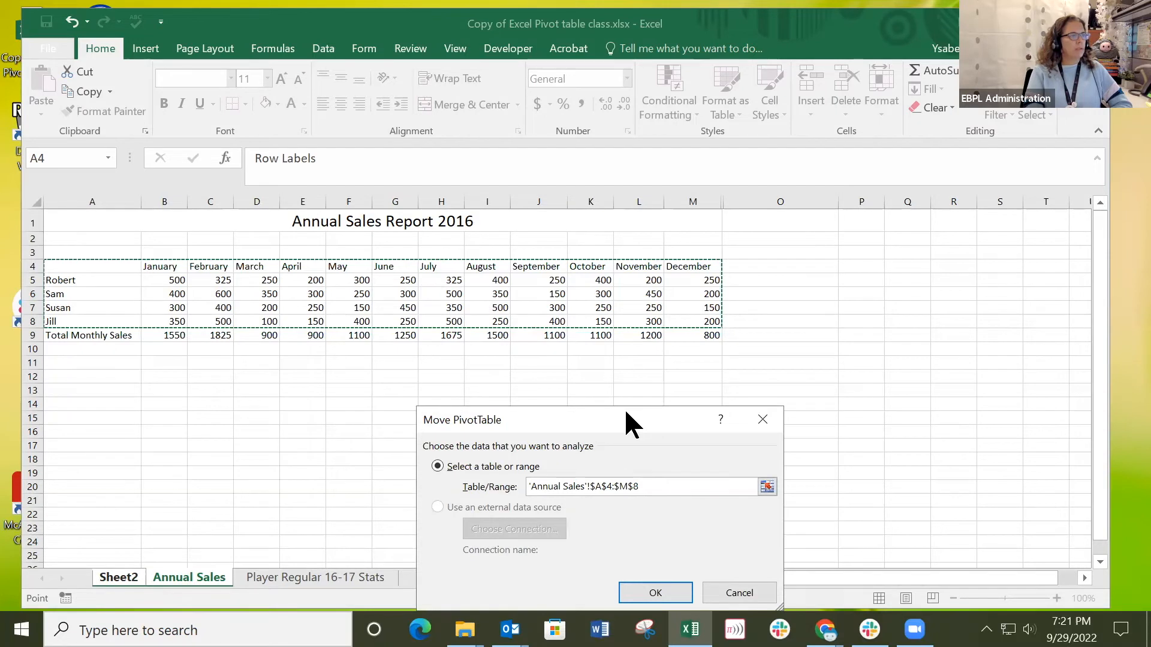
pyautogui.moveTo(626, 411); pyautogui.dragTo(813, 348)
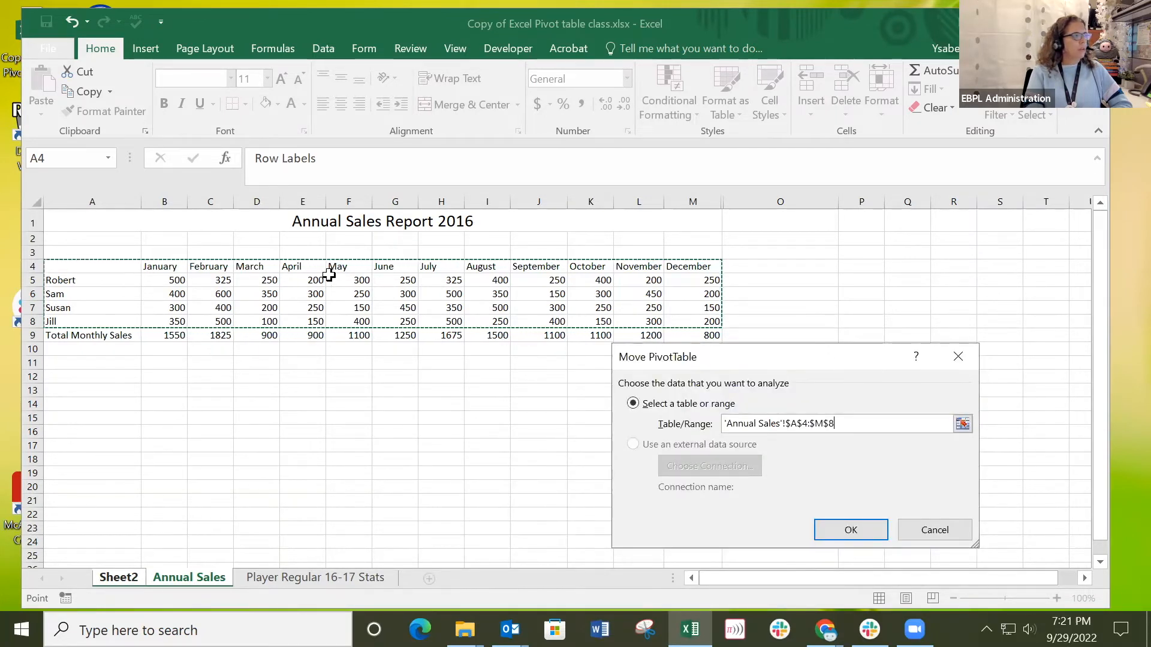
pyautogui.click(837, 523)
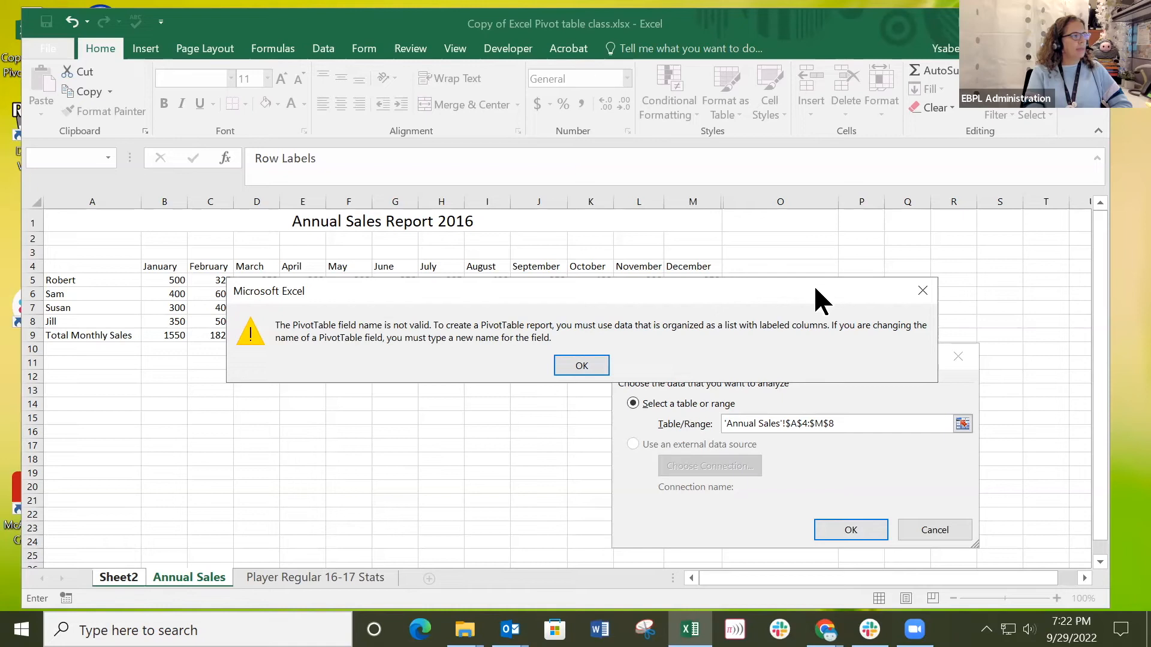
pyautogui.click(920, 300)
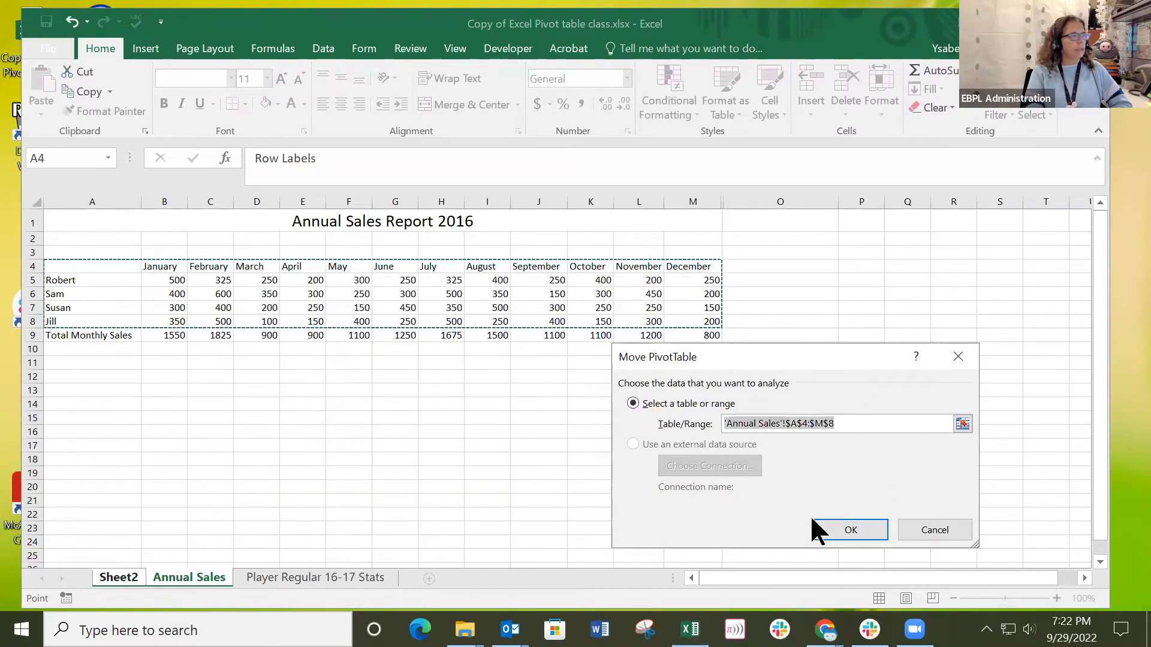
pyautogui.click(83, 264)
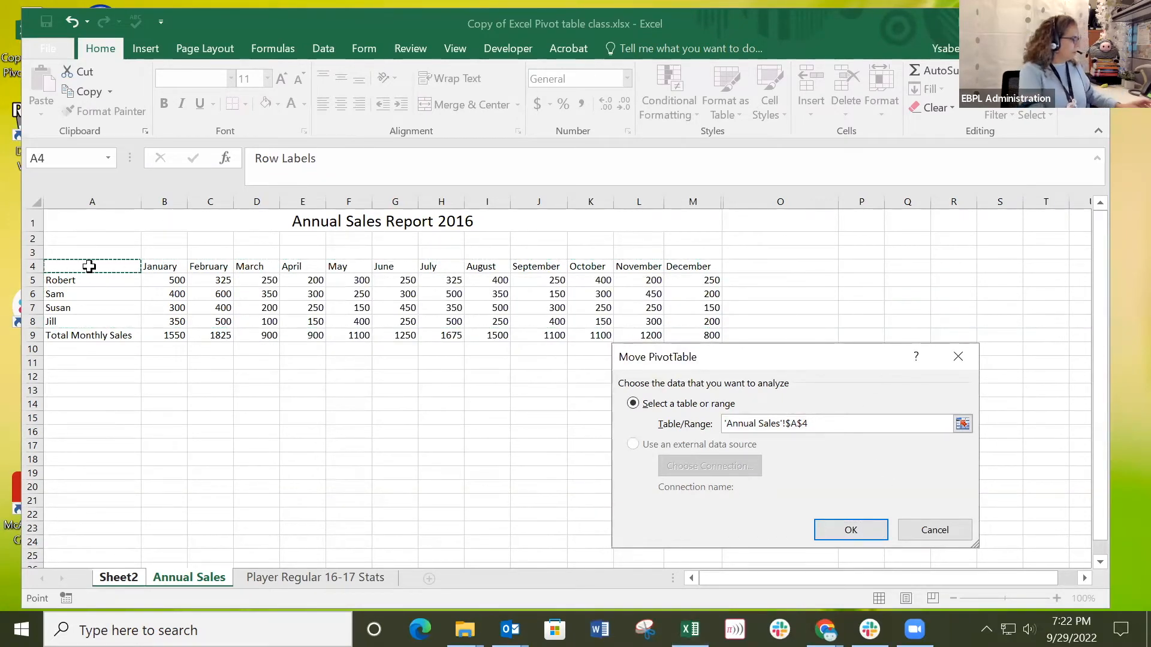
pyautogui.write('Em')
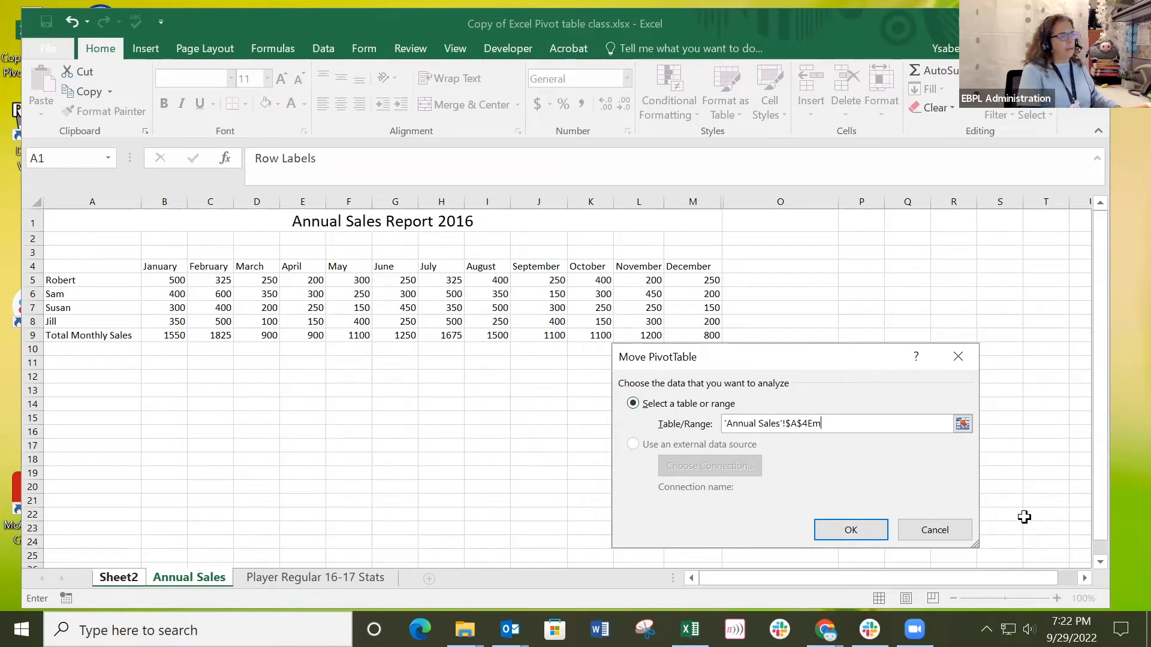
pyautogui.click(915, 530)
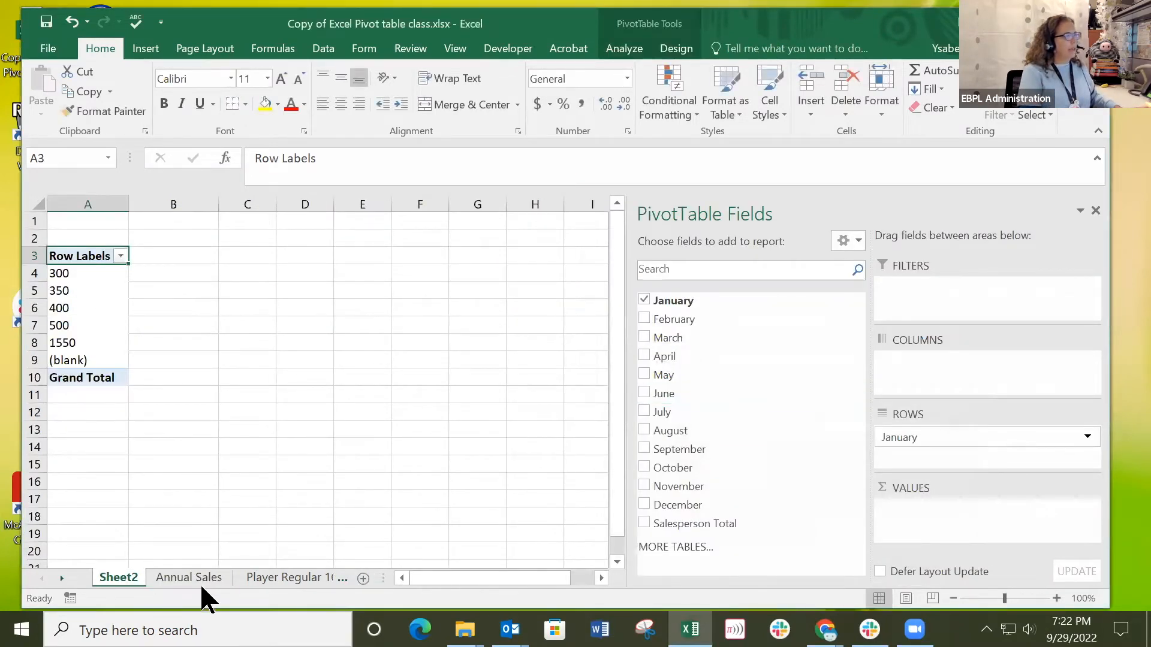
# Enter the header "Employees" in cell A4 on the Annual Sales sheet.
pyautogui.click(189, 578)
pyautogui.click(109, 274)
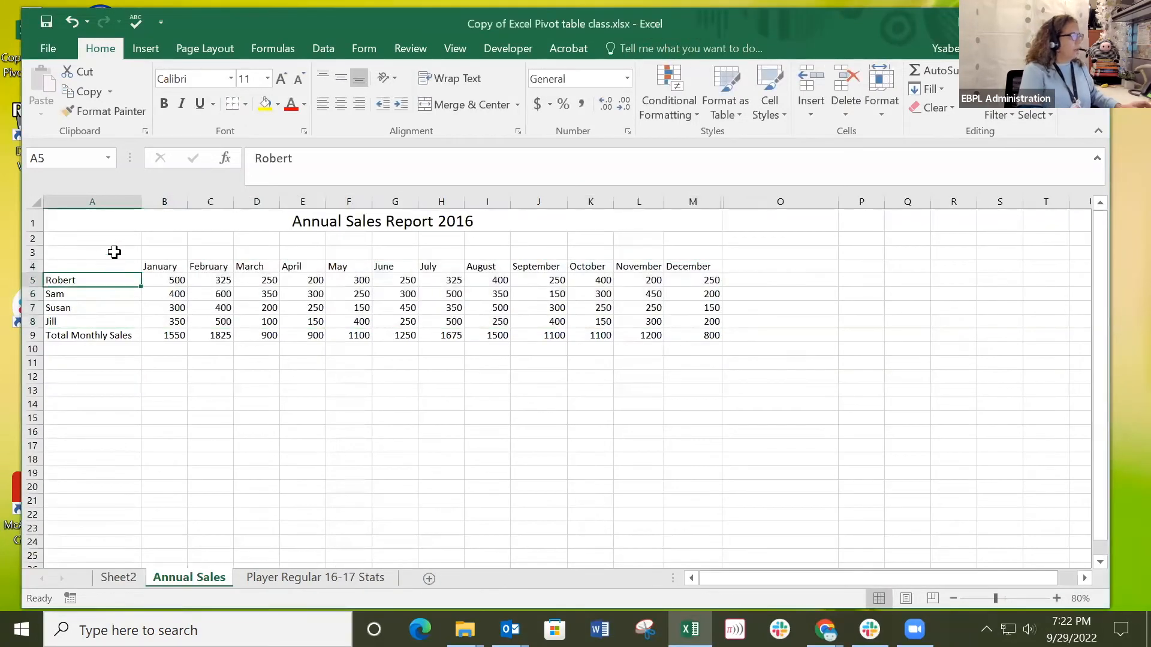
pyautogui.click(105, 267)
pyautogui.write('Em')
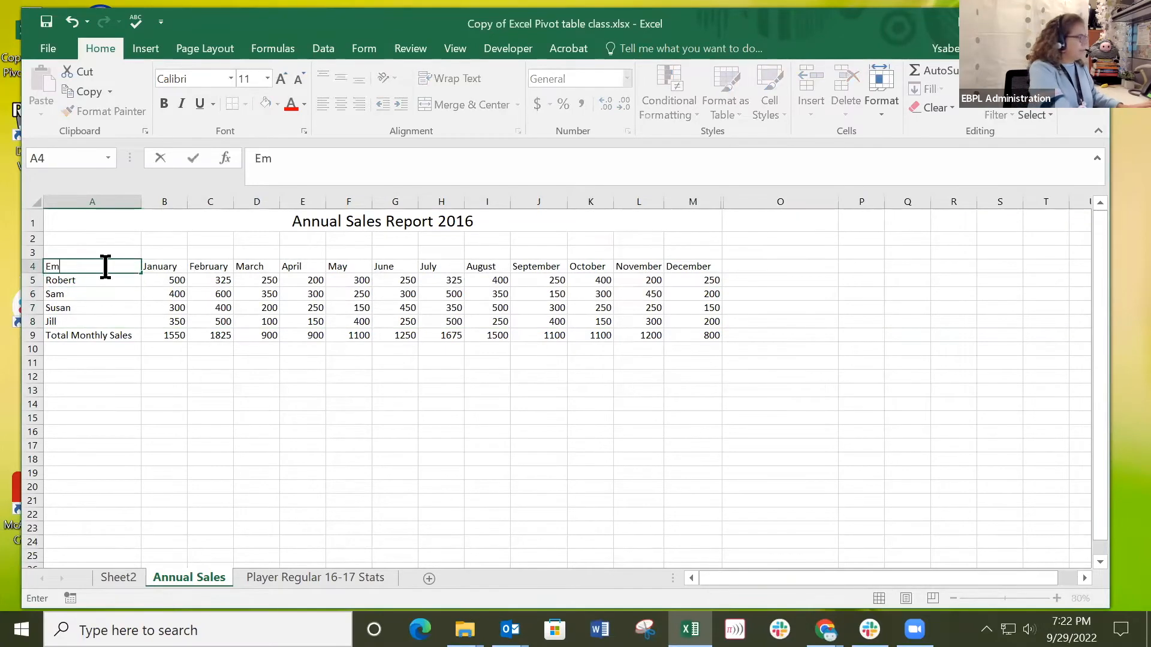
pyautogui.write('ployees')
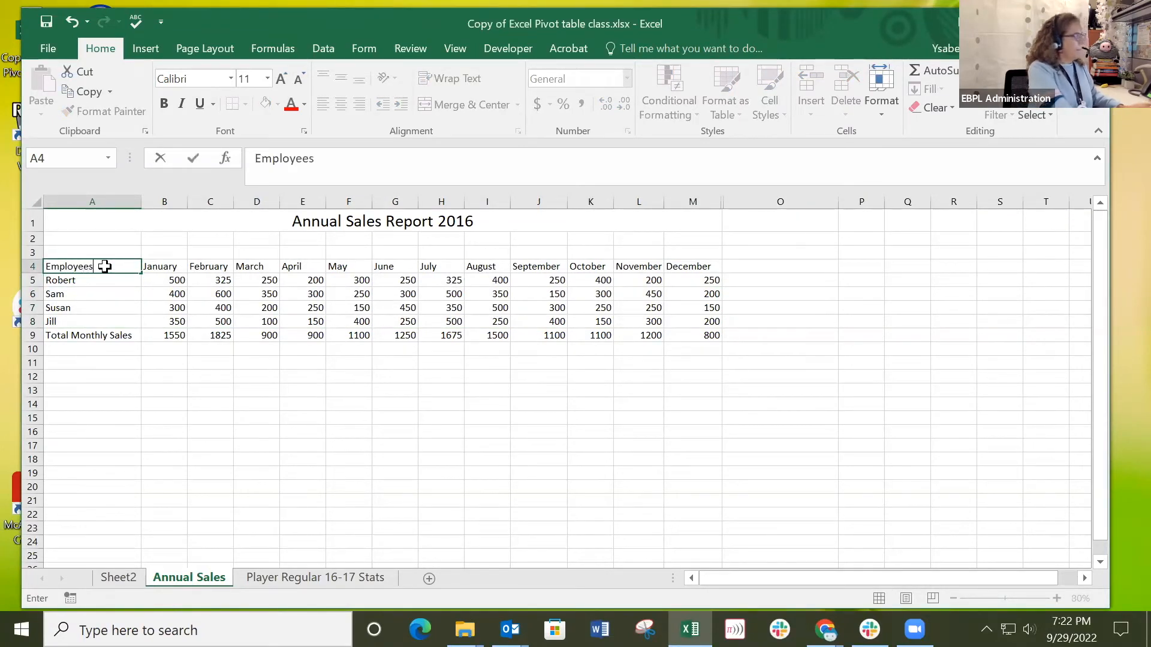
pyautogui.press('Return')
# Change the data source of the pivot table on Sheet2 to the Annual Sales range A4:M8, including the Employees column.
pyautogui.click(105, 266)
pyautogui.moveTo(105, 266); pyautogui.dragTo(701, 321)
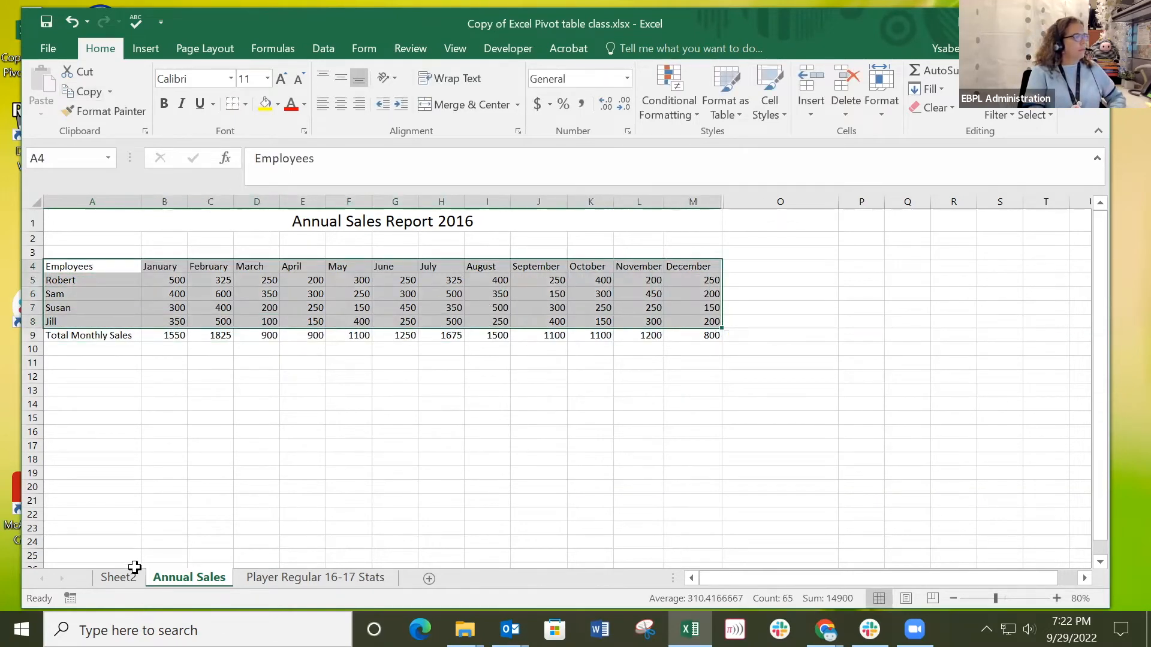
pyautogui.click(114, 578)
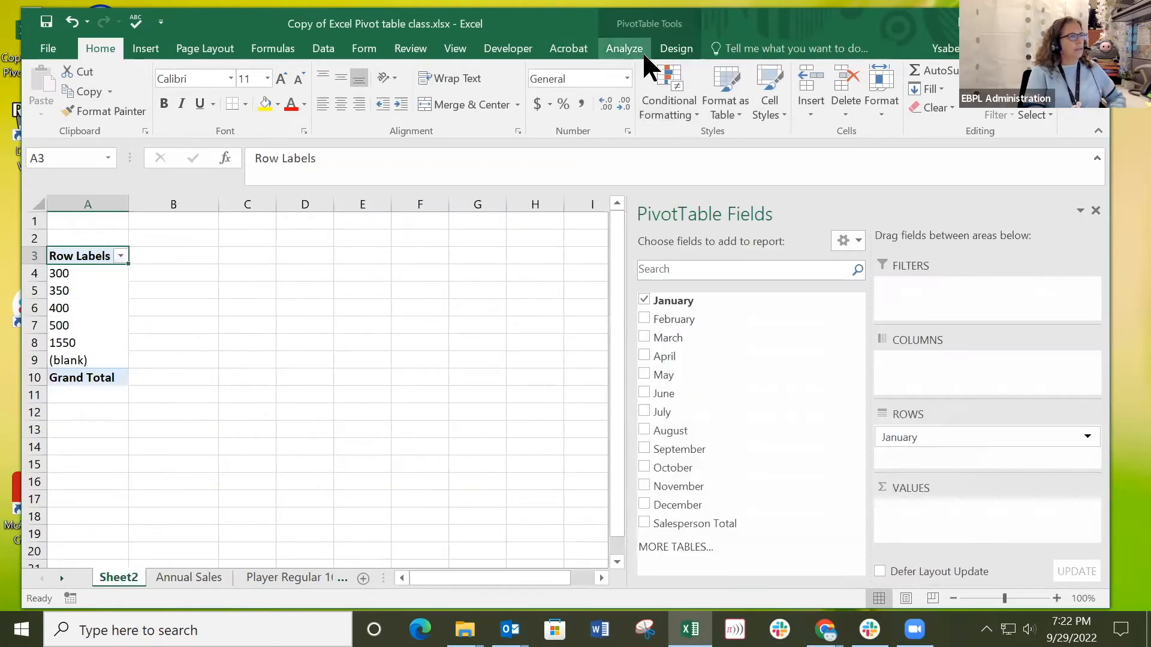
pyautogui.click(626, 49)
pyautogui.click(579, 109)
pyautogui.click(590, 135)
pyautogui.moveTo(96, 266); pyautogui.dragTo(692, 322)
pyautogui.click(837, 527)
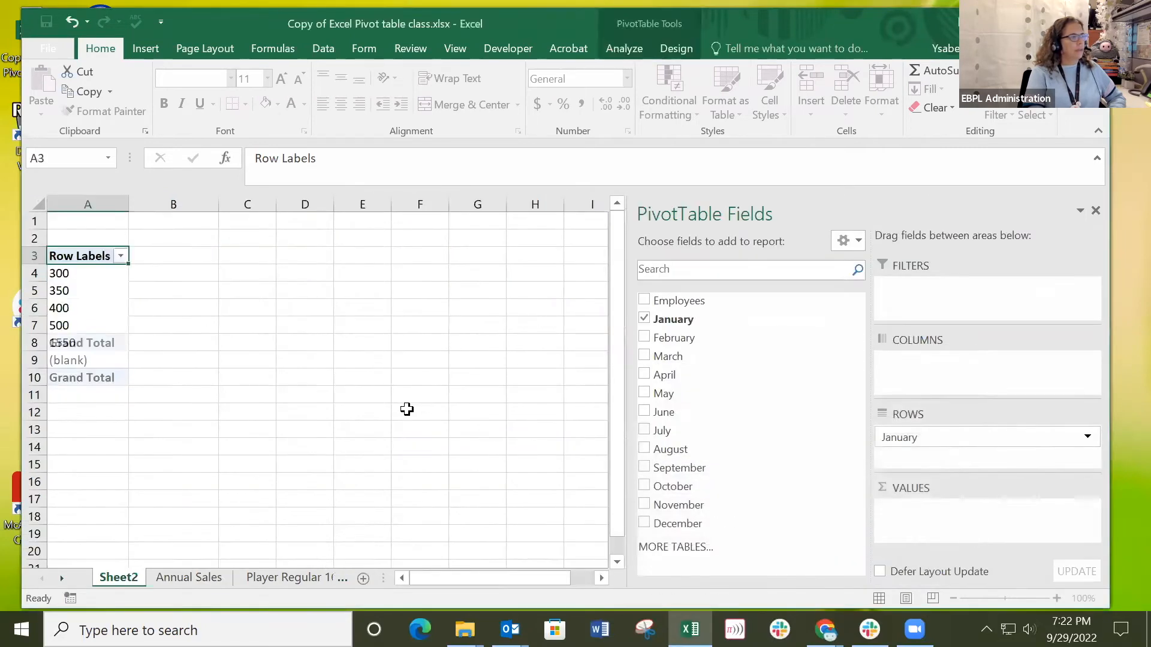
# Set Employees as the pivot table's row field and January as a summed value field.
pyautogui.click(643, 300)
pyautogui.moveTo(691, 305); pyautogui.dragTo(936, 520)
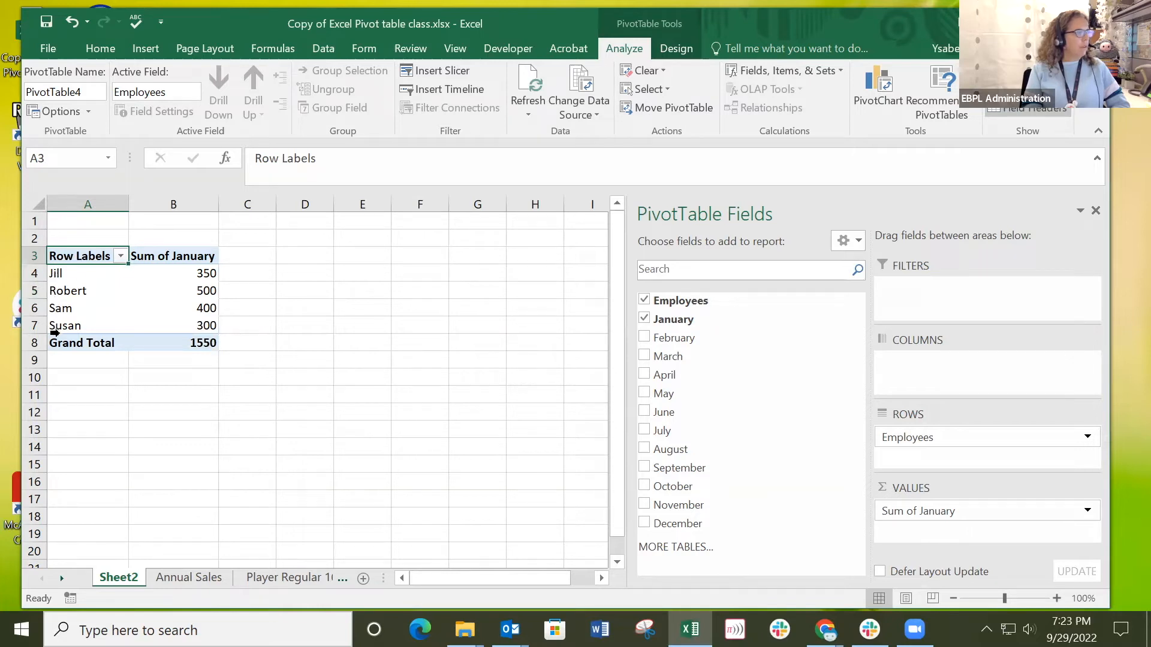
pyautogui.click(174, 258)
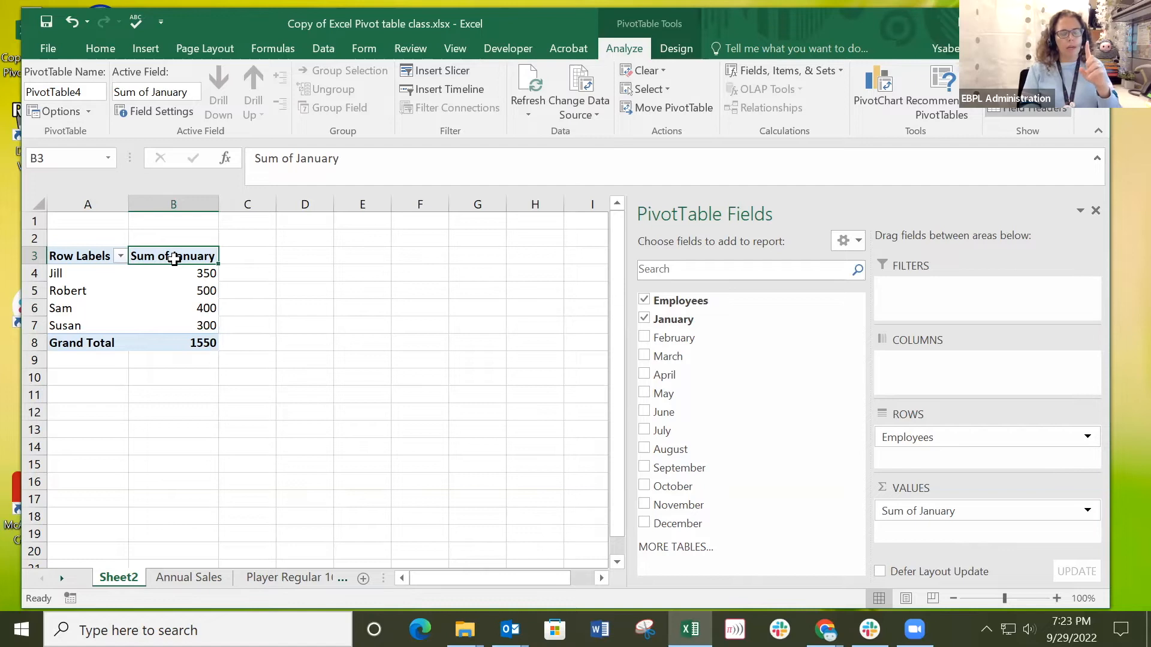
# Compare the pivot table's January amounts and grand total on Sheet2 with the January column on the Annual Sales sheet.
pyautogui.click(189, 577)
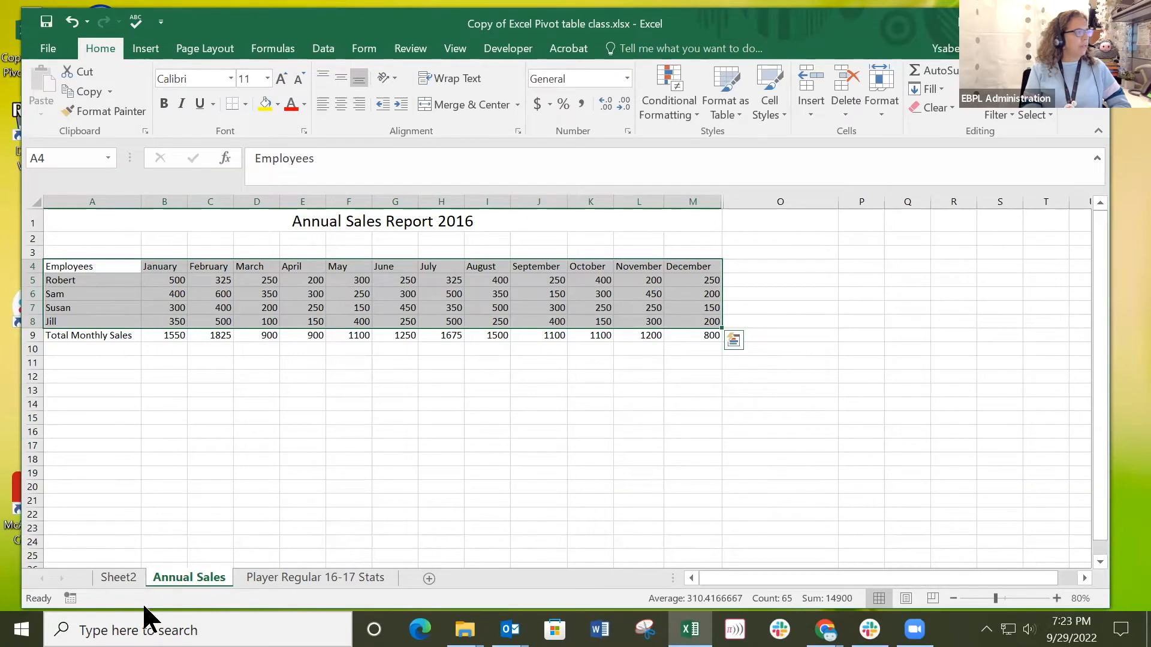
pyautogui.click(118, 577)
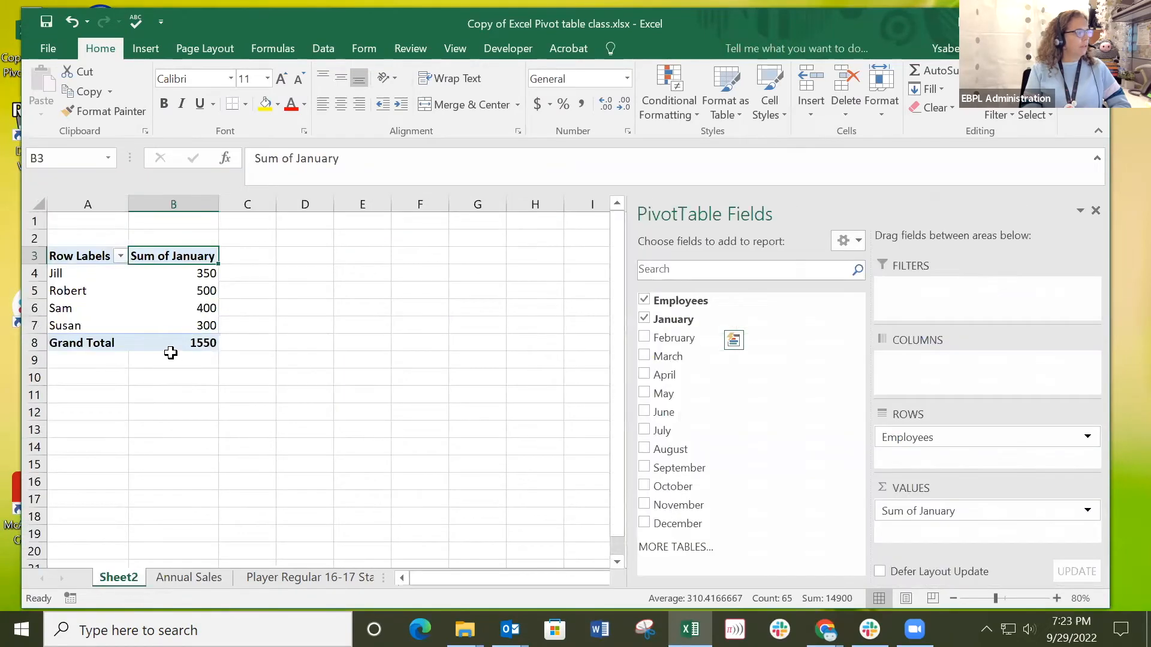
pyautogui.click(171, 293)
pyautogui.click(183, 315)
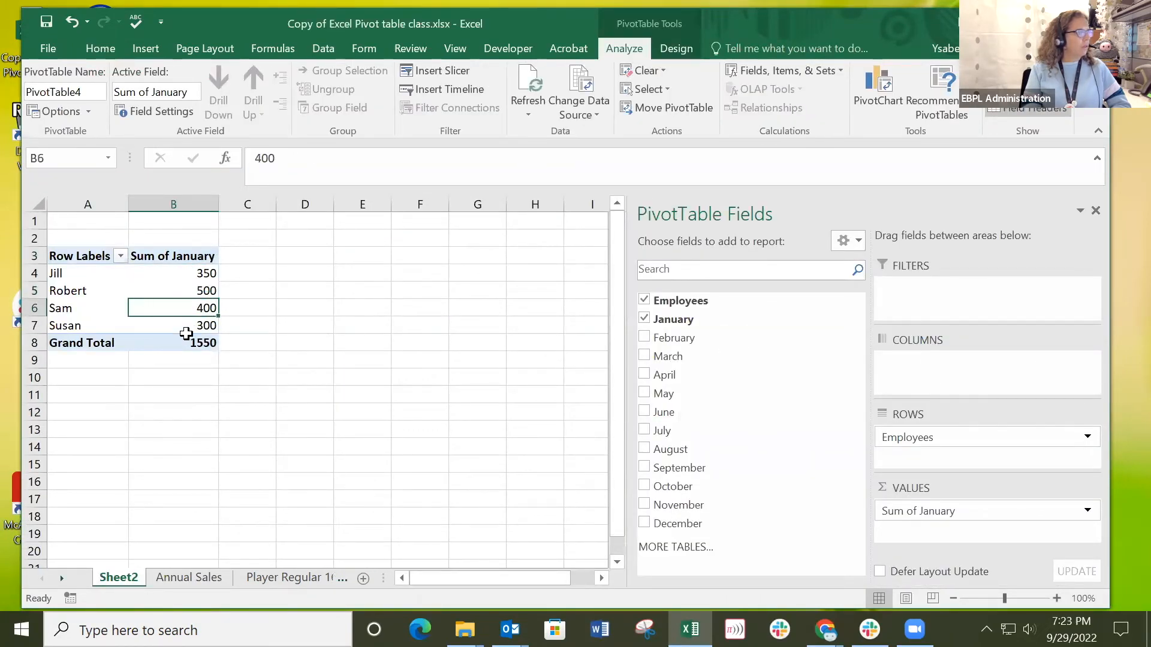
pyautogui.moveTo(184, 346)
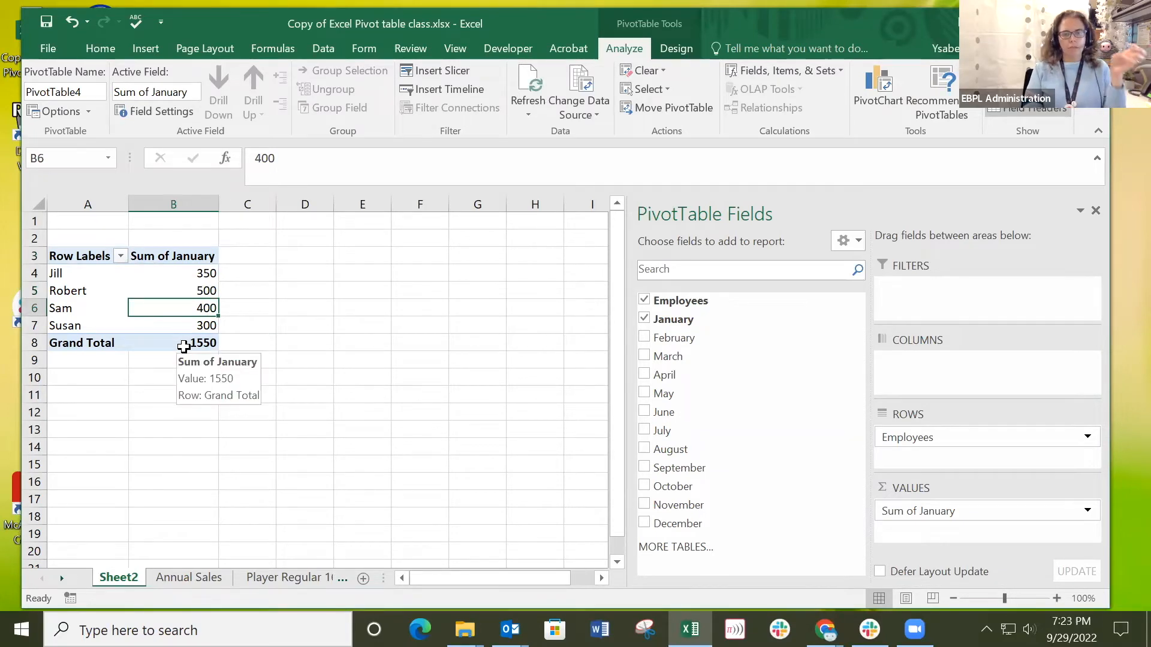
pyautogui.click(188, 577)
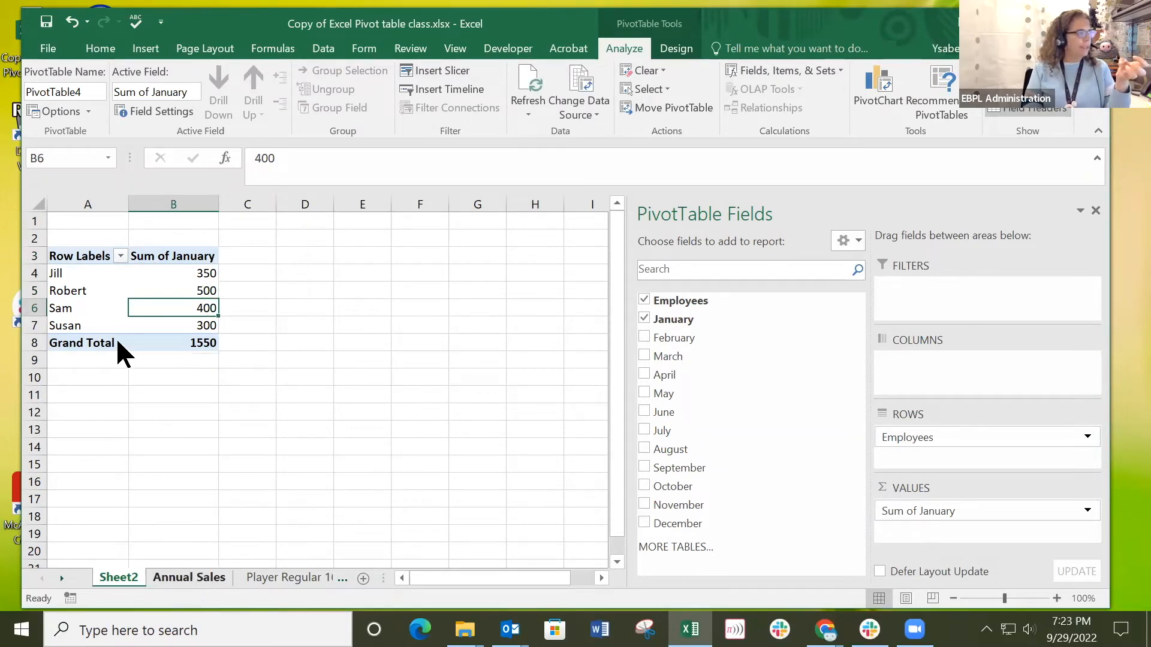
pyautogui.click(118, 577)
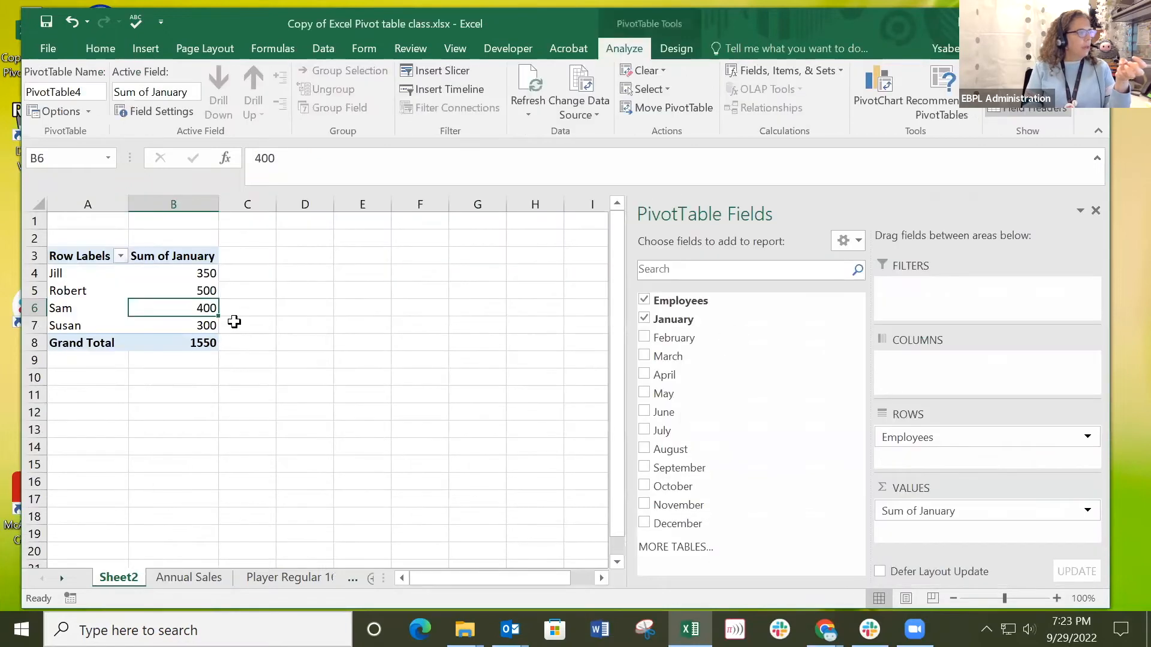
pyautogui.click(159, 257)
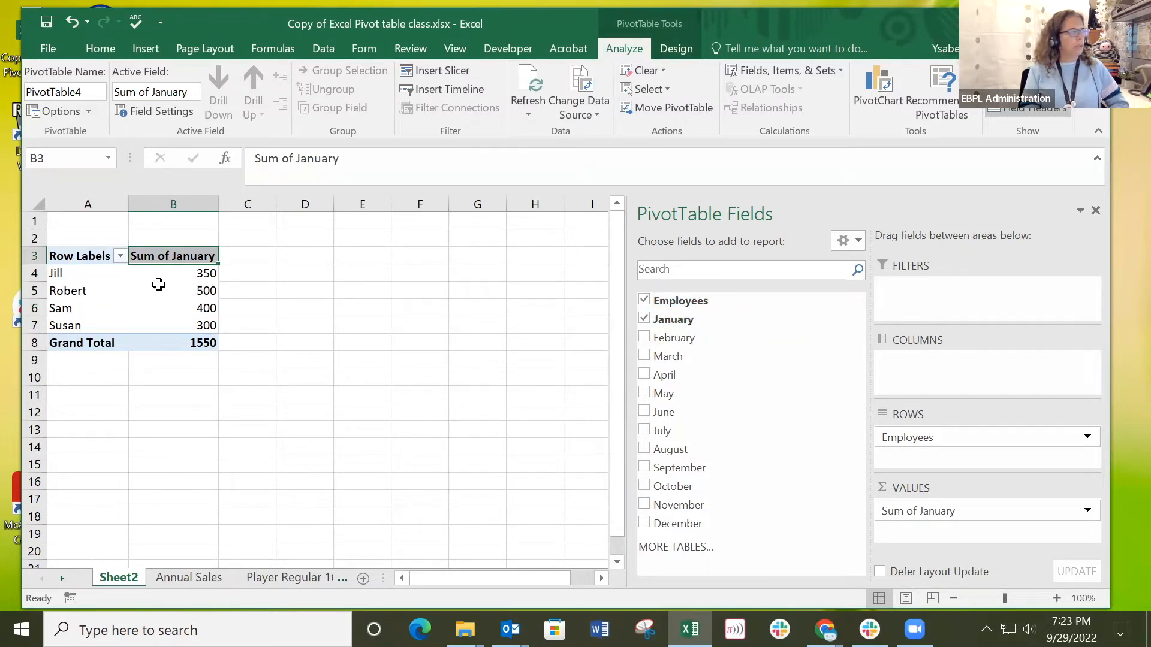
pyautogui.moveTo(158, 285)
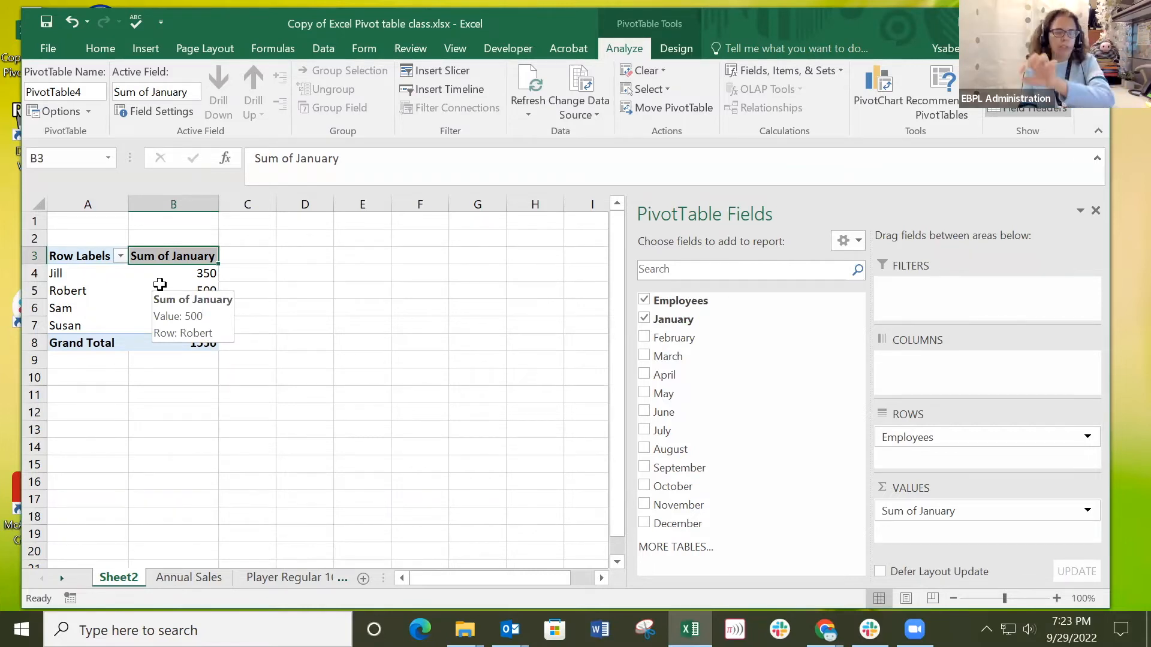
pyautogui.click(197, 579)
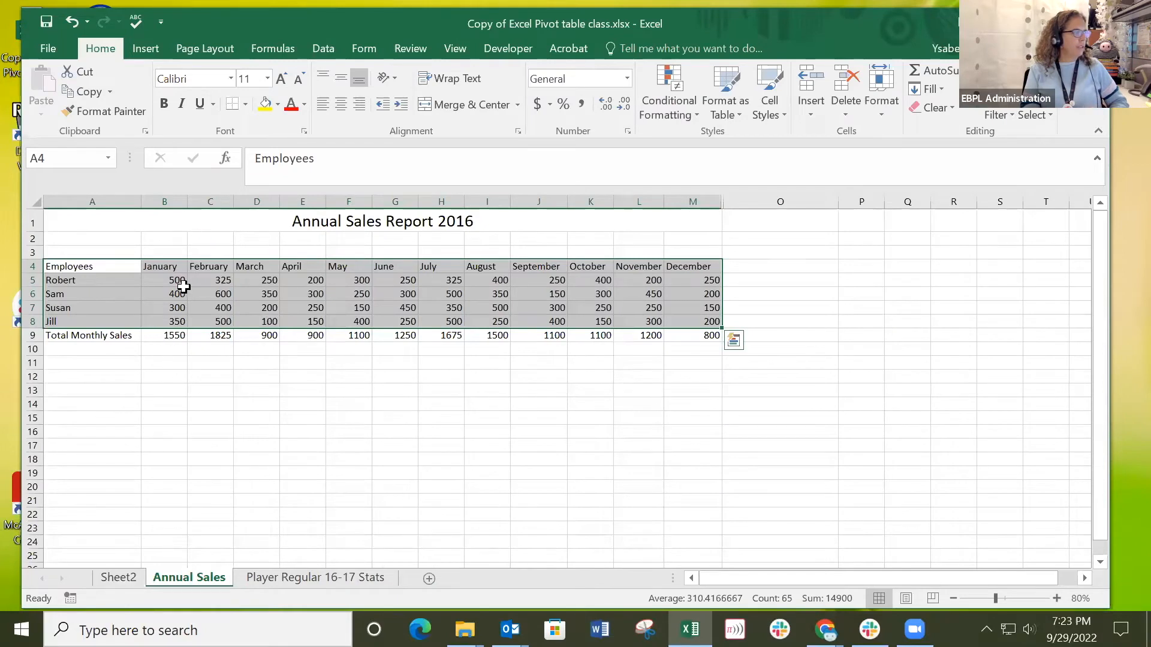
pyautogui.click(120, 578)
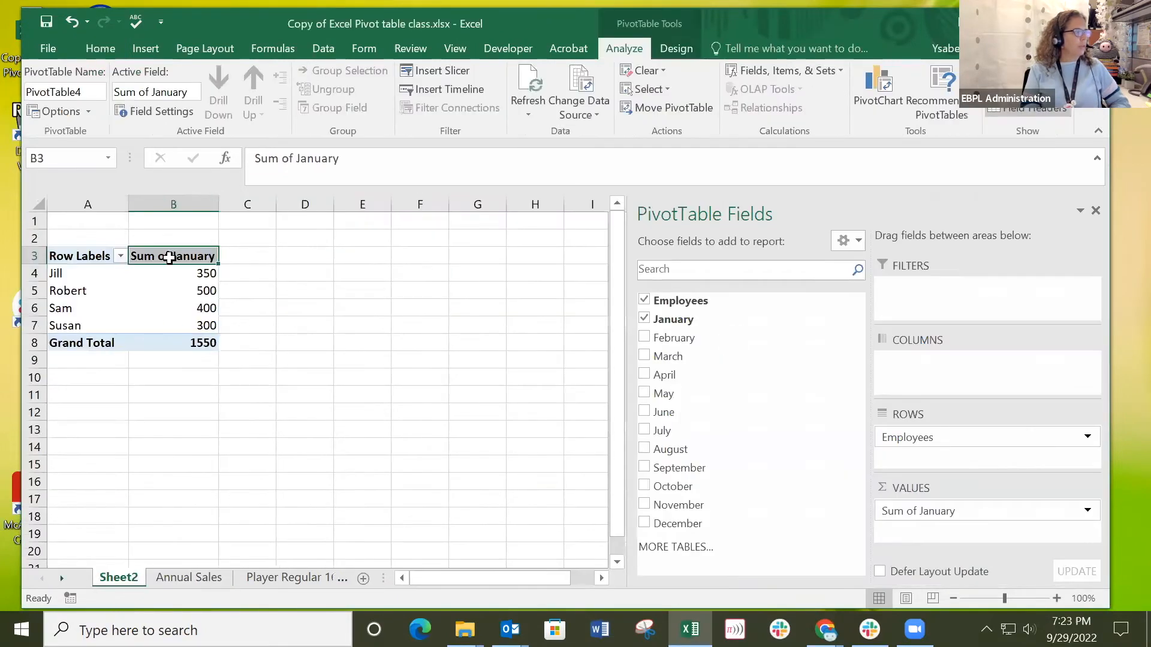
pyautogui.click(143, 291)
pyautogui.click(153, 258)
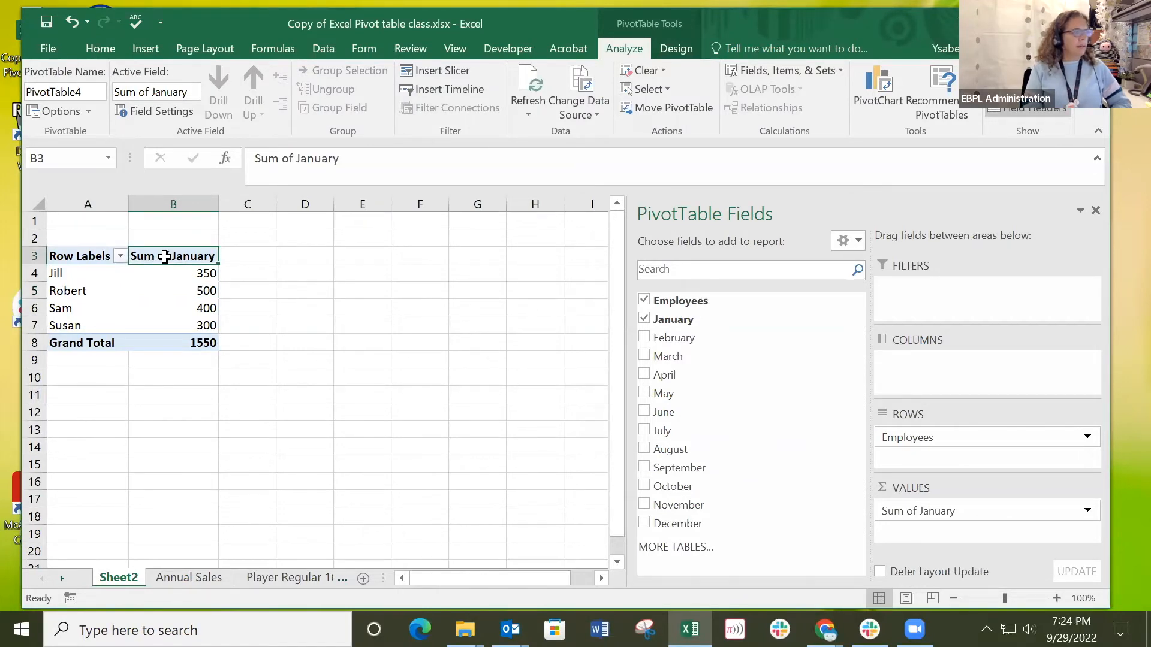
# Examine the Summarize Values By options for the Sum of January field, leaving the calculation as it is.
pyautogui.rightClick(165, 257)
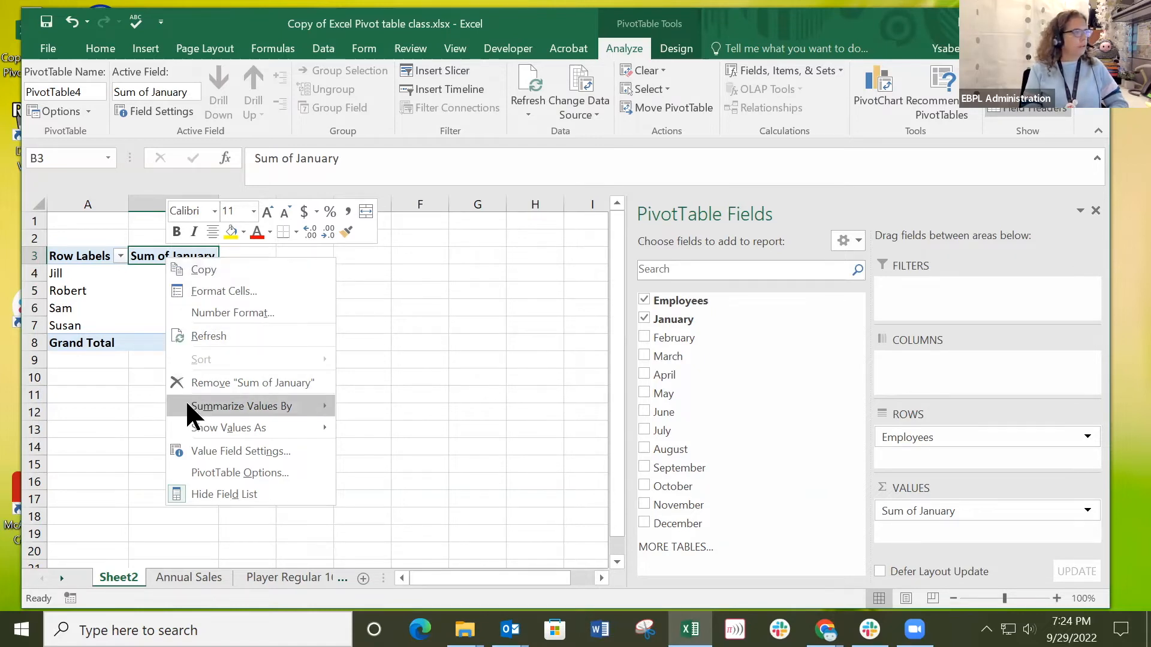
pyautogui.moveTo(189, 405)
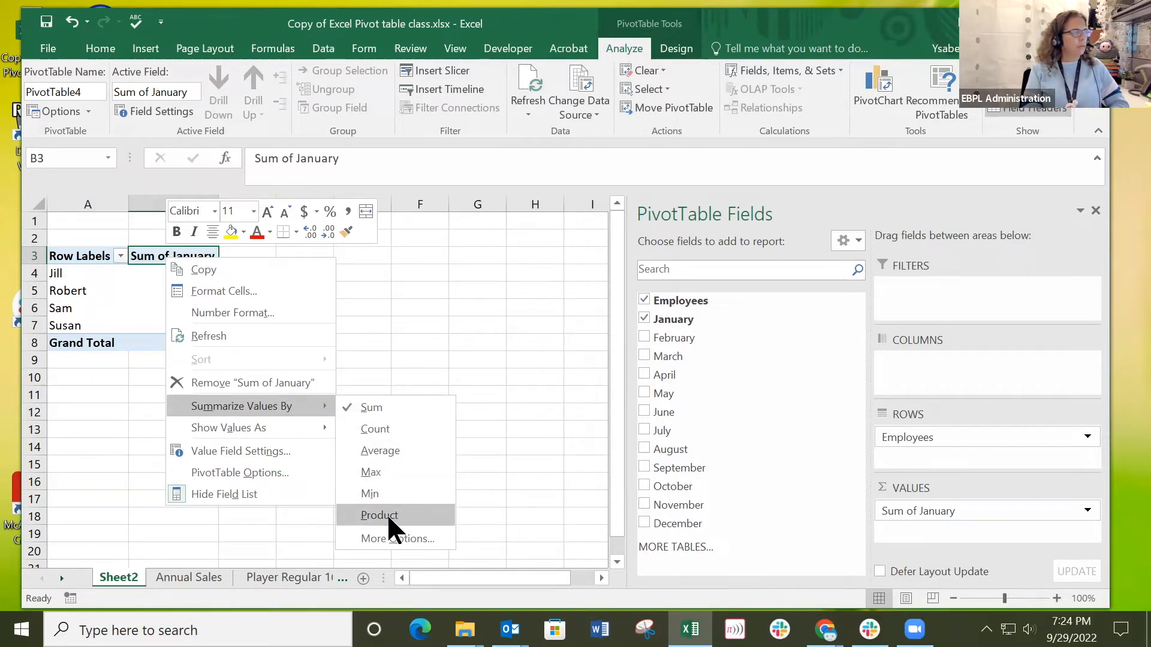
pyautogui.click(425, 289)
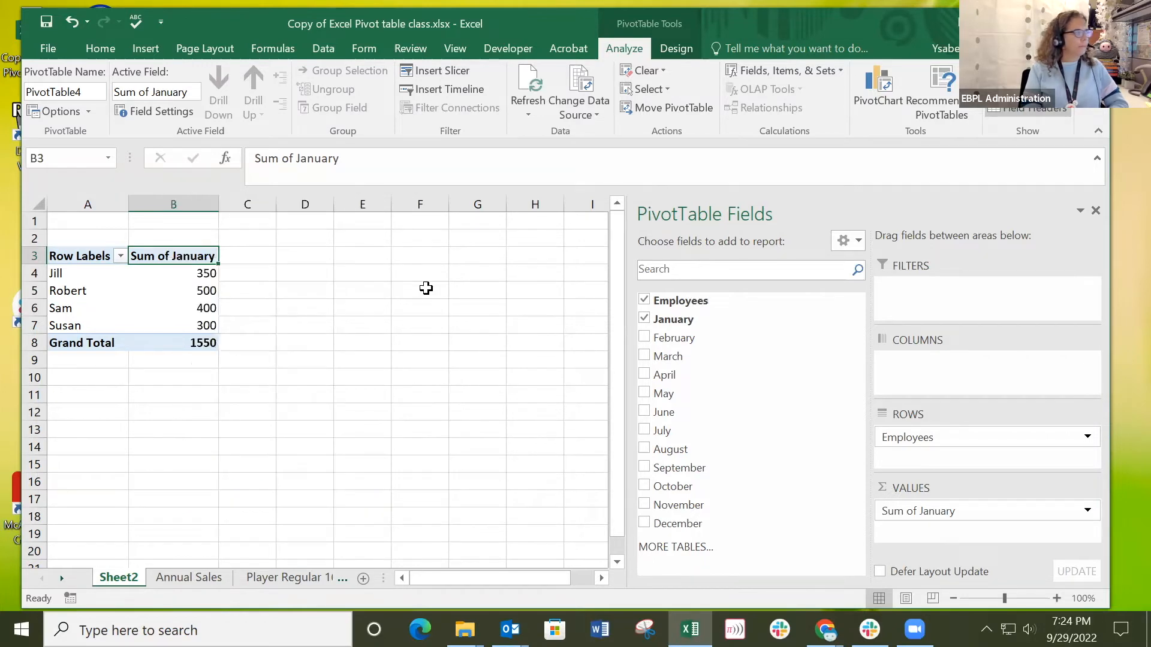
# Sort the pivot table's row labels A to Z, and re-sort them Z to A.
pyautogui.click(120, 256)
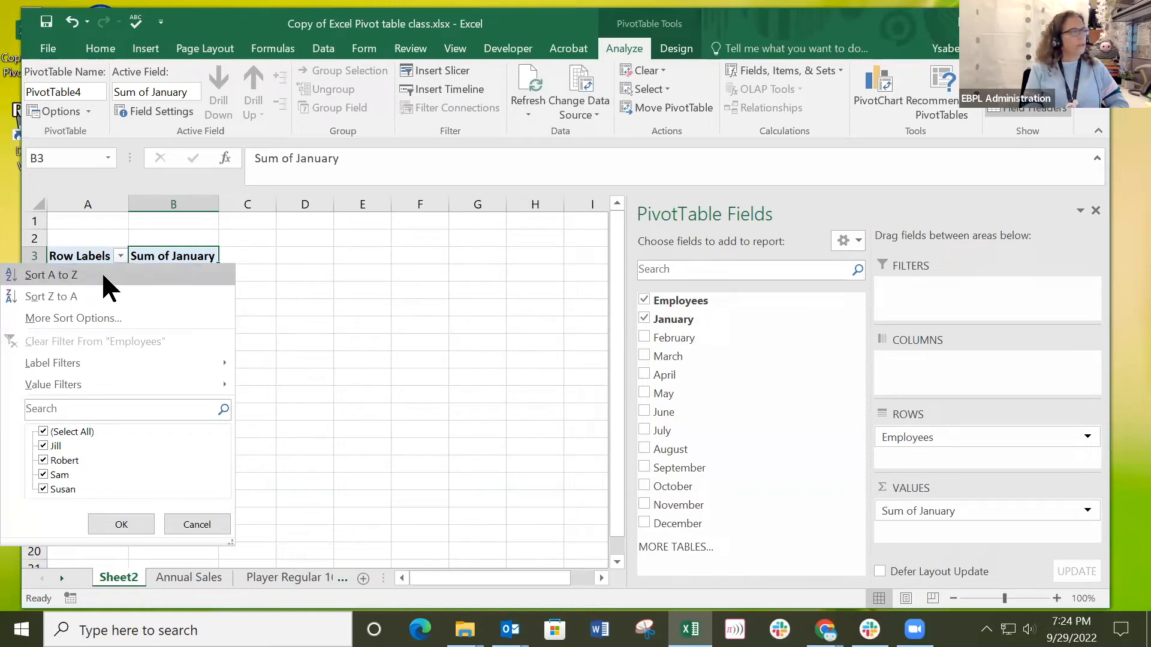
pyautogui.click(103, 276)
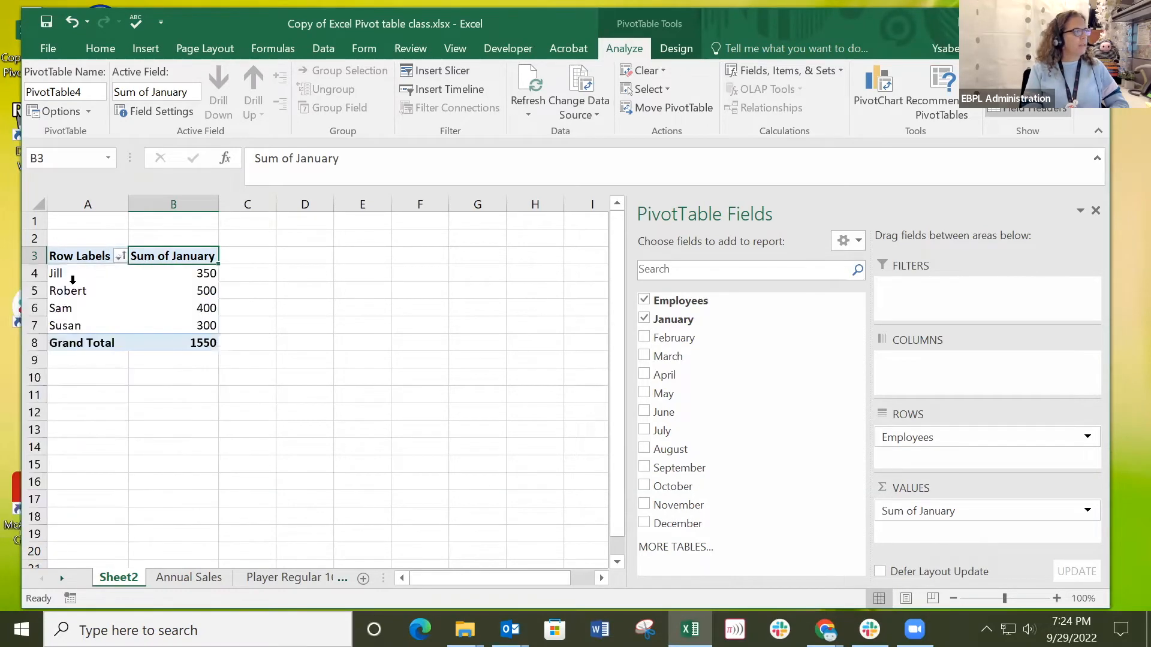
pyautogui.click(121, 257)
pyautogui.click(78, 294)
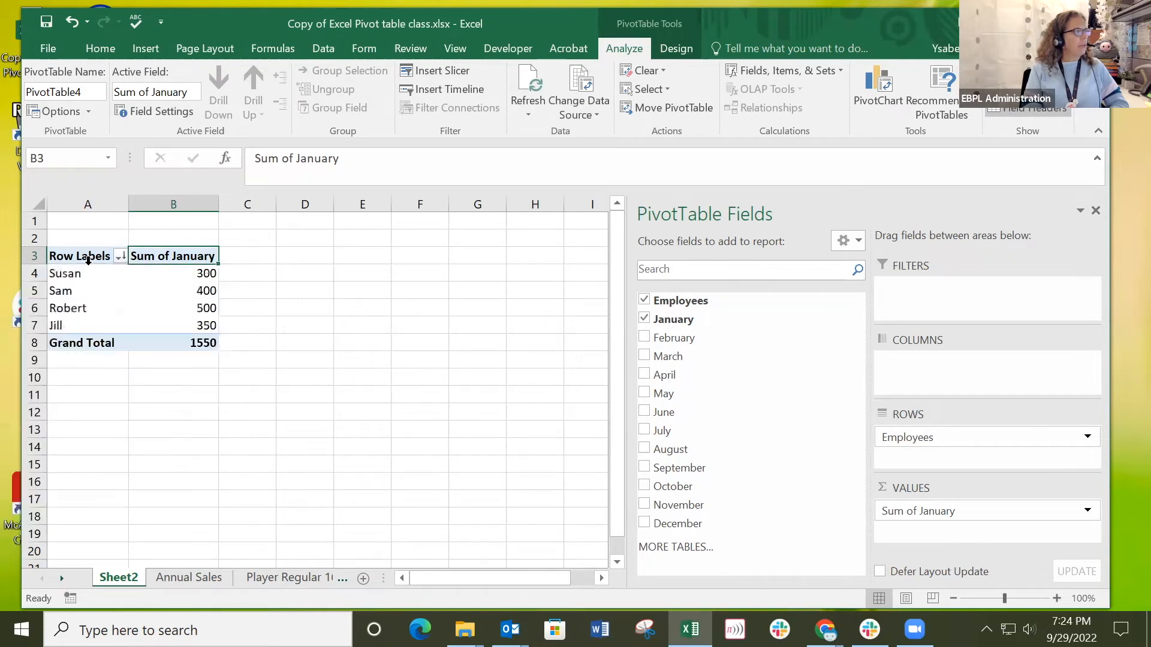
# Filter the pivot table's row labels to show only the first listed employee.
pyautogui.click(121, 256)
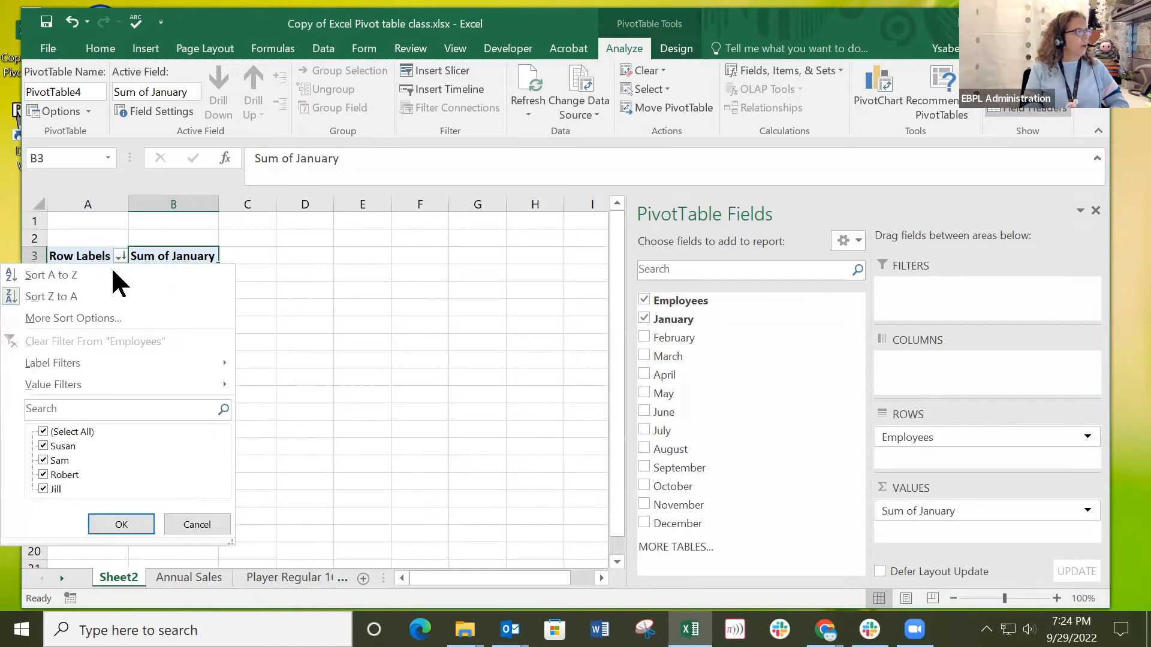
pyautogui.click(43, 432)
pyautogui.click(43, 446)
pyautogui.click(121, 527)
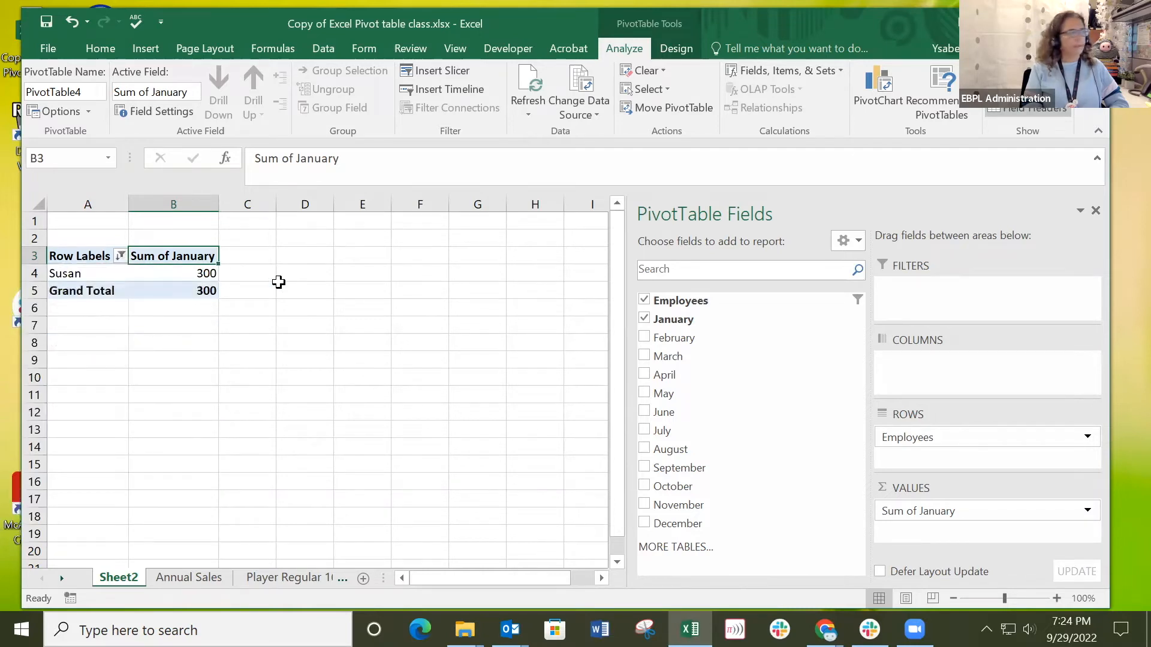
# Clear the filter from the Employees field so all employees are included.
pyautogui.click(120, 256)
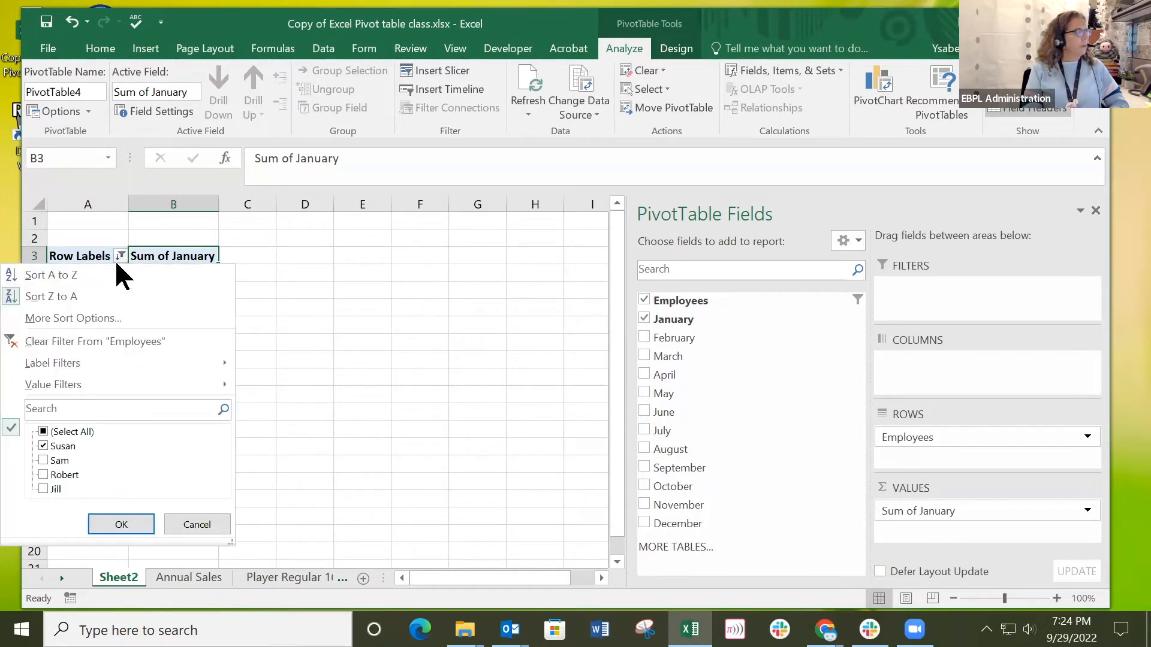
pyautogui.click(109, 343)
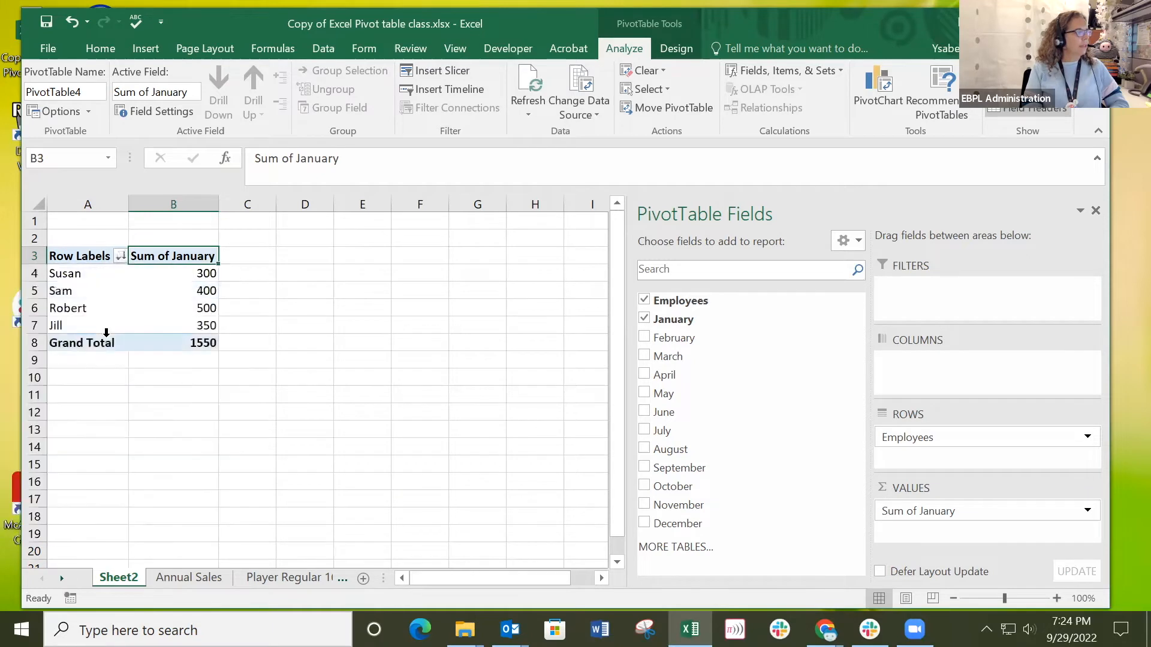
pyautogui.click(180, 400)
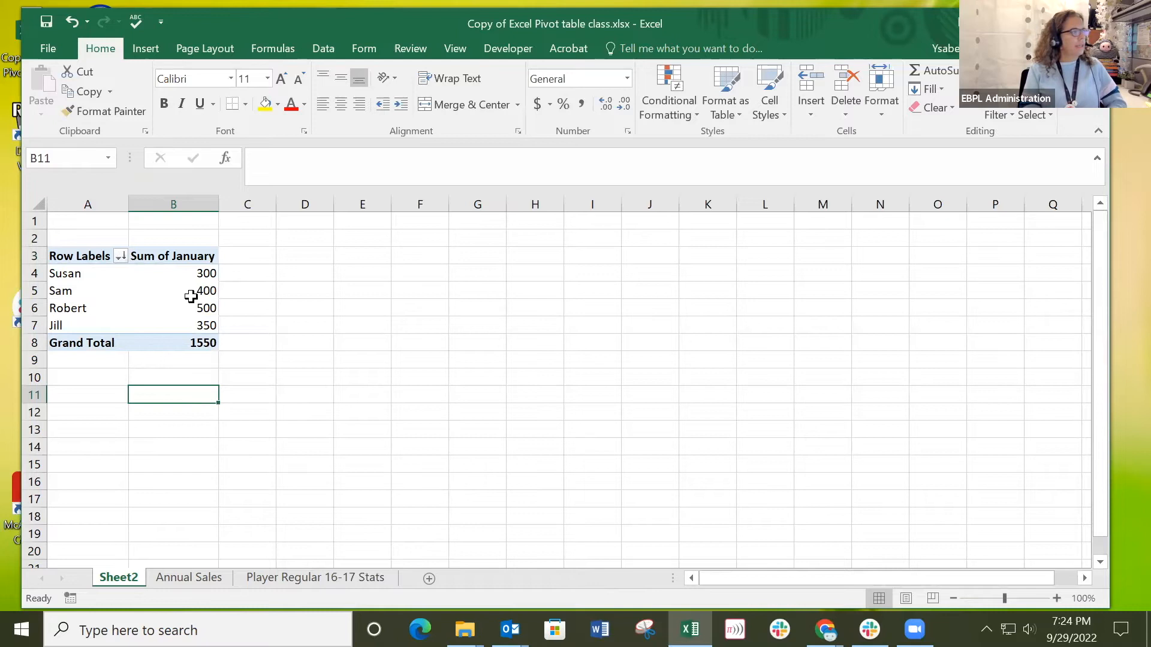
# Add February, March, April, May and June as summed value fields in the pivot table.
pyautogui.click(157, 287)
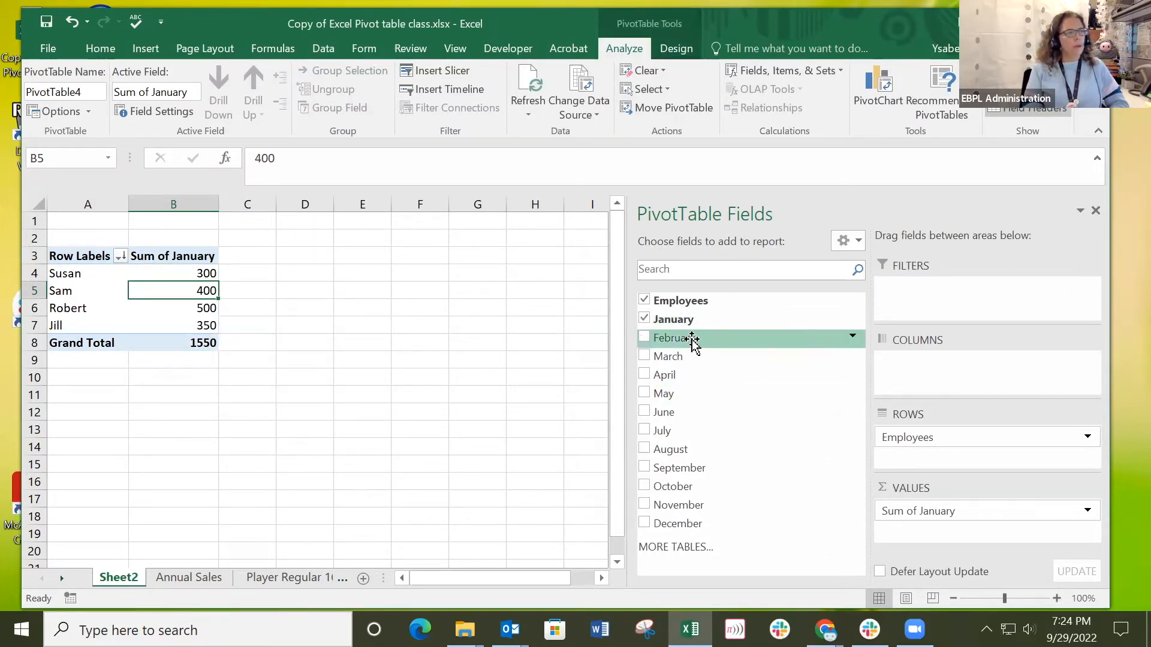
pyautogui.moveTo(676, 340); pyautogui.dragTo(908, 524)
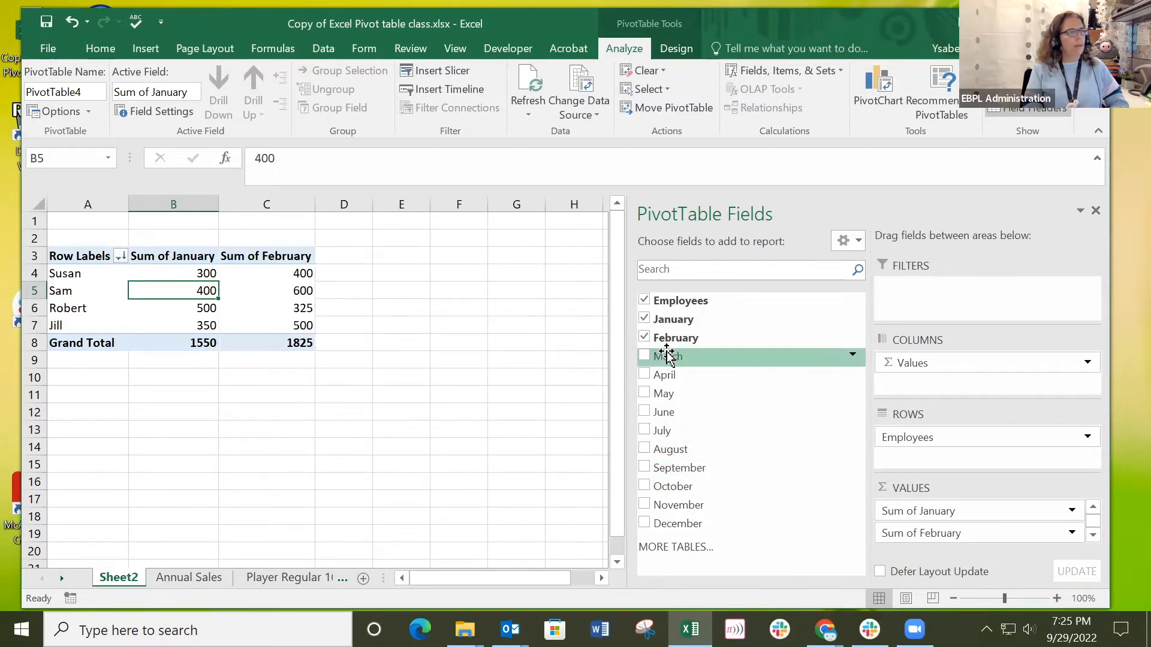
pyautogui.moveTo(667, 362); pyautogui.dragTo(938, 555)
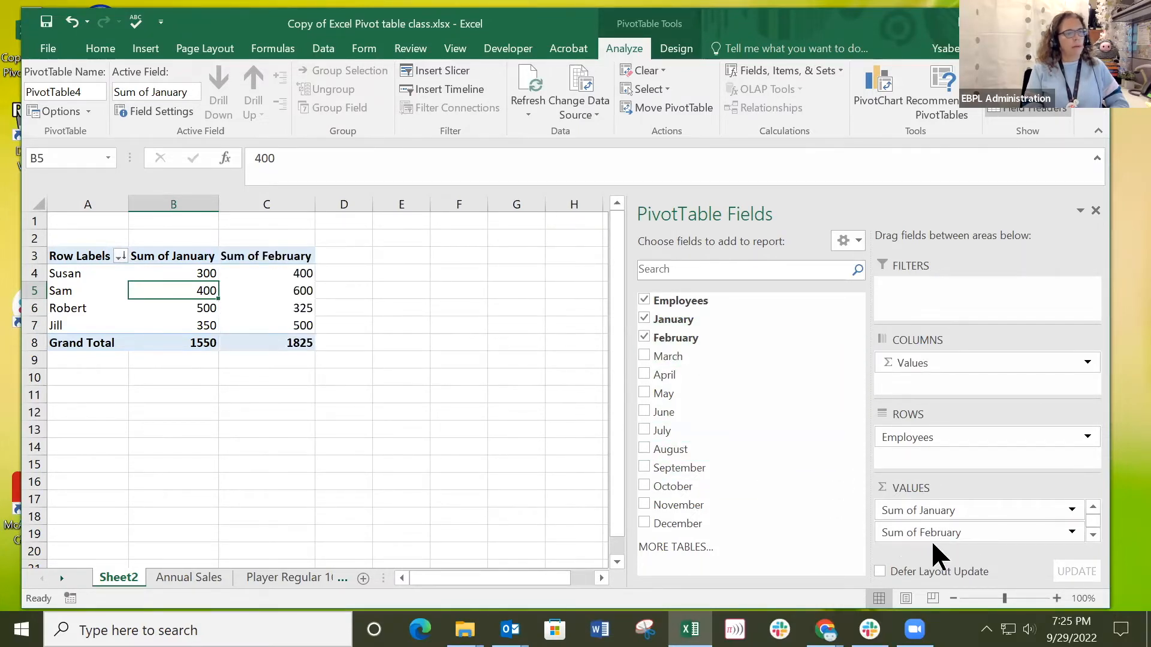
pyautogui.scroll(-1, 1045, 496)
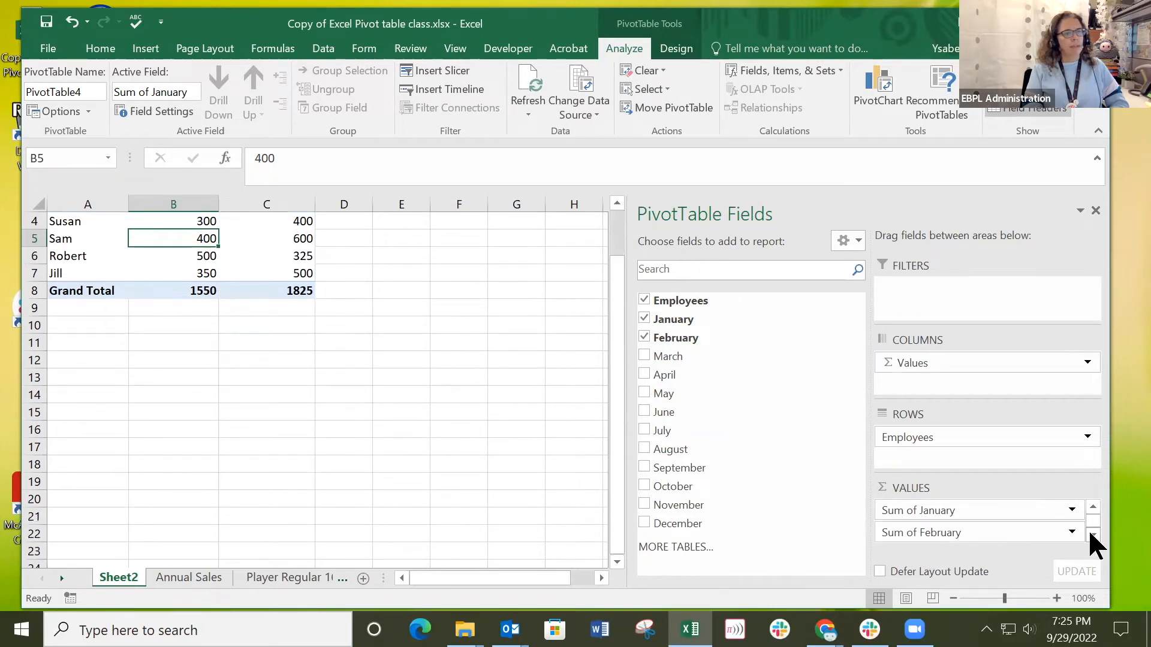
pyautogui.click(643, 357)
pyautogui.click(644, 375)
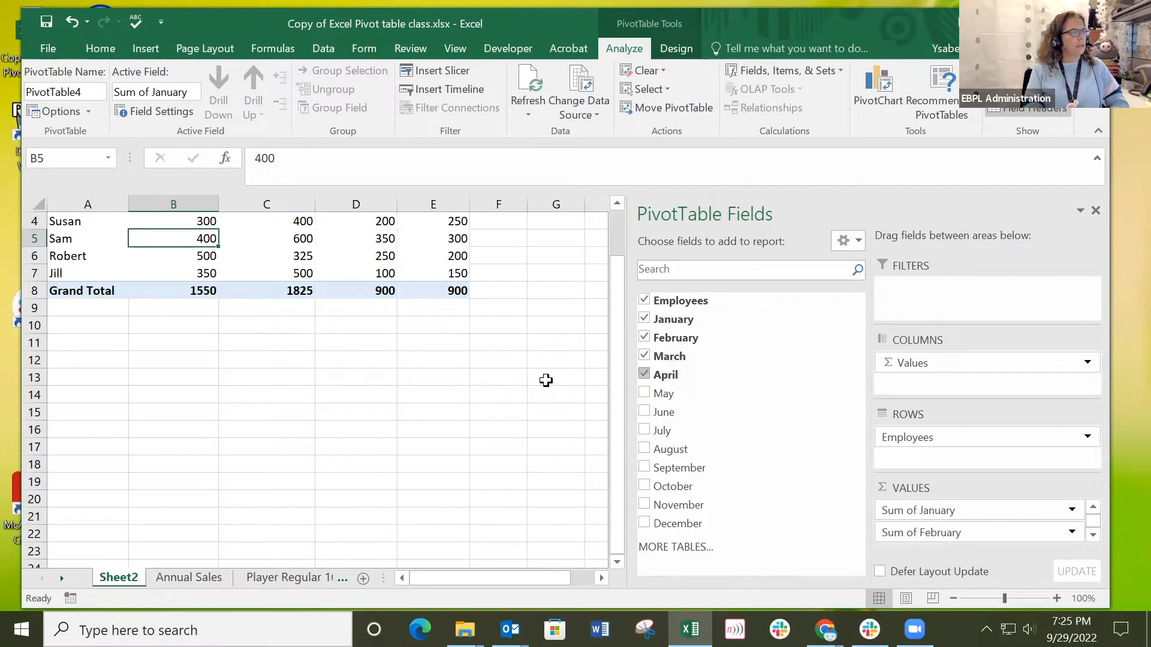
pyautogui.moveTo(617, 288); pyautogui.dragTo(616, 256)
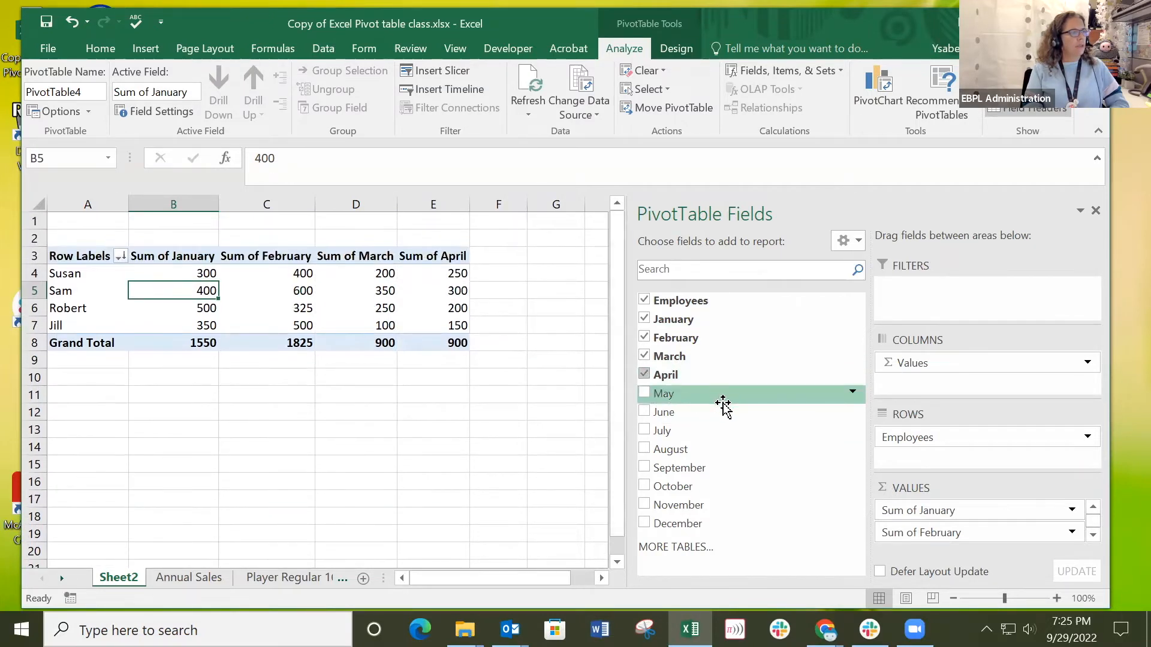
pyautogui.click(643, 394)
pyautogui.click(644, 412)
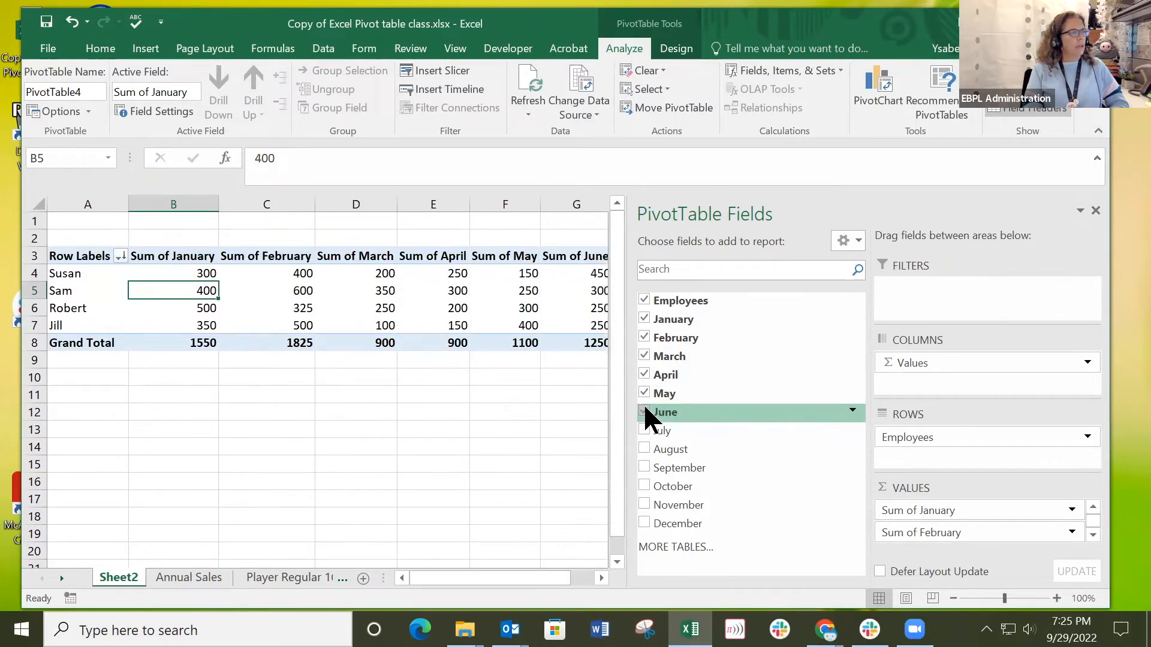
# Compare the pivot table's monthly grand totals with the Total Monthly Sales row on the Annual Sales sheet.
pyautogui.click(198, 343)
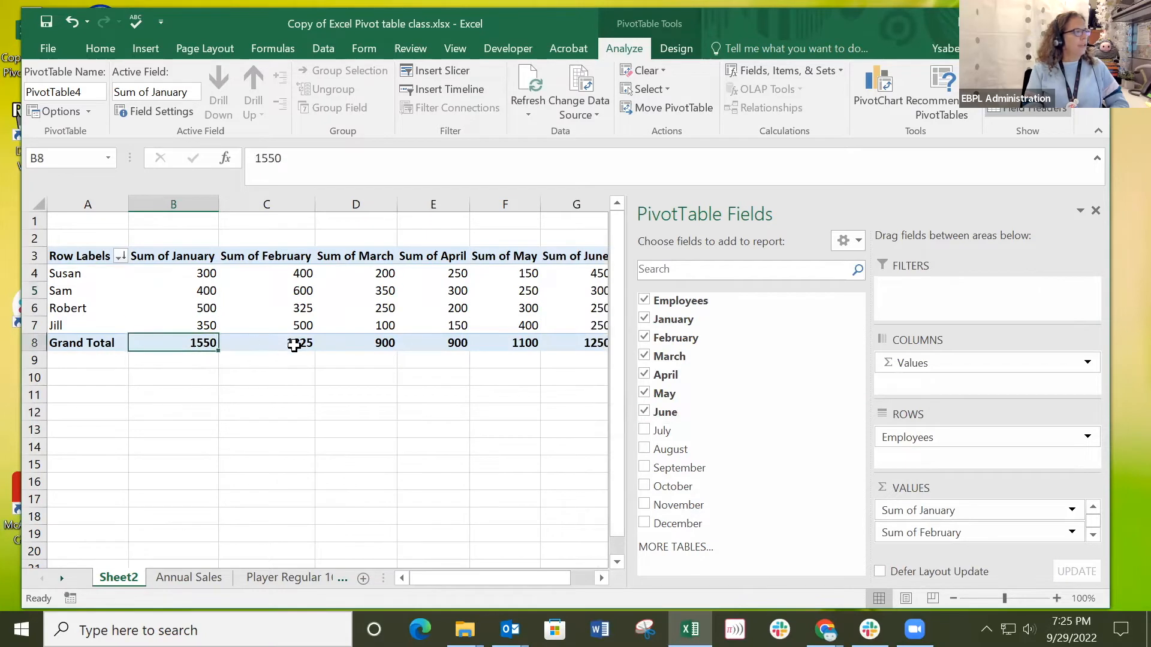
pyautogui.click(299, 343)
pyautogui.click(392, 344)
pyautogui.moveTo(444, 578); pyautogui.dragTo(555, 579)
pyautogui.click(377, 342)
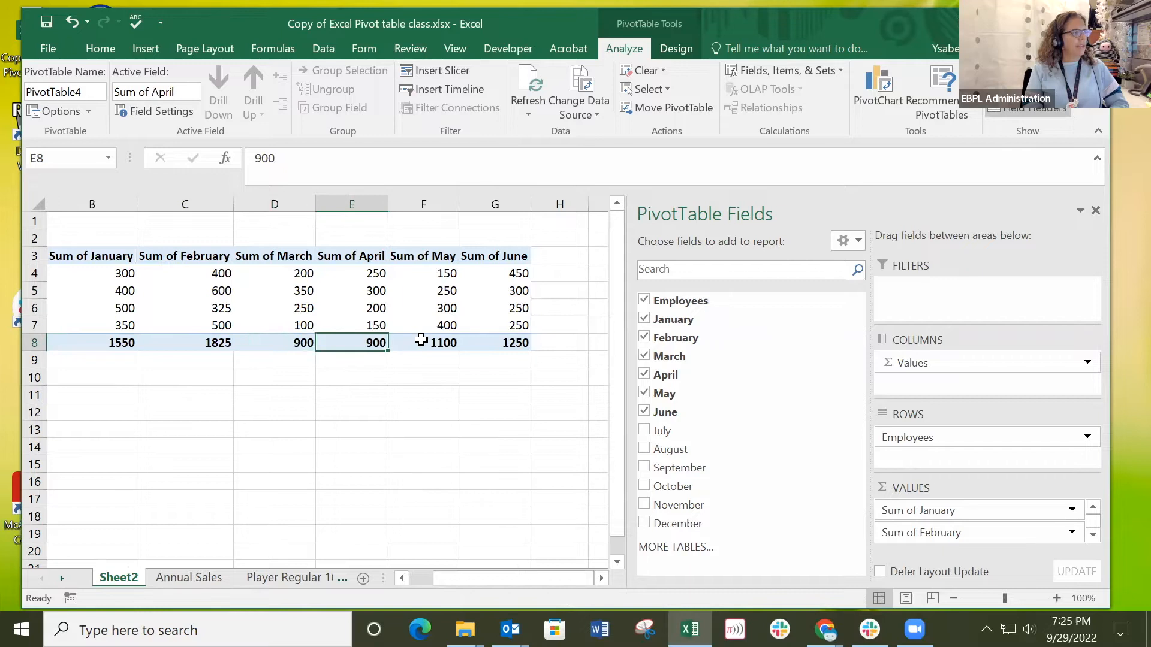
pyautogui.click(421, 340)
pyautogui.click(189, 579)
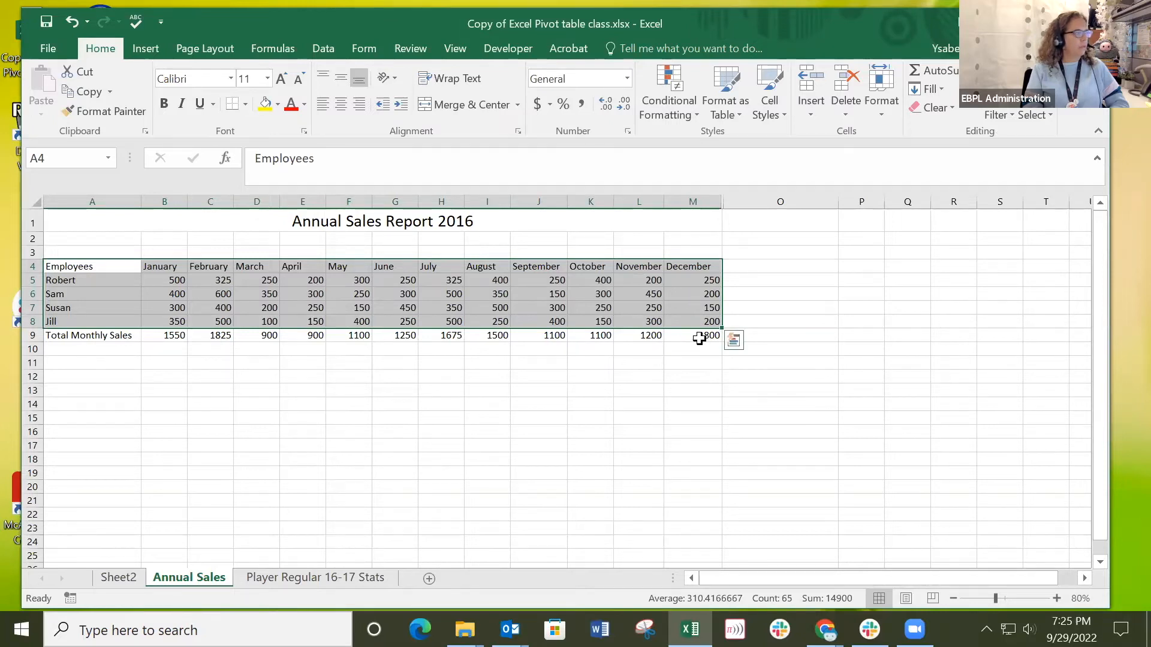
pyautogui.click(118, 577)
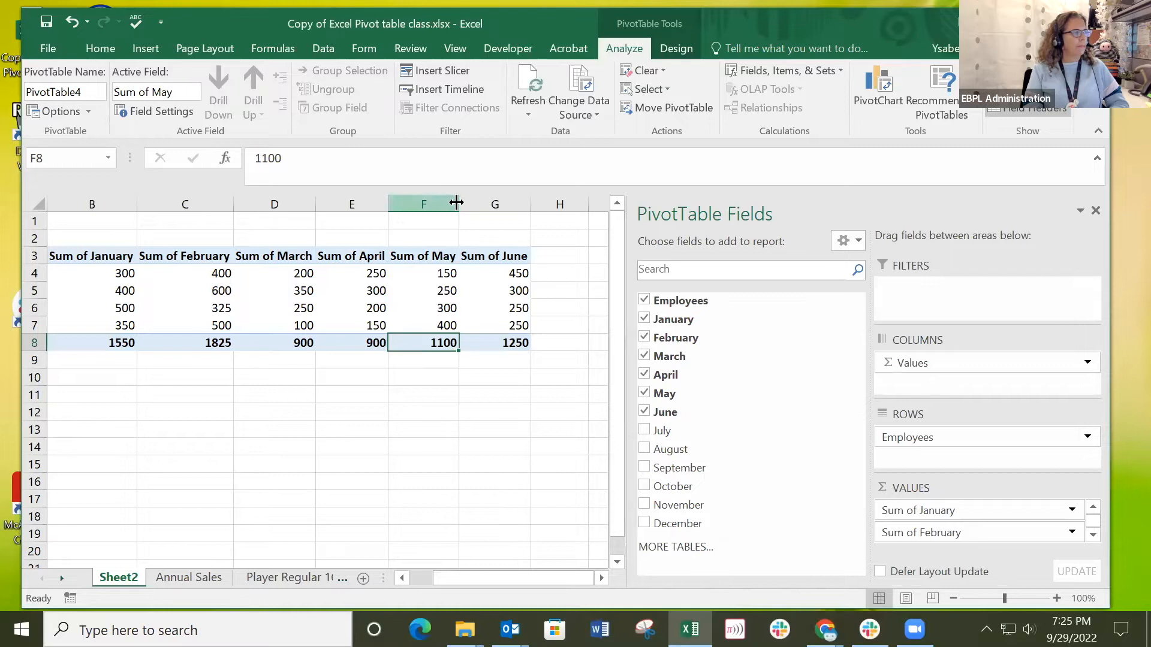
# Add July, August, September, October, November and December as summed value fields in the pivot table.
pyautogui.click(644, 430)
pyautogui.click(644, 449)
pyautogui.click(643, 467)
pyautogui.click(643, 486)
pyautogui.click(643, 505)
pyautogui.click(644, 524)
pyautogui.moveTo(484, 578); pyautogui.dragTo(418, 553)
pyautogui.moveTo(333, 506); pyautogui.dragTo(323, 491)
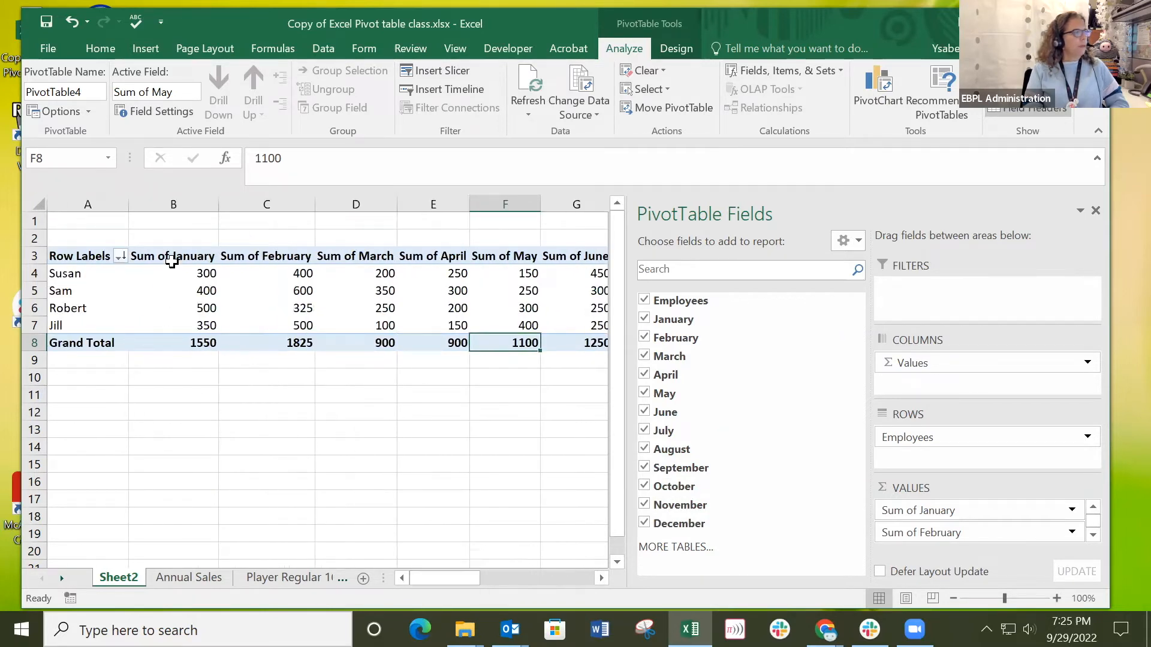
pyautogui.click(173, 259)
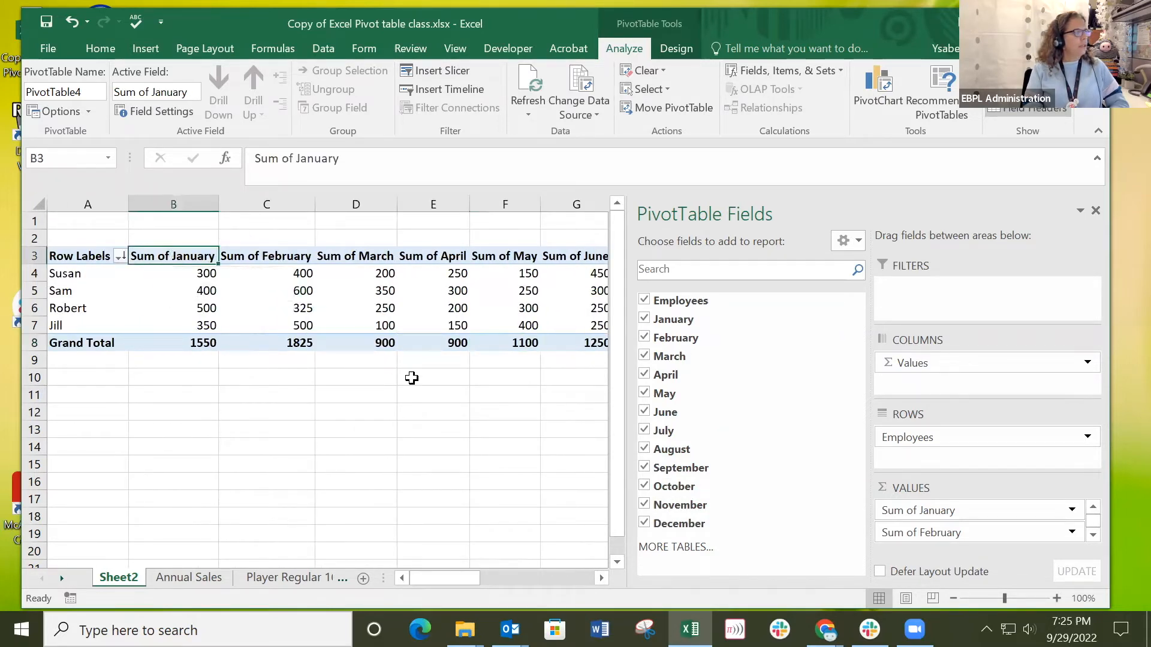
pyautogui.moveTo(456, 581); pyautogui.dragTo(611, 579)
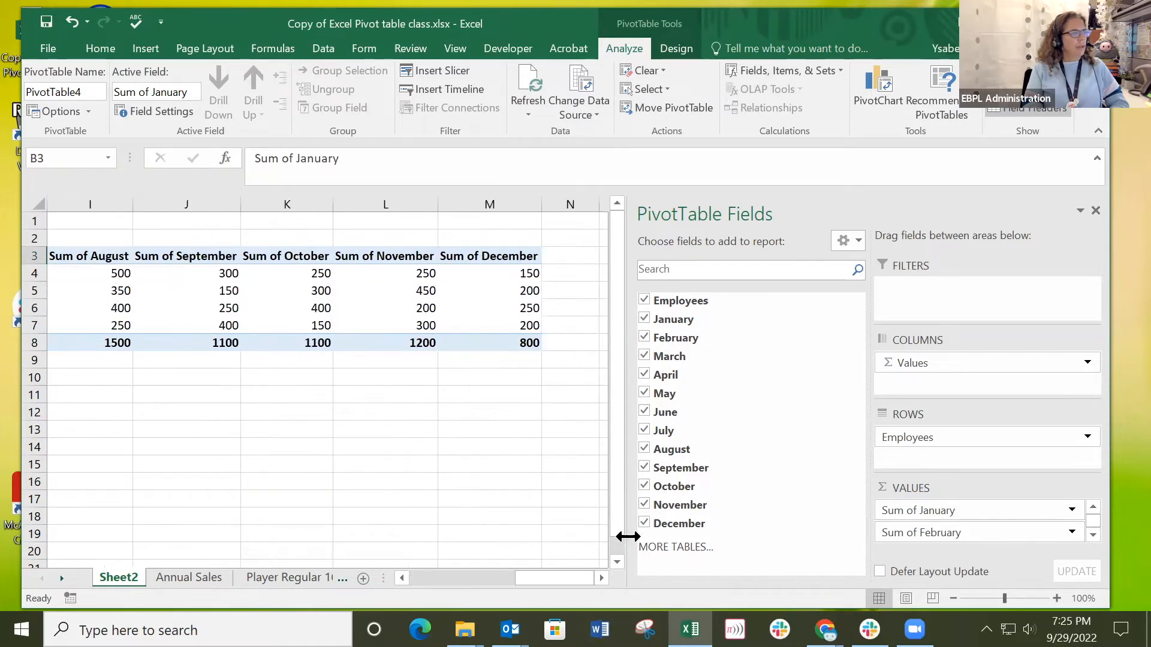
# Remove the December, November, October, September, August, July, June and May fields from the pivot table.
pyautogui.click(645, 523)
pyautogui.click(644, 504)
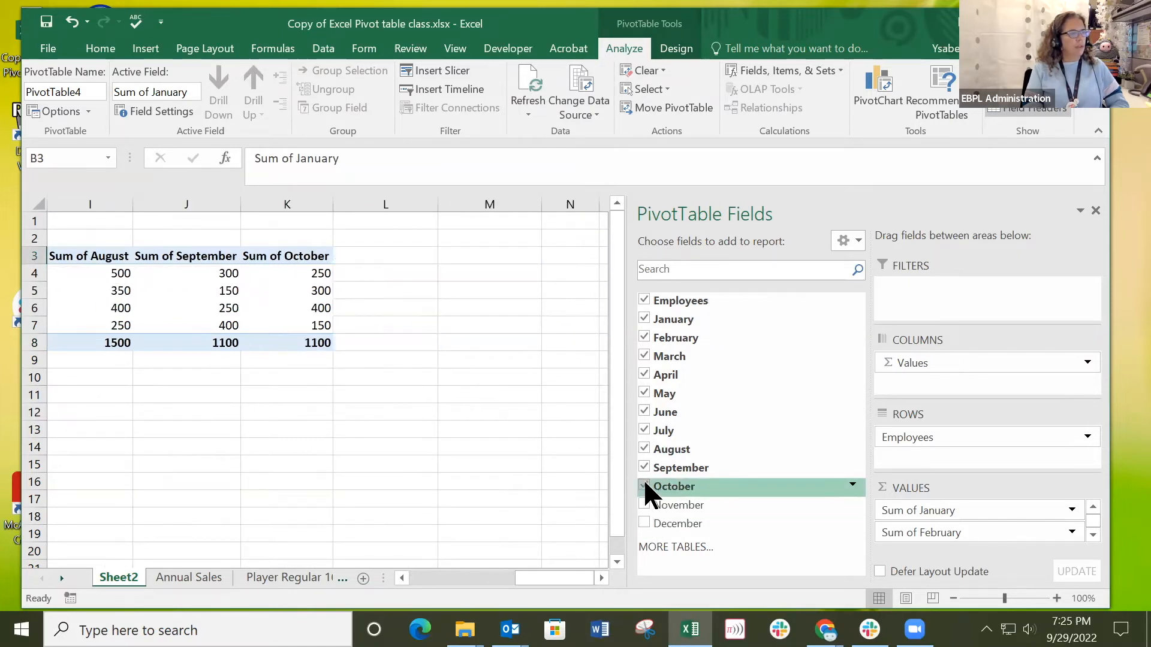
pyautogui.click(644, 486)
pyautogui.click(644, 468)
pyautogui.click(645, 449)
pyautogui.click(645, 430)
pyautogui.click(645, 411)
pyautogui.click(645, 393)
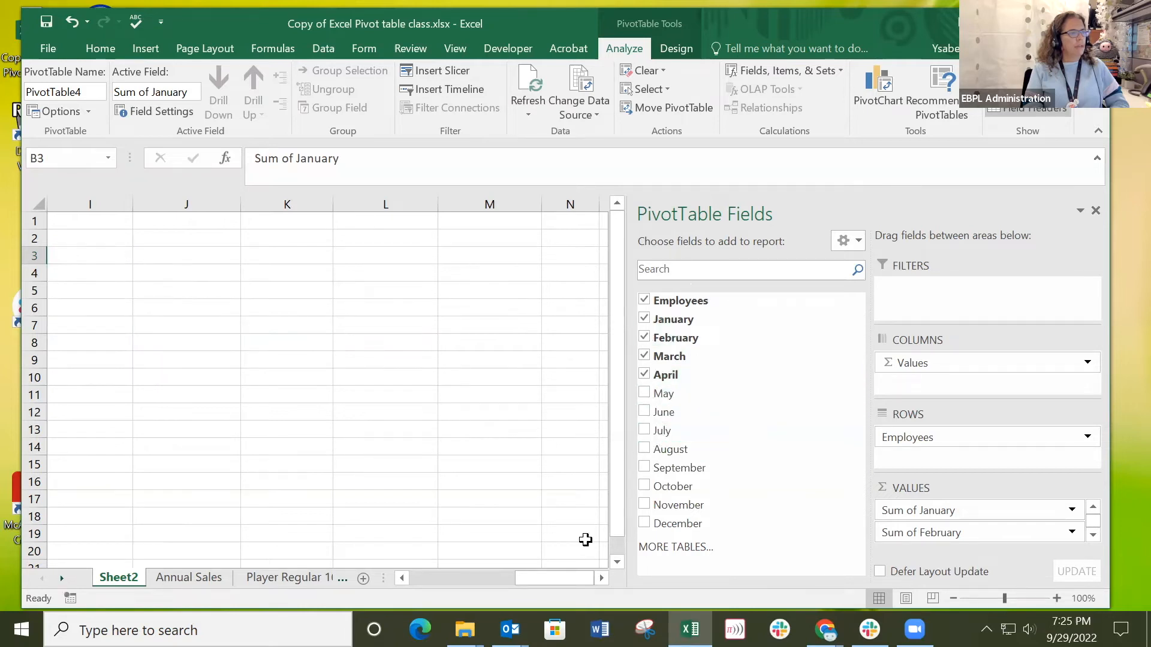
pyautogui.moveTo(564, 579); pyautogui.dragTo(420, 571)
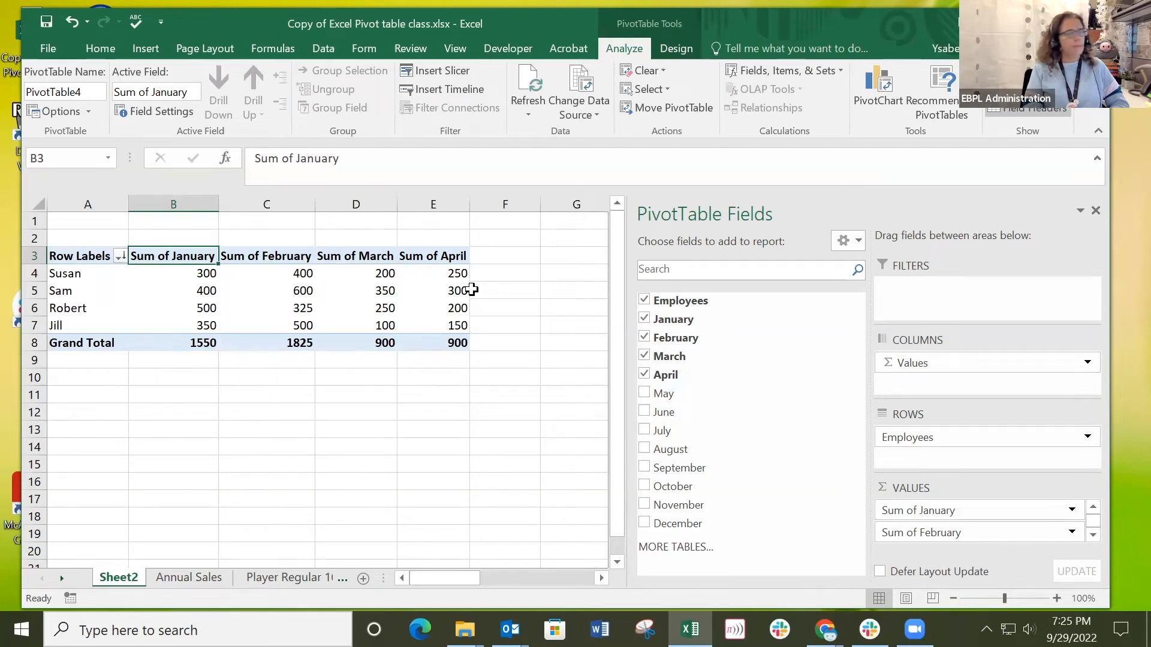
pyautogui.click(674, 548)
pyautogui.click(981, 410)
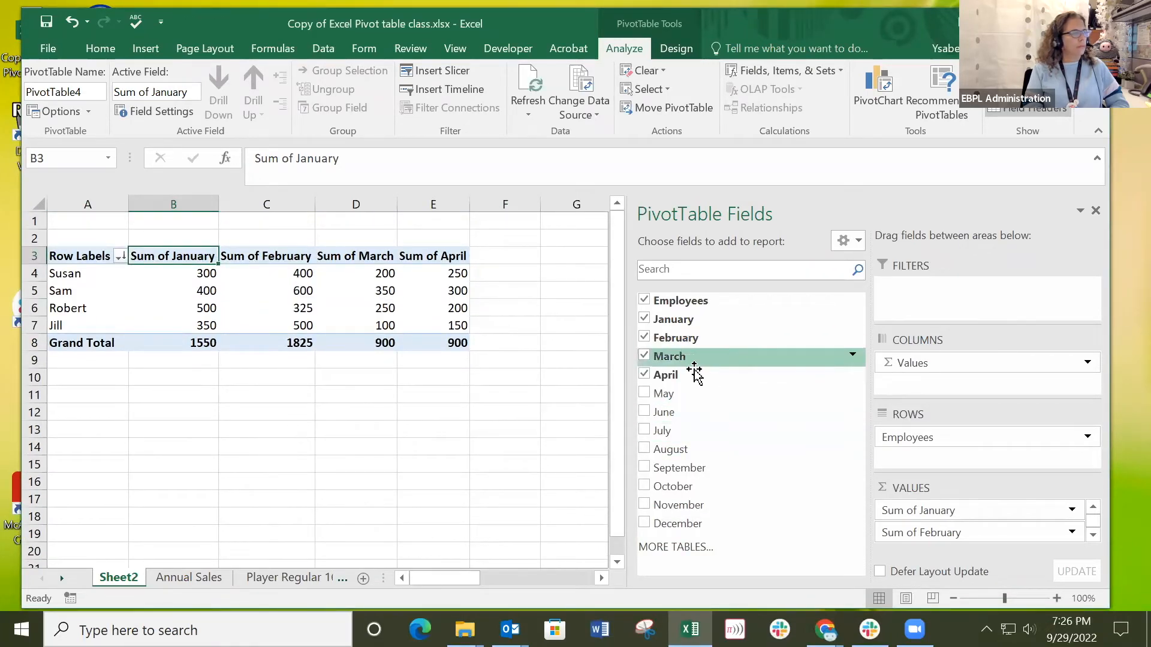
# Remove March from the pivot table and take the Values item out of the Columns area to clear all monthly sums.
pyautogui.click(644, 356)
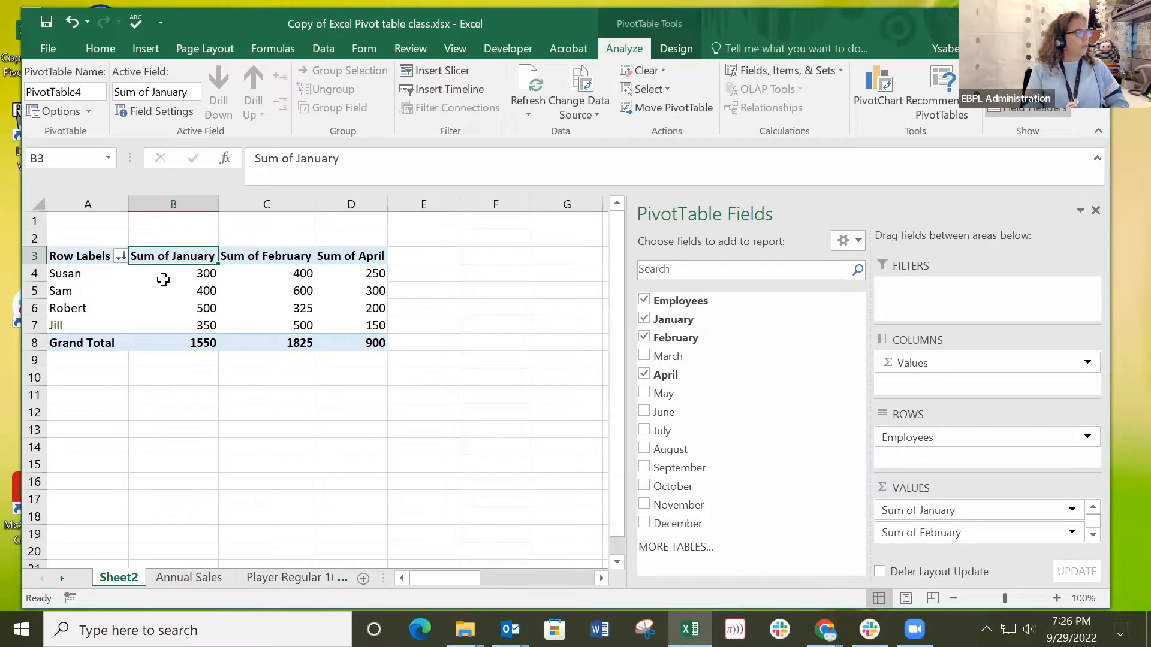
pyautogui.click(163, 280)
pyautogui.click(165, 309)
pyautogui.click(171, 324)
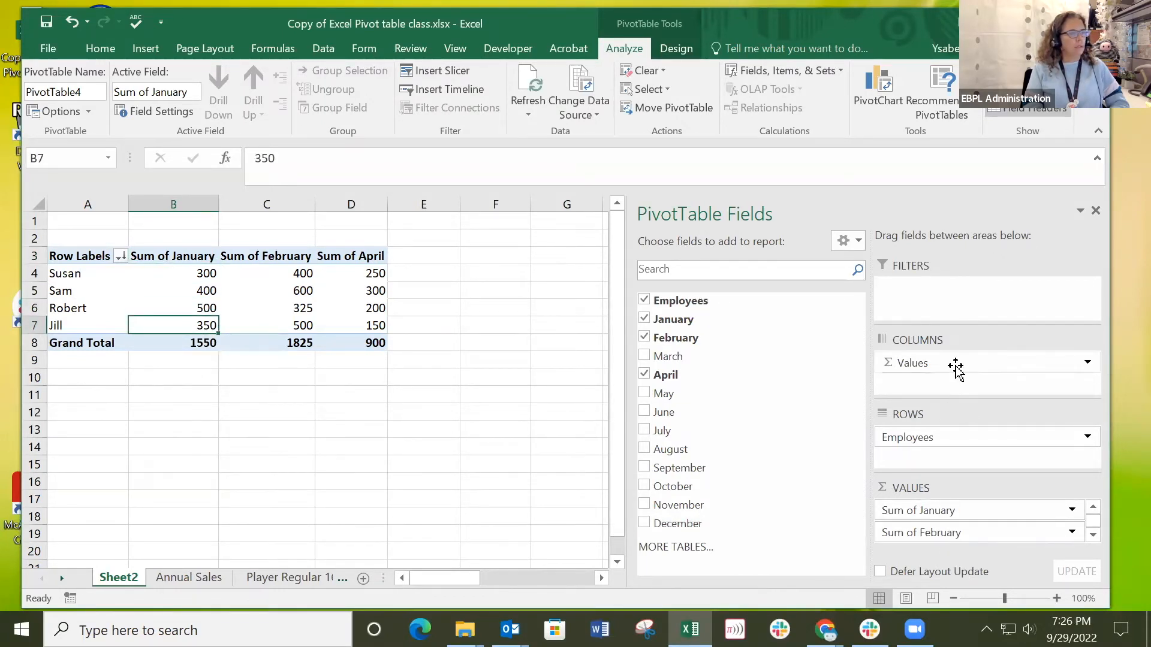
pyautogui.moveTo(957, 363); pyautogui.dragTo(719, 429)
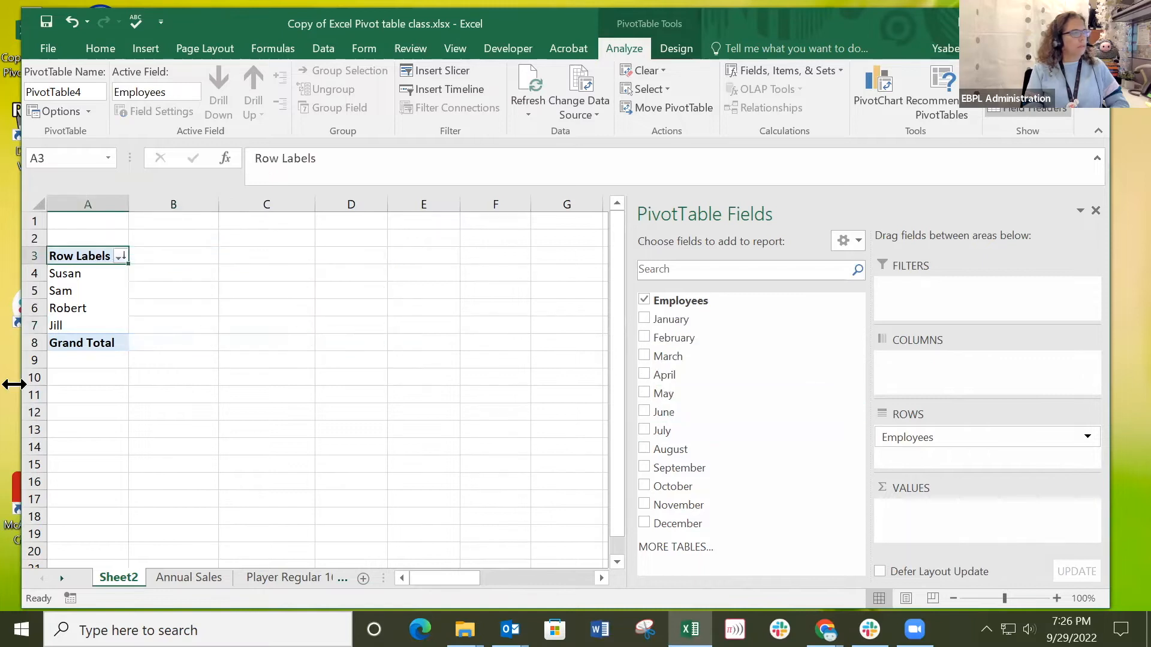
# Add January through September as summed value fields beside the employee rows.
pyautogui.click(646, 320)
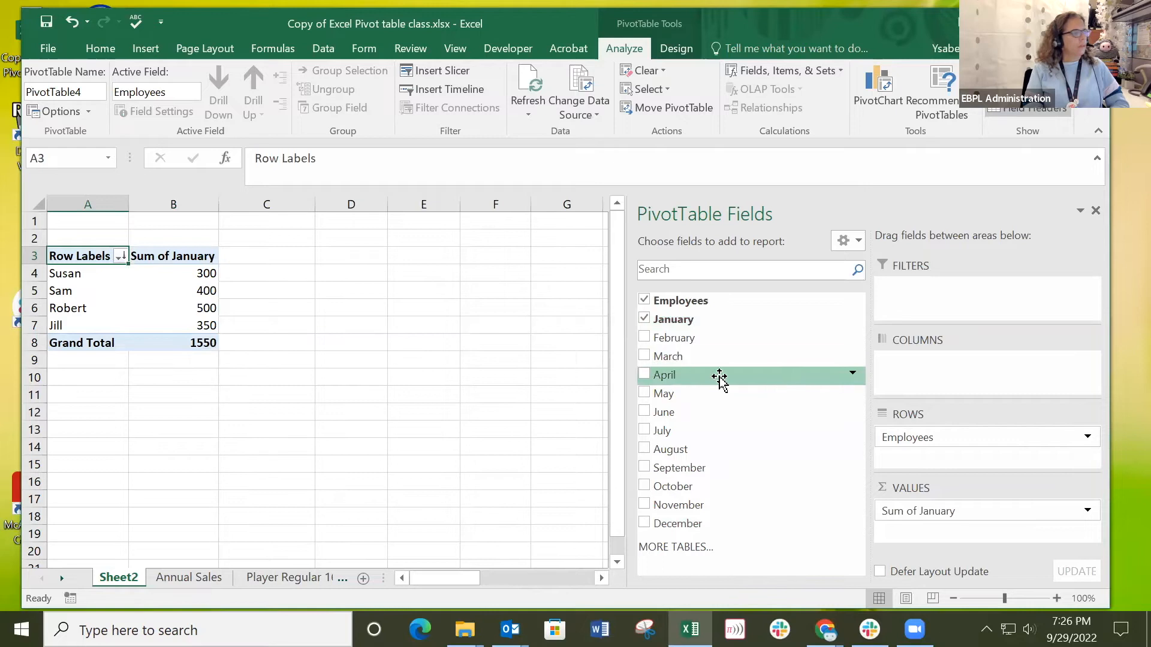
pyautogui.click(644, 338)
pyautogui.click(645, 357)
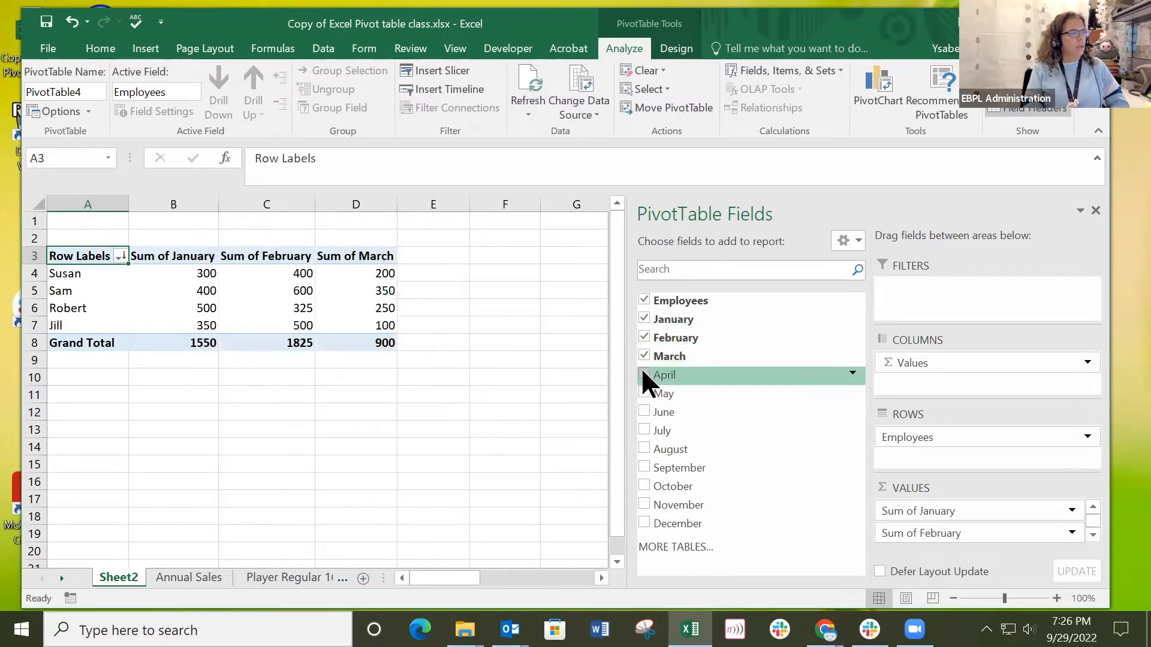
pyautogui.click(644, 375)
pyautogui.click(646, 394)
pyautogui.click(646, 412)
pyautogui.click(646, 431)
pyautogui.click(647, 467)
pyautogui.click(644, 449)
pyautogui.moveTo(477, 578); pyautogui.dragTo(390, 561)
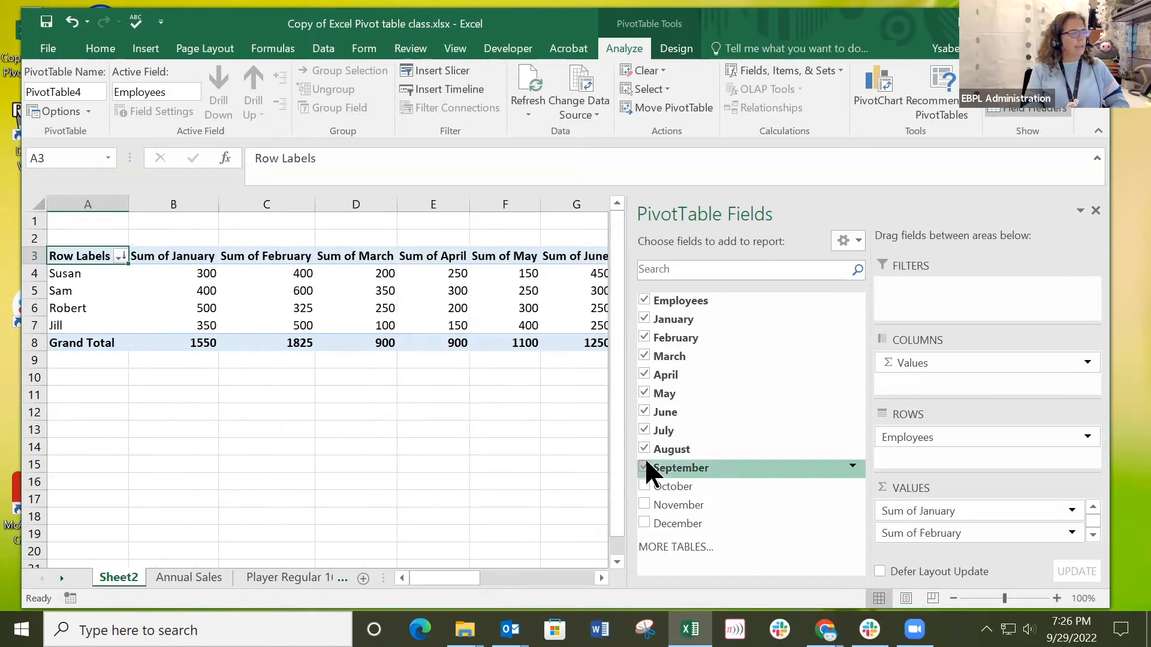
# Remove January through July from the pivot table's value fields.
pyautogui.click(645, 319)
pyautogui.click(644, 338)
pyautogui.click(644, 356)
pyautogui.click(645, 375)
pyautogui.click(644, 393)
pyautogui.click(644, 411)
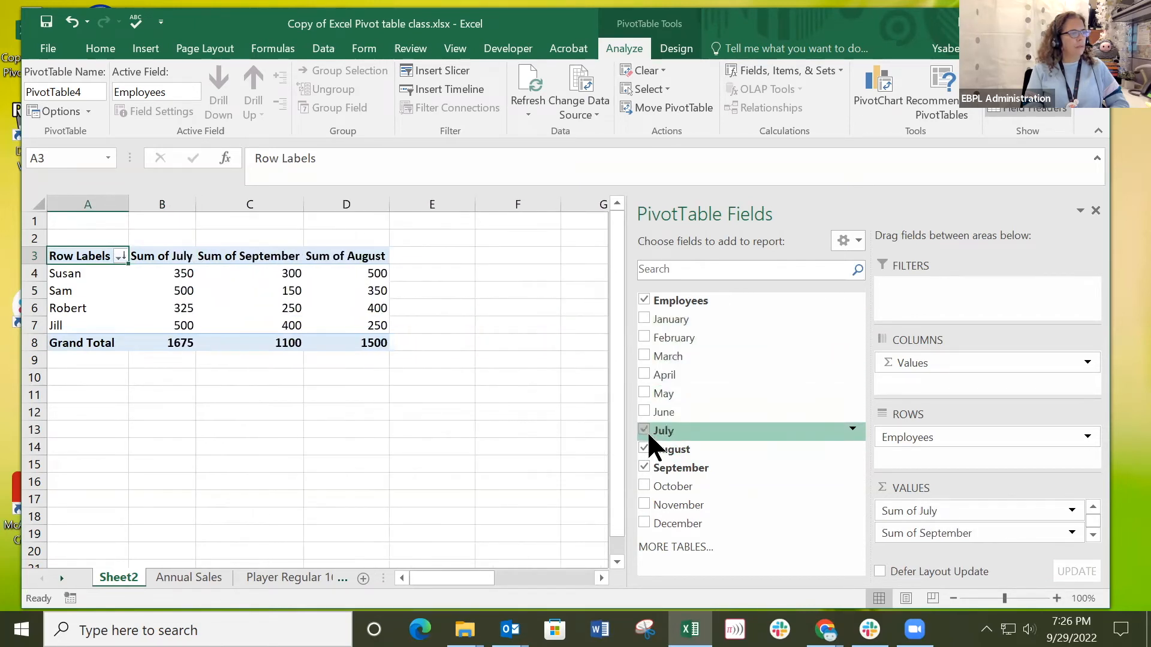
pyautogui.click(645, 431)
# Add November, December and February as summed value fields in the pivot table.
pyautogui.click(645, 505)
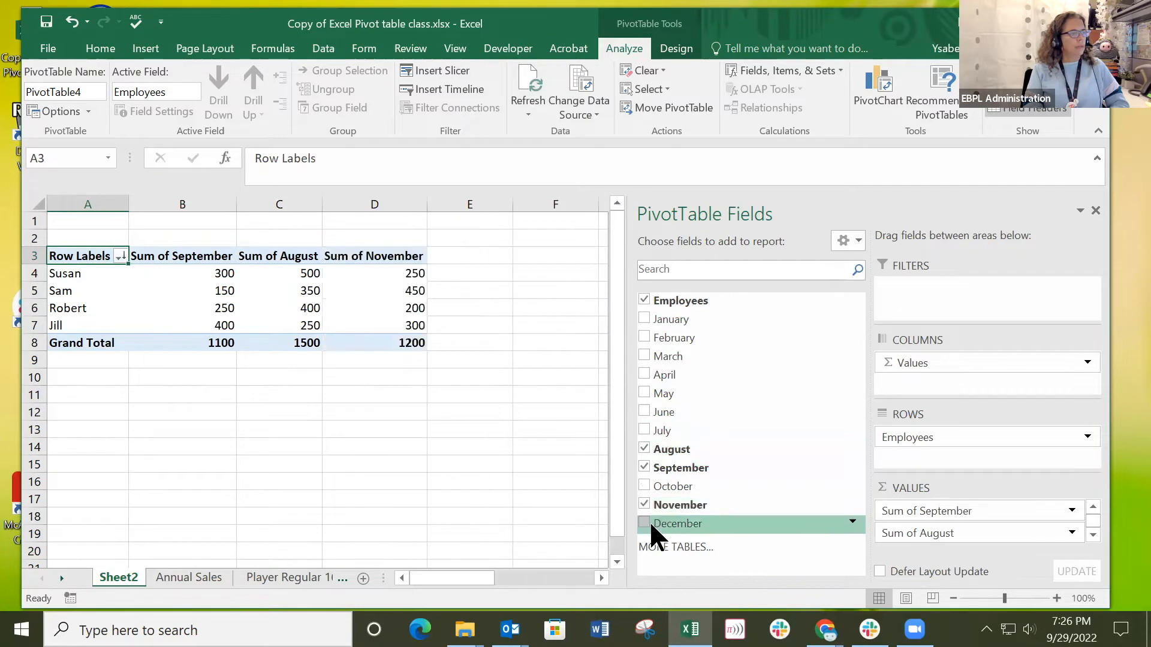
pyautogui.click(645, 523)
pyautogui.click(644, 338)
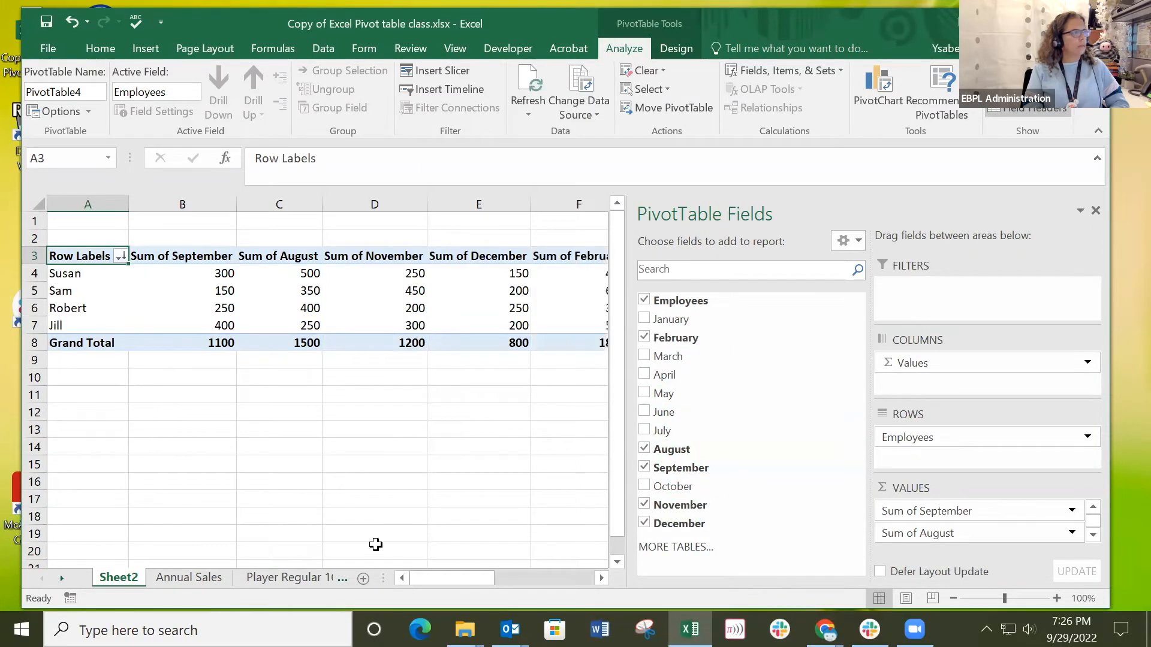
pyautogui.moveTo(462, 579); pyautogui.dragTo(362, 535)
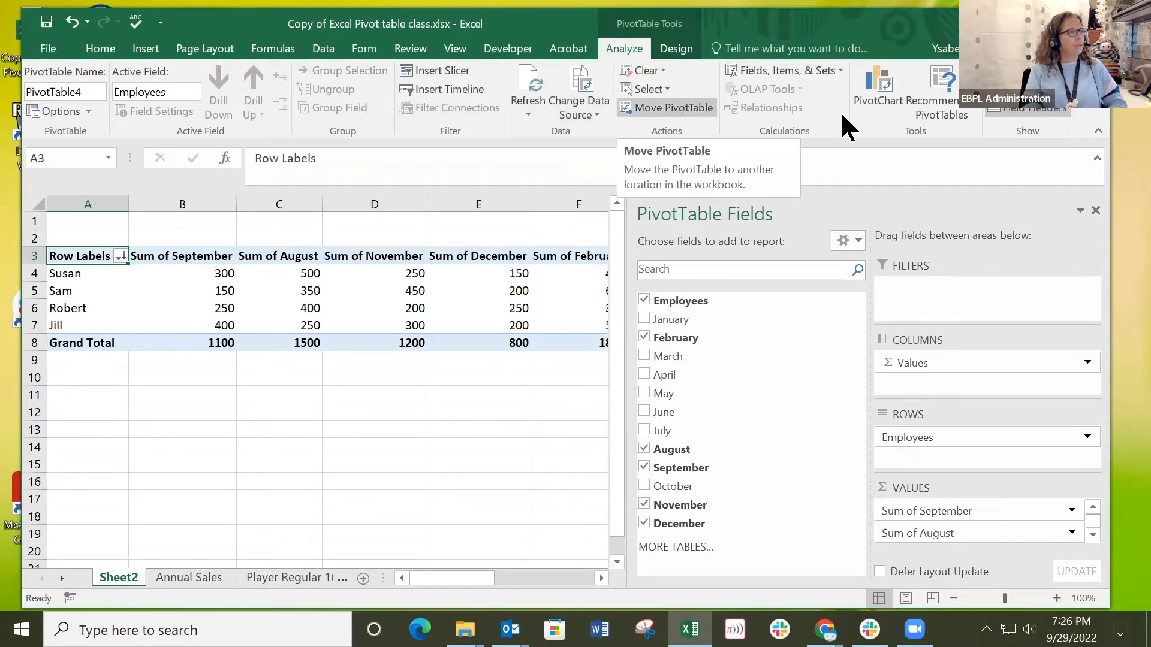
# Replace the pivot table layout with the recommended Count of Employees by December PivotTable.
pyautogui.moveTo(861, 24); pyautogui.dragTo(886, 1)
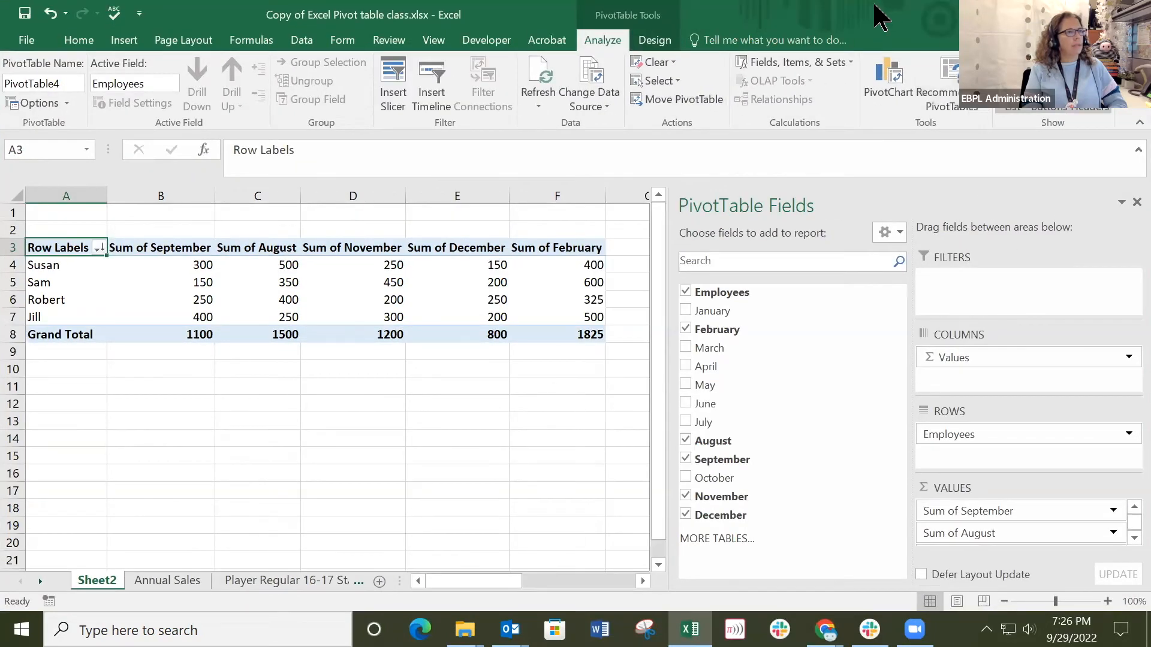
pyautogui.doubleClick(879, 18)
pyautogui.click(672, 114)
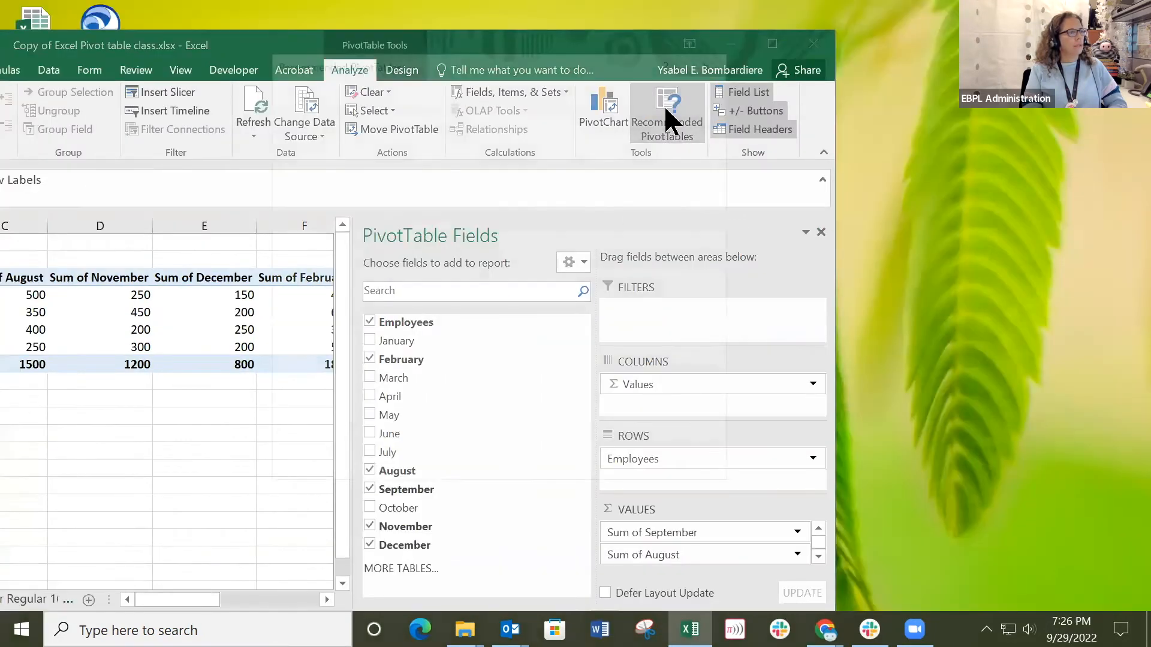
pyautogui.moveTo(426, 159); pyautogui.dragTo(424, 184)
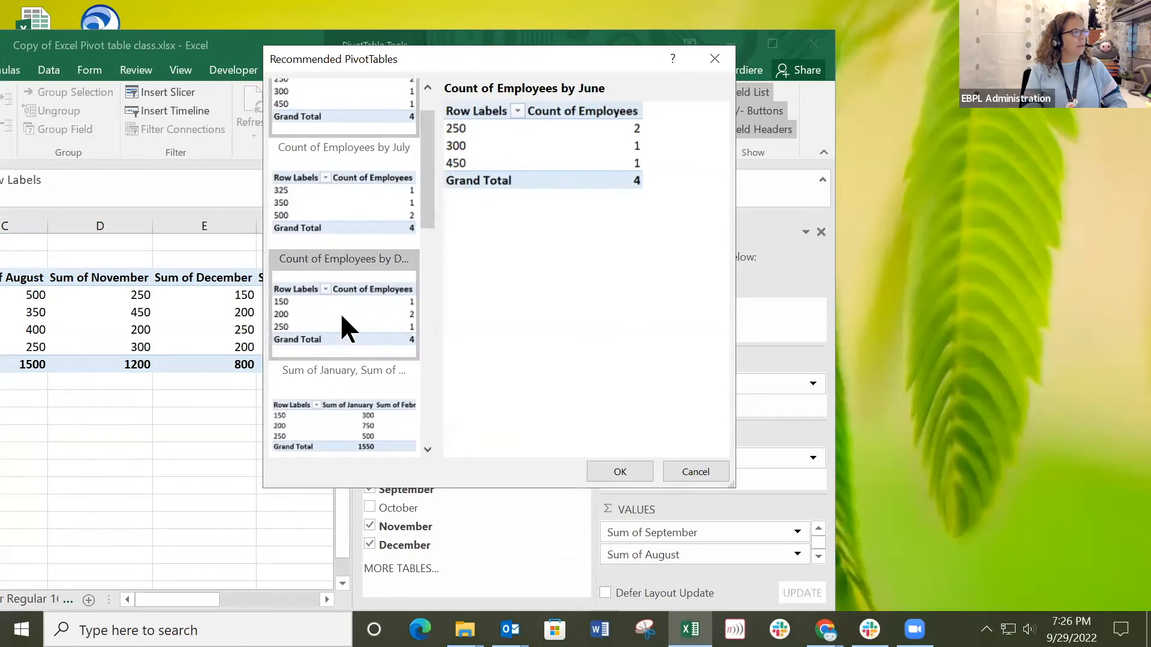
pyautogui.click(347, 327)
pyautogui.click(617, 470)
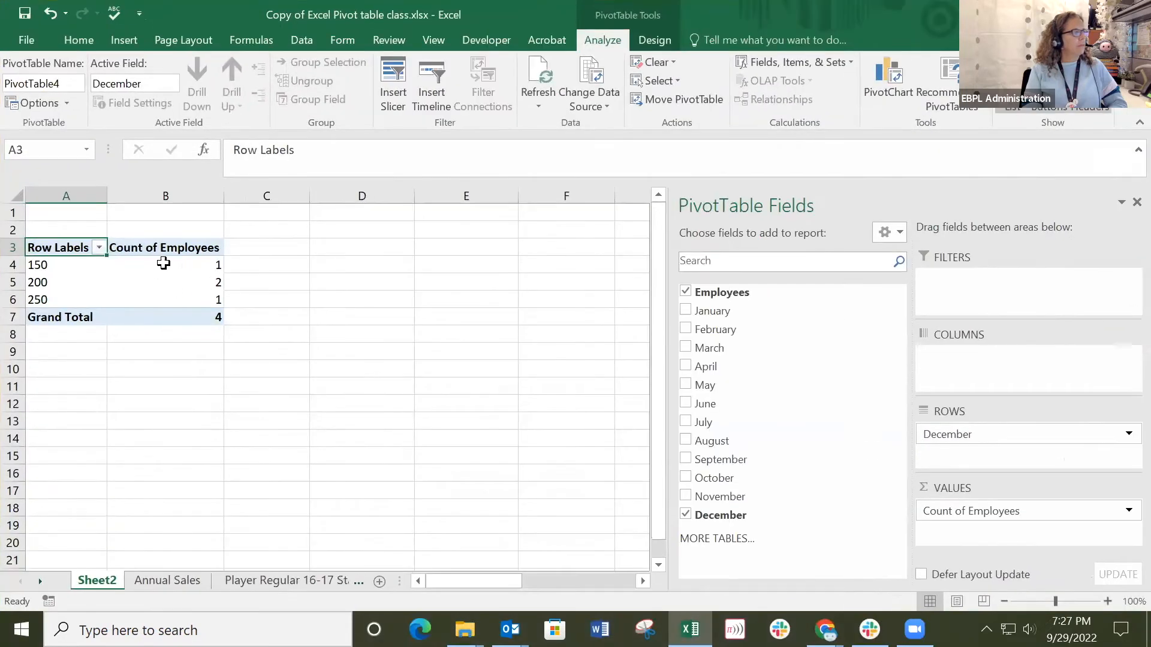
pyautogui.moveTo(860, 11); pyautogui.dragTo(502, 37)
pyautogui.click(565, 100)
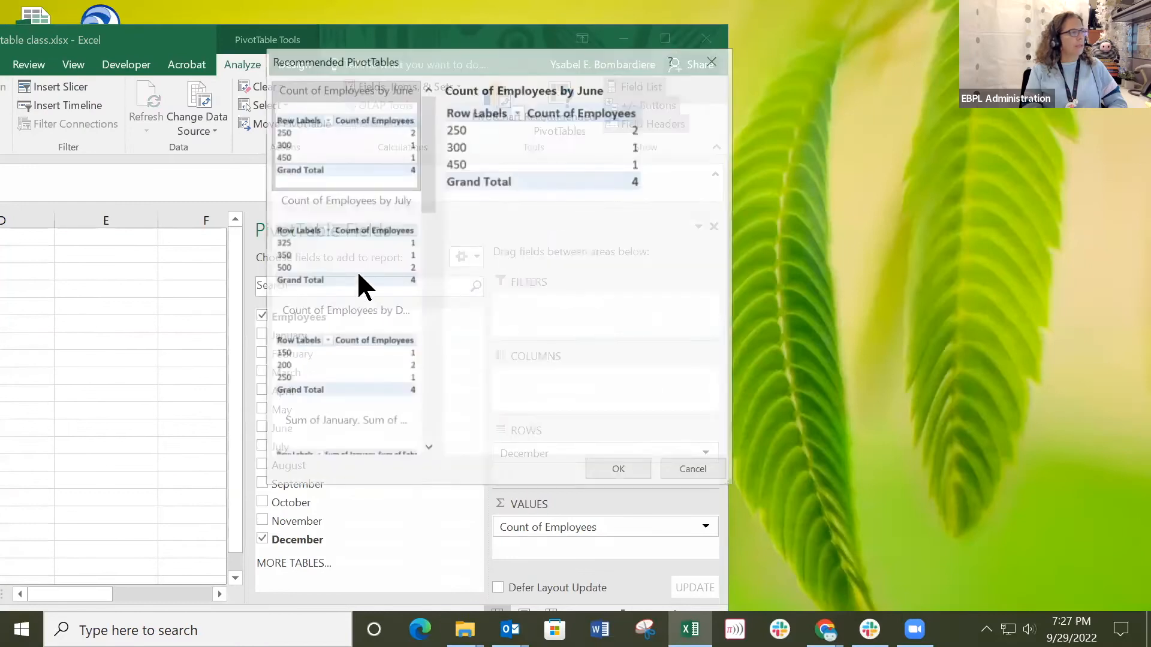
pyautogui.click(326, 348)
pyautogui.press('Escape')
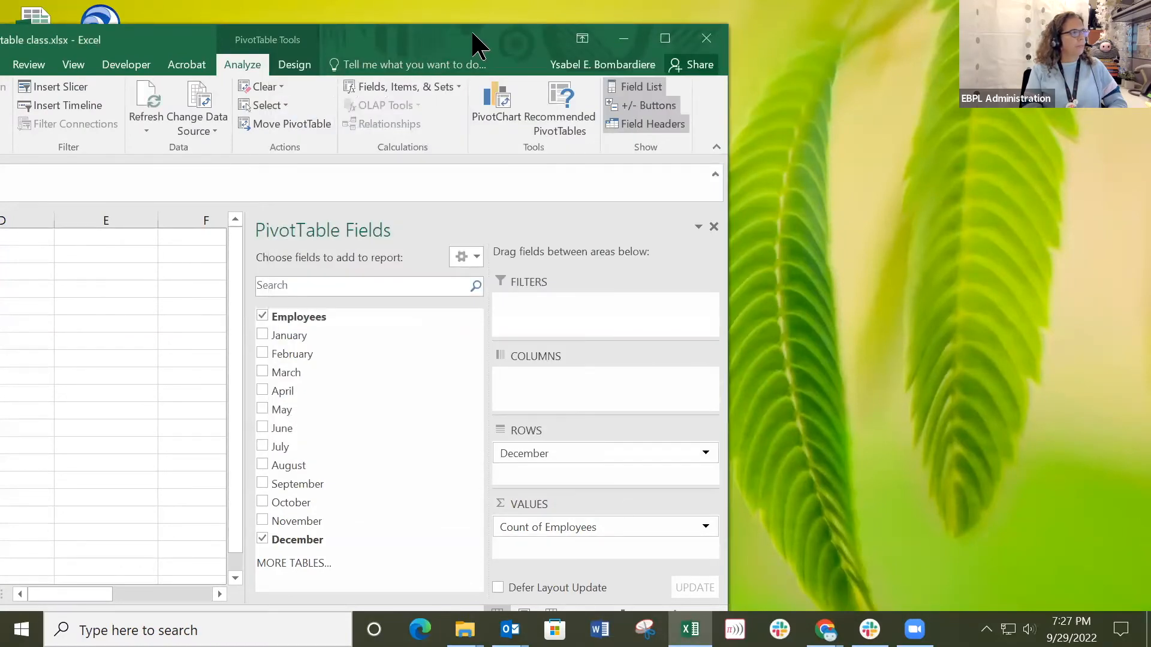
pyautogui.moveTo(472, 33); pyautogui.dragTo(875, 12)
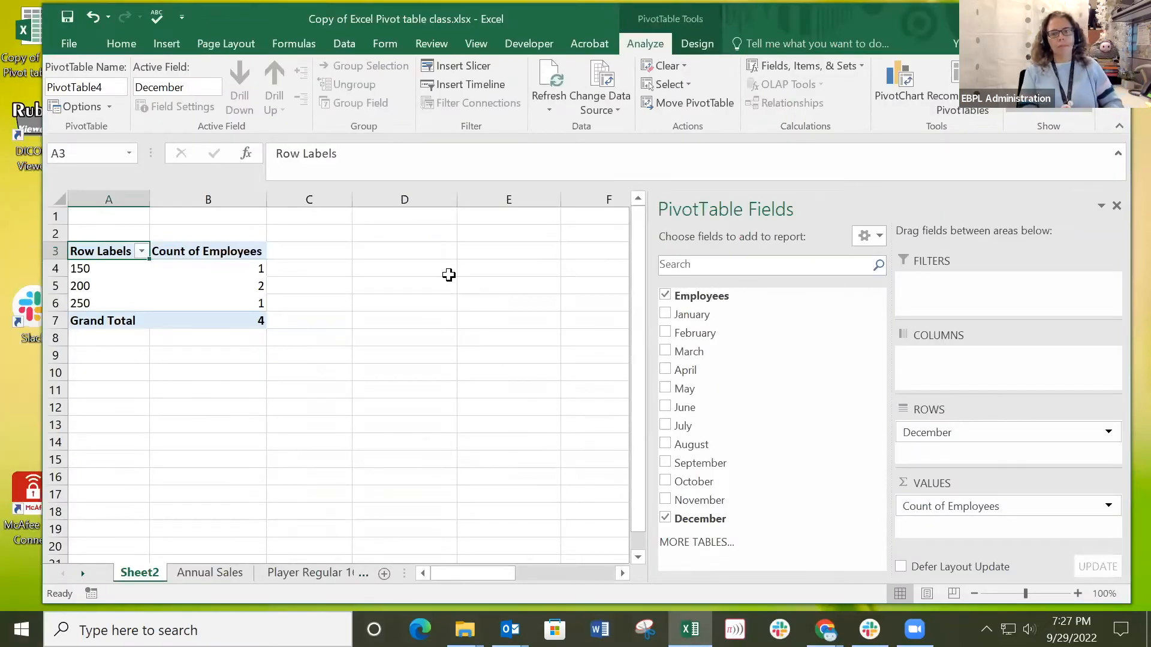
# Check the Annual Sales source data, and open the Player Regular 16-17 Stats sheet in a maximized workbook window.
pyautogui.click(206, 571)
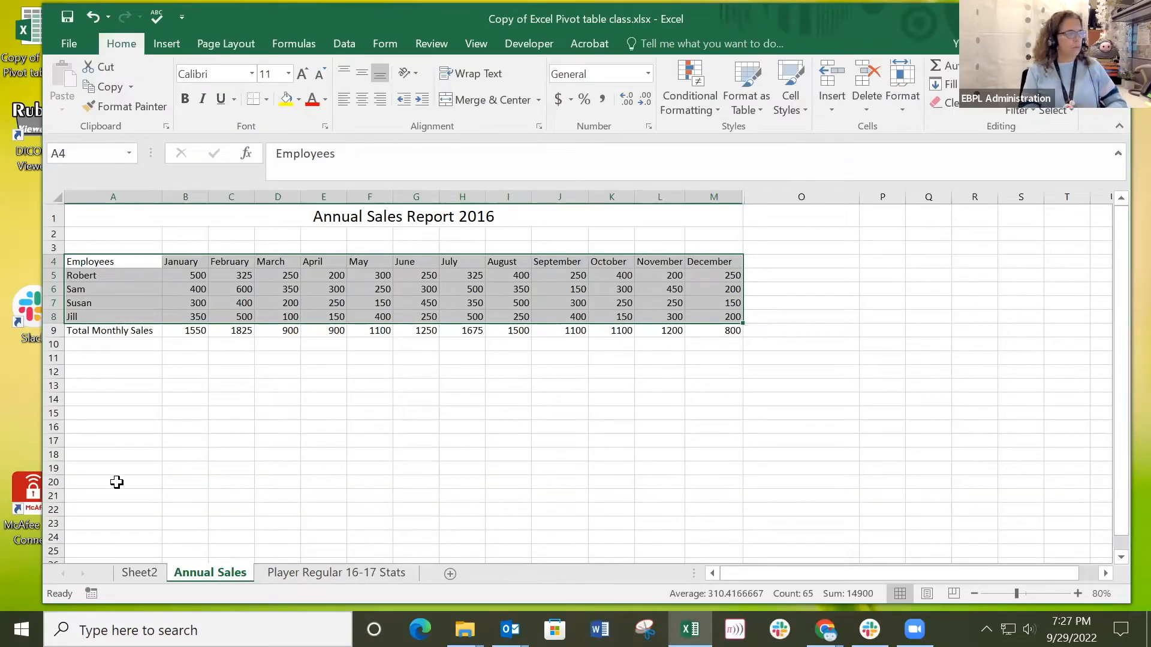
pyautogui.click(146, 570)
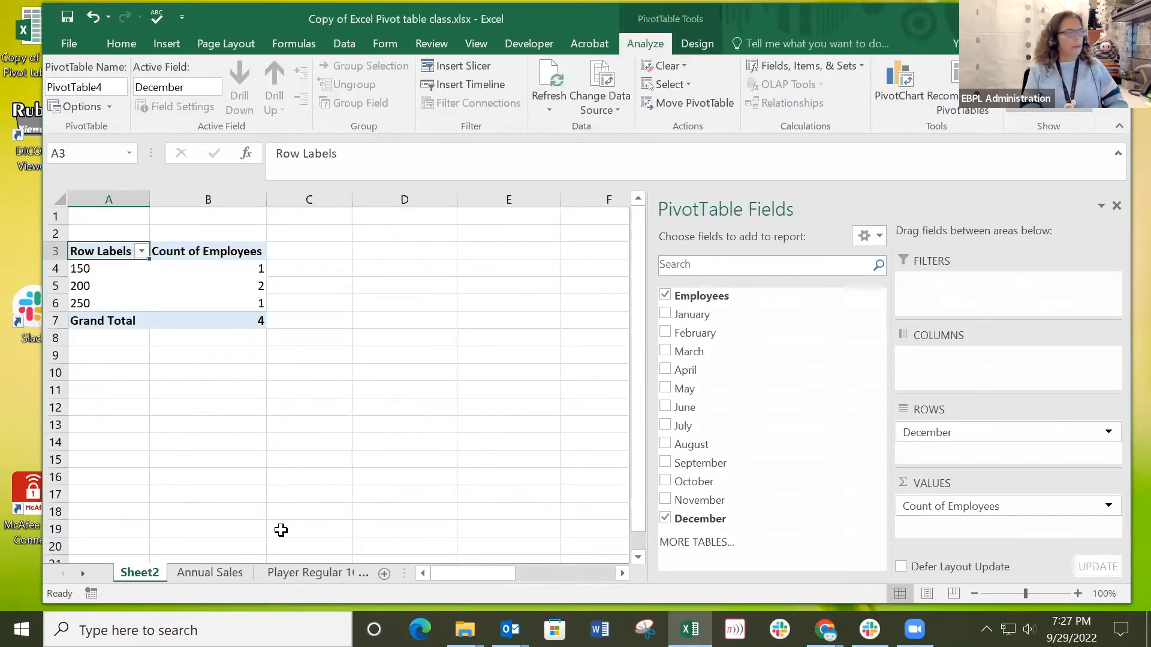
pyautogui.click(299, 574)
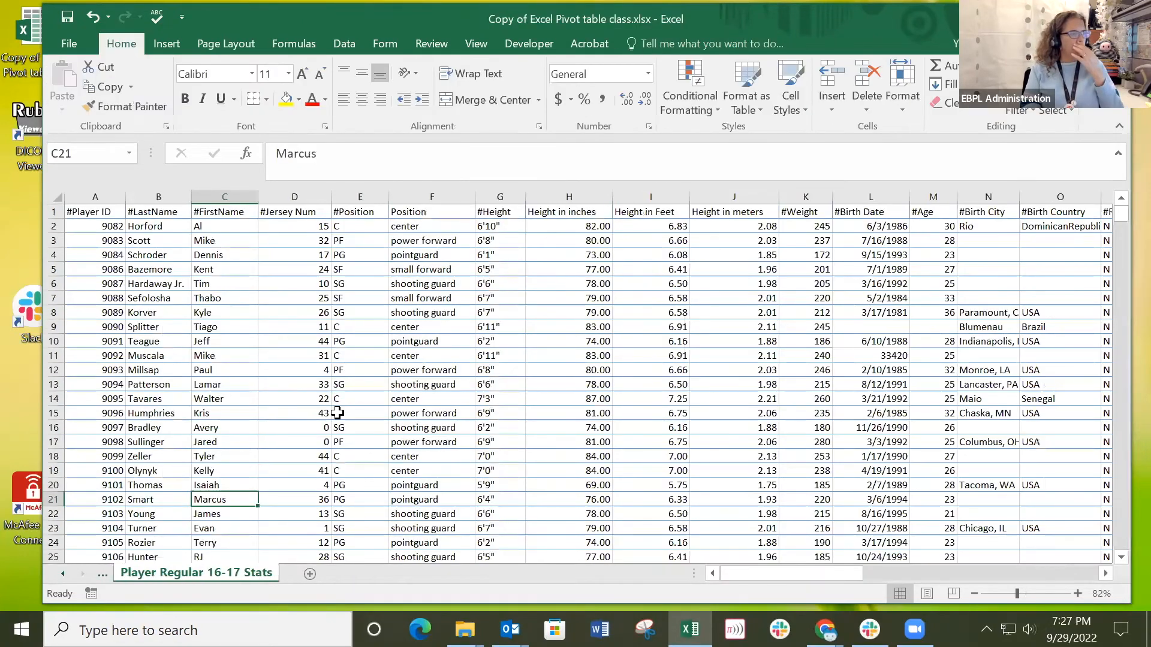
pyautogui.click(267, 251)
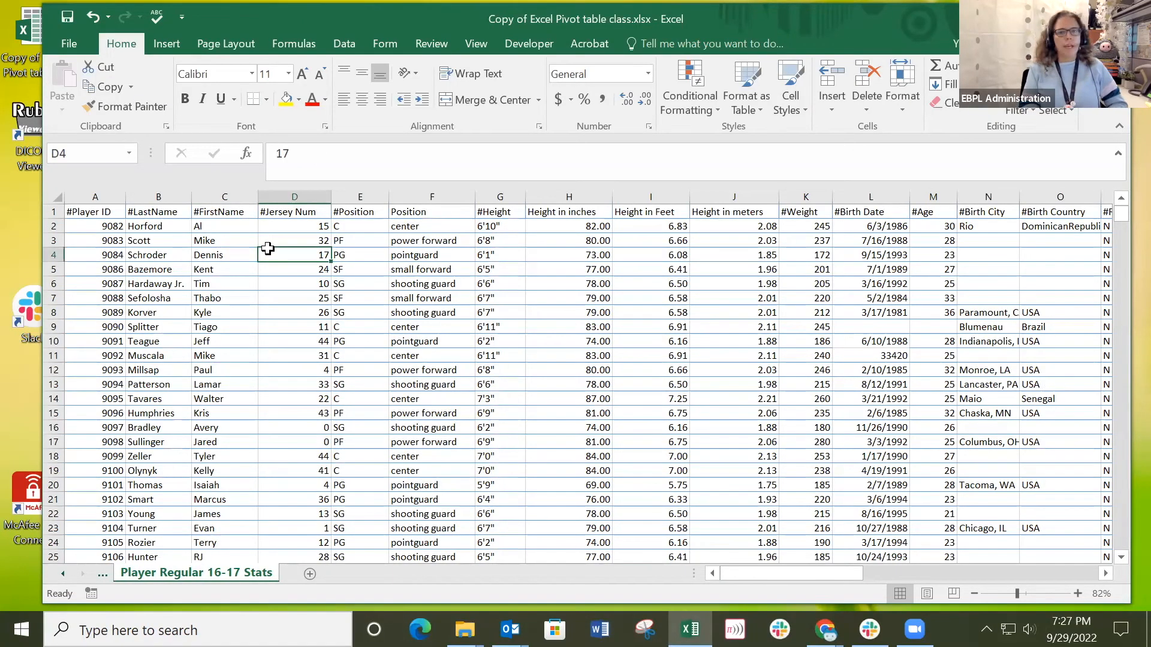
pyautogui.hotkey('alt', 'Tab')
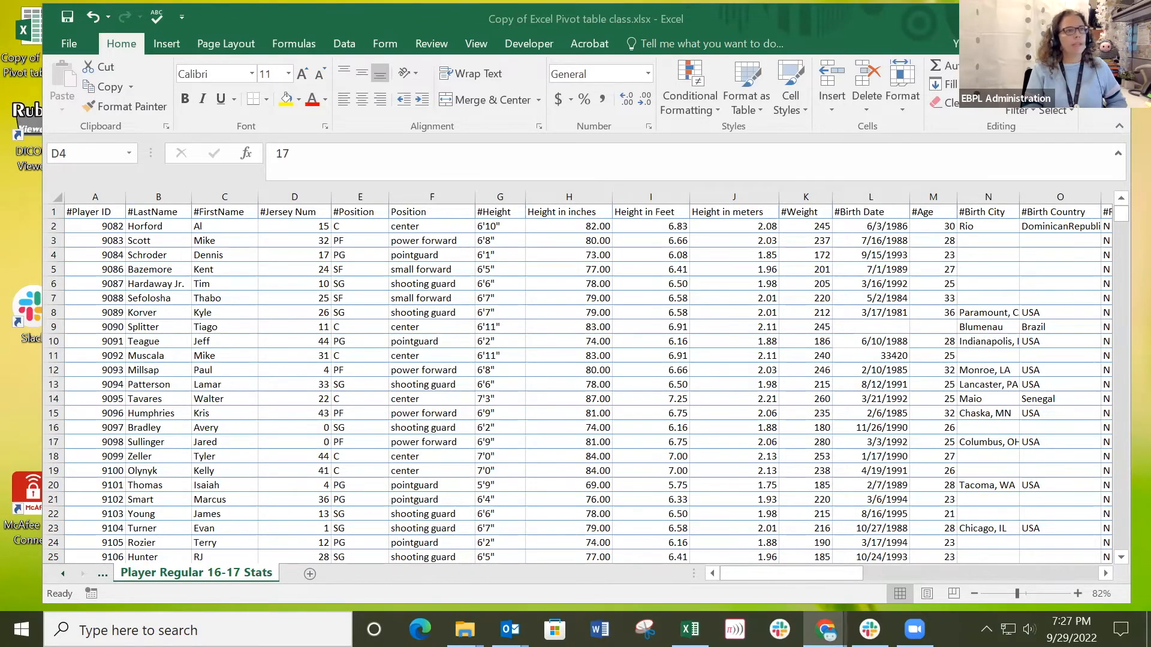
pyautogui.moveTo(995, 19); pyautogui.dragTo(986, 0)
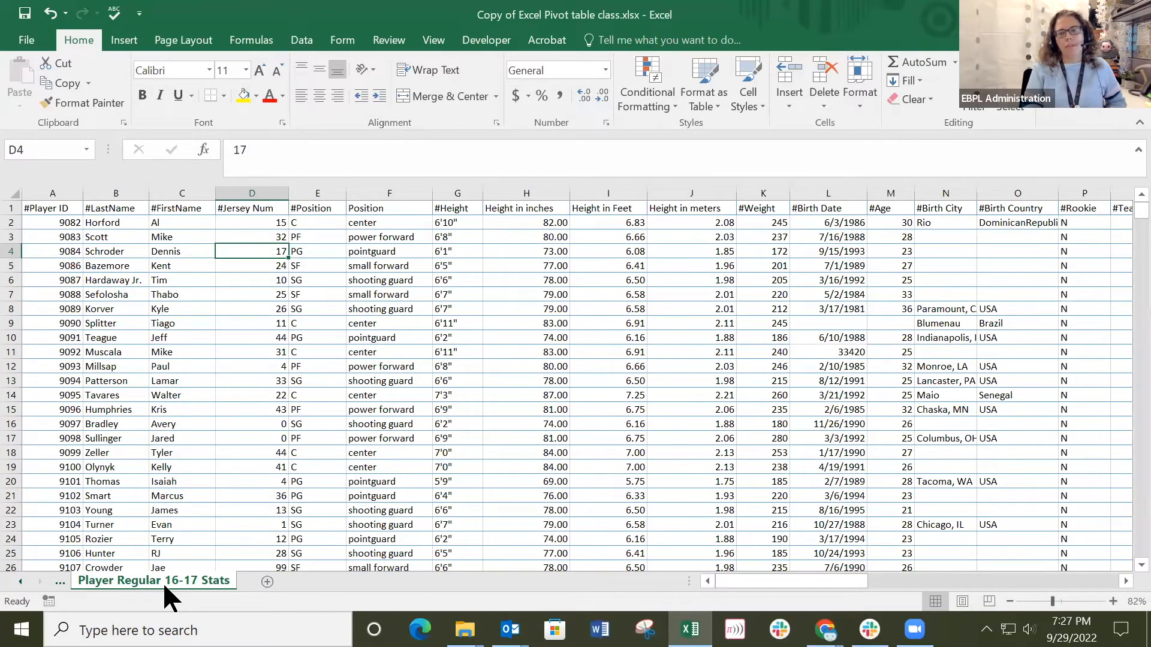
# Examine the rows and column headings of the player data on the Player Regular 16-17 Stats sheet.
pyautogui.scroll(-1, 165, 288)
pyautogui.scroll(-17, 164, 288)
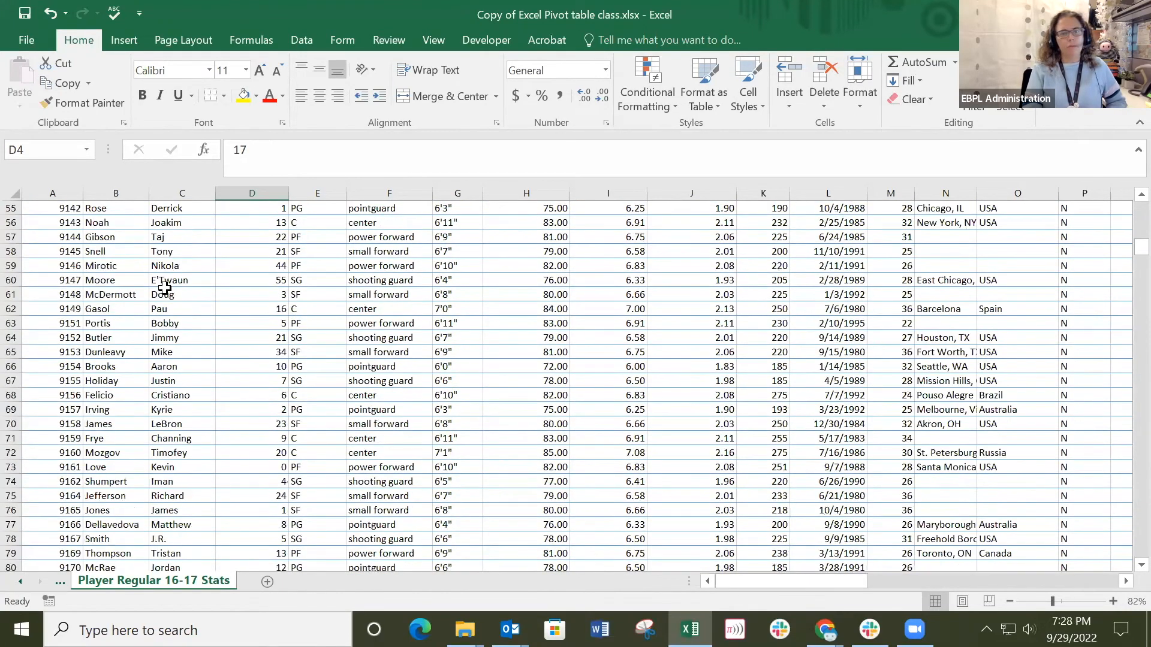
pyautogui.scroll(-18, 164, 287)
pyautogui.scroll(14, 164, 288)
pyautogui.scroll(20, 164, 288)
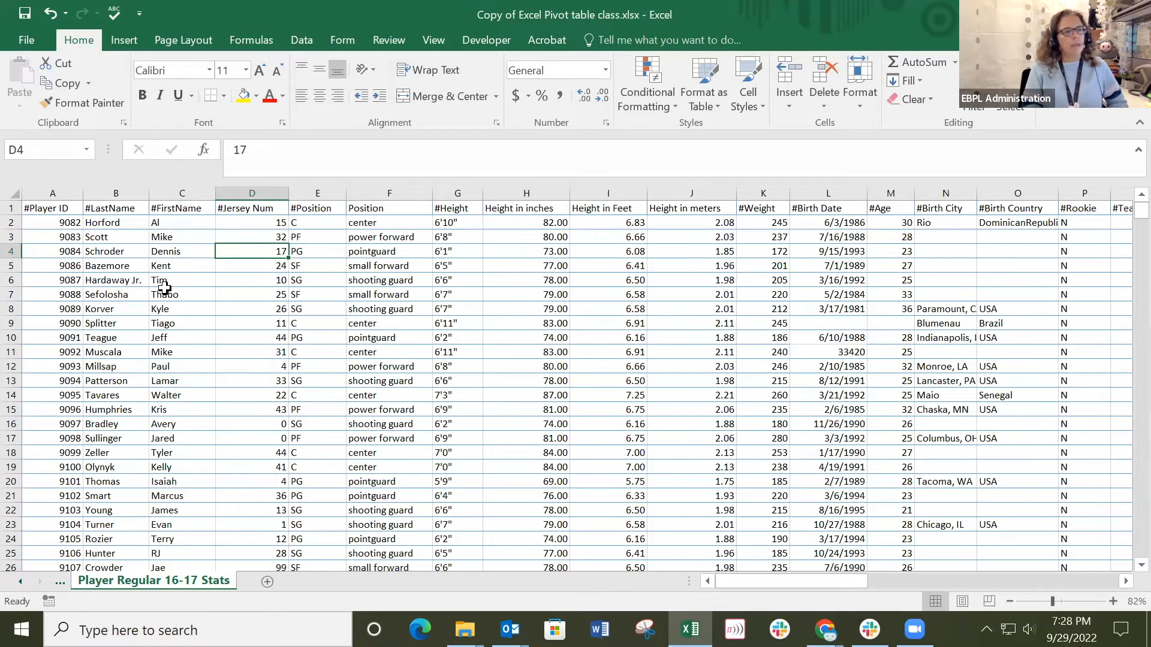
pyautogui.scroll(-1, 206, 301)
pyautogui.scroll(1, 206, 301)
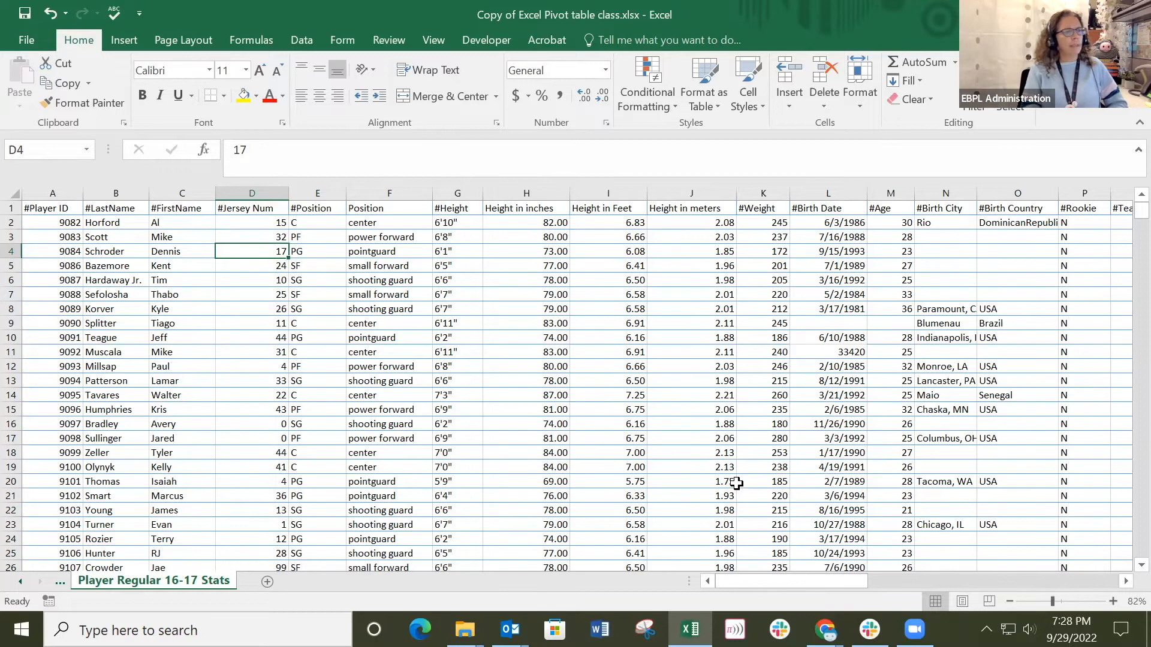
pyautogui.moveTo(846, 580); pyautogui.dragTo(617, 569)
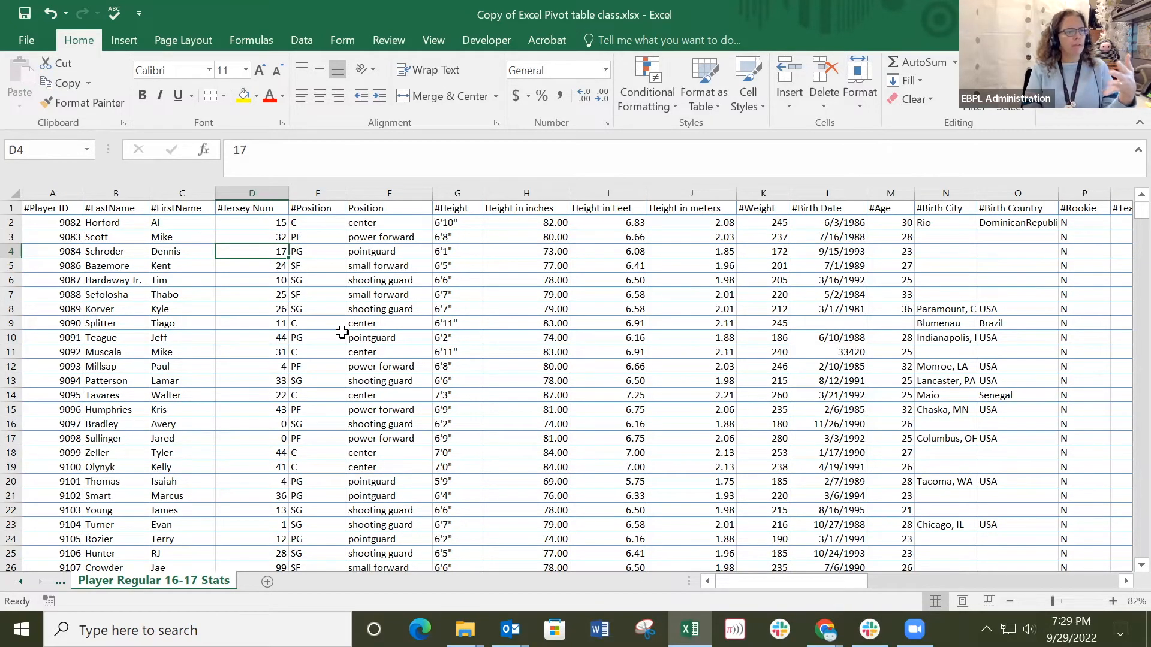
pyautogui.moveTo(769, 582); pyautogui.dragTo(719, 572)
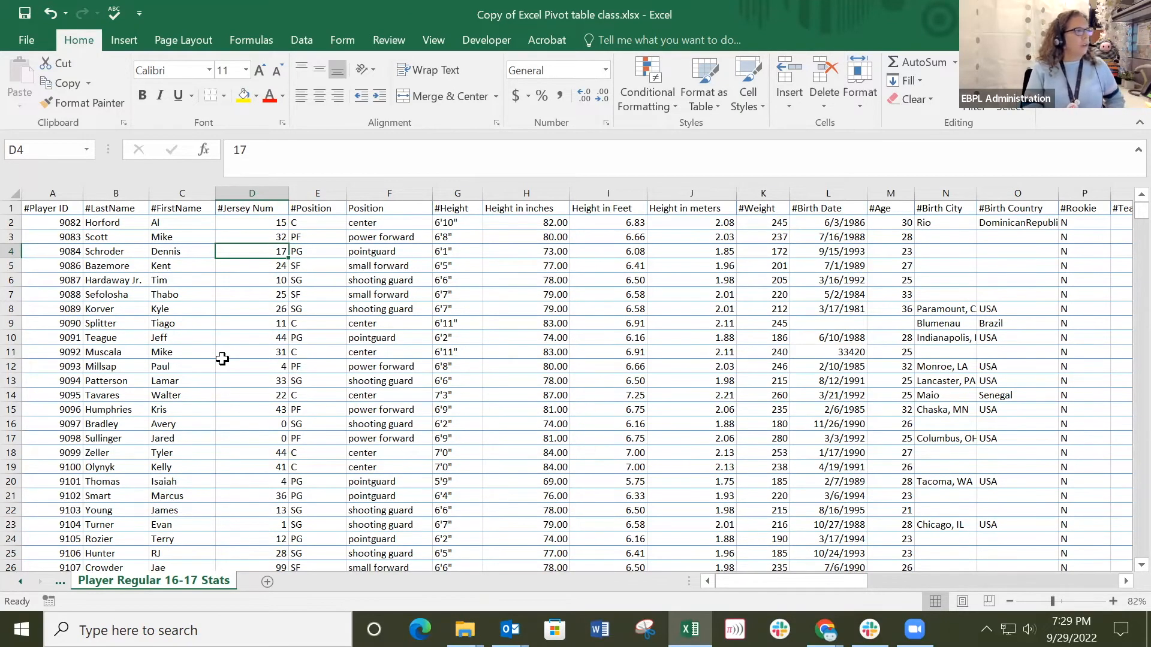
# Create the recommended PivotTable "Sum of Height in inches by #Position" from the Player Regular 16-17 Stats data.
pyautogui.click(124, 41)
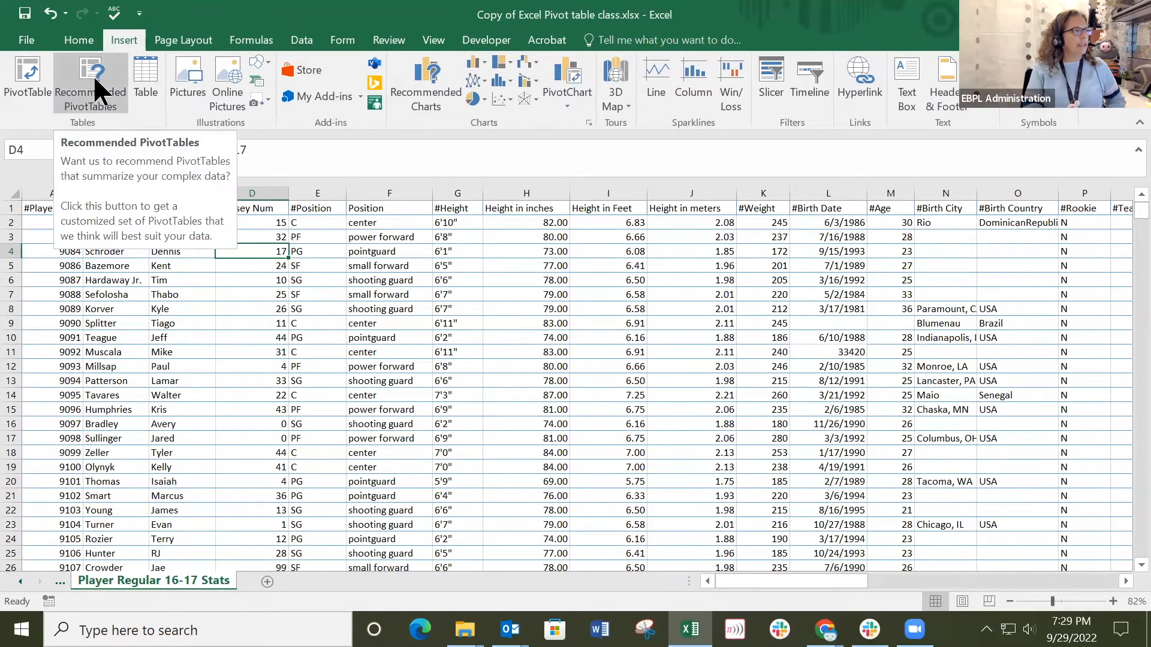
pyautogui.click(455, 309)
pyautogui.click(167, 351)
pyautogui.click(66, 280)
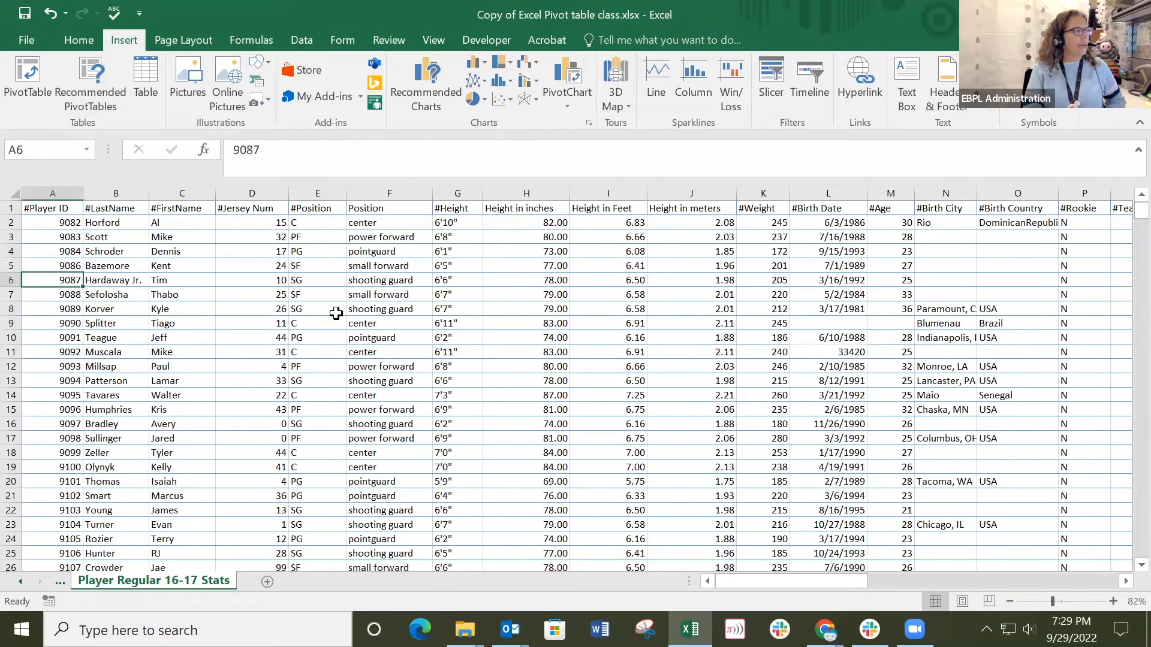
pyautogui.click(489, 336)
pyautogui.click(692, 325)
pyautogui.click(489, 262)
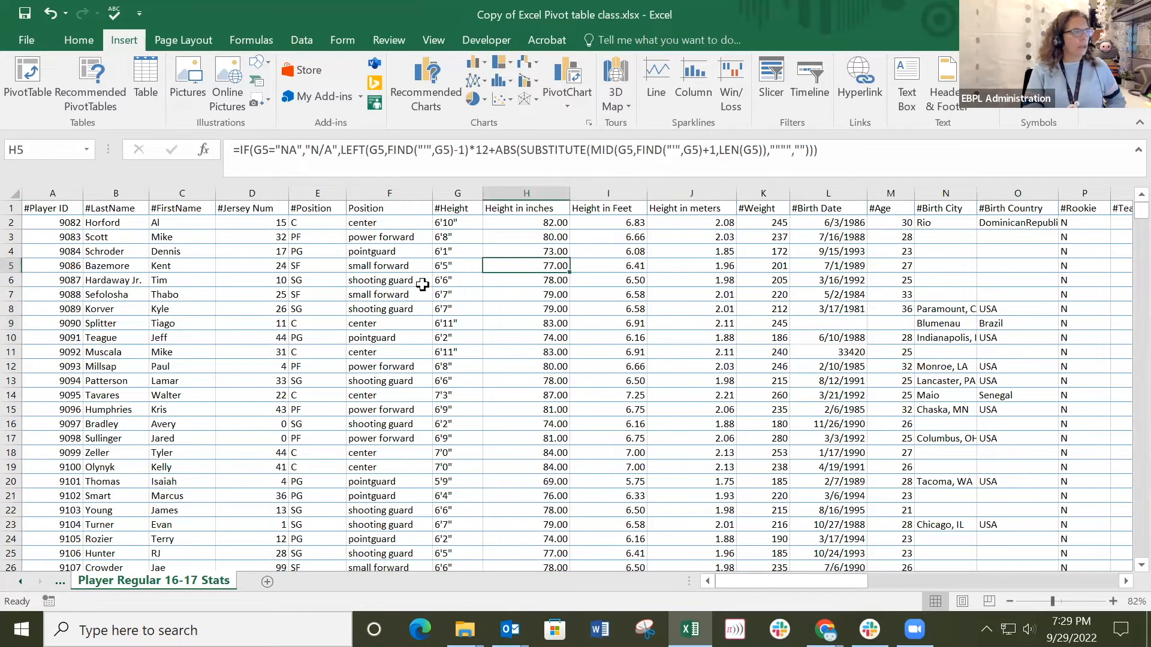
pyautogui.click(444, 292)
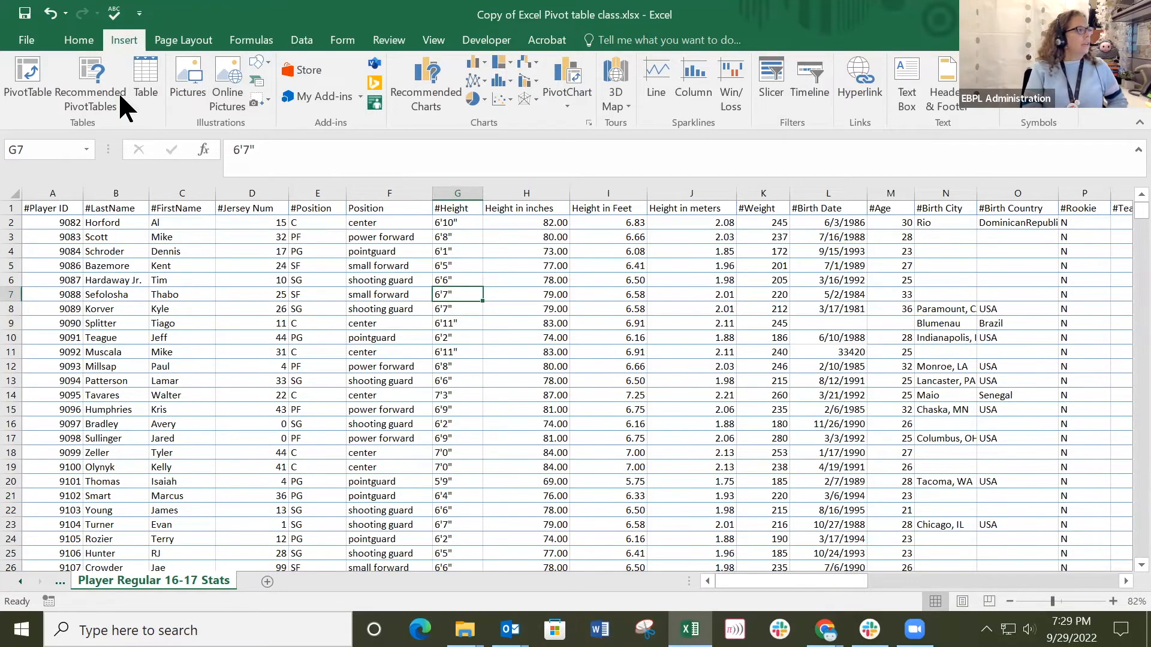
pyautogui.click(85, 74)
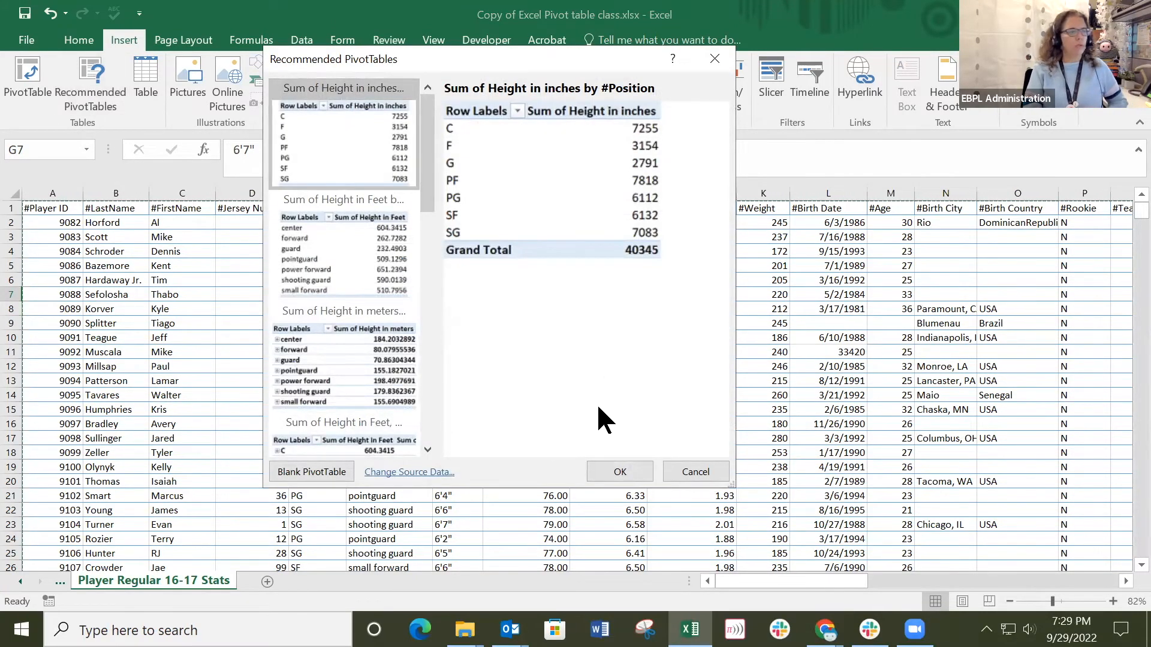
pyautogui.click(608, 471)
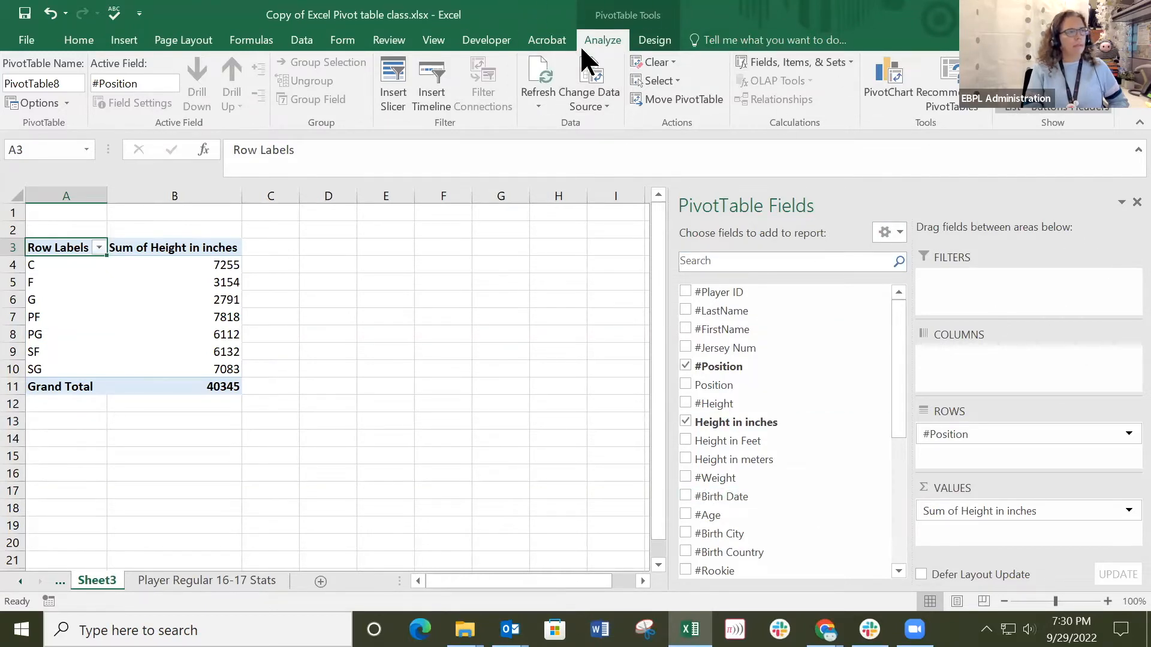
# Summarize the Height in inches values in the pivot table by Count.
pyautogui.click(442, 296)
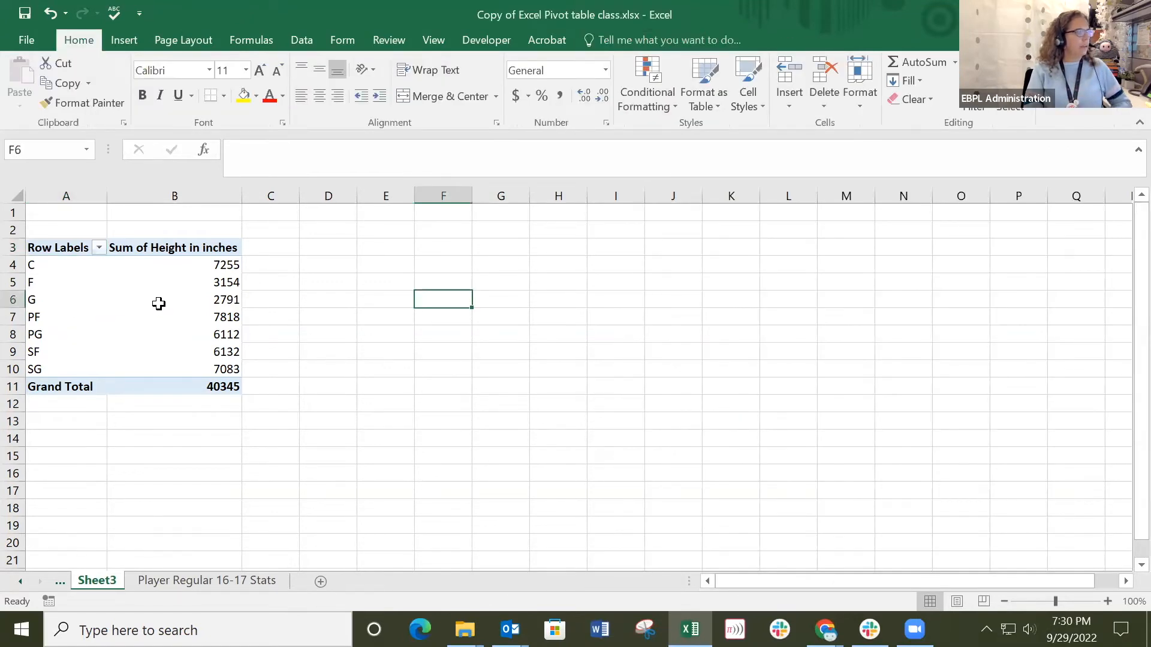
pyautogui.click(160, 303)
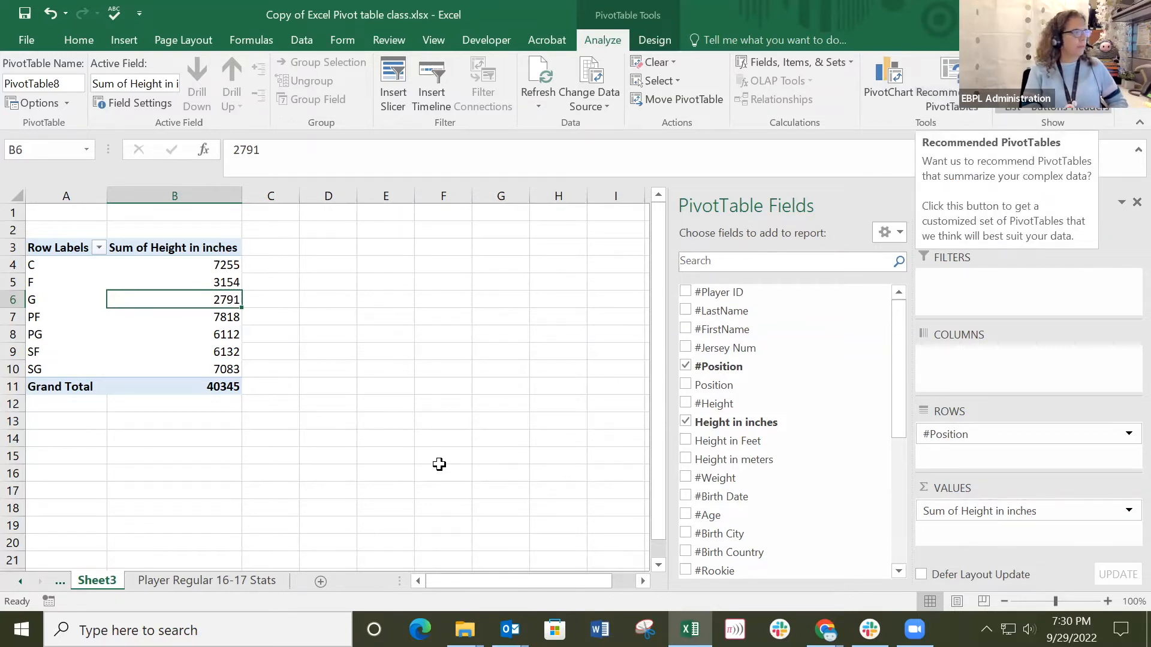
pyautogui.click(163, 247)
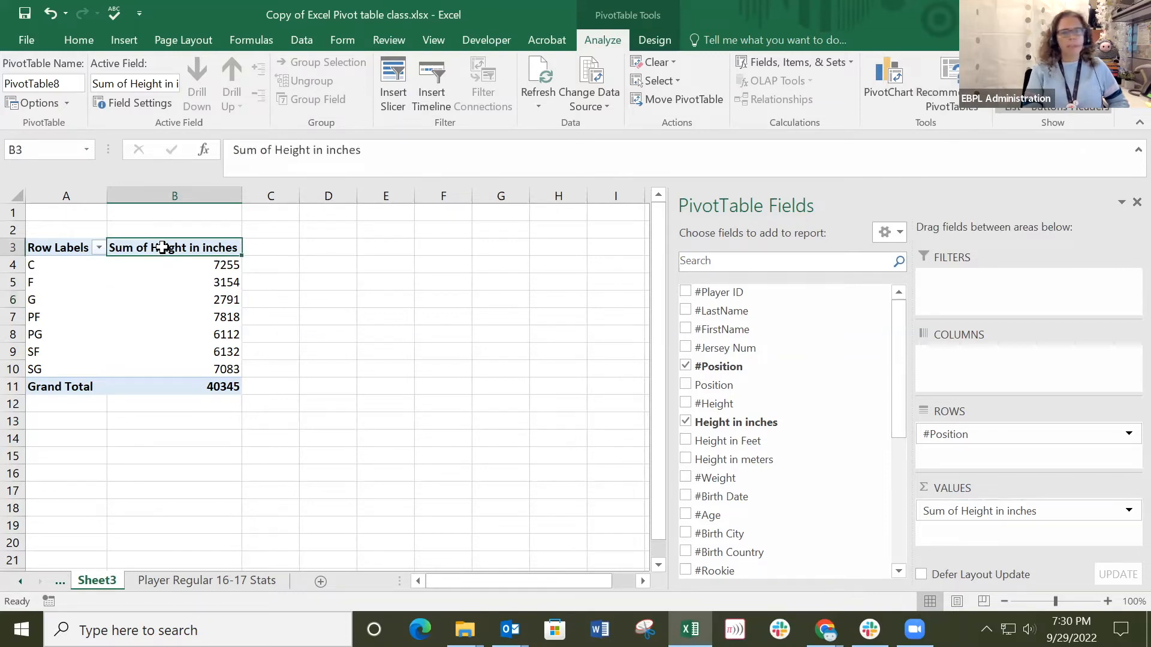
pyautogui.click(386, 298)
pyautogui.rightClick(186, 248)
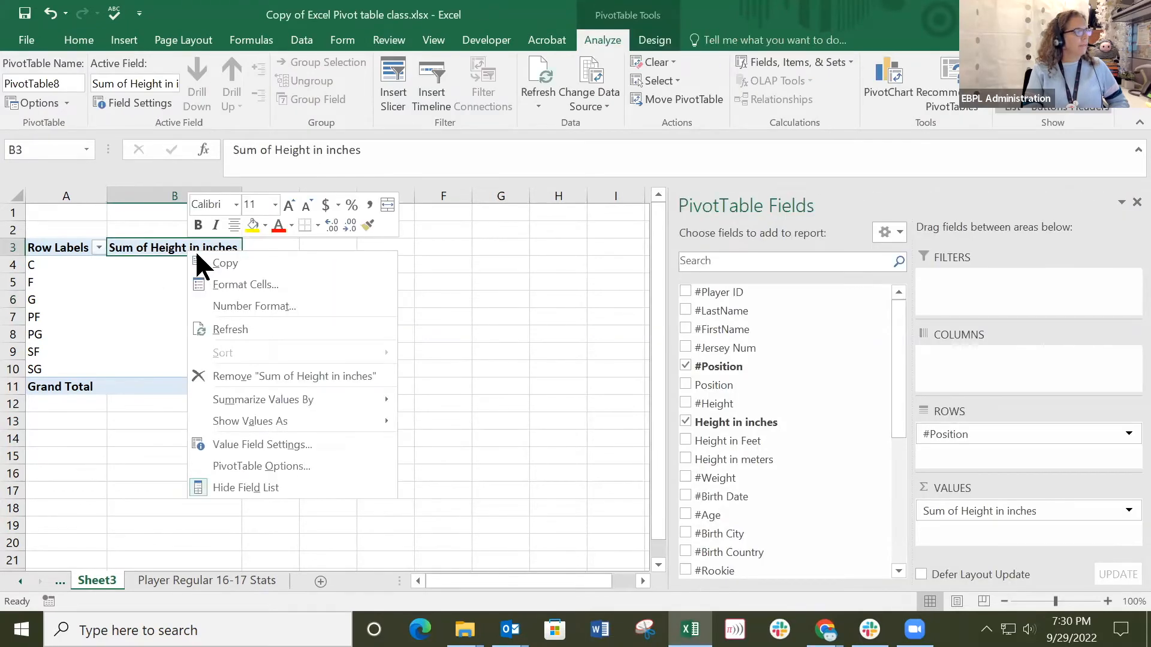
pyautogui.moveTo(348, 398)
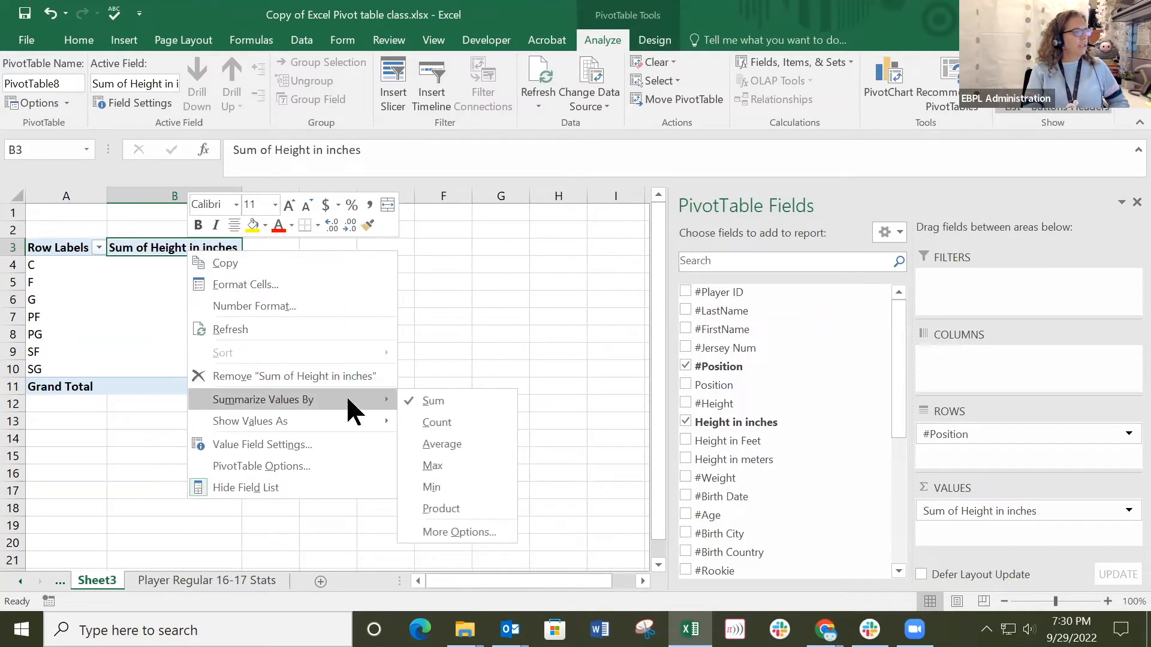
pyautogui.click(439, 420)
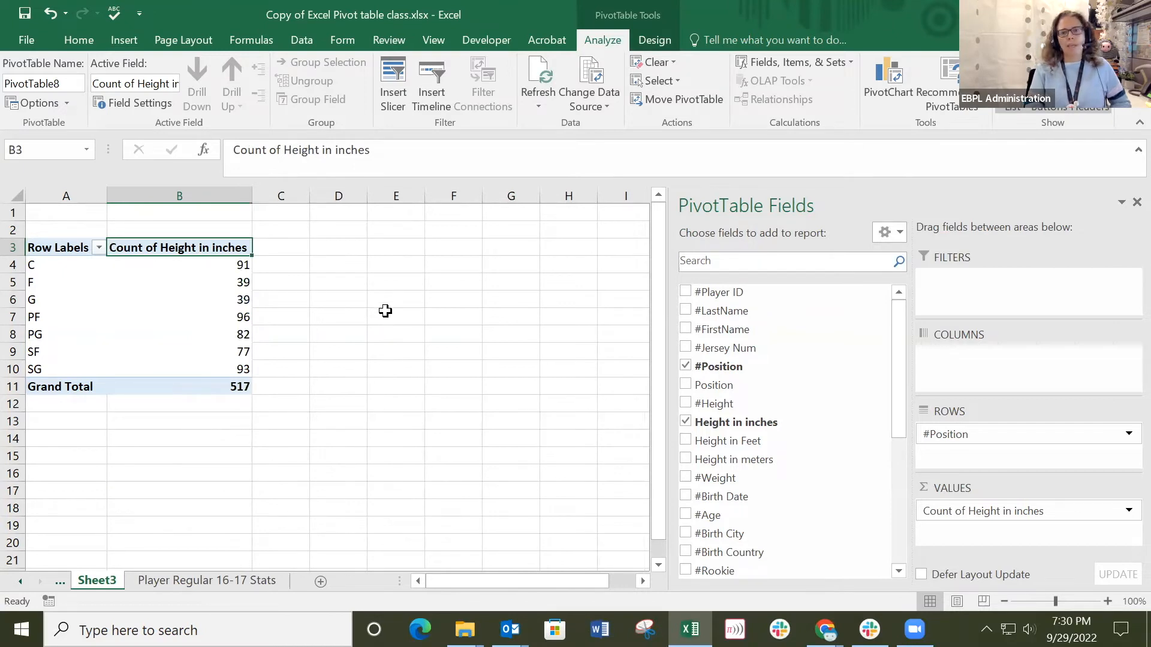
# Examine the Count of Height in inches for each player position in the pivot table.
pyautogui.click(181, 267)
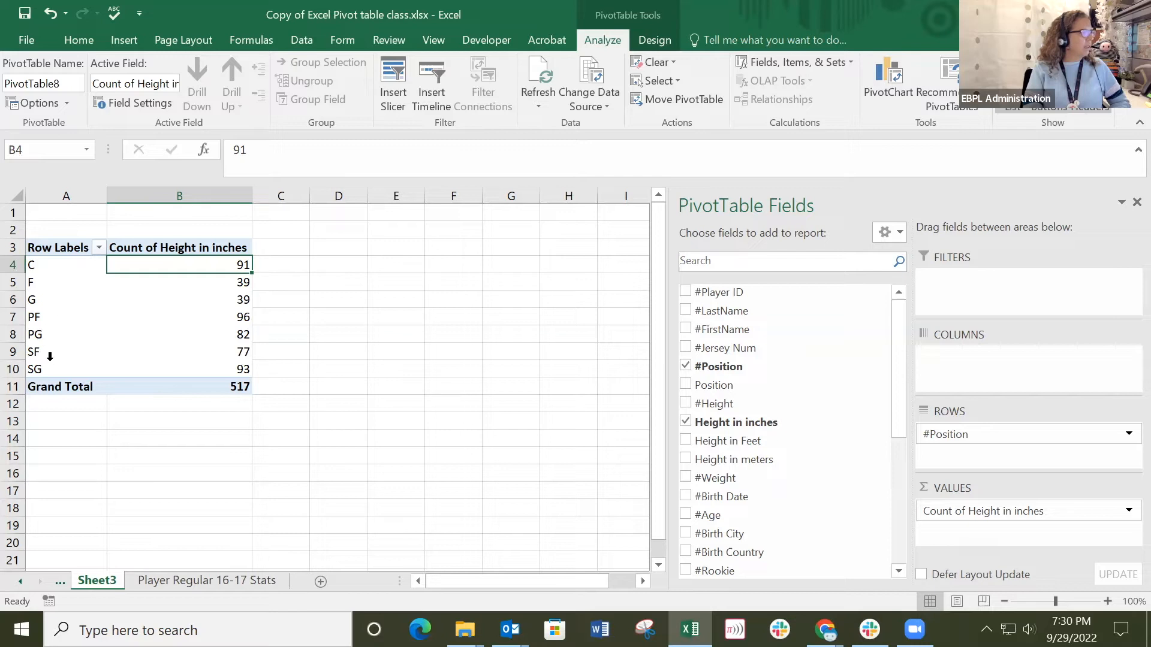
pyautogui.click(226, 286)
pyautogui.click(225, 300)
pyautogui.click(223, 317)
pyautogui.click(212, 348)
pyautogui.click(215, 367)
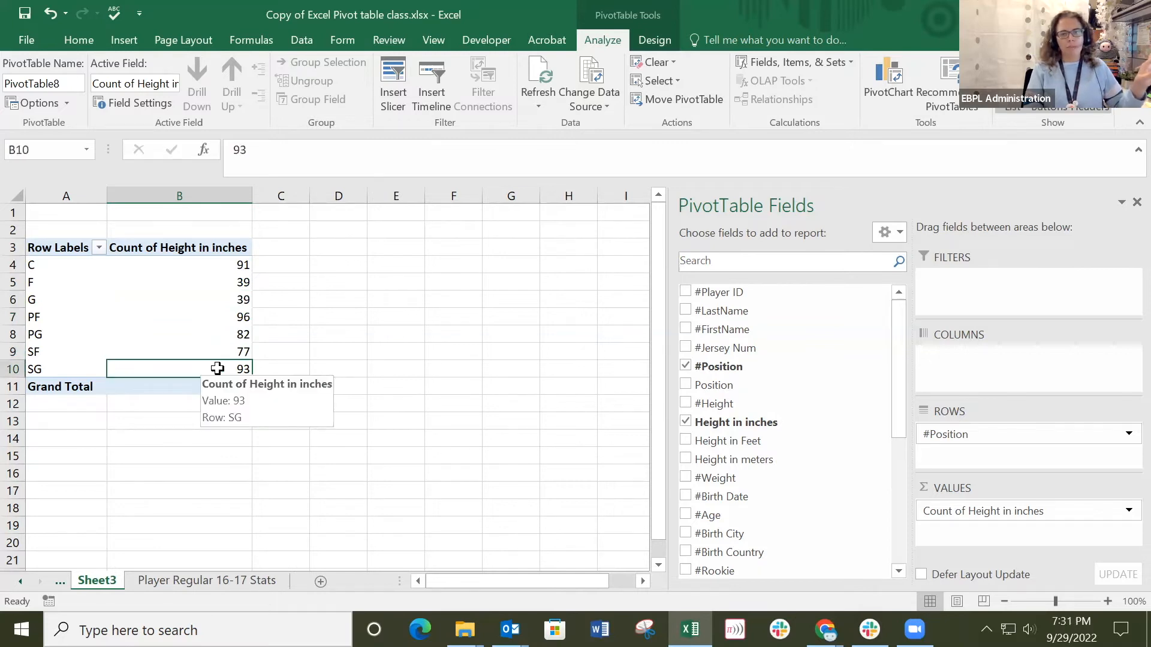
# Switch the Height in inches summary in the pivot table back to Sum.
pyautogui.click(160, 248)
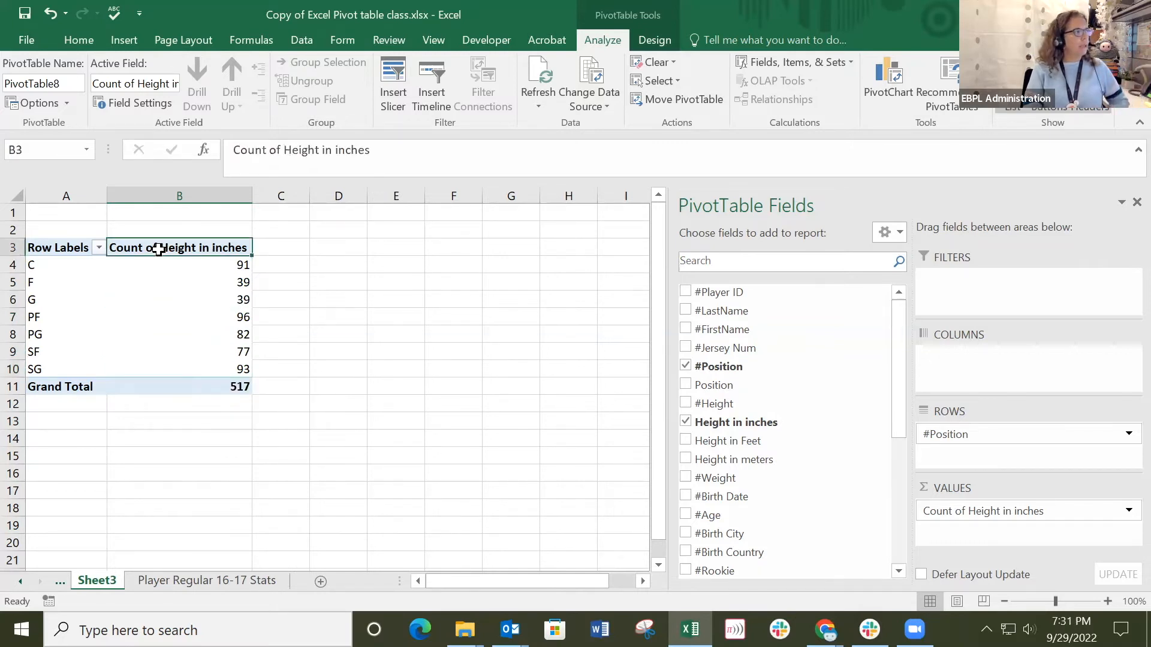
pyautogui.rightClick(158, 246)
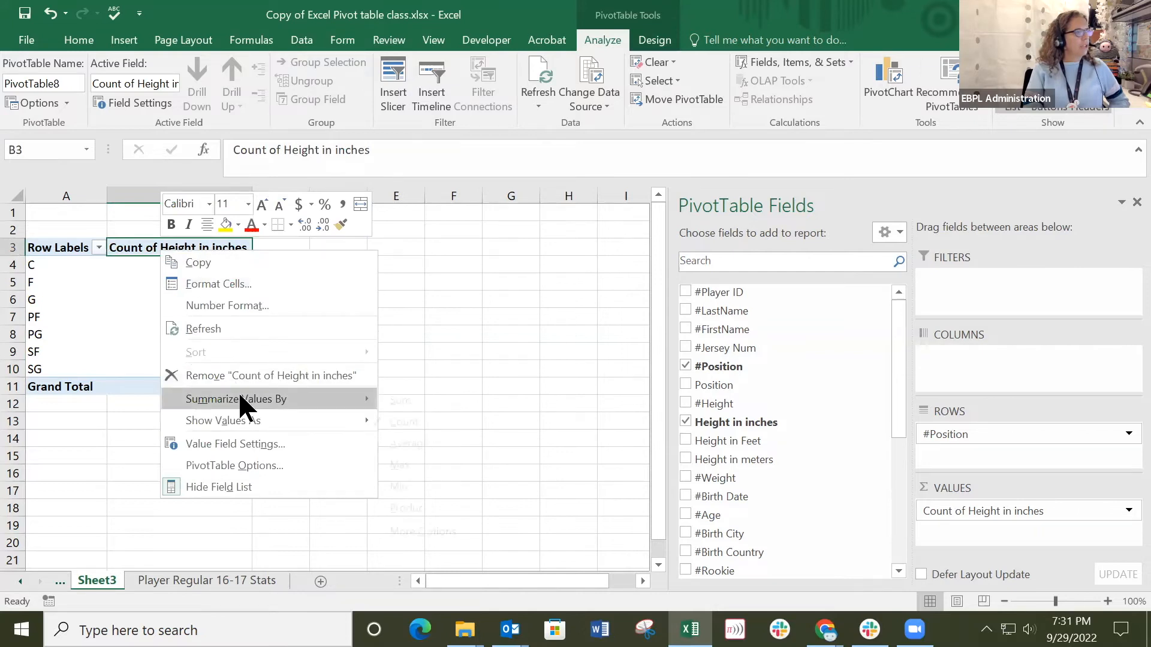
pyautogui.moveTo(238, 396)
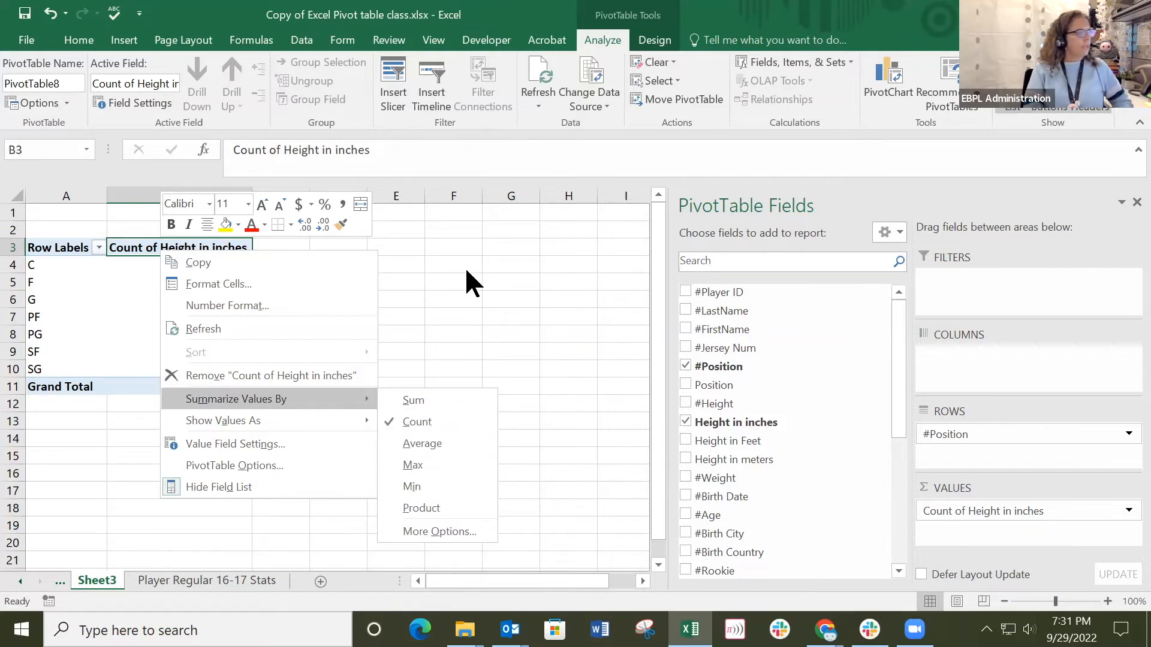
pyautogui.click(410, 400)
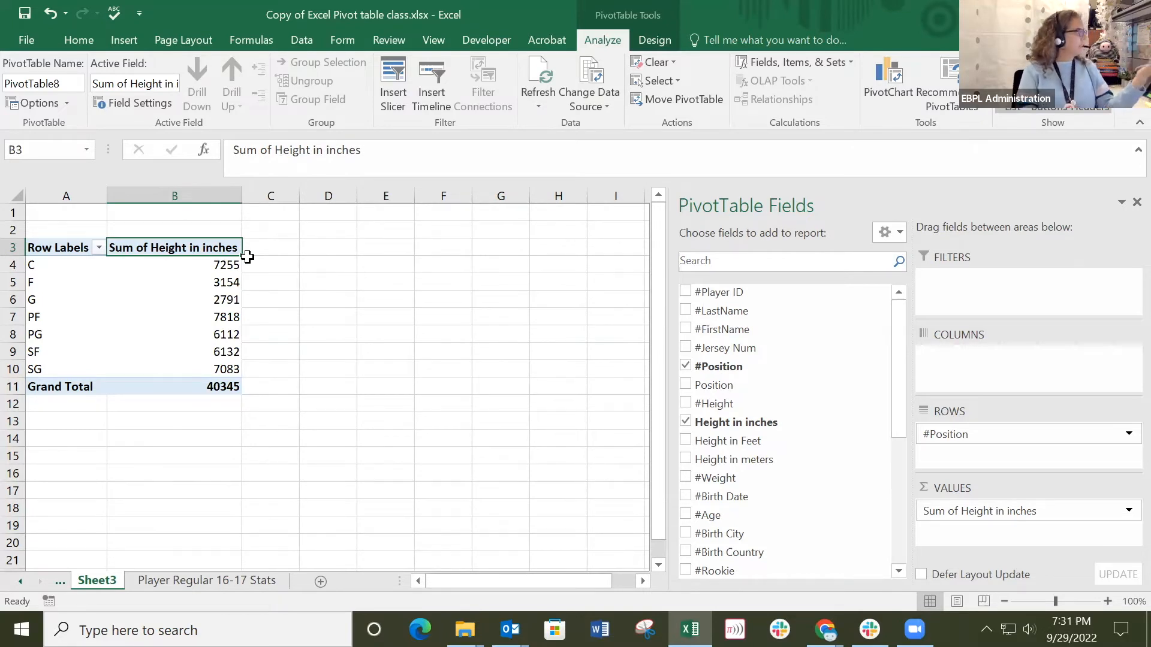
# Switch to the Chrome window.
pyautogui.hotkey('alt', 'Tab')
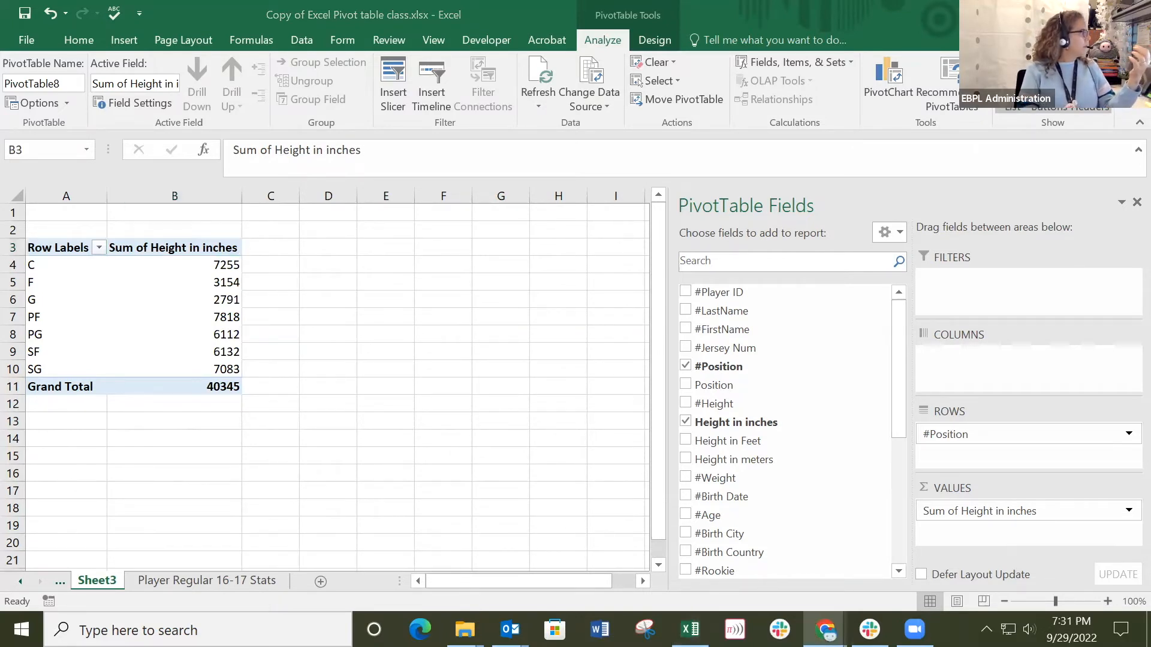
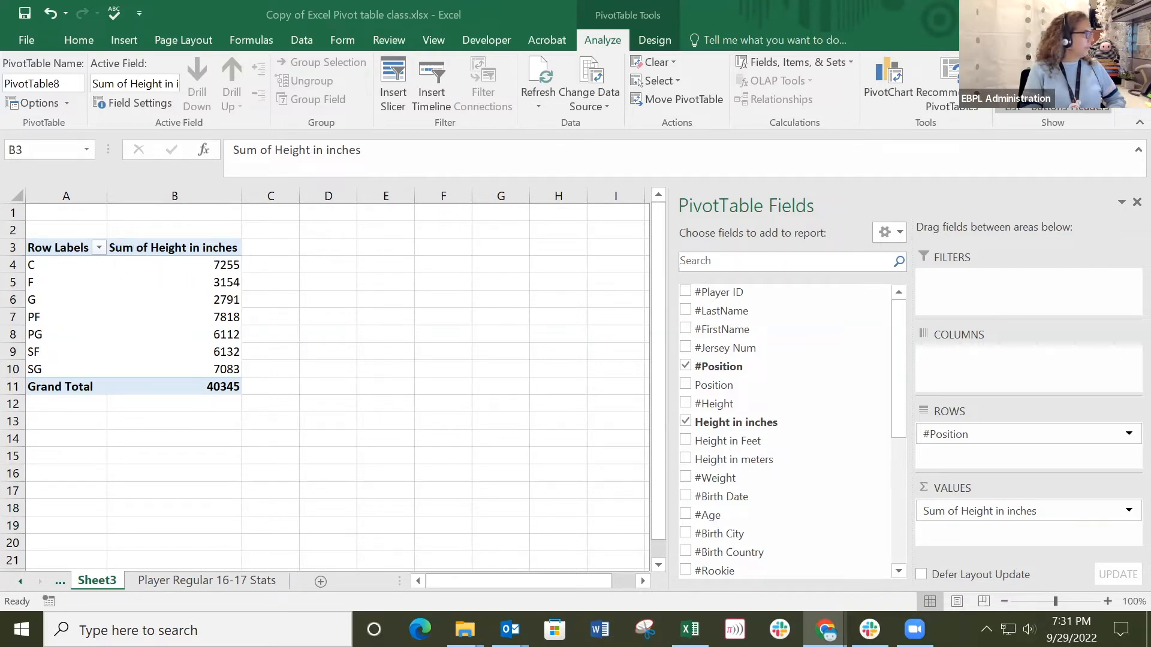
# Replace #Position with #LastName as the row field of the Height in inches pivot table.
pyautogui.click(155, 250)
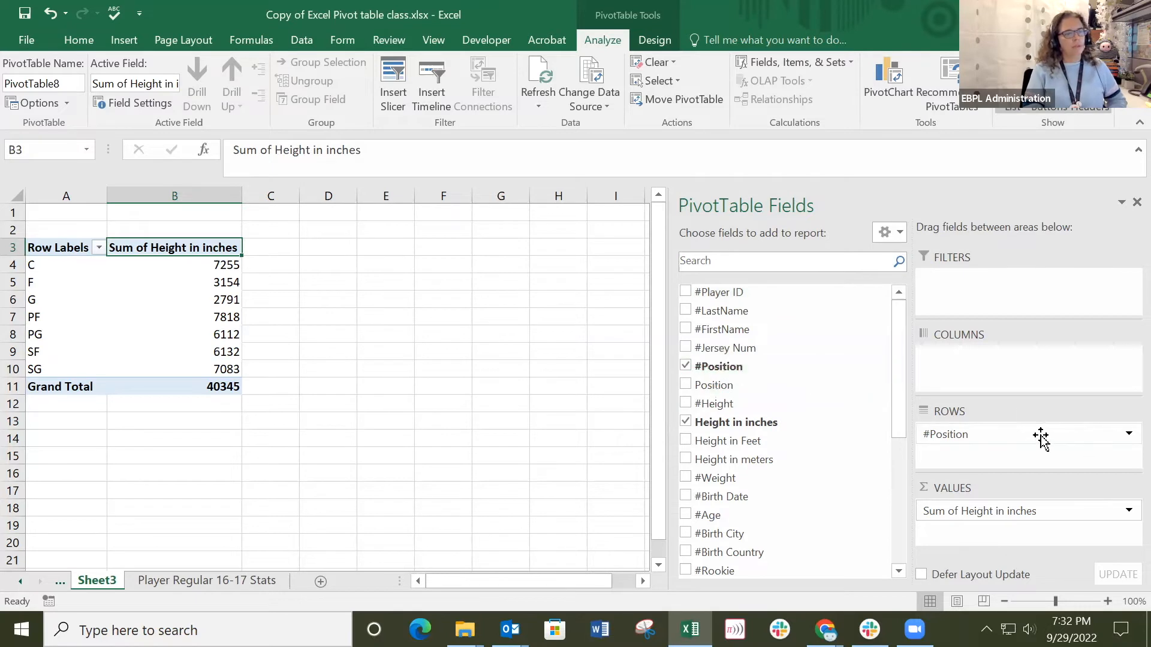
pyautogui.click(685, 366)
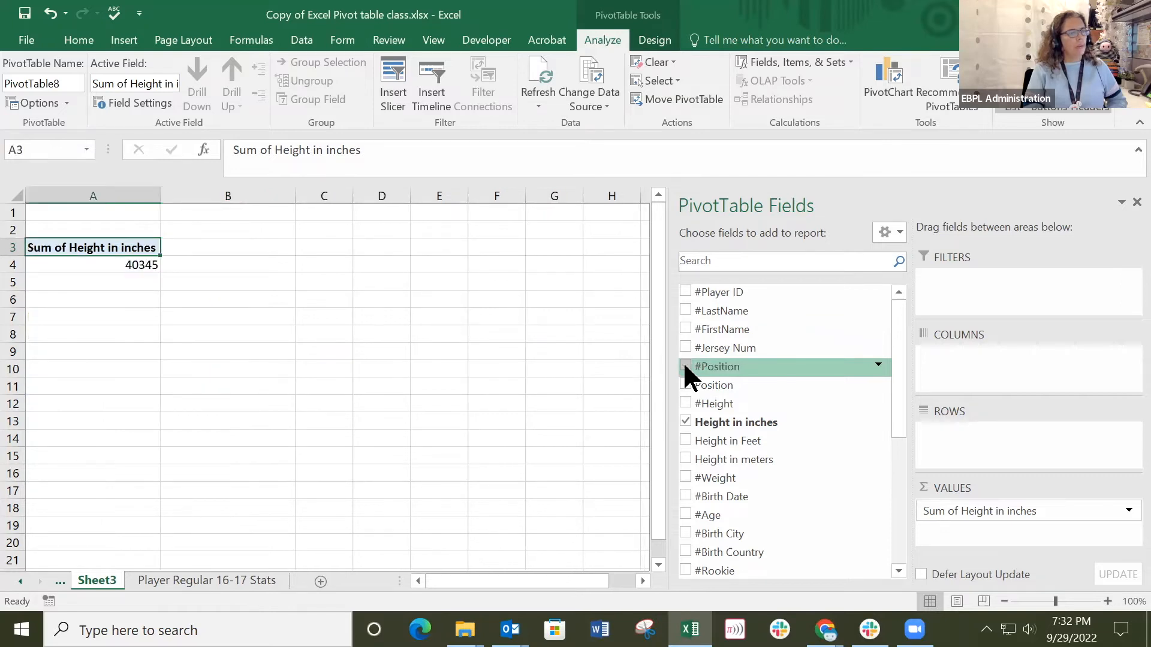
pyautogui.click(686, 310)
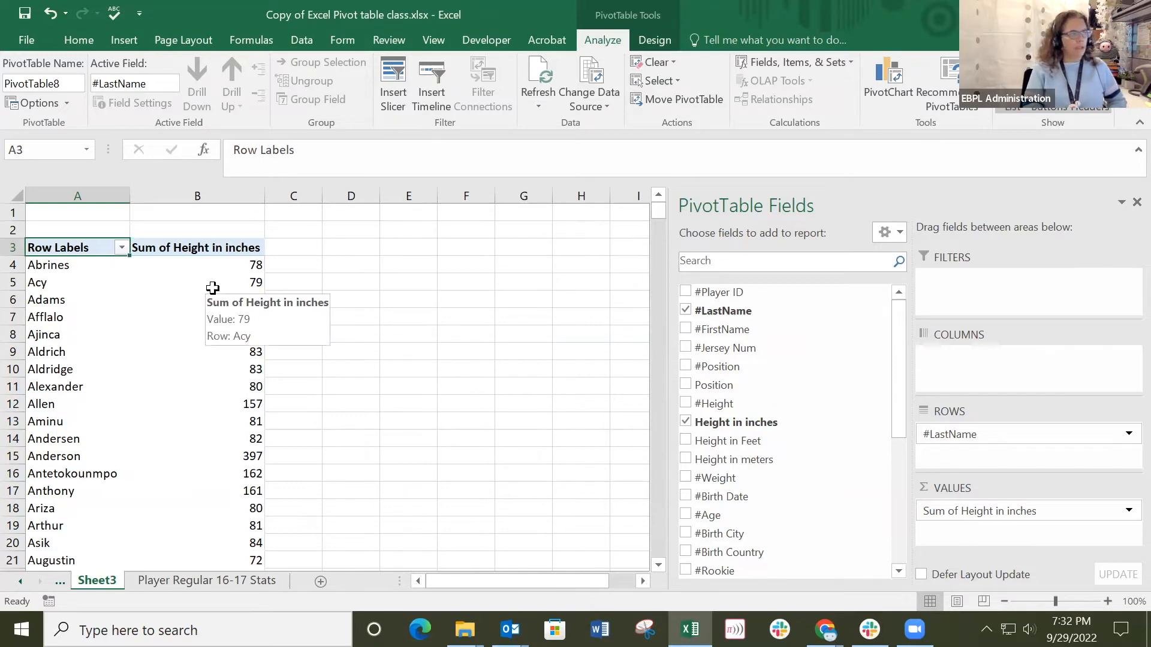
# Review the Height in inches column on the Player Regular 16-17 Stats sheet and return to Sheet3.
pyautogui.click(203, 585)
pyautogui.moveTo(526, 222); pyautogui.dragTo(522, 563)
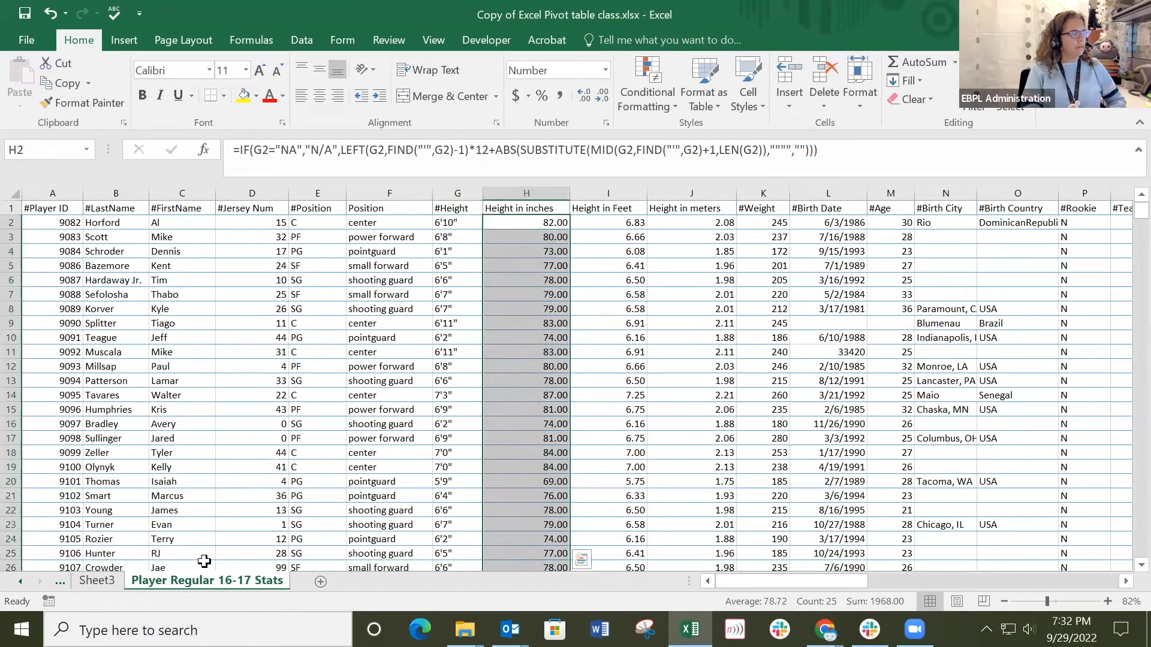
pyautogui.click(95, 577)
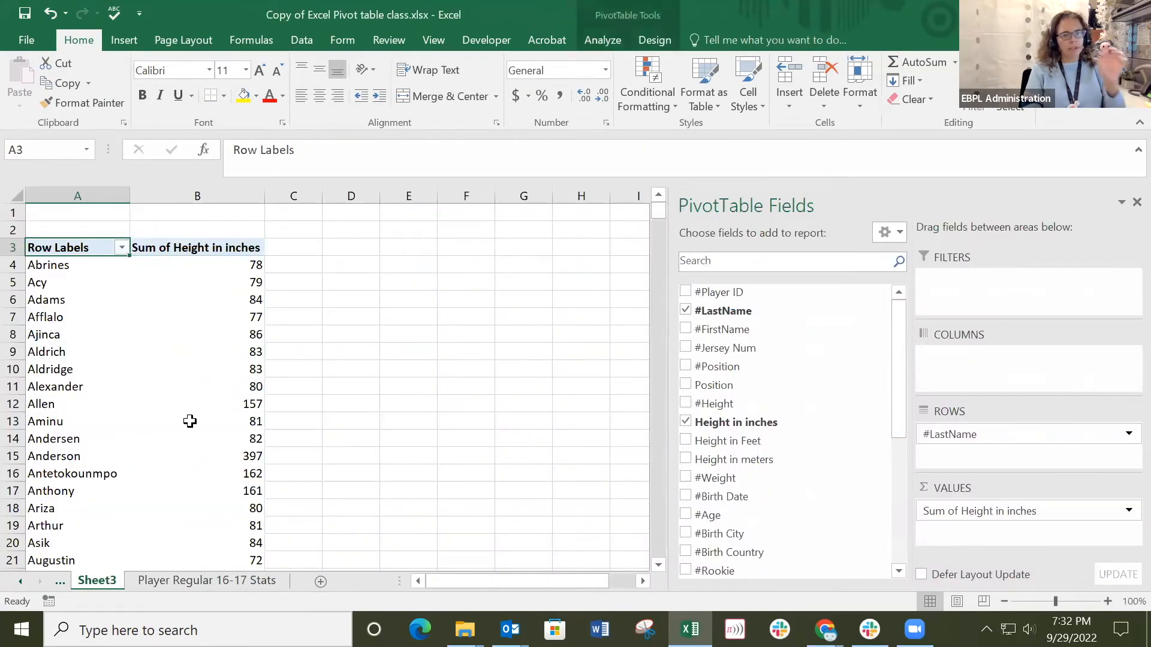
pyautogui.moveTo(190, 422)
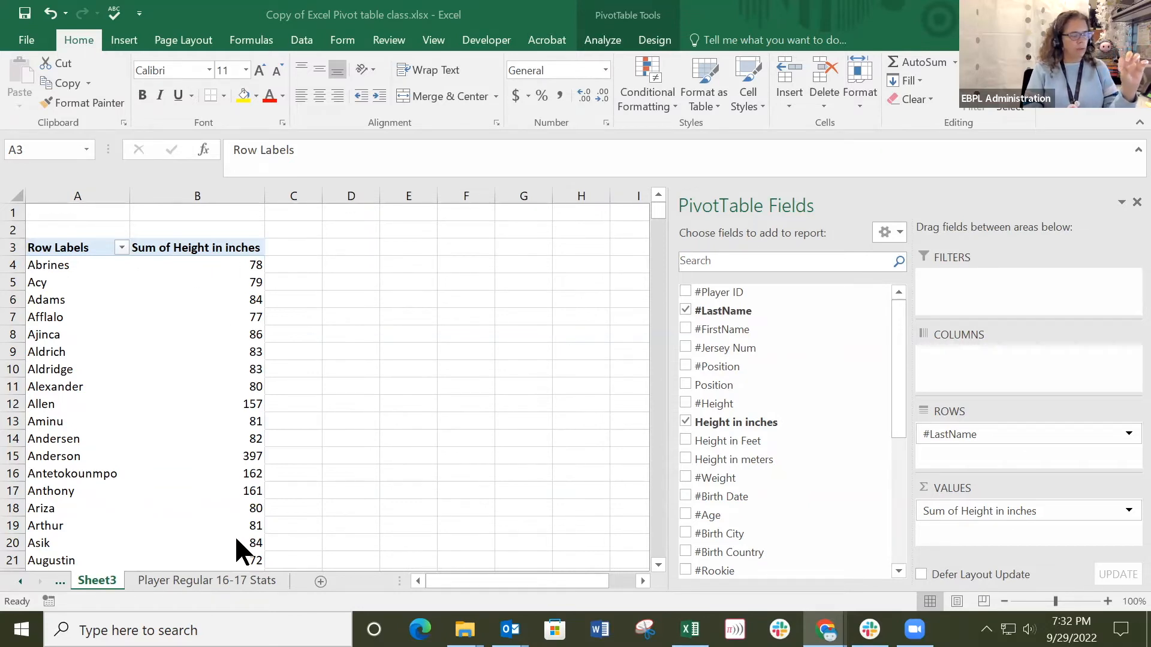
# Filter the pivot table's last names to the top 10 items by Sum of Height in inches.
pyautogui.click(120, 248)
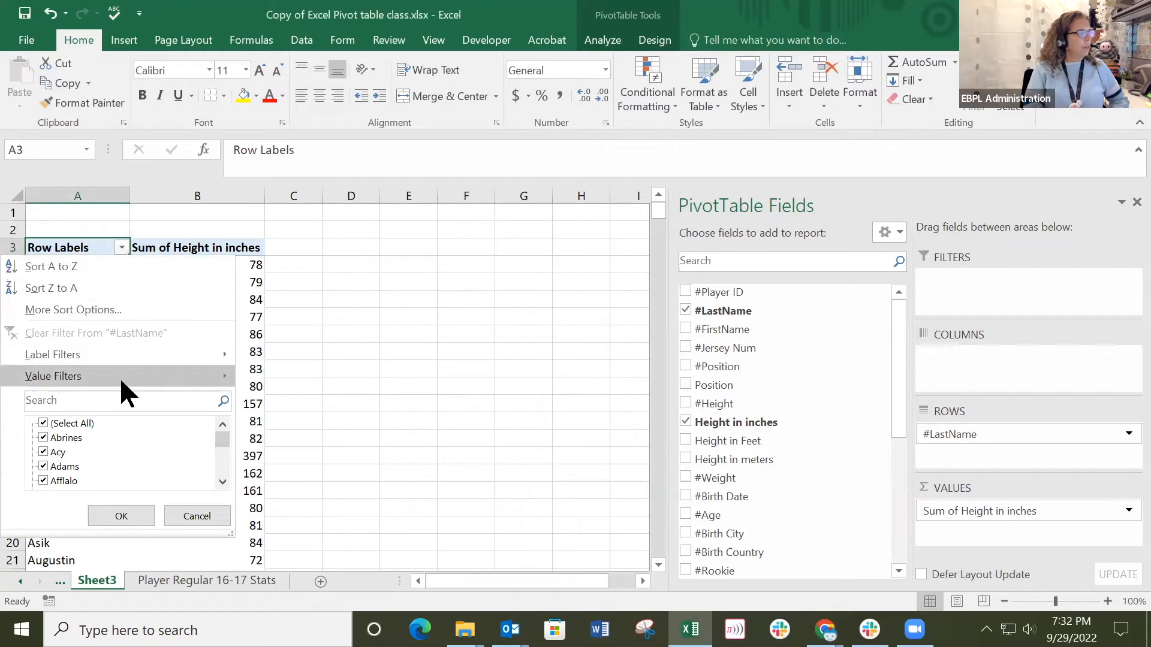
pyautogui.moveTo(120, 375)
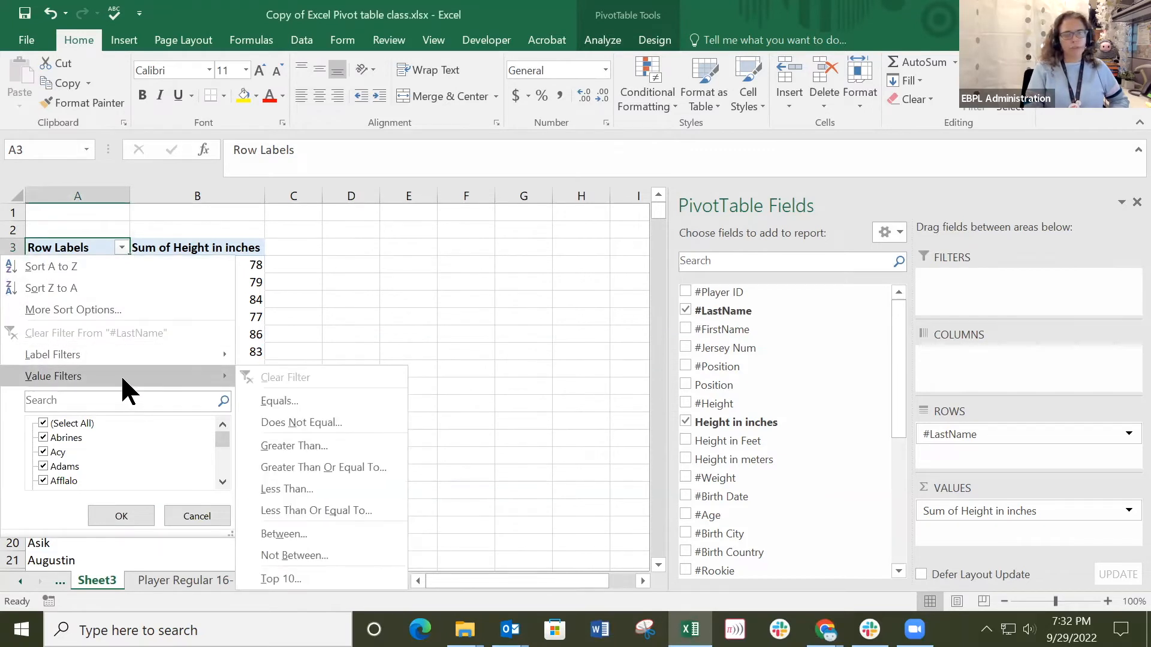
pyautogui.click(286, 578)
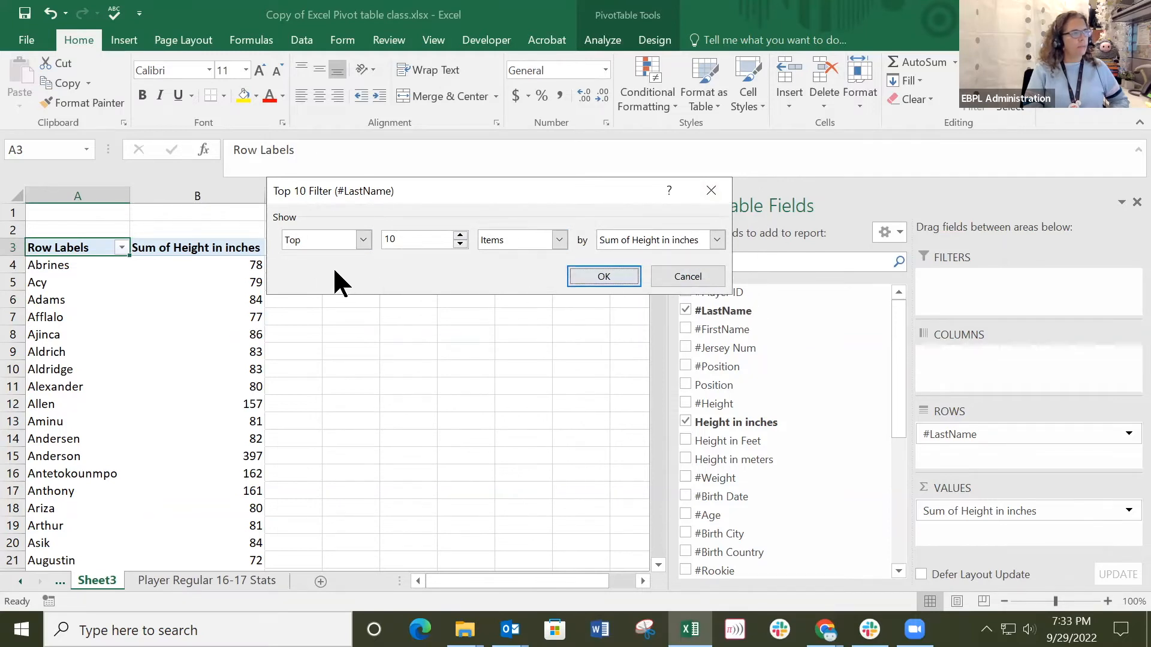
pyautogui.click(363, 240)
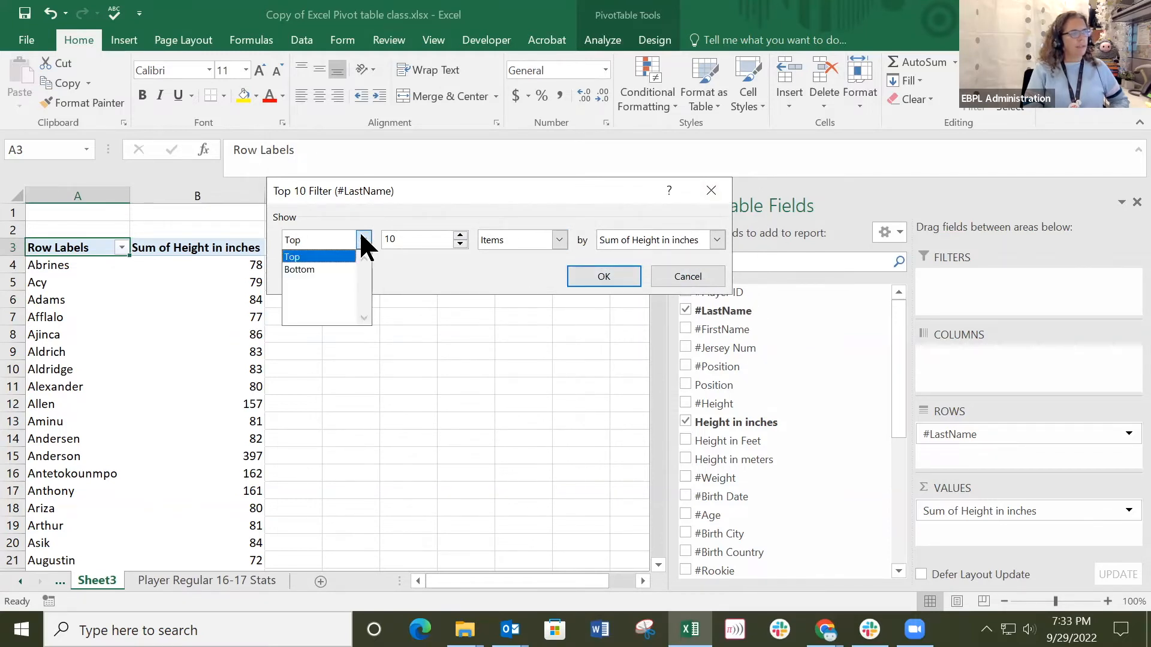
pyautogui.click(453, 276)
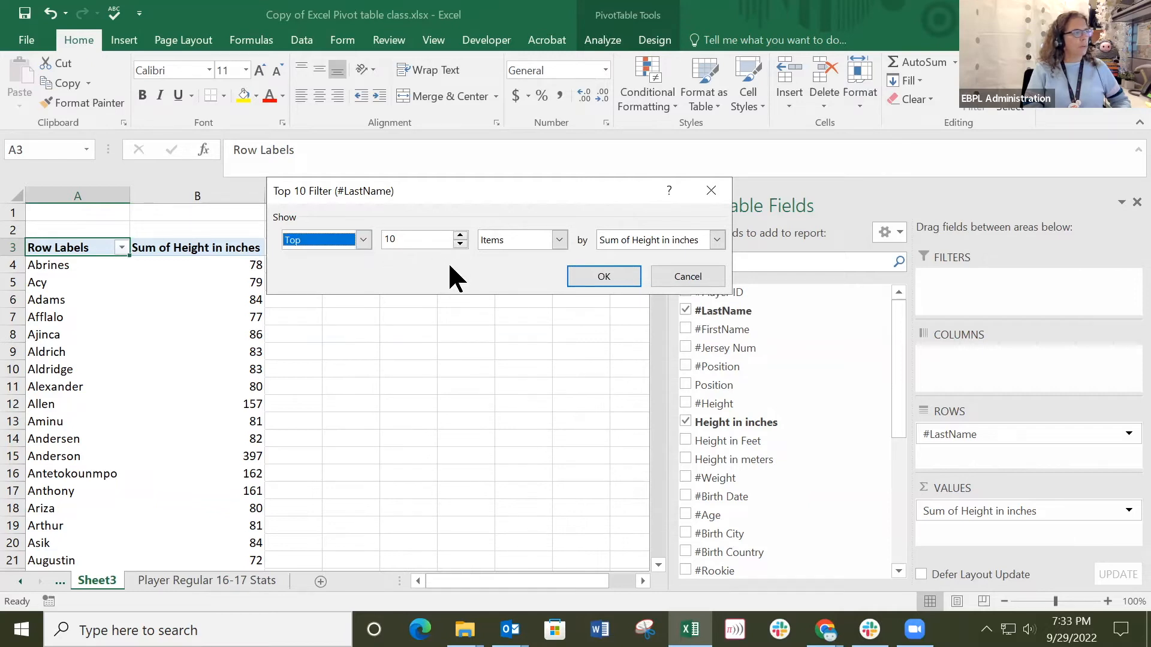
pyautogui.press('Tab')
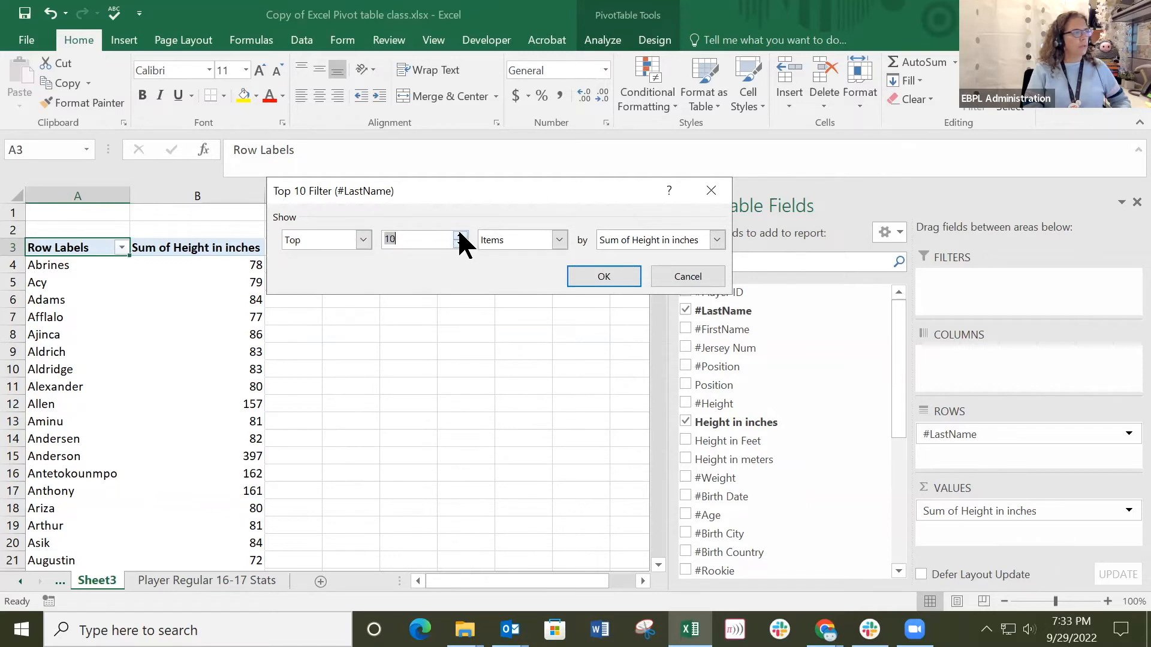
pyautogui.click(717, 239)
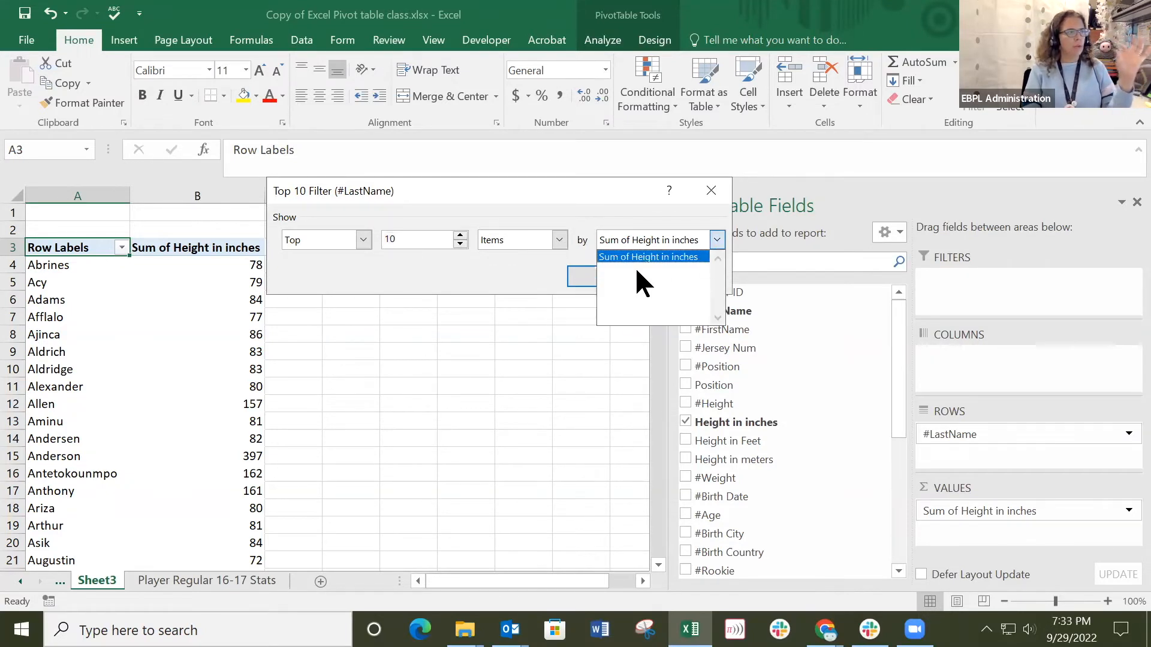
pyautogui.click(696, 258)
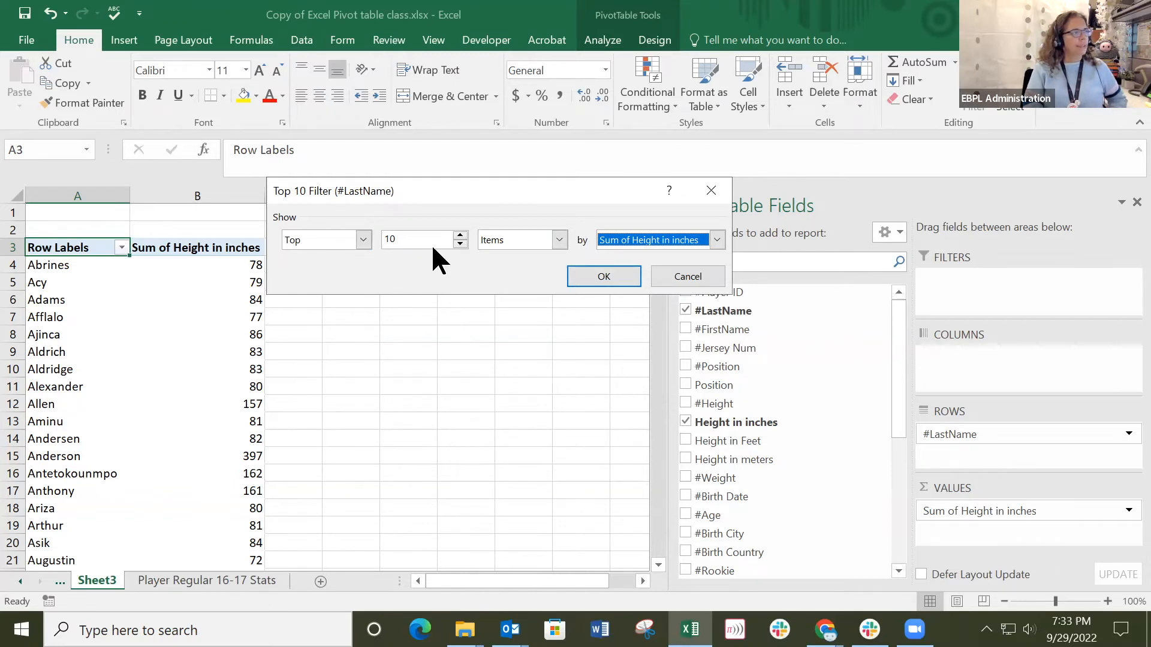
pyautogui.click(603, 276)
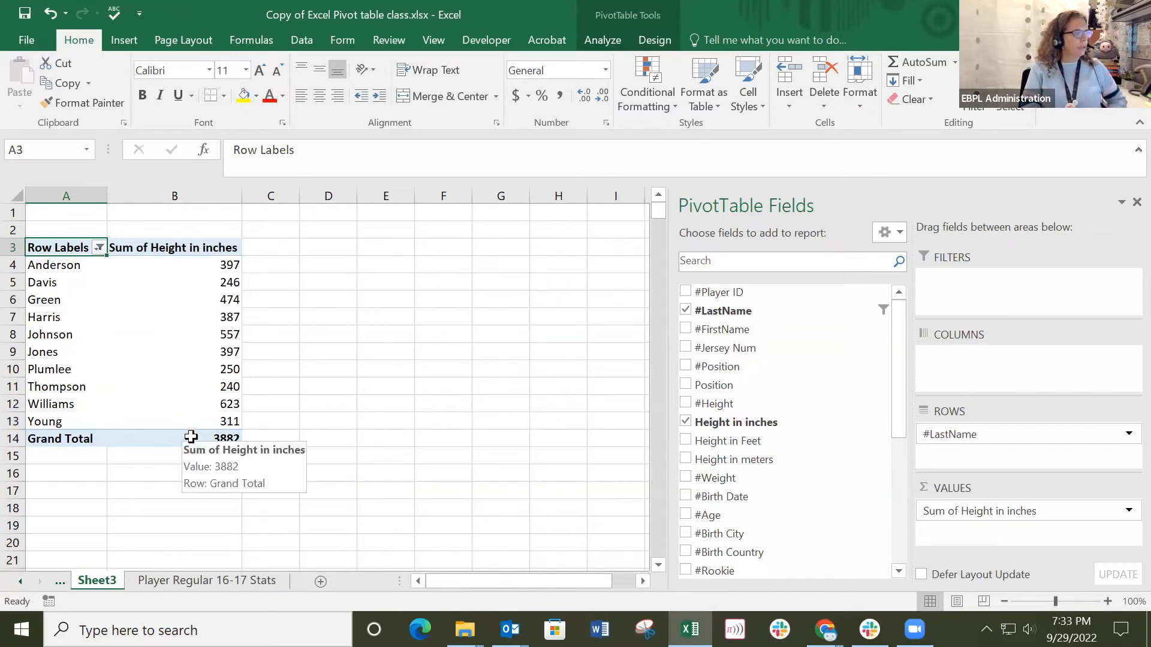
# Examine the first last name's summed height in the filtered pivot table and check the source on the Player Regular 16-17 Stats sheet.
pyautogui.click(214, 265)
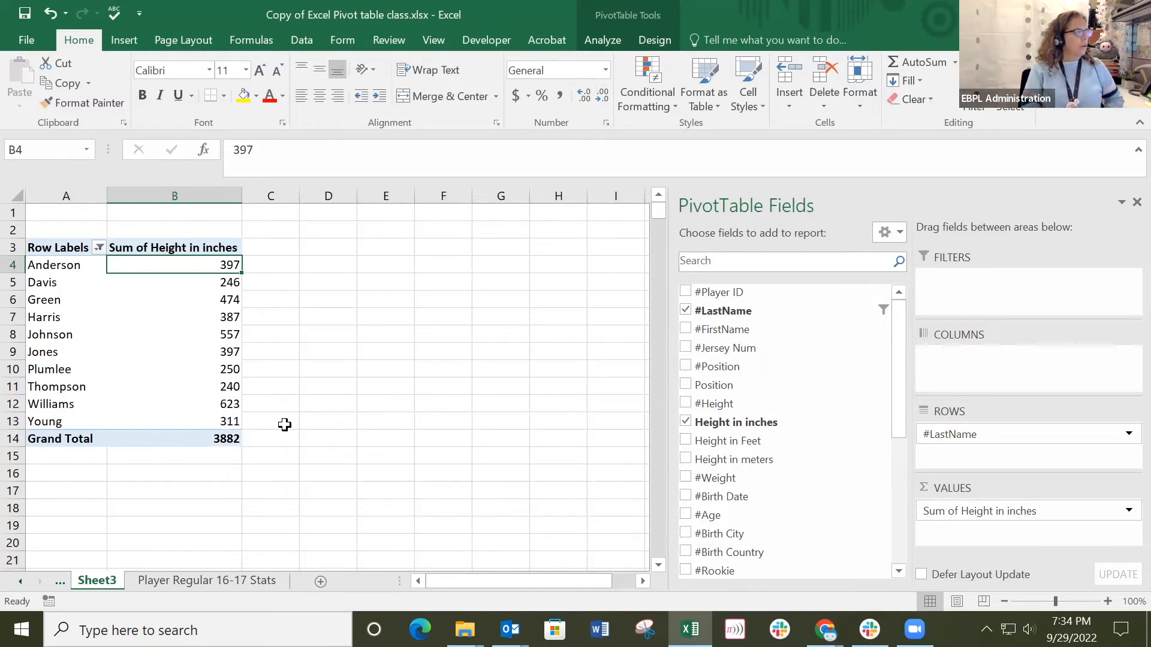
pyautogui.click(203, 582)
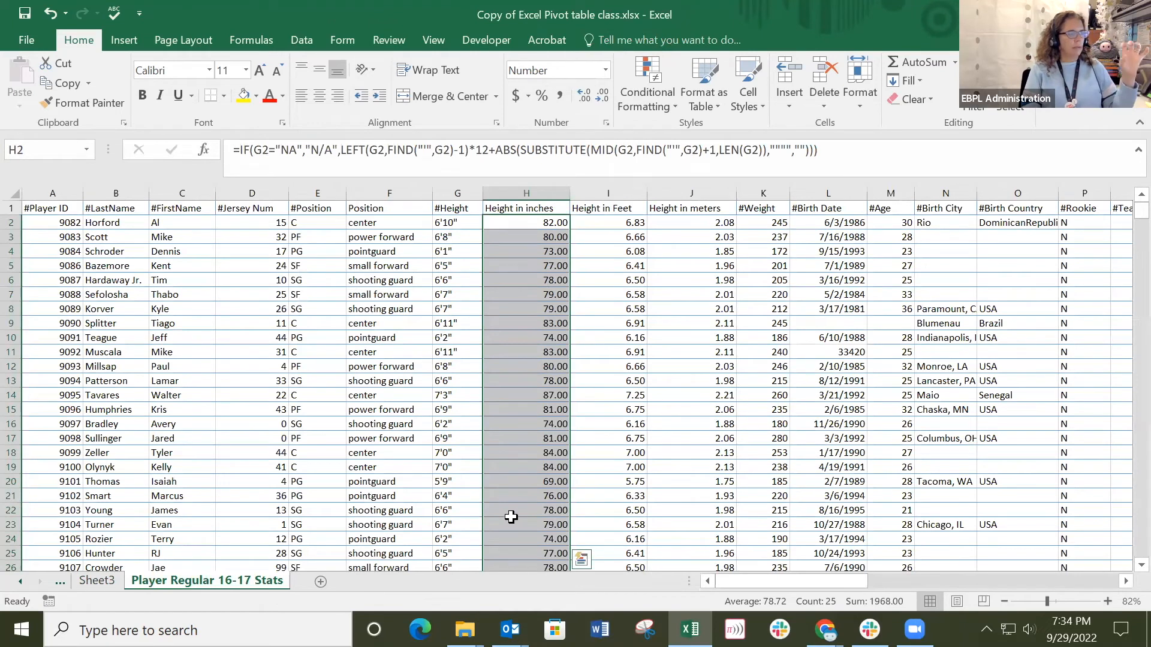
pyautogui.click(97, 580)
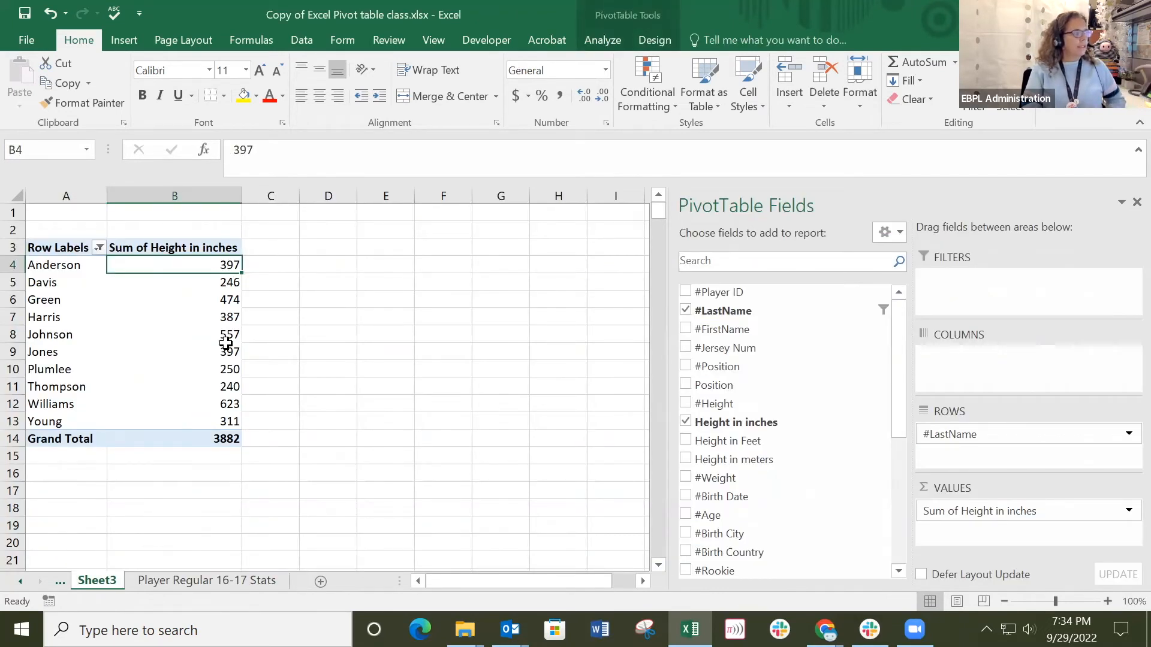
pyautogui.moveTo(226, 343)
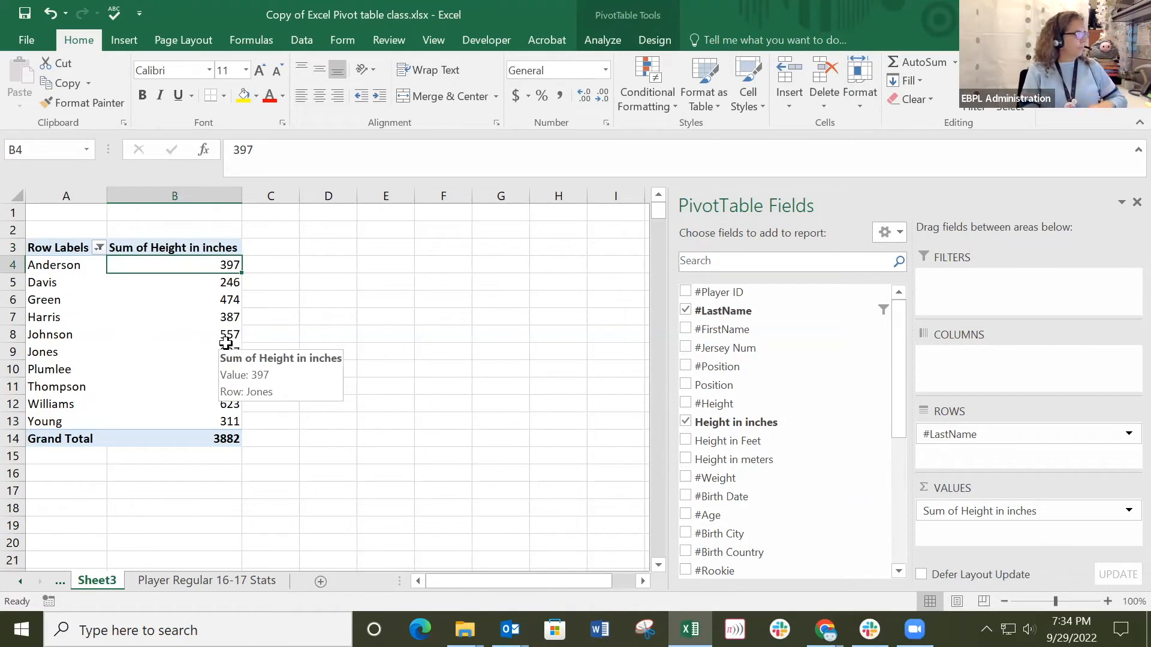
pyautogui.scroll(-1, 226, 343)
pyautogui.scroll(1, 226, 343)
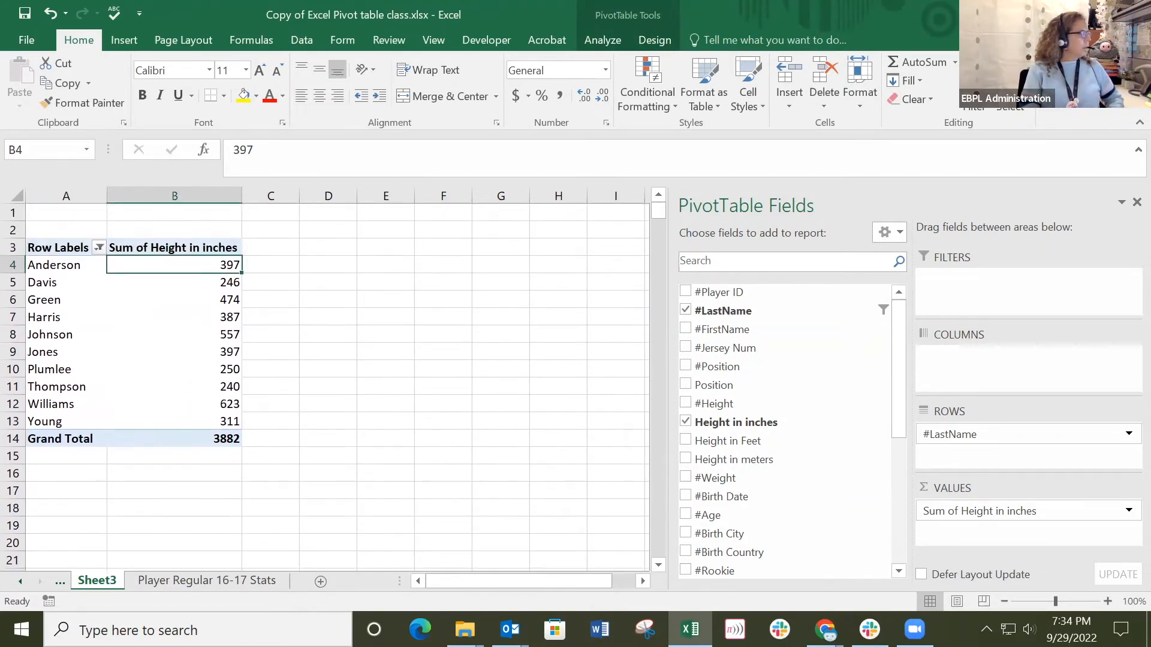
pyautogui.hotkey('alt', 'Tab')
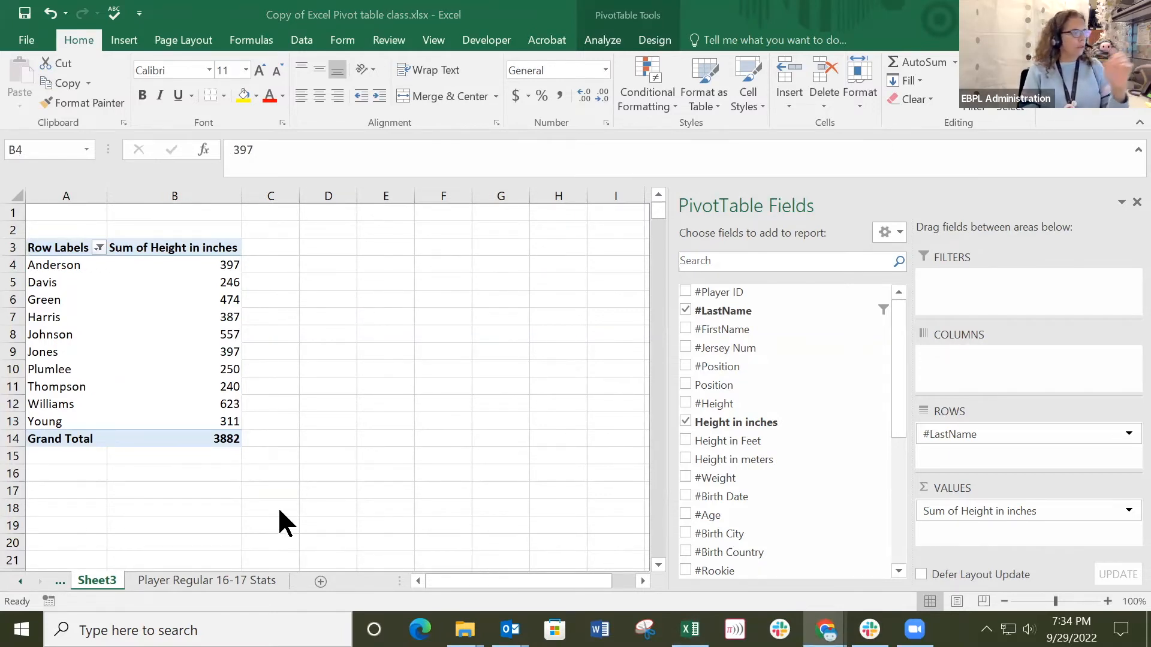
pyautogui.click(59, 267)
pyautogui.click(59, 268)
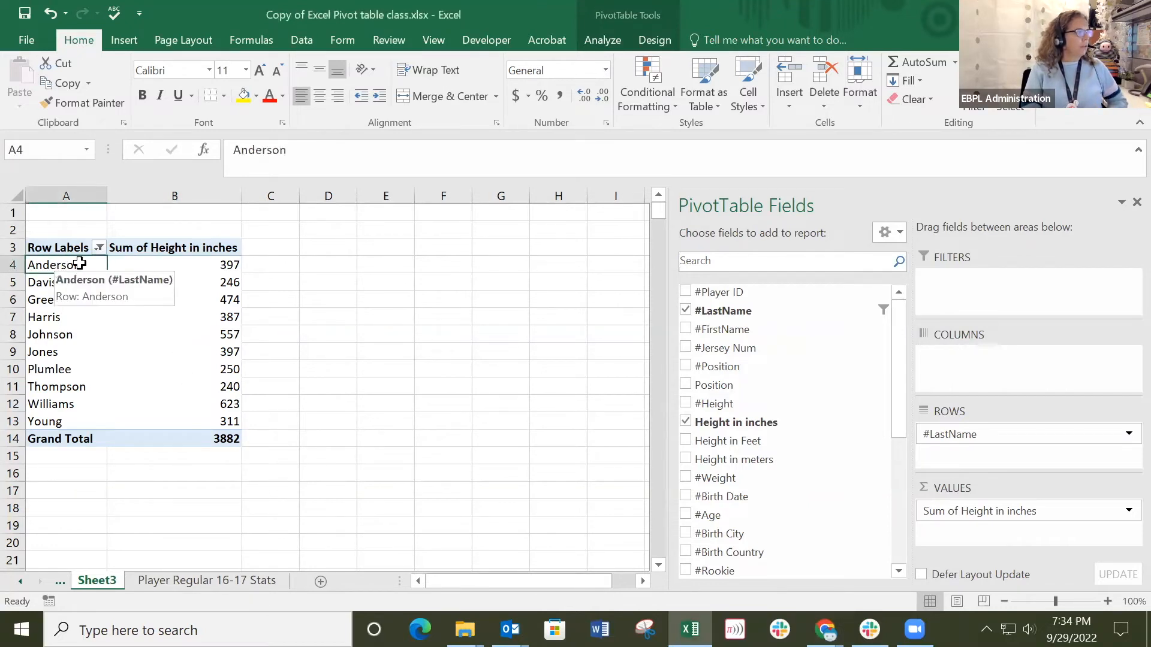
pyautogui.click(216, 266)
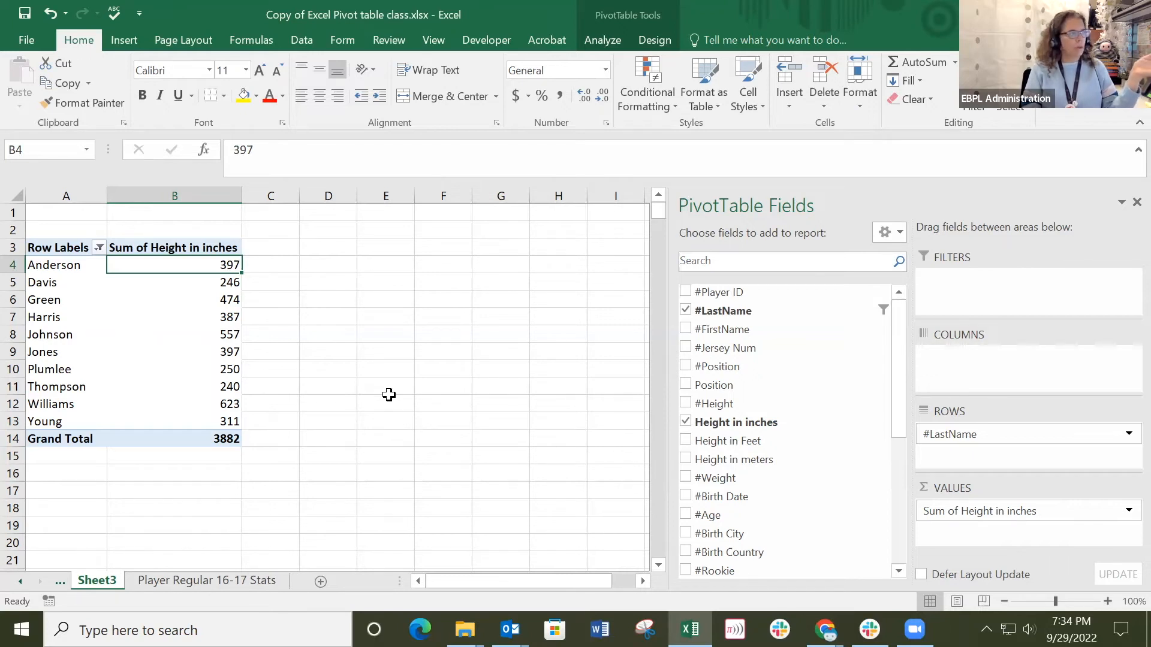
# Add Height in Feet to the pivot table as both a row field and a value field.
pyautogui.click(686, 441)
pyautogui.moveTo(760, 442); pyautogui.dragTo(981, 533)
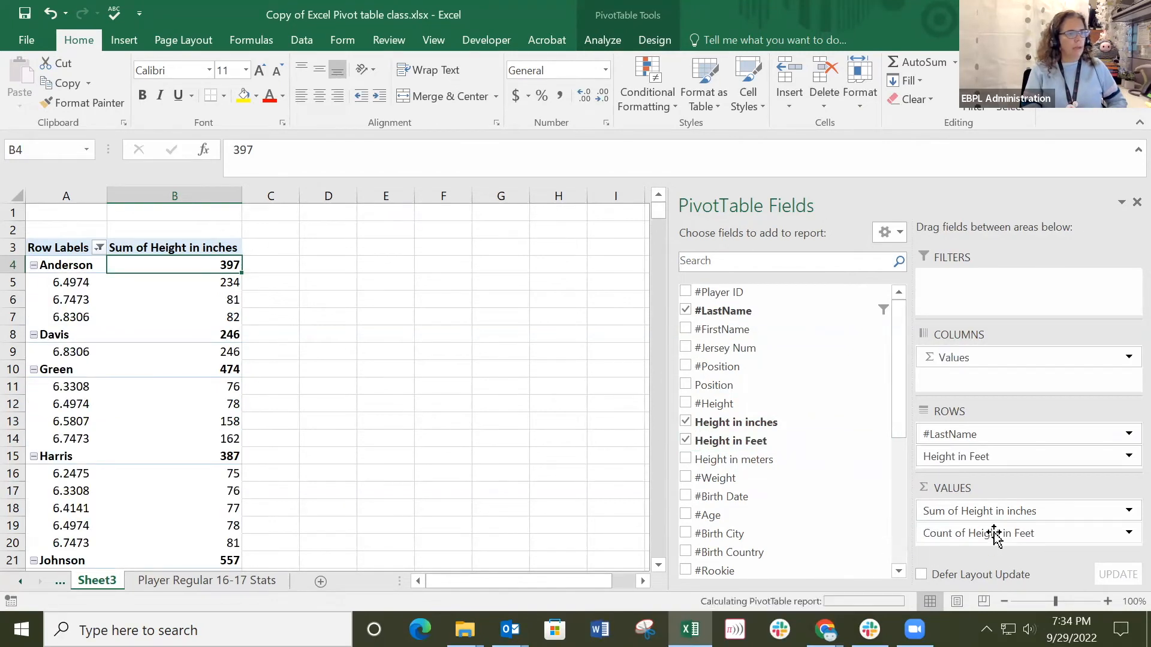
# Collapse the first last-name group and summarize the Height in Feet values by Sum.
pyautogui.click(314, 248)
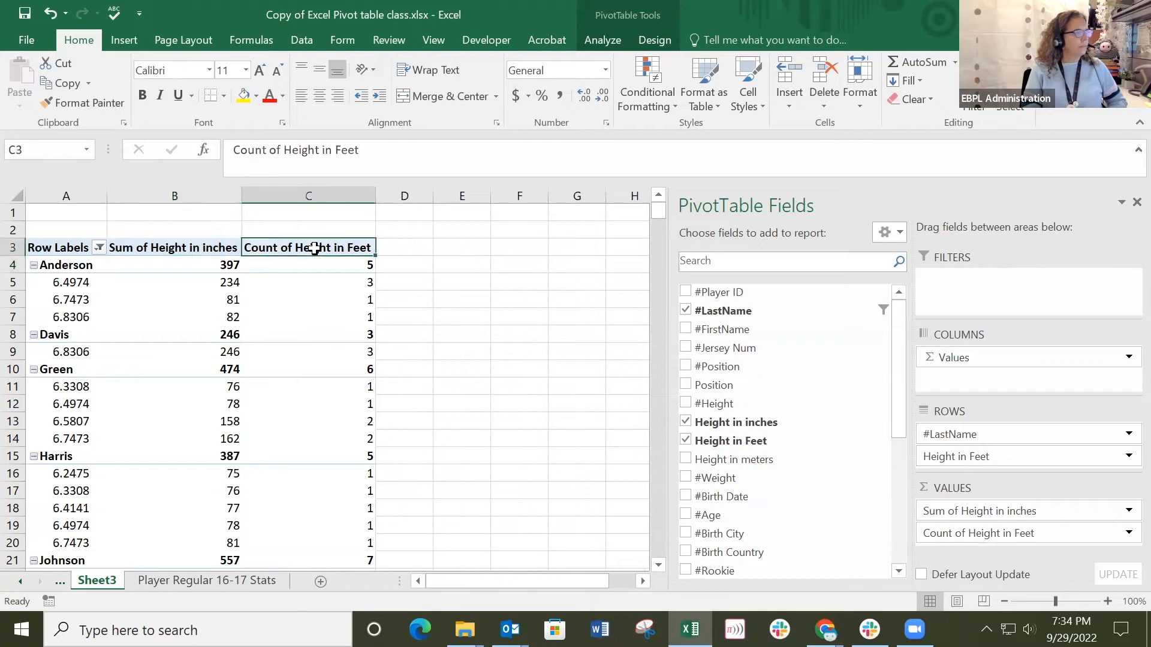
pyautogui.rightClick(315, 251)
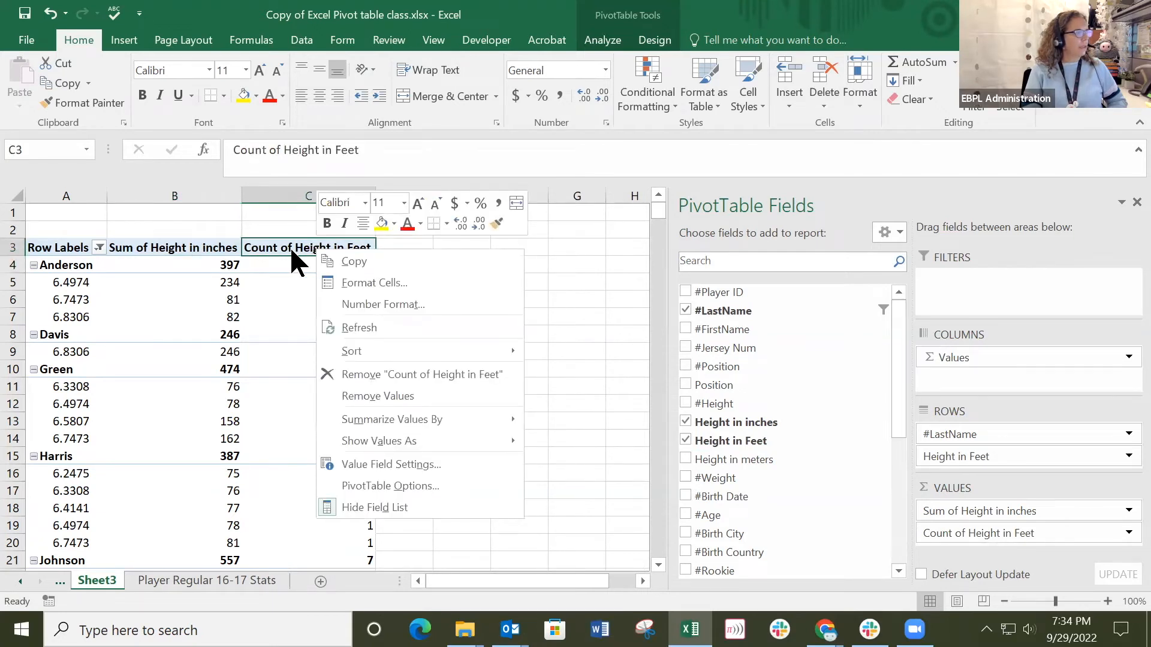
pyautogui.click(30, 262)
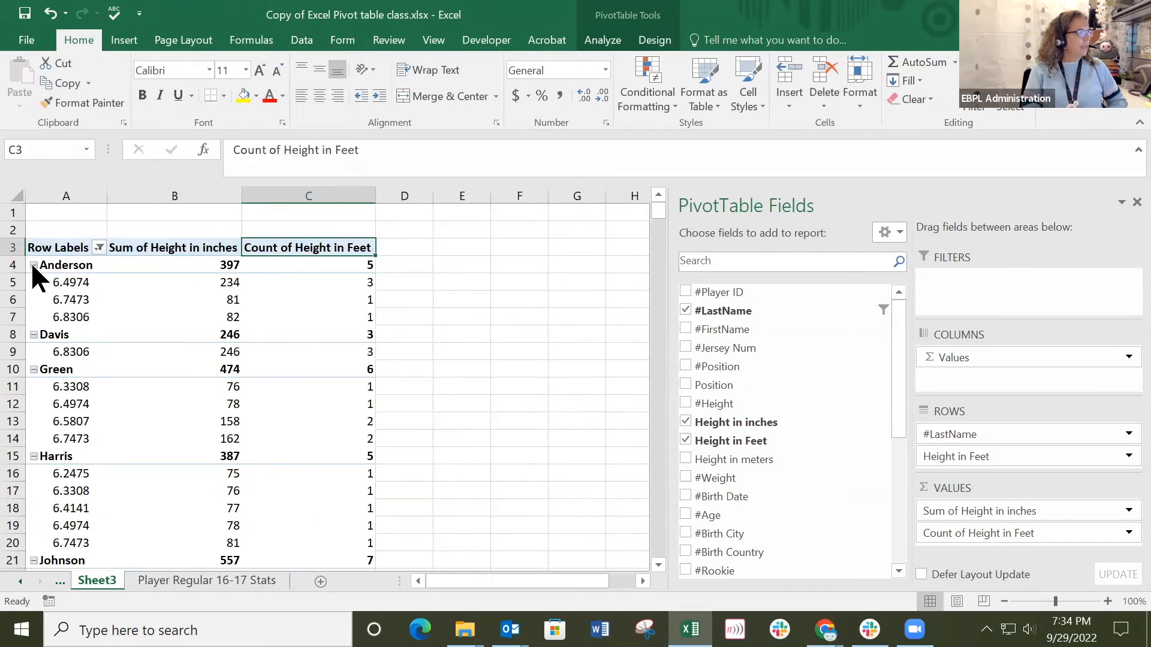
pyautogui.click(33, 265)
pyautogui.click(311, 247)
pyautogui.rightClick(316, 248)
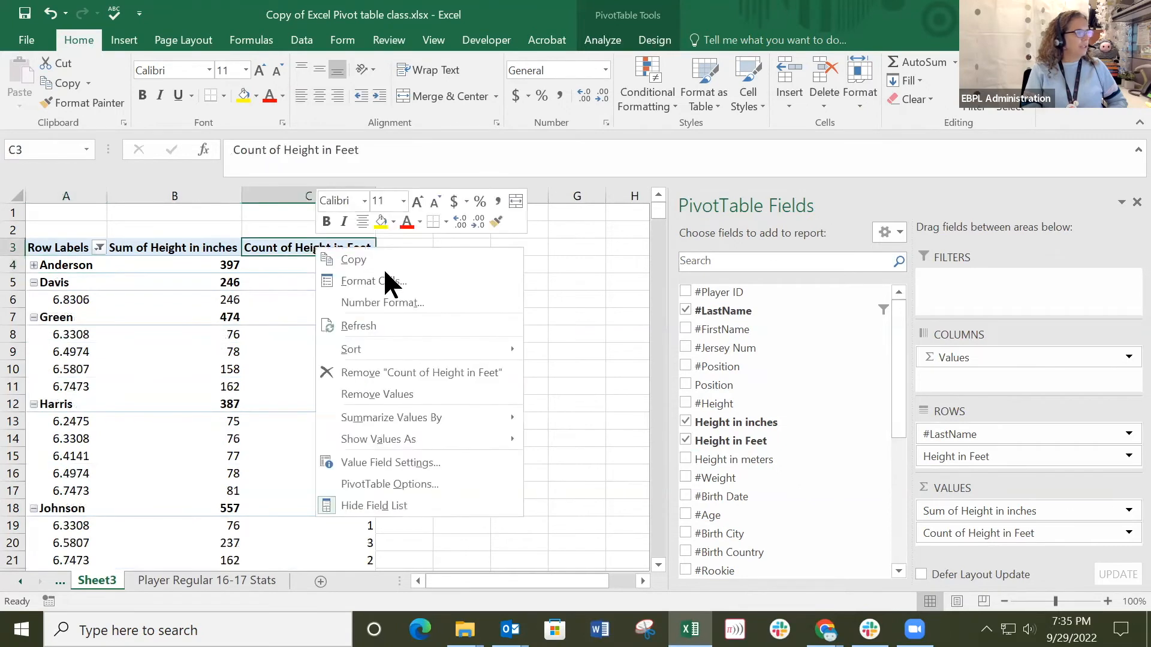
pyautogui.moveTo(418, 433)
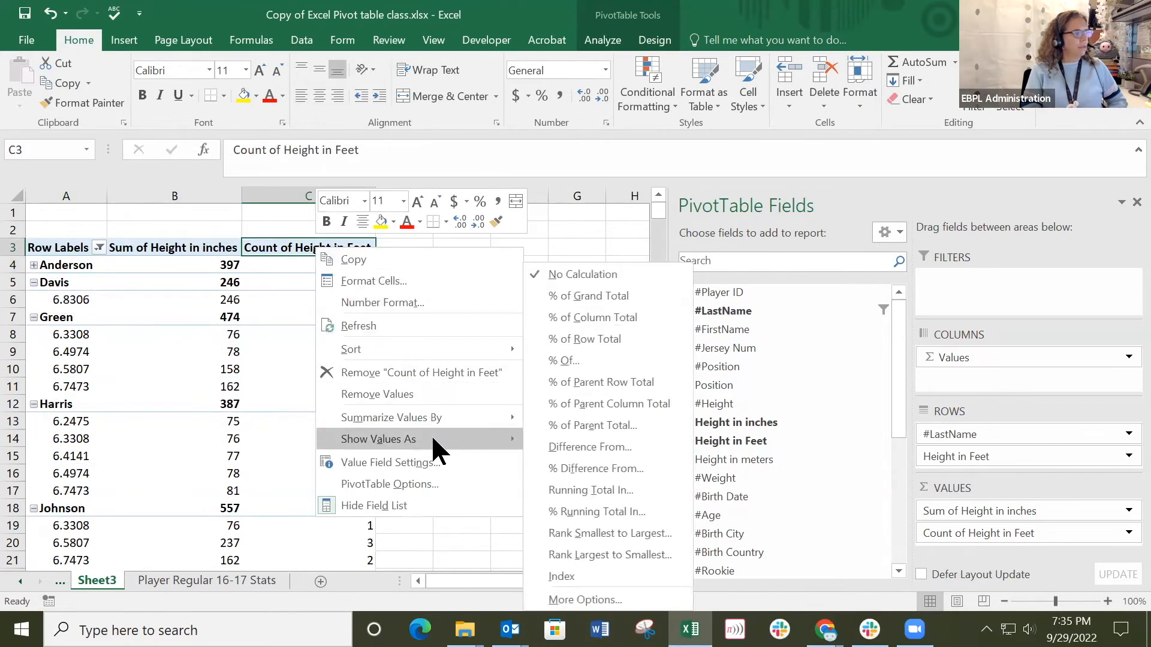
pyautogui.click(563, 416)
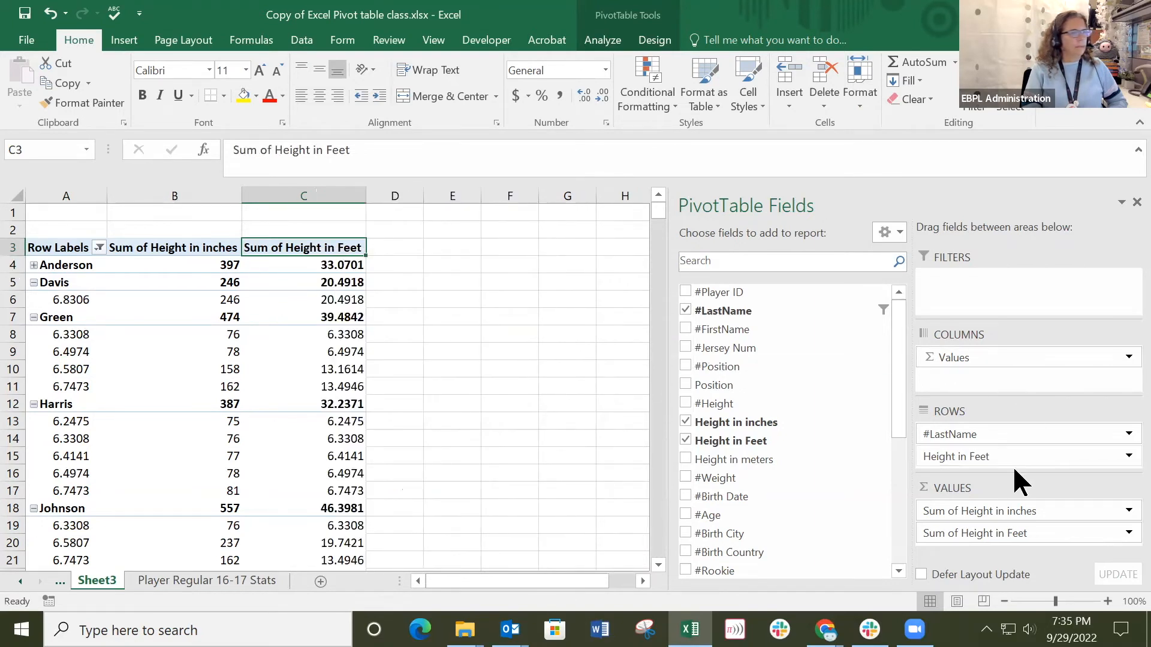
# Remove Height in Feet from the pivot table's rows and compare the first last name's summed heights in inches and feet.
pyautogui.moveTo(1009, 458); pyautogui.dragTo(773, 471)
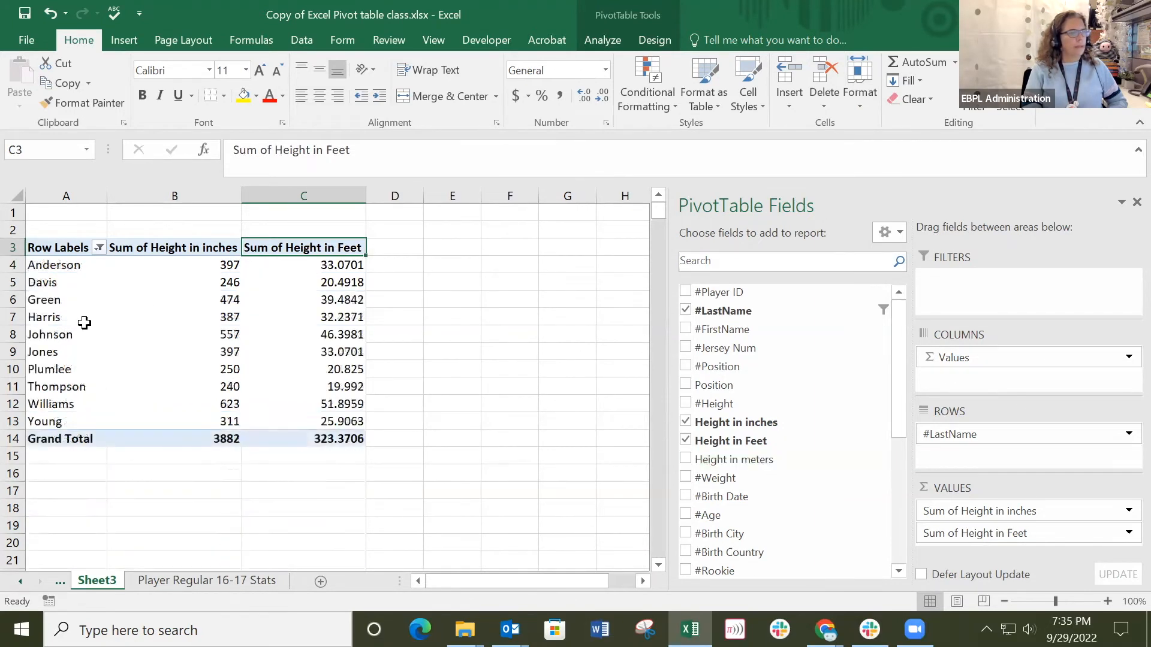
pyautogui.click(303, 266)
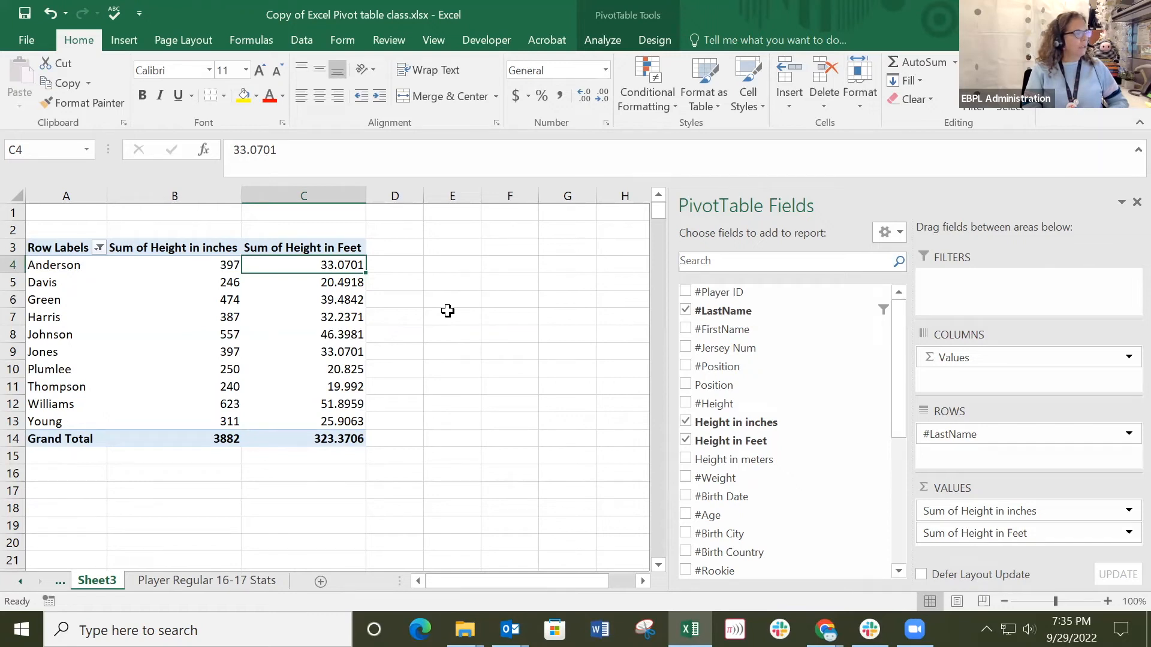
pyautogui.click(143, 264)
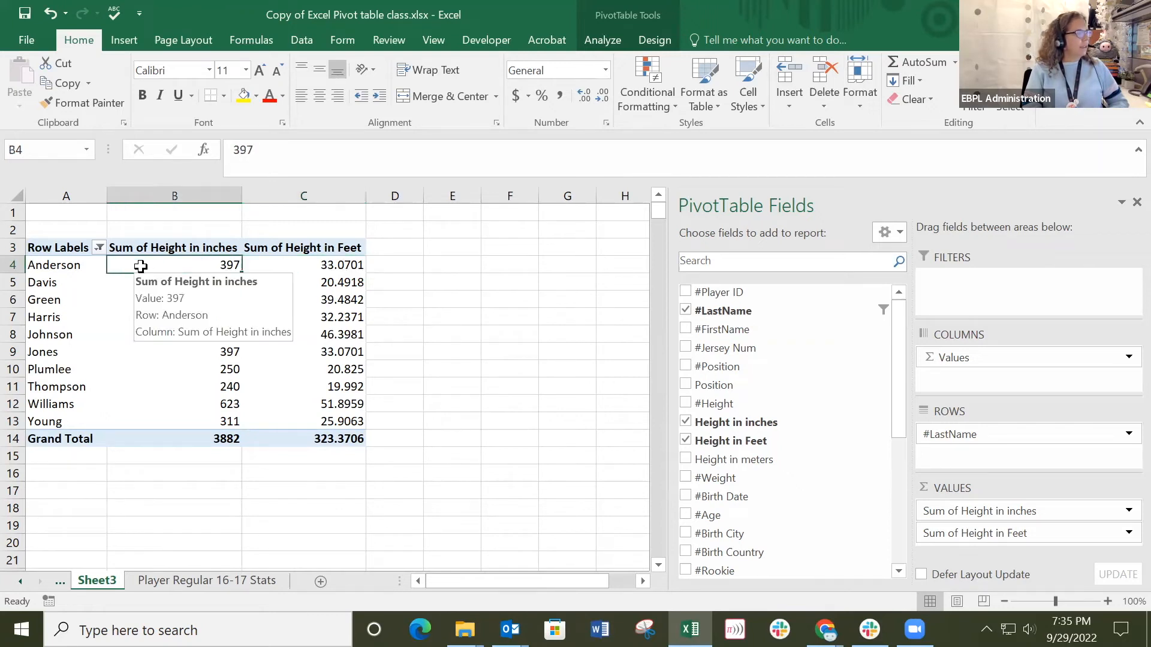
pyautogui.click(434, 263)
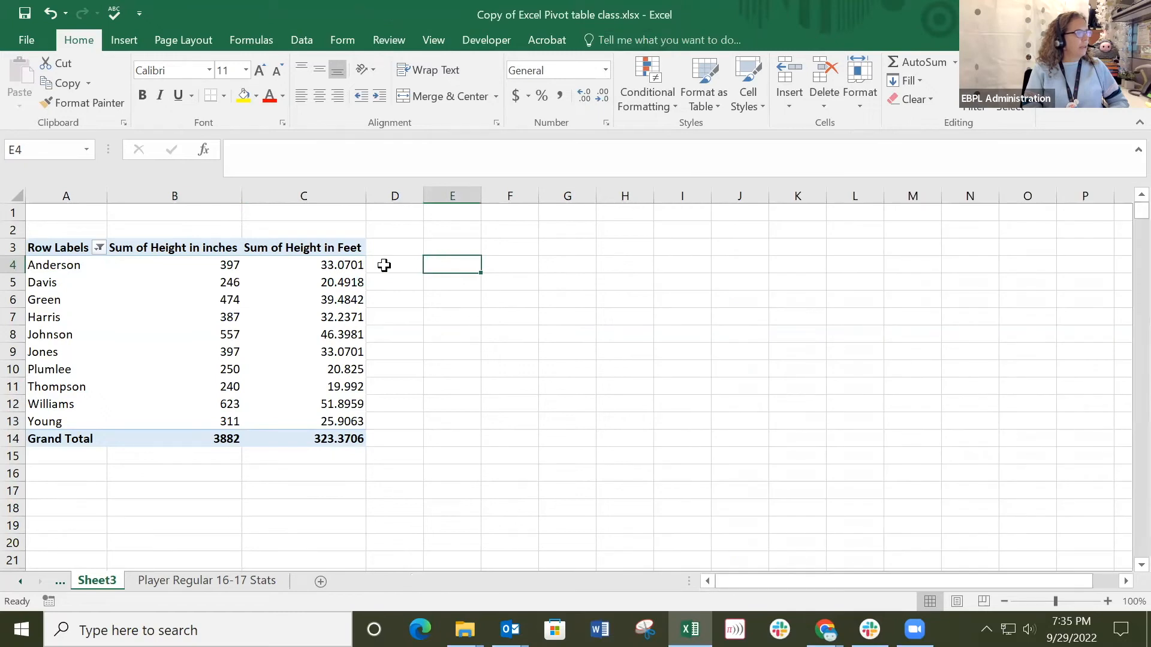
pyautogui.click(382, 264)
pyautogui.click(262, 265)
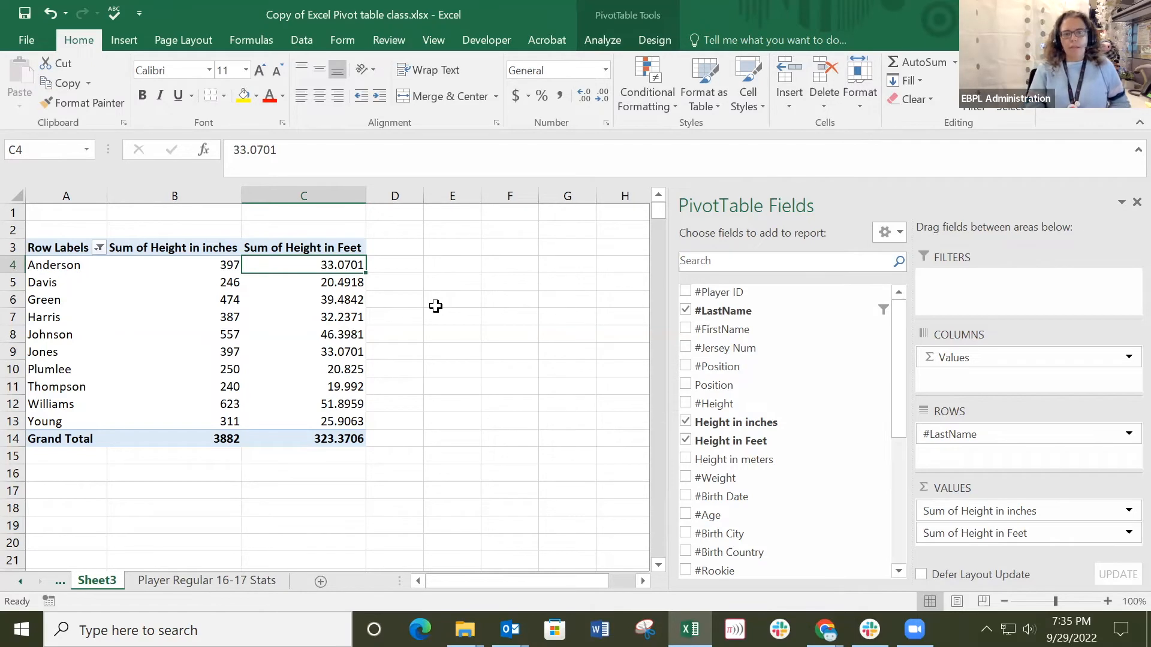
# Check the individual height records on the Player Regular 16-17 Stats sheet against the pivot table's summed heights on Sheet3.
pyautogui.click(199, 581)
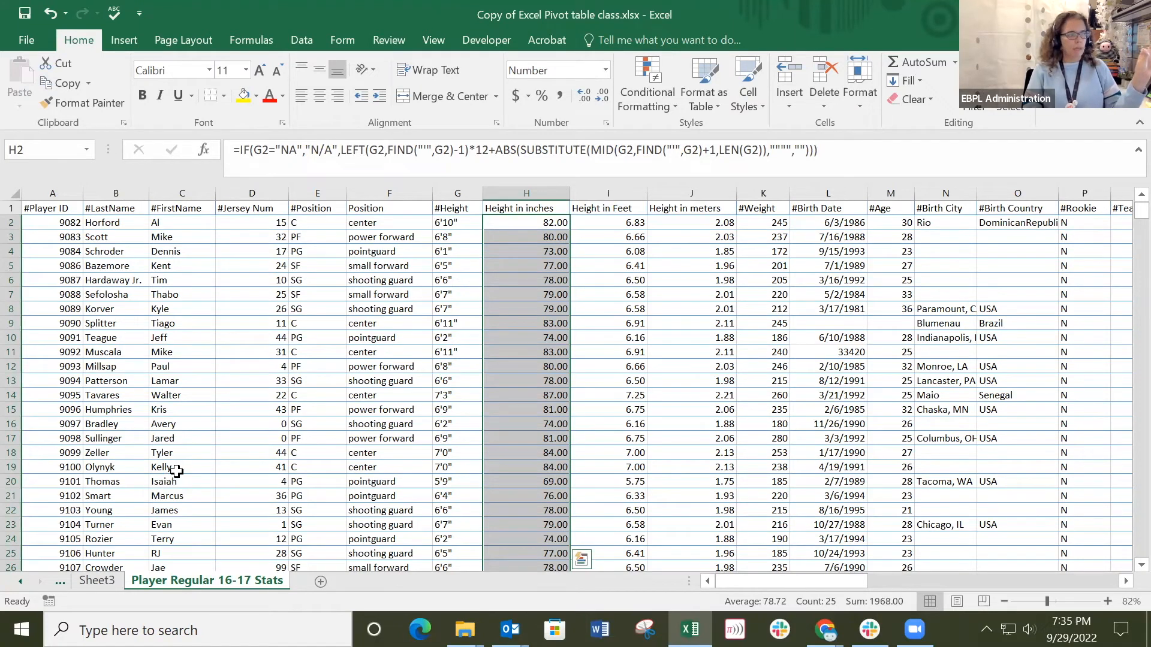
pyautogui.click(108, 581)
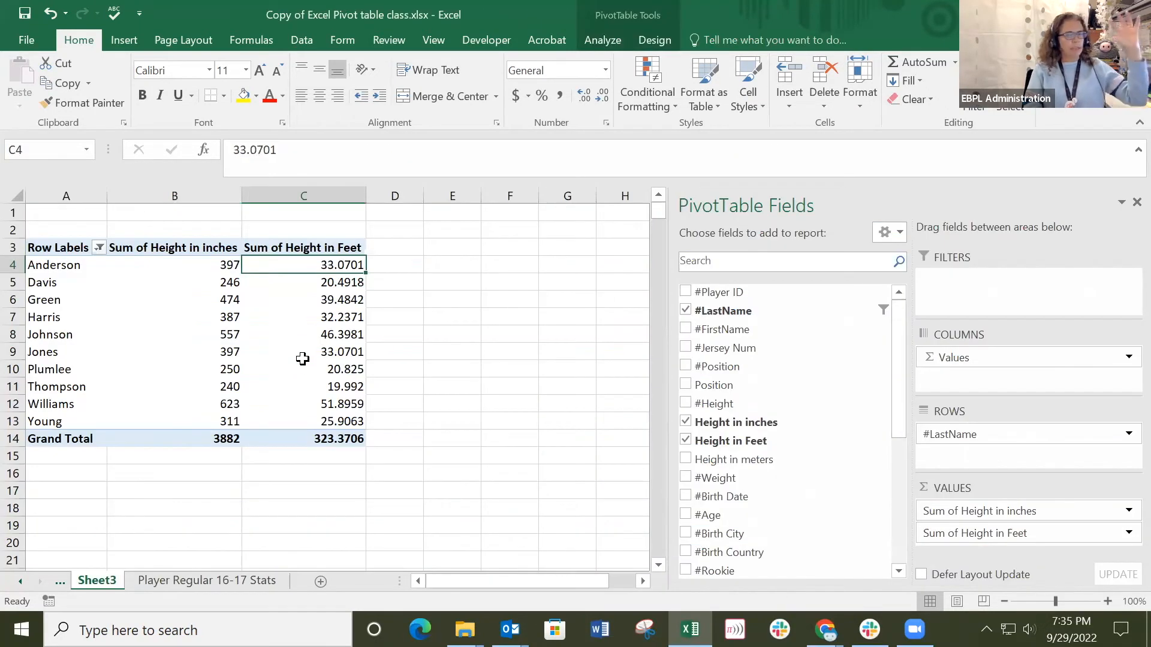
pyautogui.moveTo(302, 359)
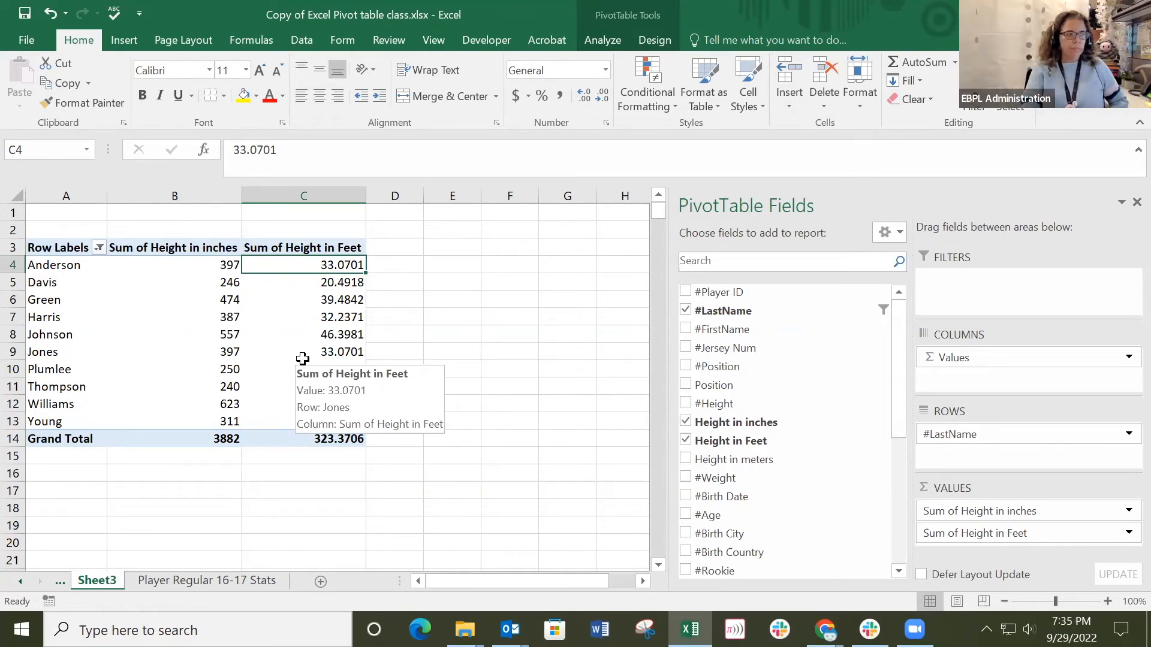
# Add #FirstName below #LastName in the pivot table's rows and expand the first last-name group.
pyautogui.moveTo(120, 303)
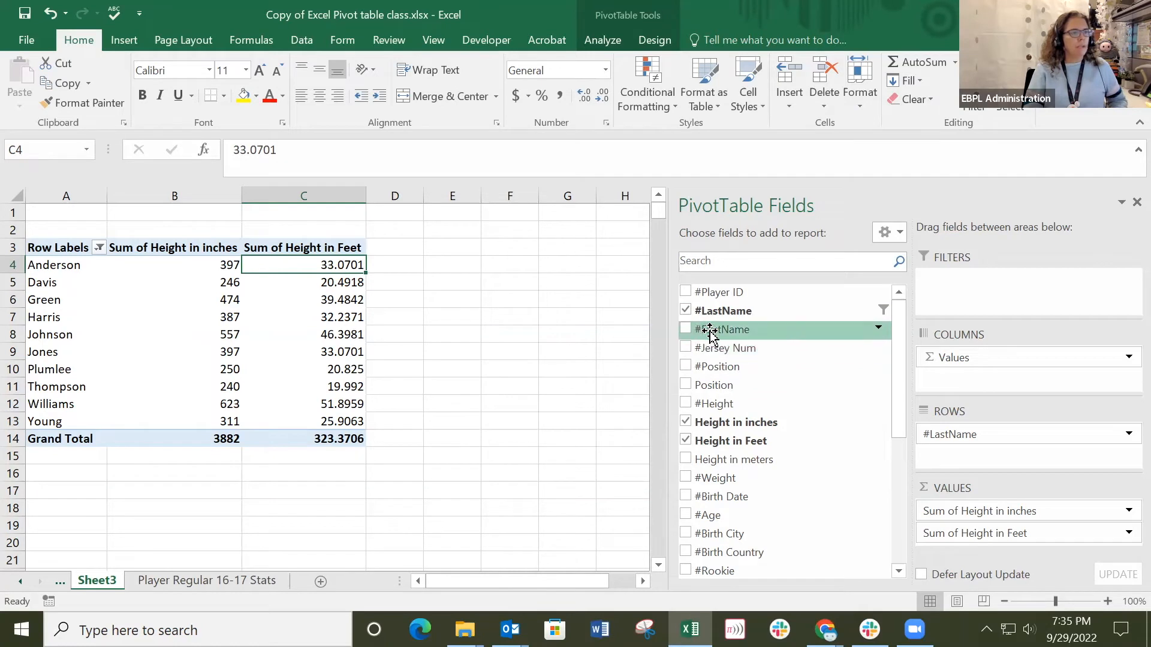
pyautogui.moveTo(713, 330); pyautogui.dragTo(981, 455)
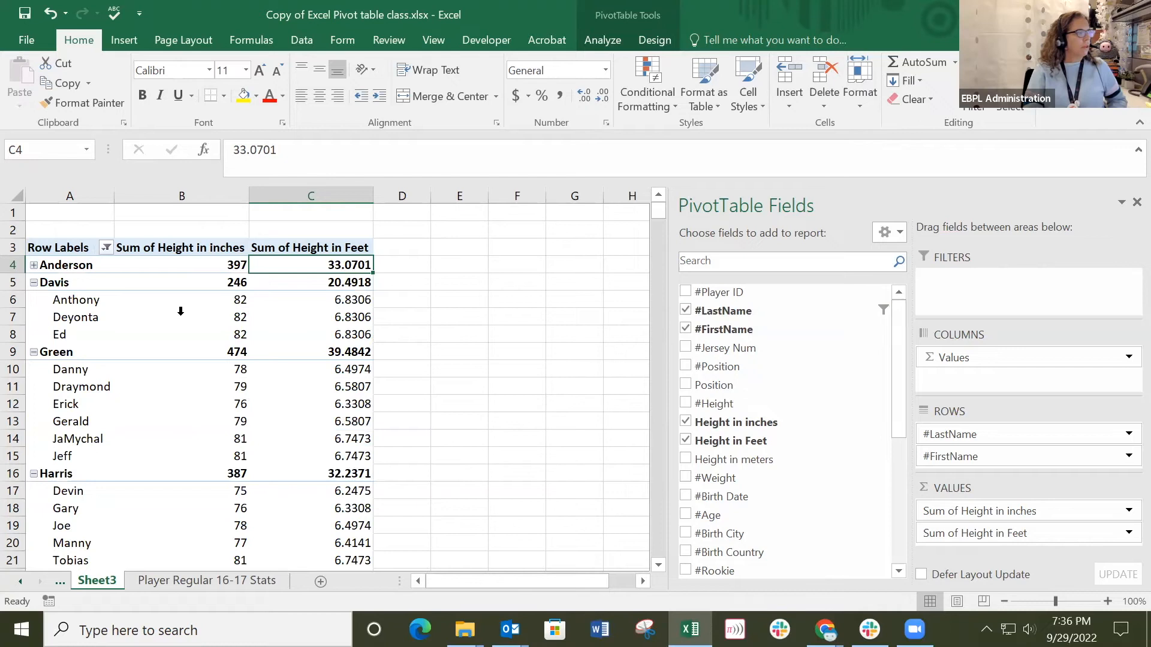
pyautogui.click(34, 265)
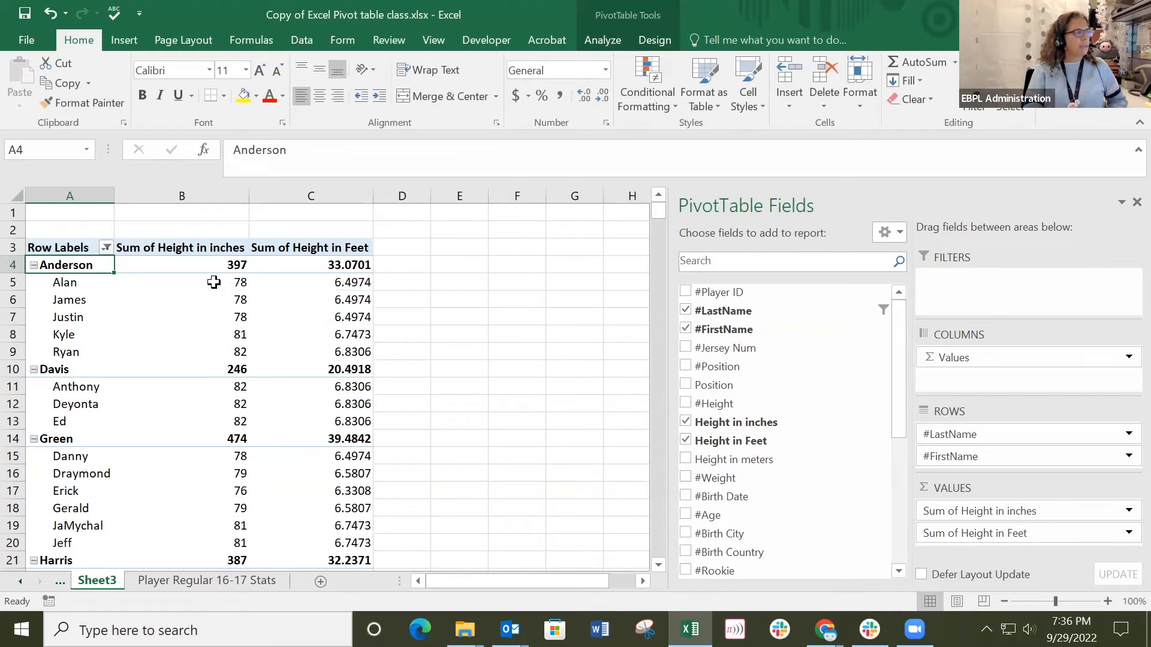
# Remove #FirstName from the pivot table's rows.
pyautogui.hotkey('alt', 'Tab')
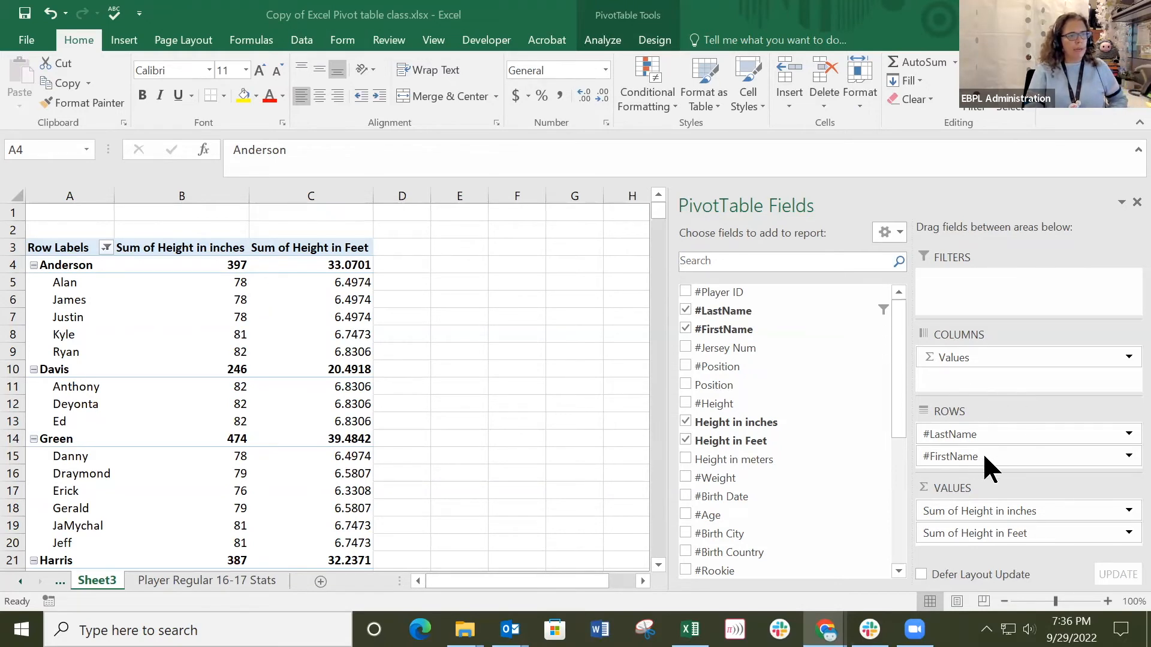
pyautogui.click(890, 439)
pyautogui.moveTo(988, 459); pyautogui.dragTo(741, 391)
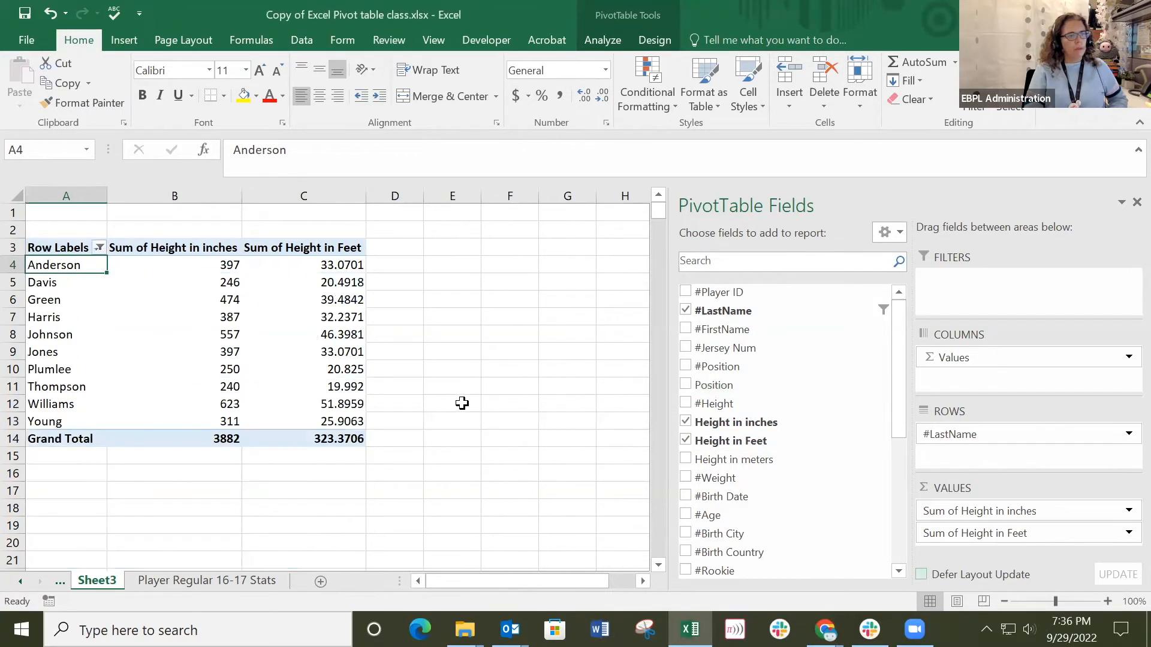
# Add #Height as a report filter to the pivot table and browse the heights it offers down to the end.
pyautogui.moveTo(148, 280)
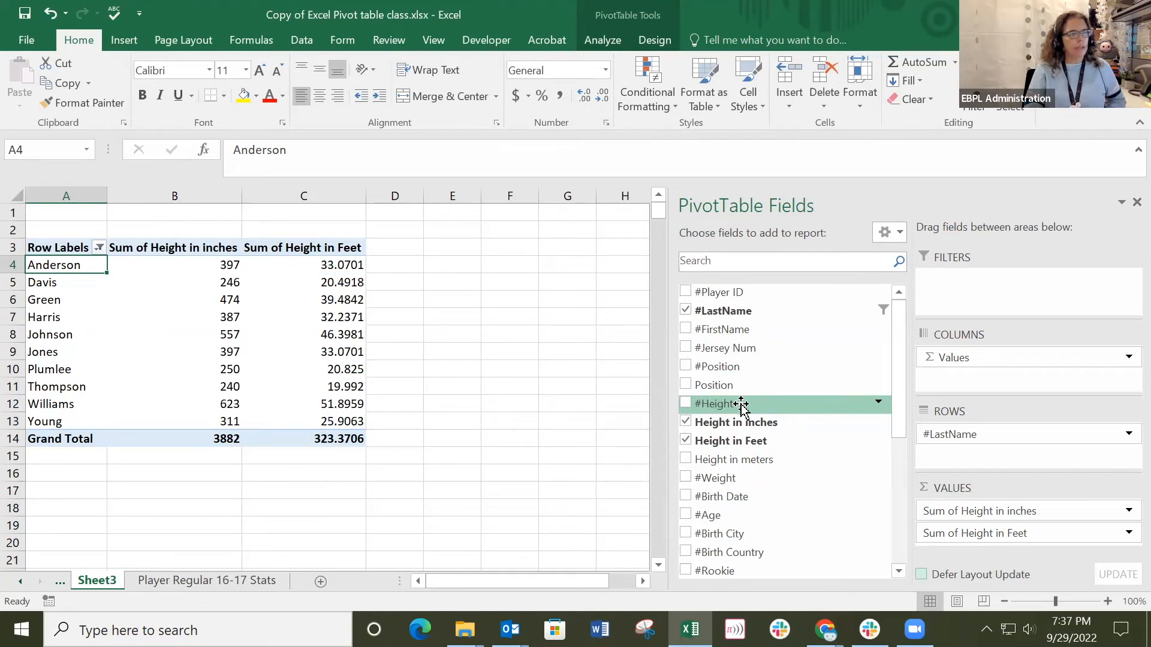
pyautogui.moveTo(742, 406)
pyautogui.mouseDown()
pyautogui.moveTo(933, 334)
pyautogui.moveTo(969, 282)
pyautogui.mouseUp()
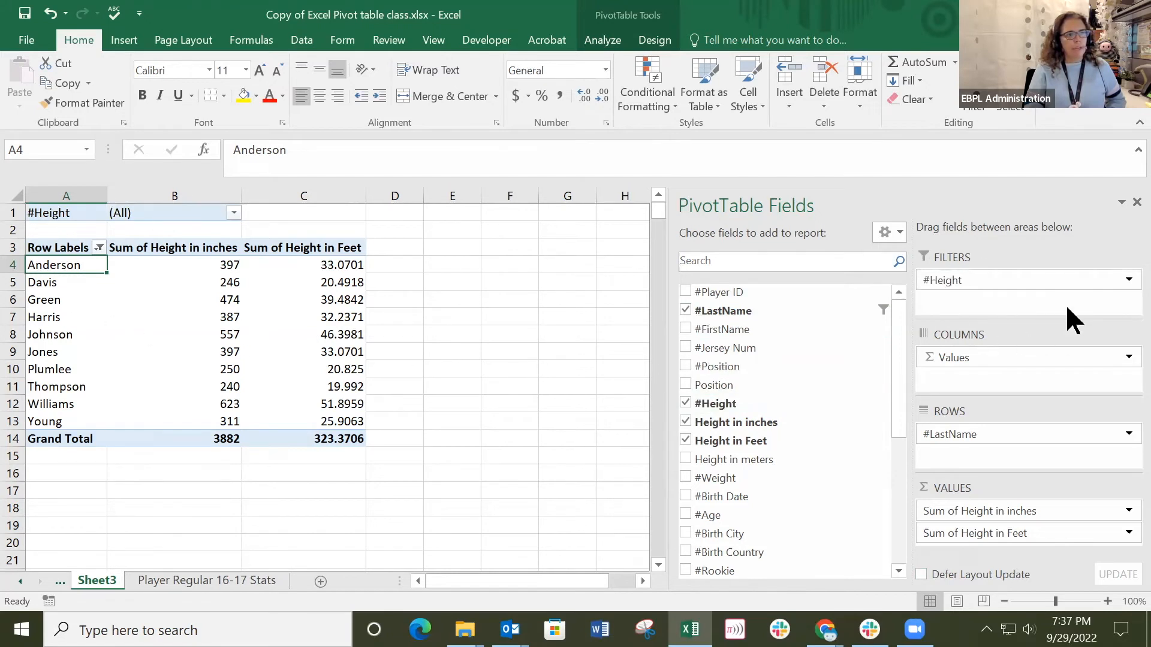
pyautogui.click(233, 213)
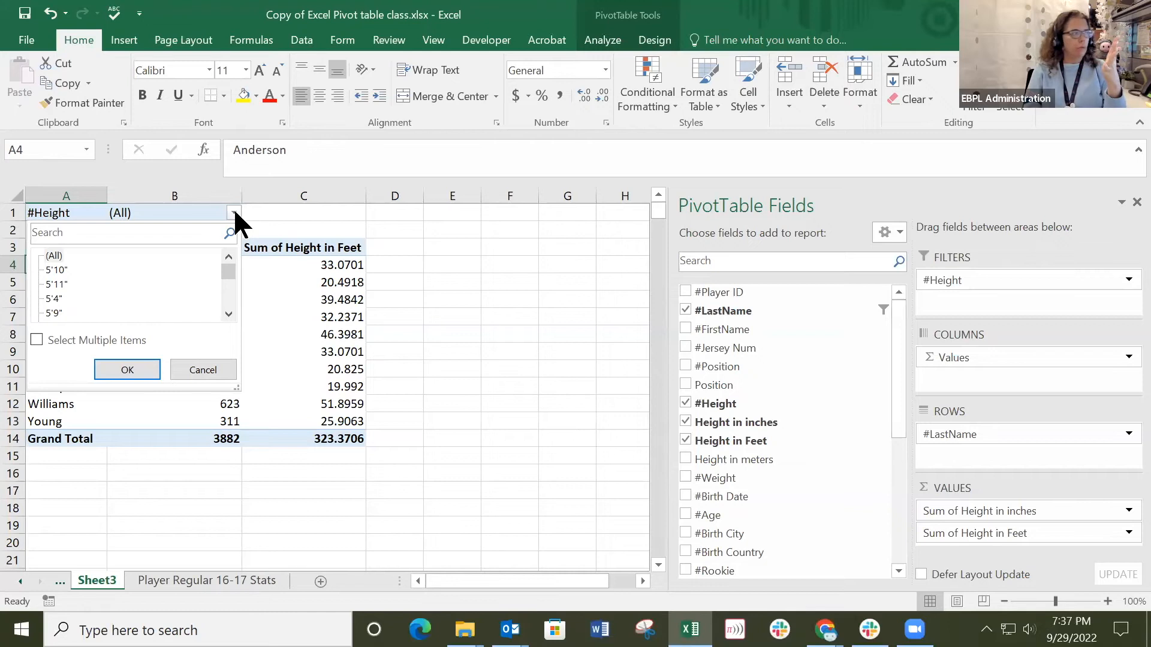
pyautogui.click(228, 314)
pyautogui.click(227, 314)
pyautogui.click(229, 314)
pyautogui.doubleClick(229, 315)
pyautogui.click(228, 314)
pyautogui.click(229, 314)
pyautogui.moveTo(228, 313); pyautogui.dragTo(228, 313)
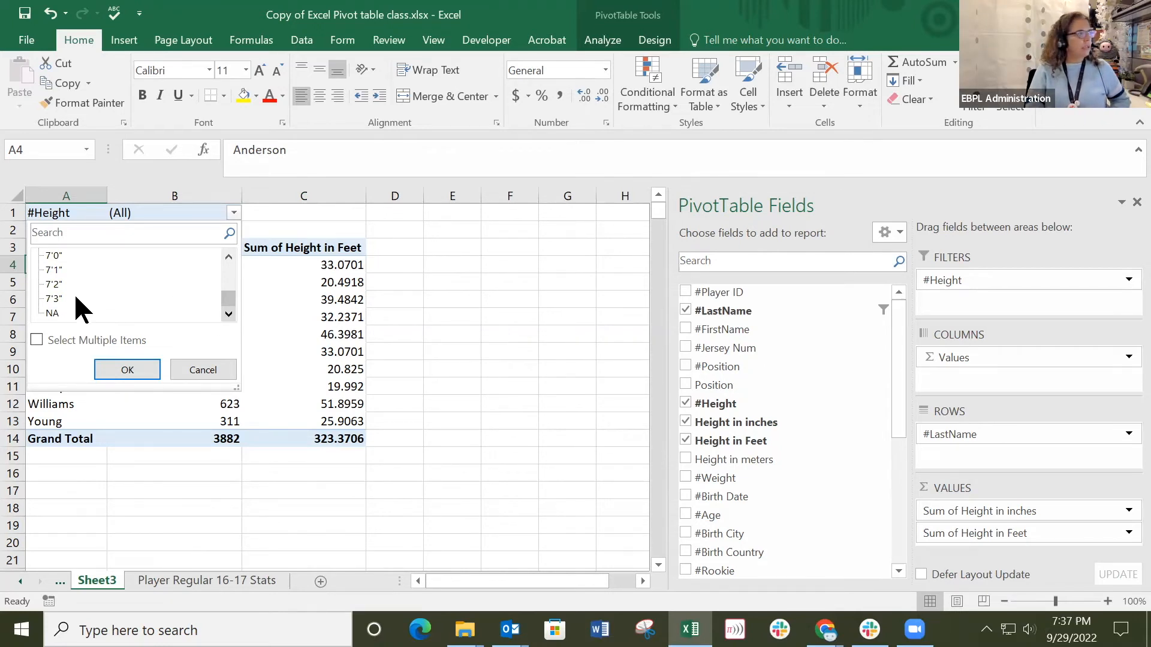
# Check how the #Height column is written on the Player Regular 16-17 Stats sheet and return to Sheet3.
pyautogui.click(225, 583)
pyautogui.click(226, 581)
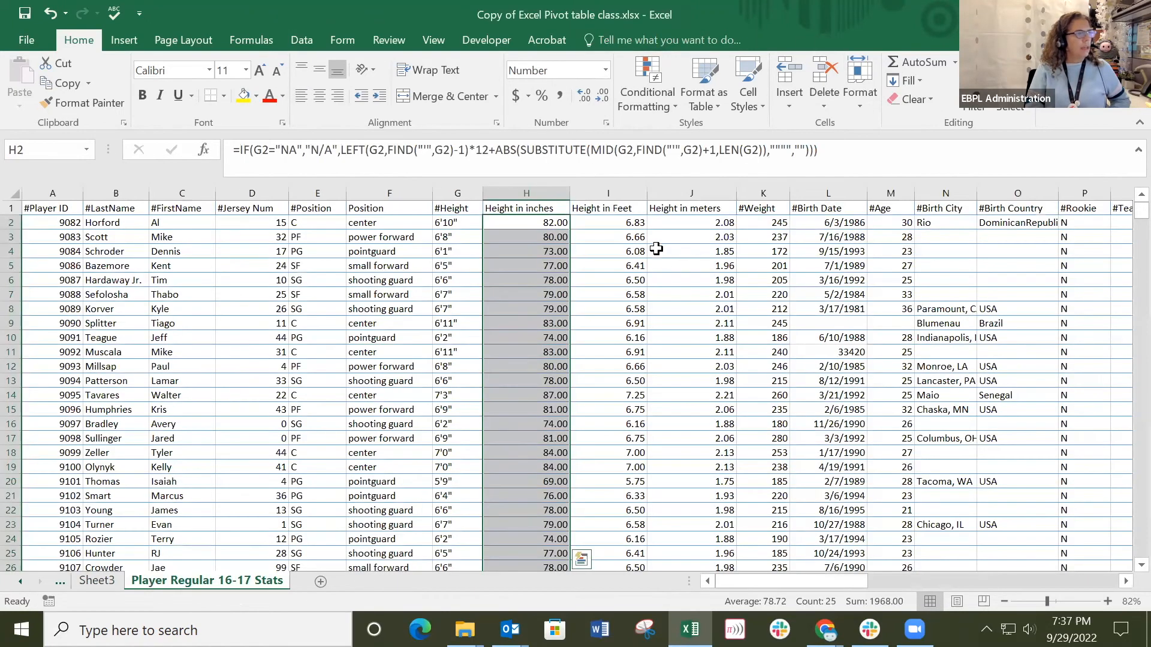
pyautogui.click(461, 225)
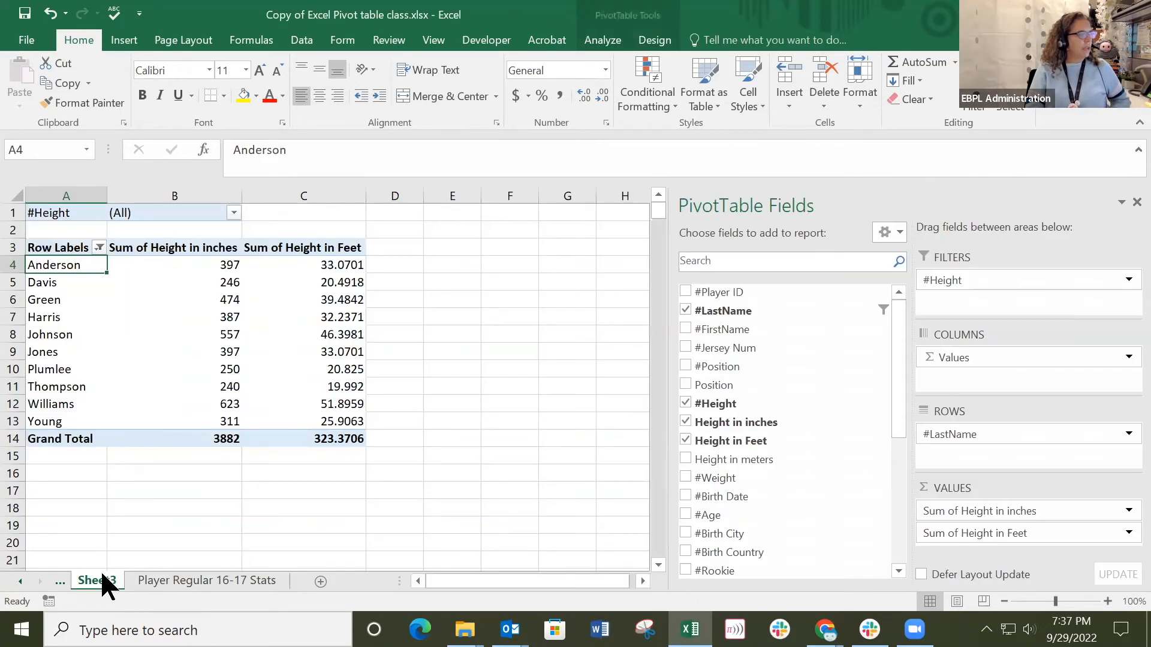
pyautogui.click(95, 580)
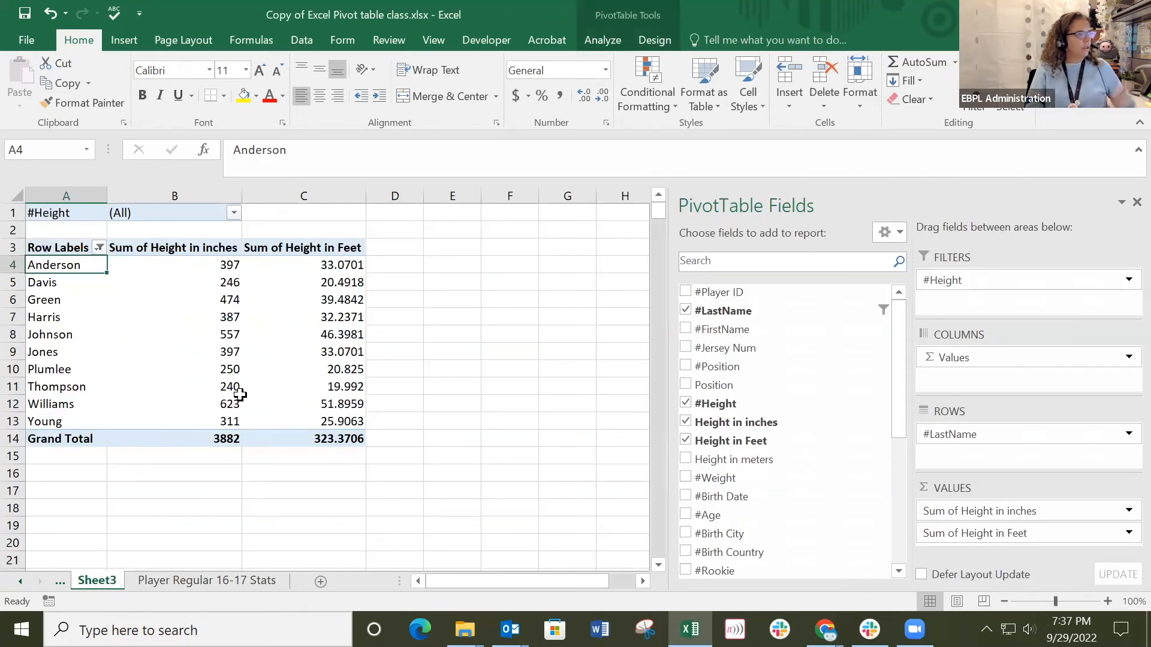
# Allow multiple items in the #Height report filter, deselect all heights and keep only 7'3".
pyautogui.click(234, 212)
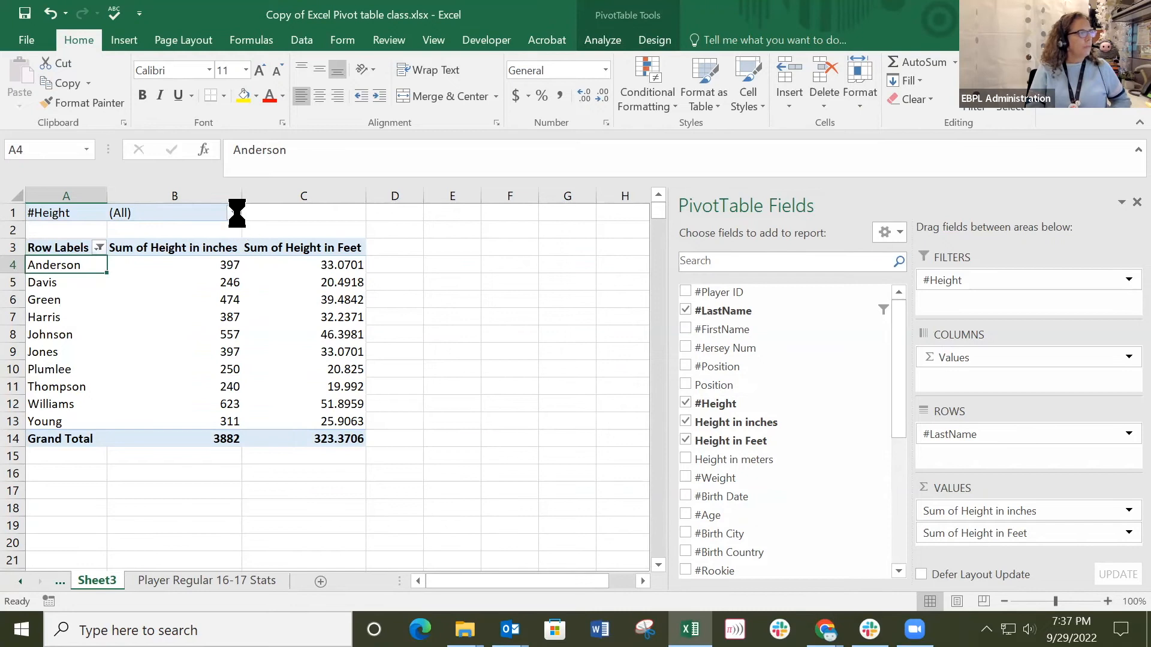
pyautogui.click(36, 339)
pyautogui.click(49, 255)
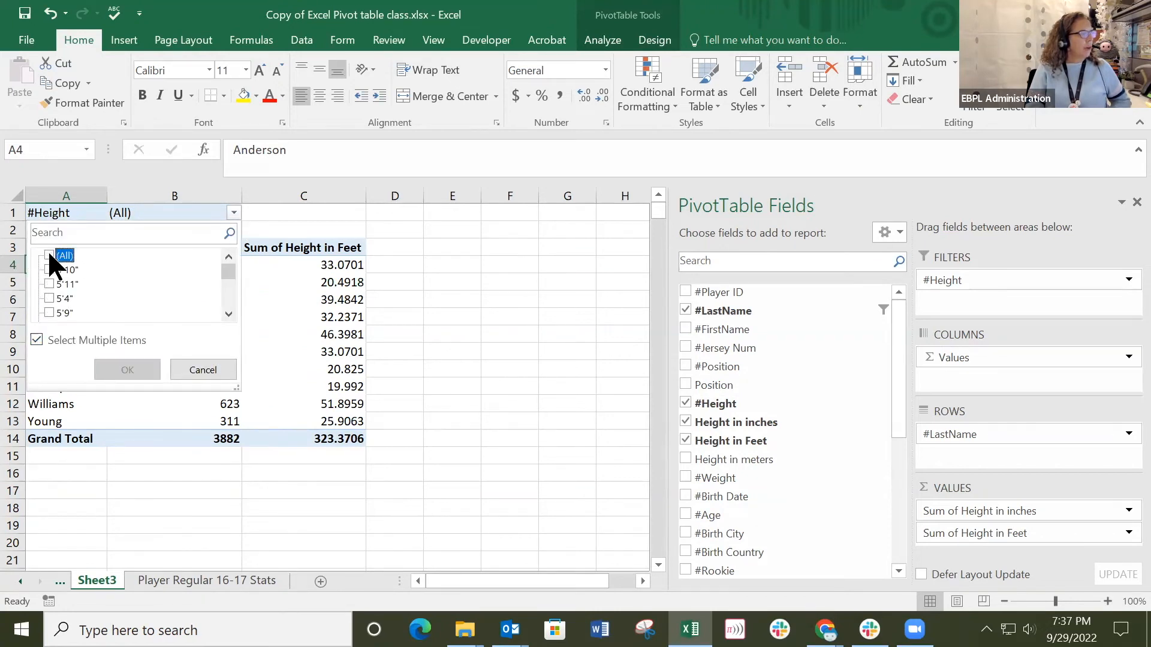
pyautogui.moveTo(229, 268); pyautogui.dragTo(236, 333)
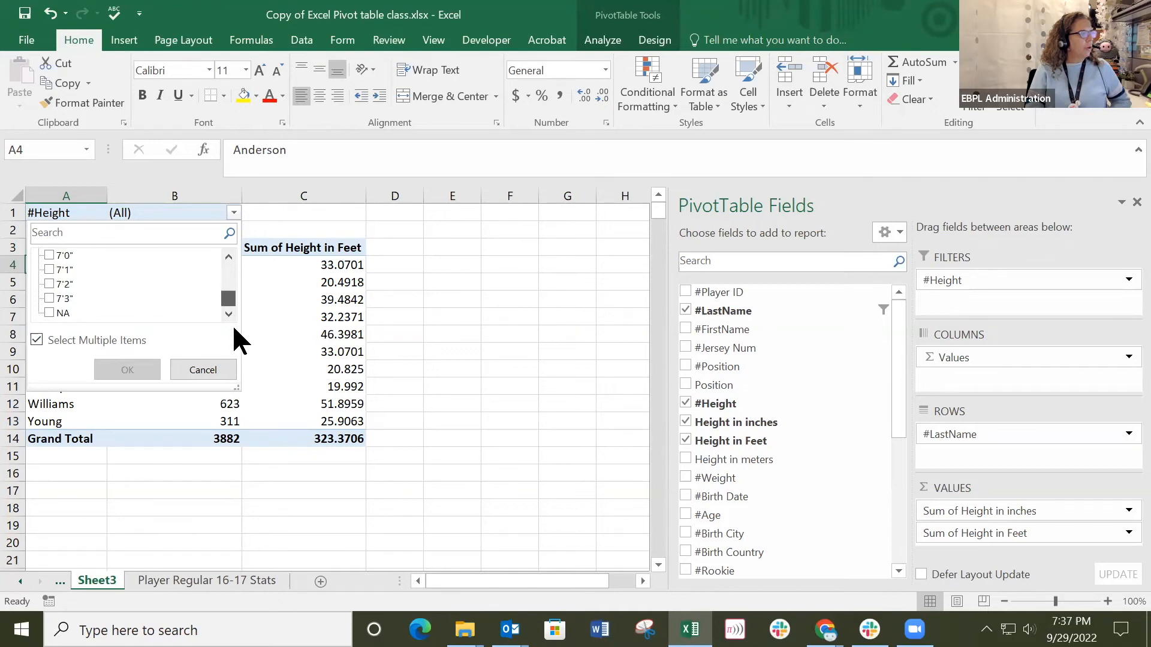
pyautogui.click(49, 299)
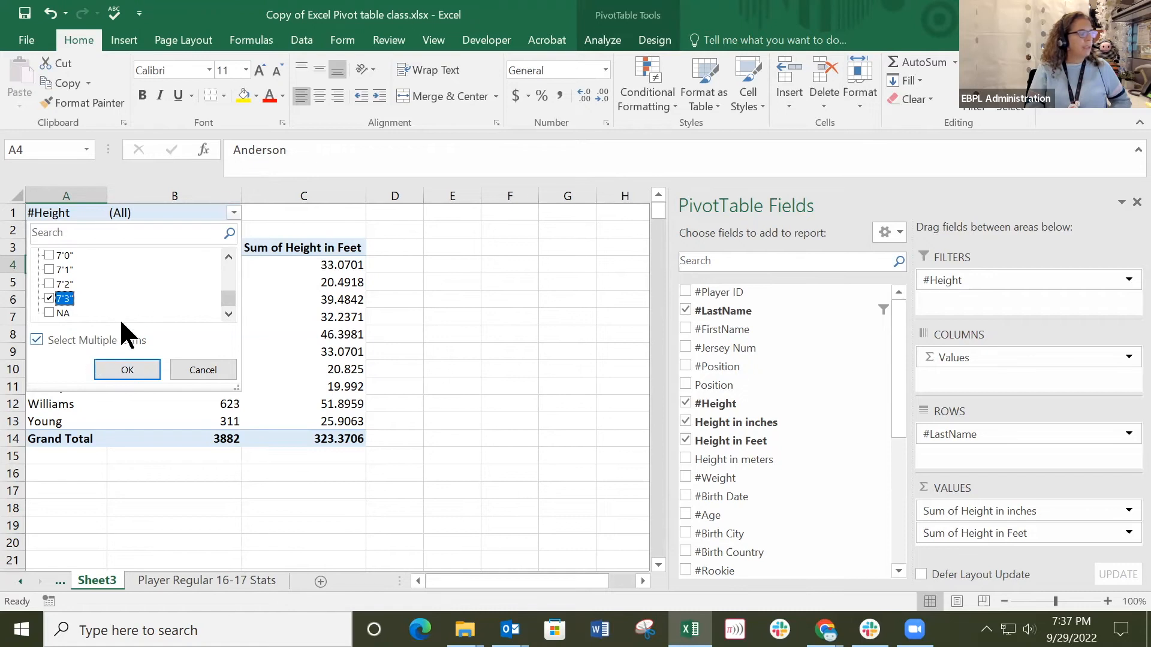
pyautogui.click(144, 376)
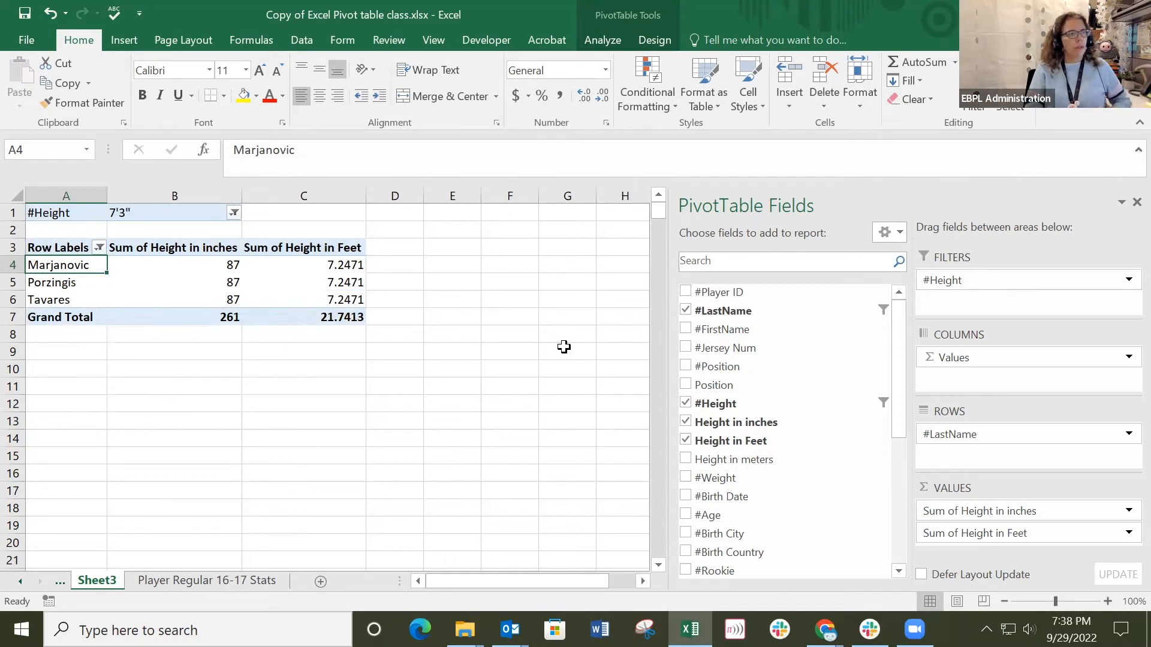
# Add #FirstName below #LastName in the pivot table's rows and look through the first names of the 7'3" players.
pyautogui.moveTo(731, 333); pyautogui.dragTo(983, 448)
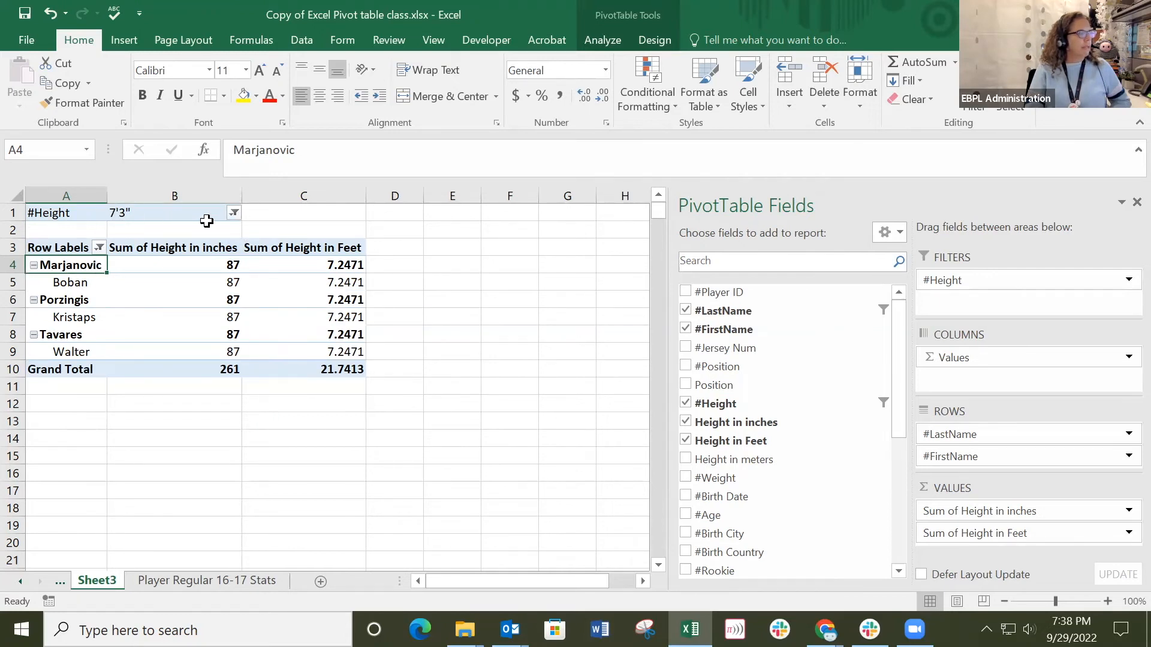
pyautogui.click(66, 284)
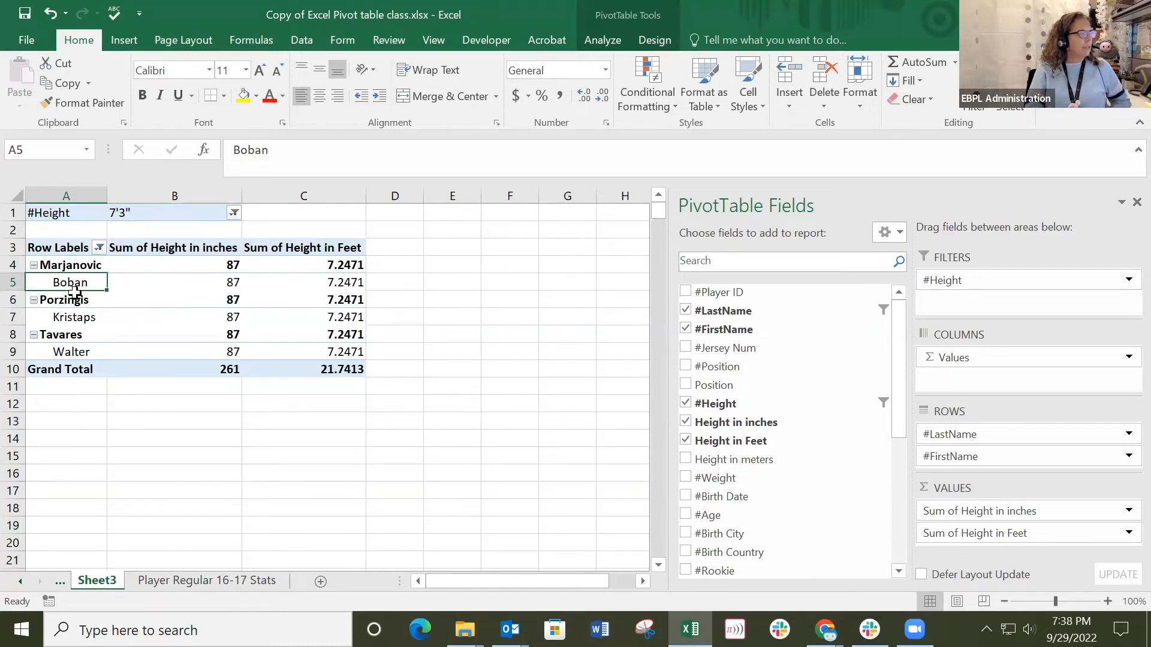
pyautogui.click(67, 319)
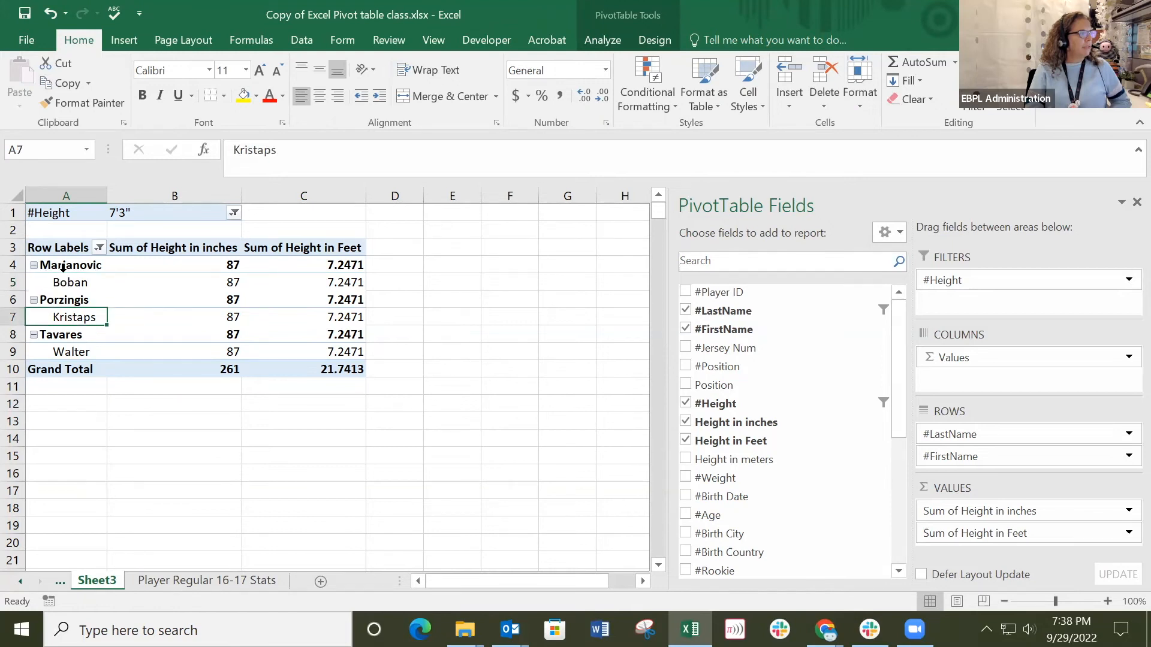
pyautogui.click(67, 354)
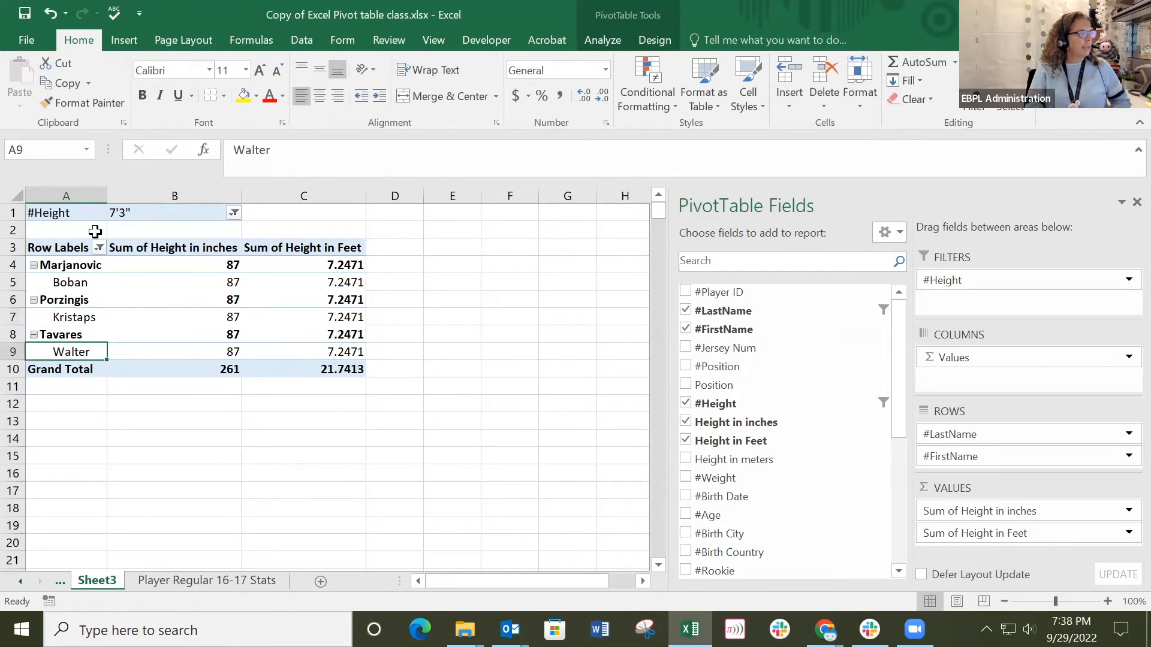
# Replace the pivot table's value fields with Height in inches alone, summarized by Sum.
pyautogui.moveTo(1014, 358); pyautogui.dragTo(767, 363)
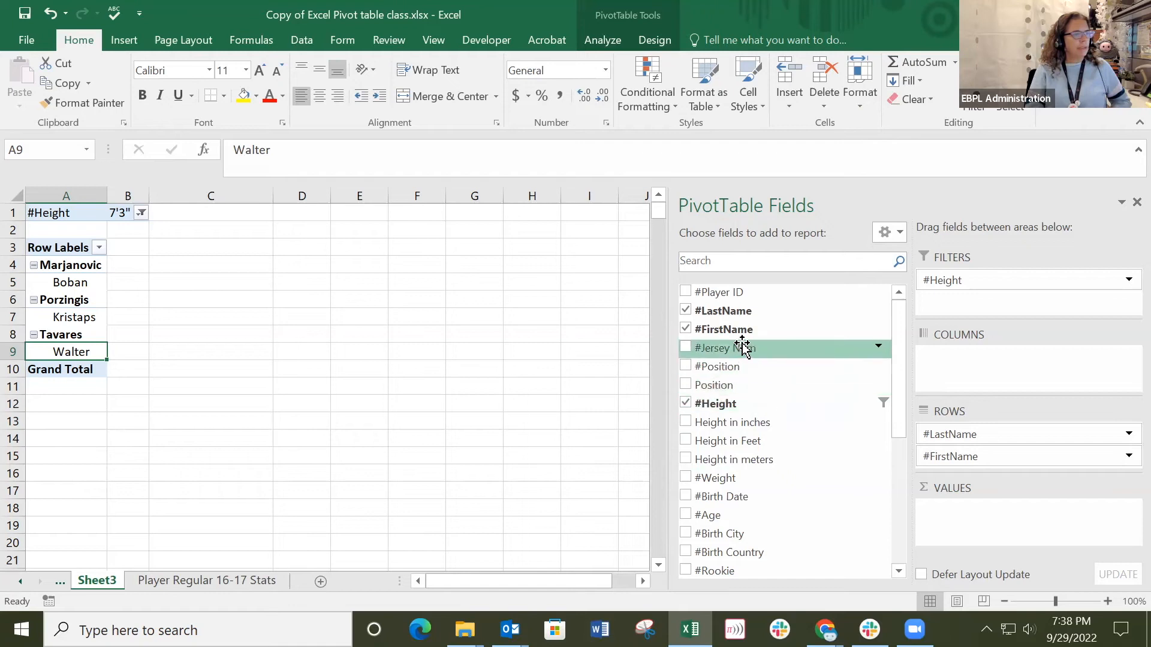
pyautogui.moveTo(692, 423); pyautogui.dragTo(965, 515)
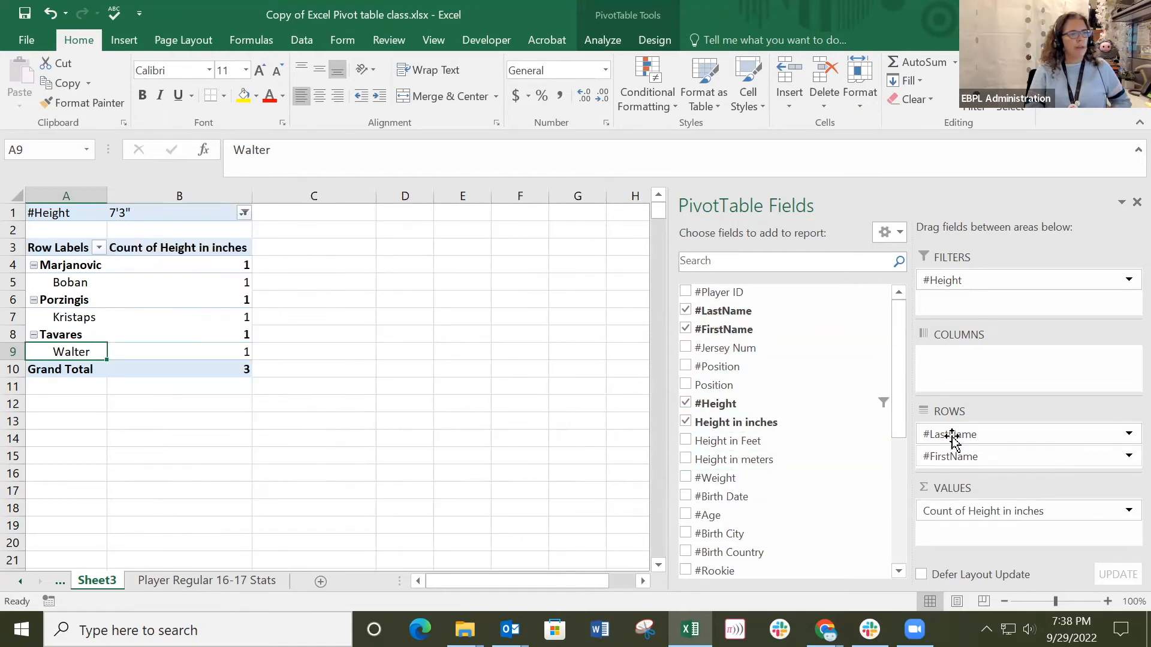
pyautogui.click(219, 249)
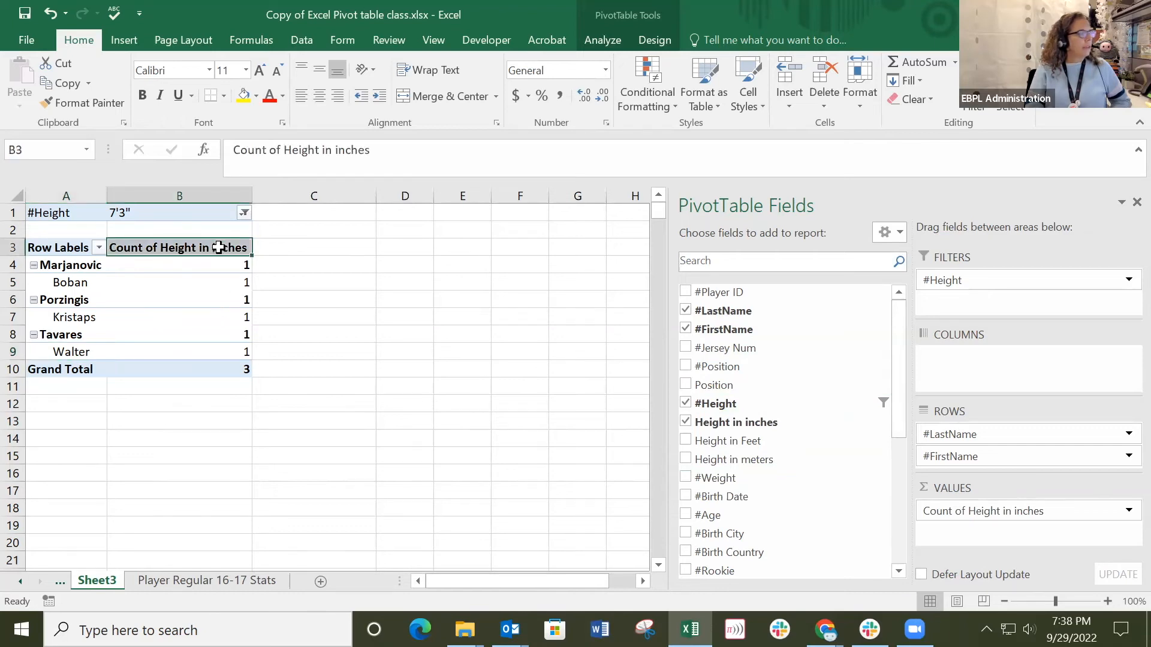
pyautogui.rightClick(204, 248)
pyautogui.moveTo(314, 395)
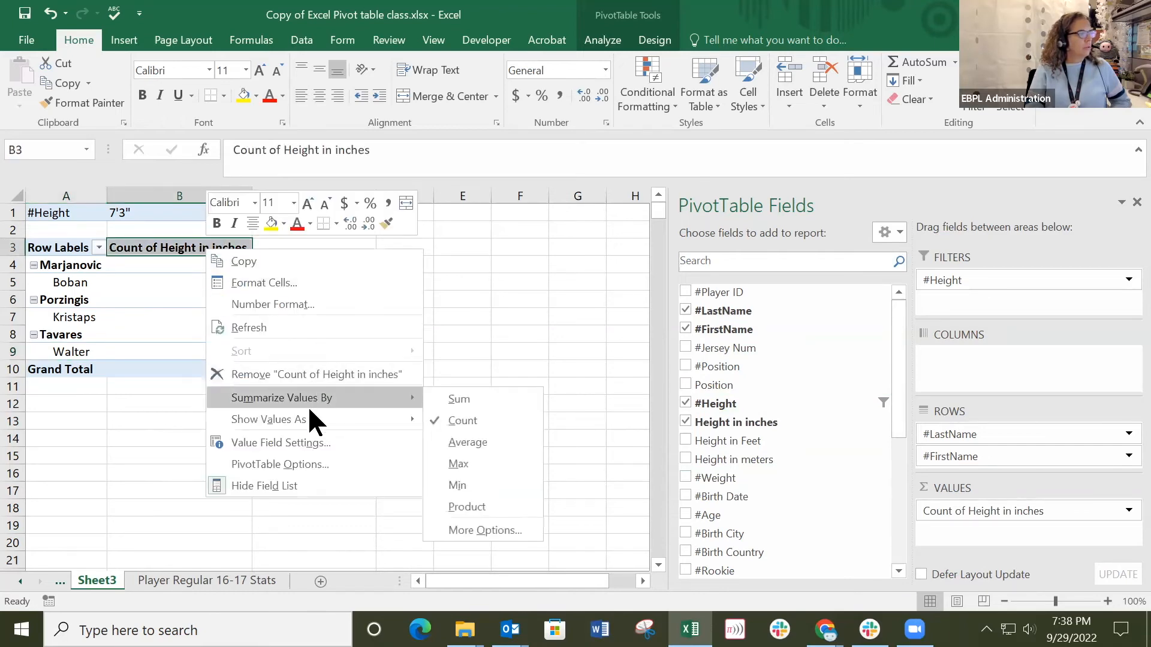
pyautogui.click(477, 399)
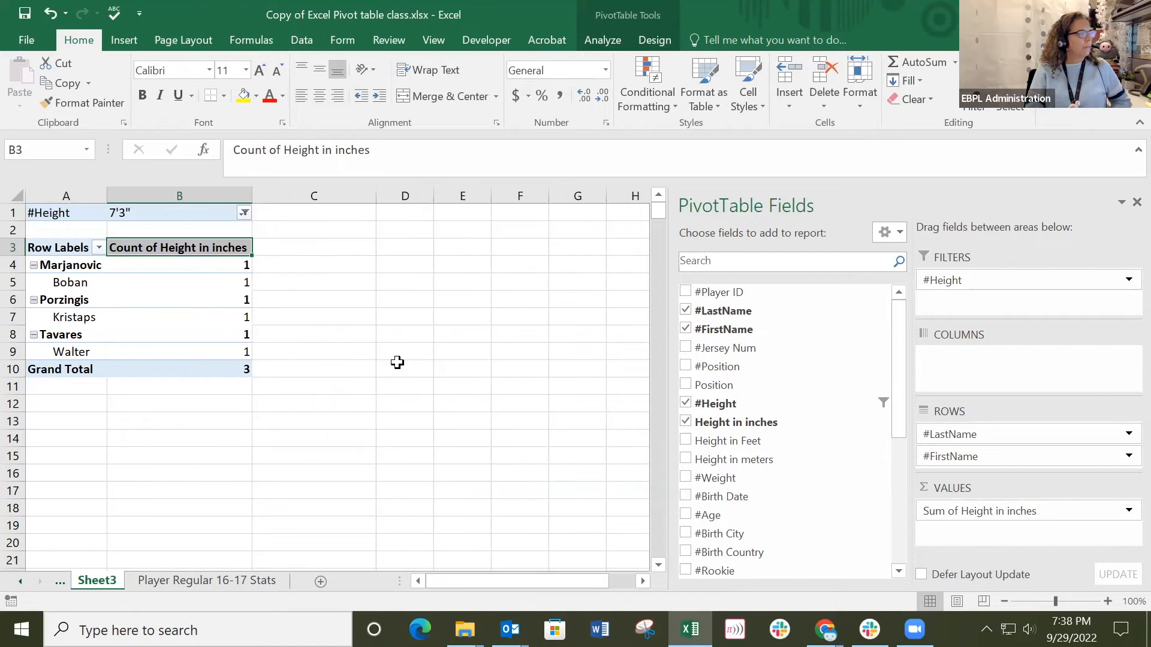
# Magnify the sheet to read the 7'3" players' heights in the pivot table, and return the zoom to 100%.
pyautogui.click(289, 265)
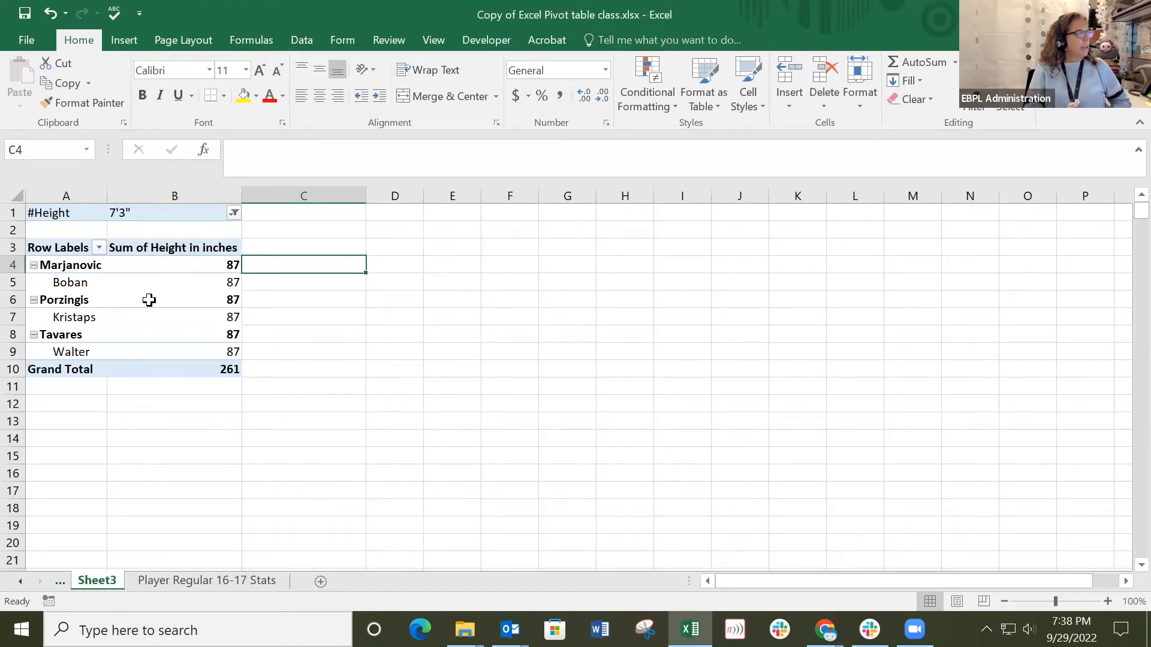
pyautogui.click(1070, 602)
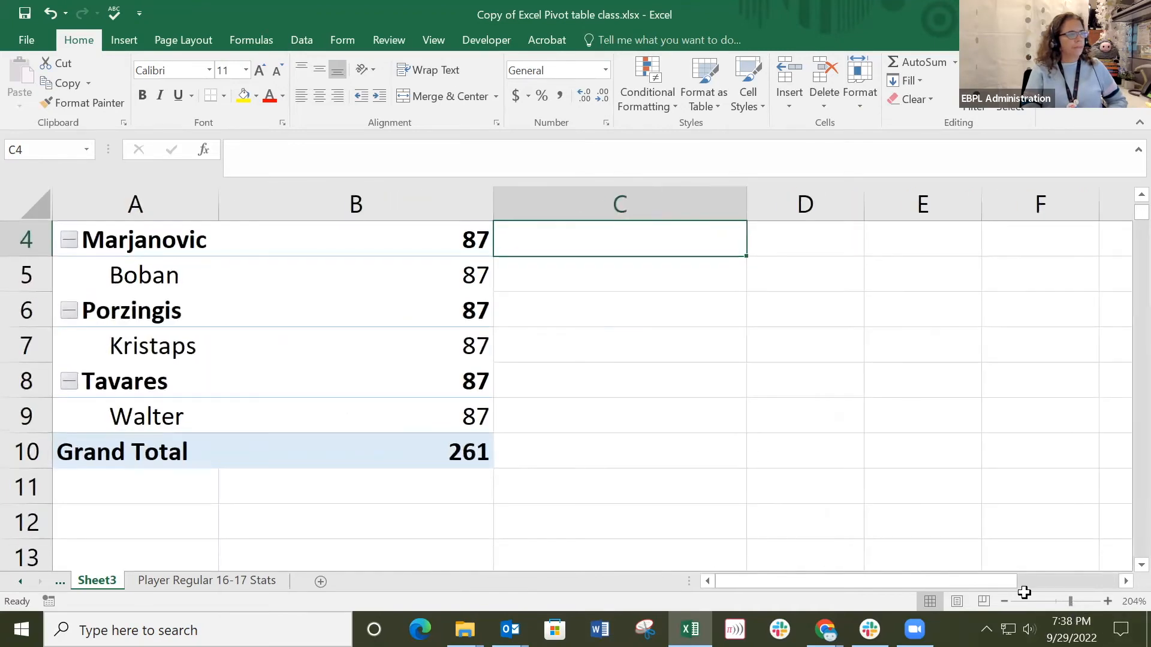
pyautogui.scroll(1, 524, 418)
pyautogui.click(1051, 601)
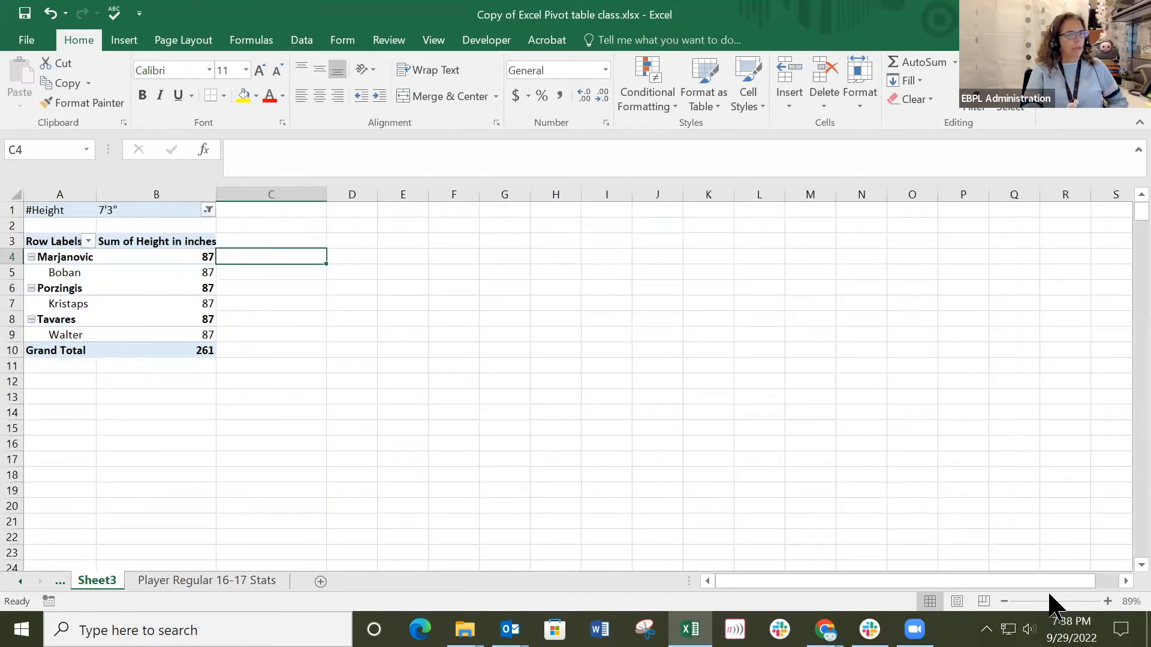
pyautogui.click(1055, 601)
pyautogui.scroll(1, 312, 350)
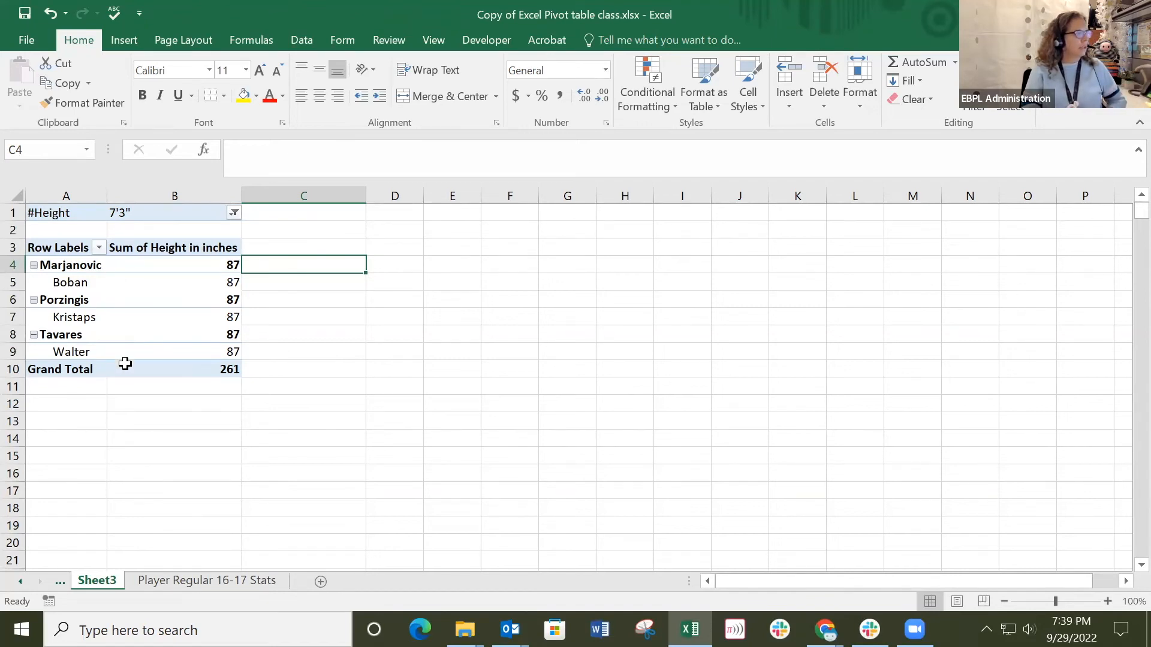
# Extend the #Height report filter to include 7'1" and 7'2" along with 7'3", and review the listed players.
pyautogui.click(234, 213)
pyautogui.scroll(-3, 230, 294)
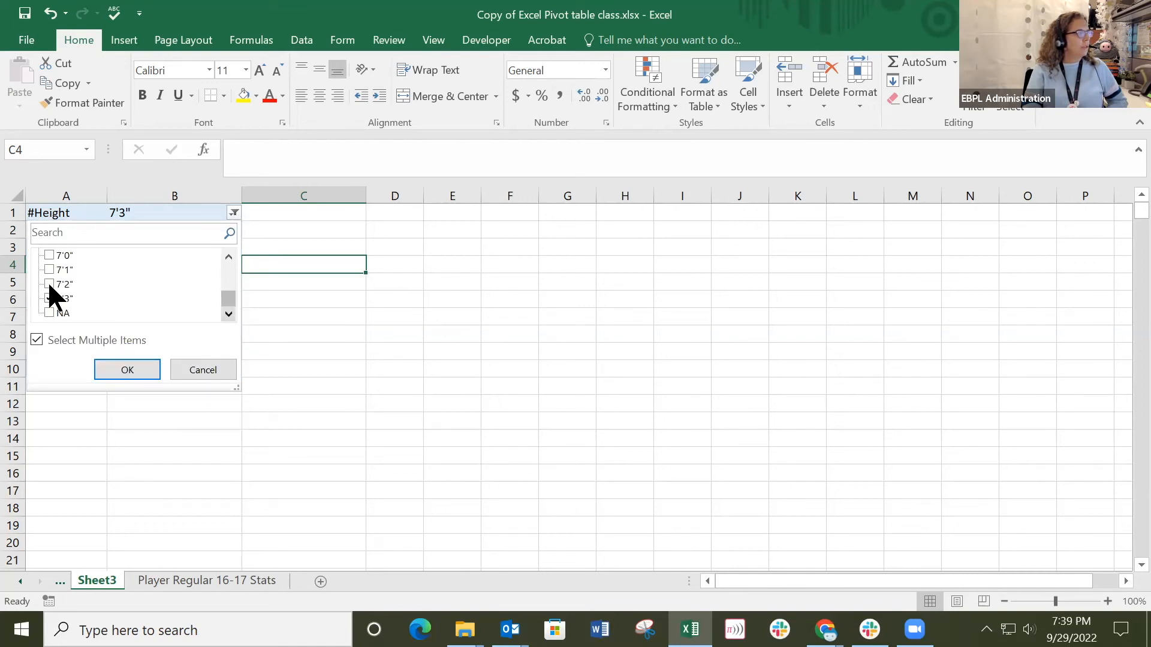
pyautogui.click(50, 298)
pyautogui.click(128, 370)
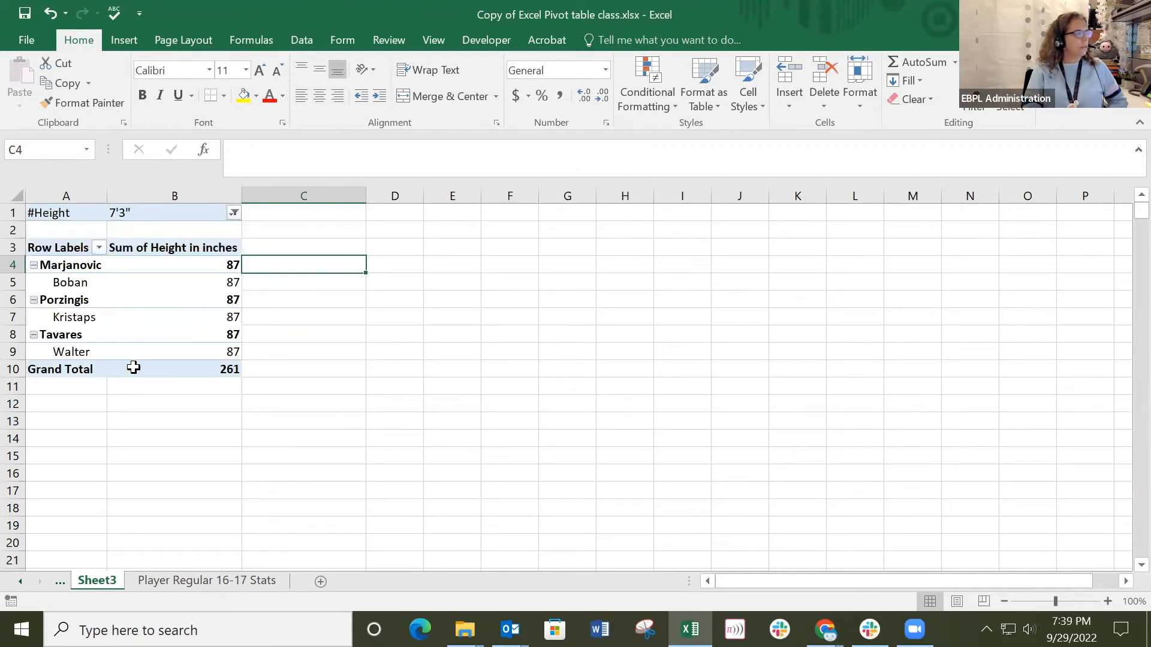
pyautogui.scroll(-7, 155, 316)
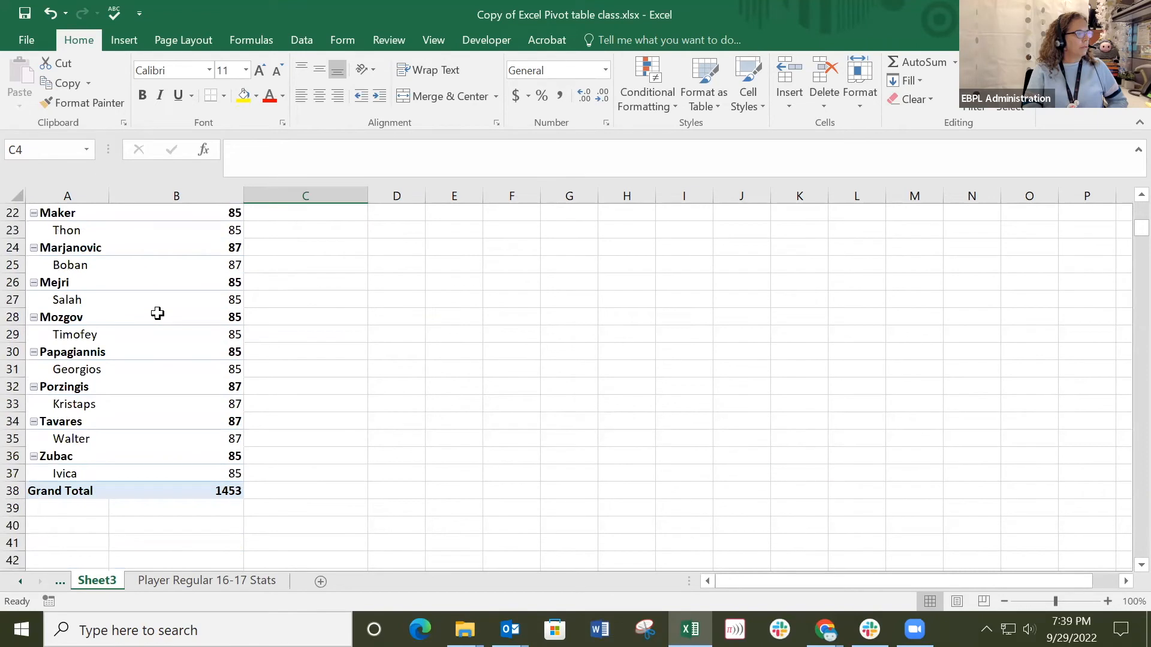
pyautogui.scroll(7, 158, 313)
pyautogui.click(146, 250)
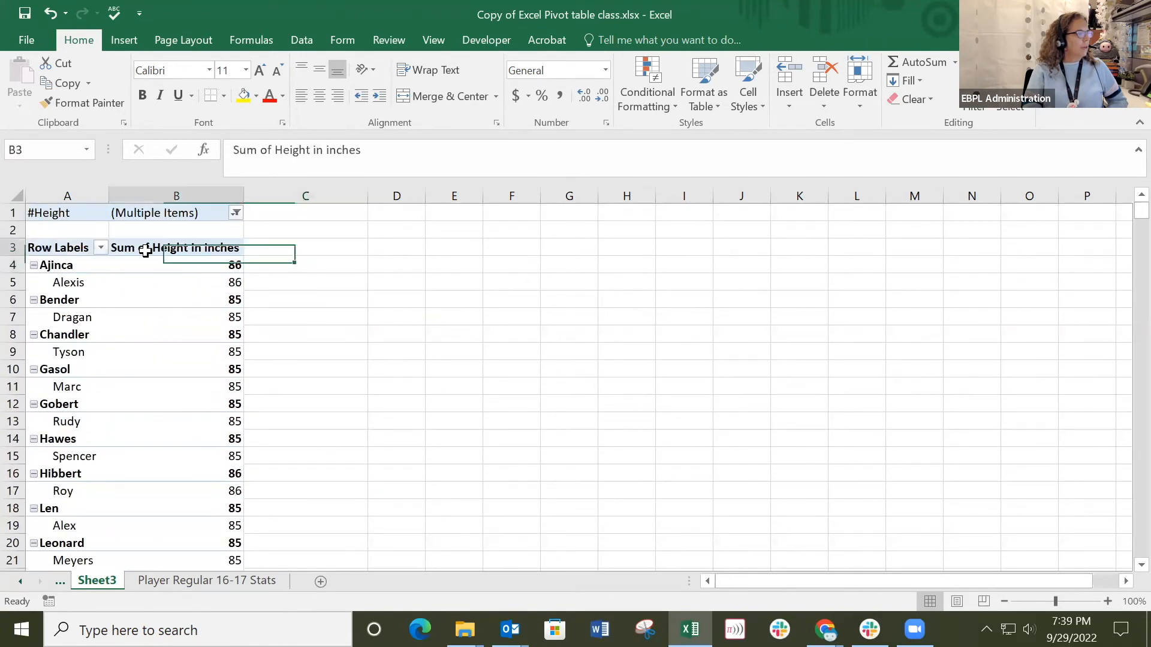
pyautogui.rightClick(146, 250)
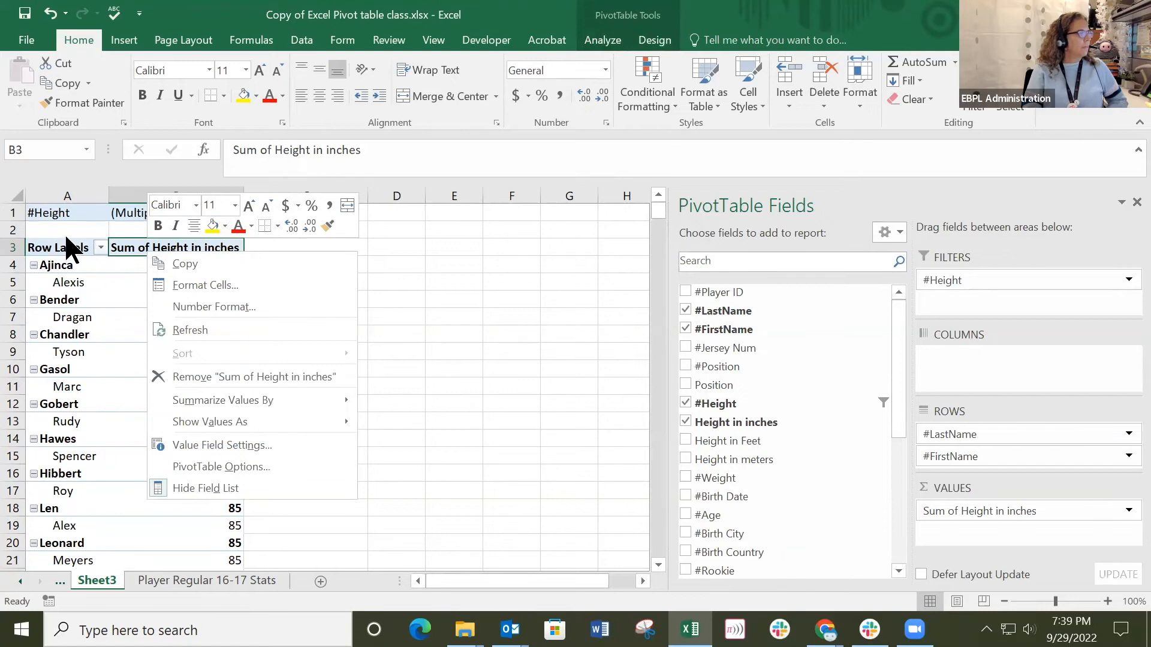
pyautogui.click(72, 247)
pyautogui.click(101, 248)
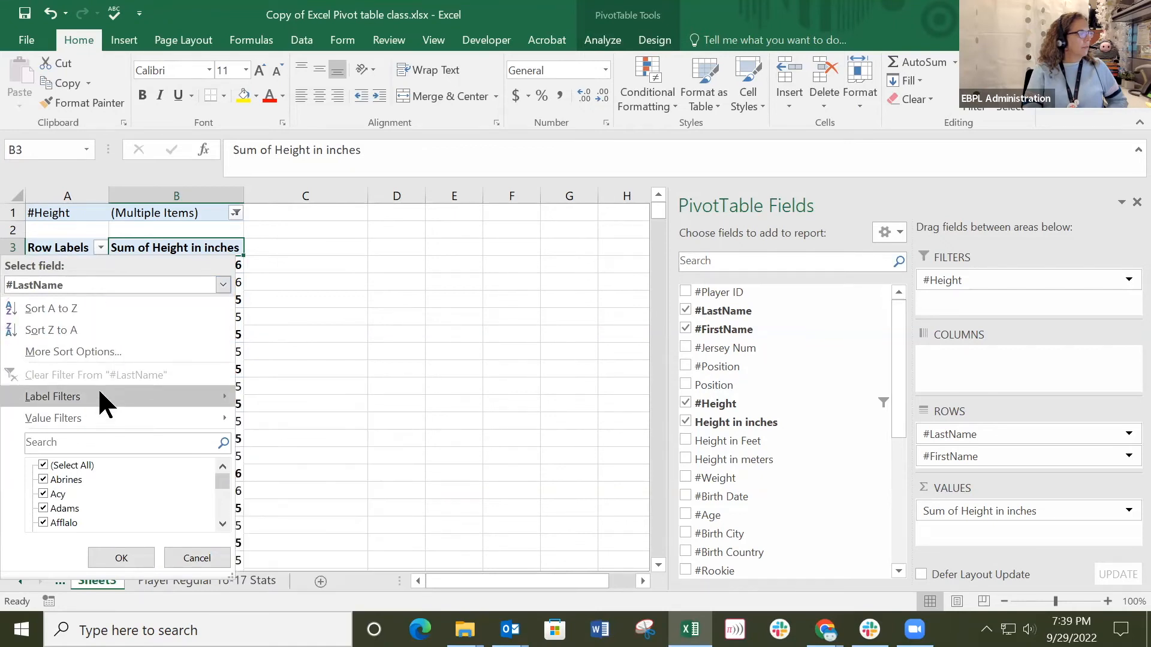
pyautogui.moveTo(98, 392)
pyautogui.click(562, 282)
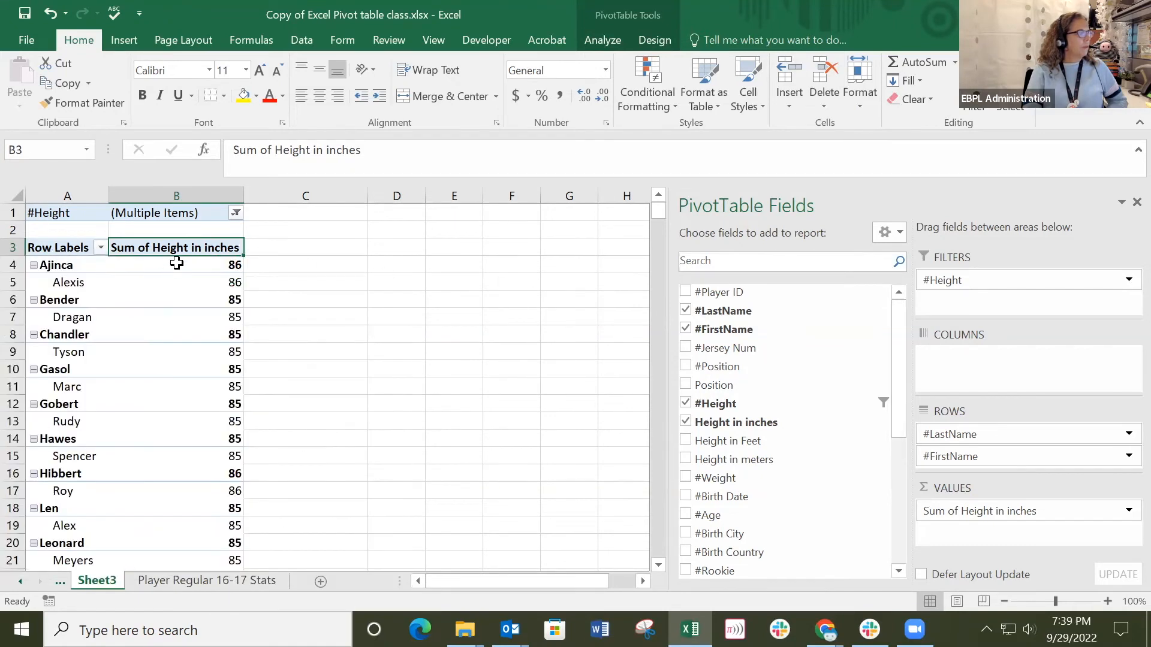
pyautogui.click(176, 263)
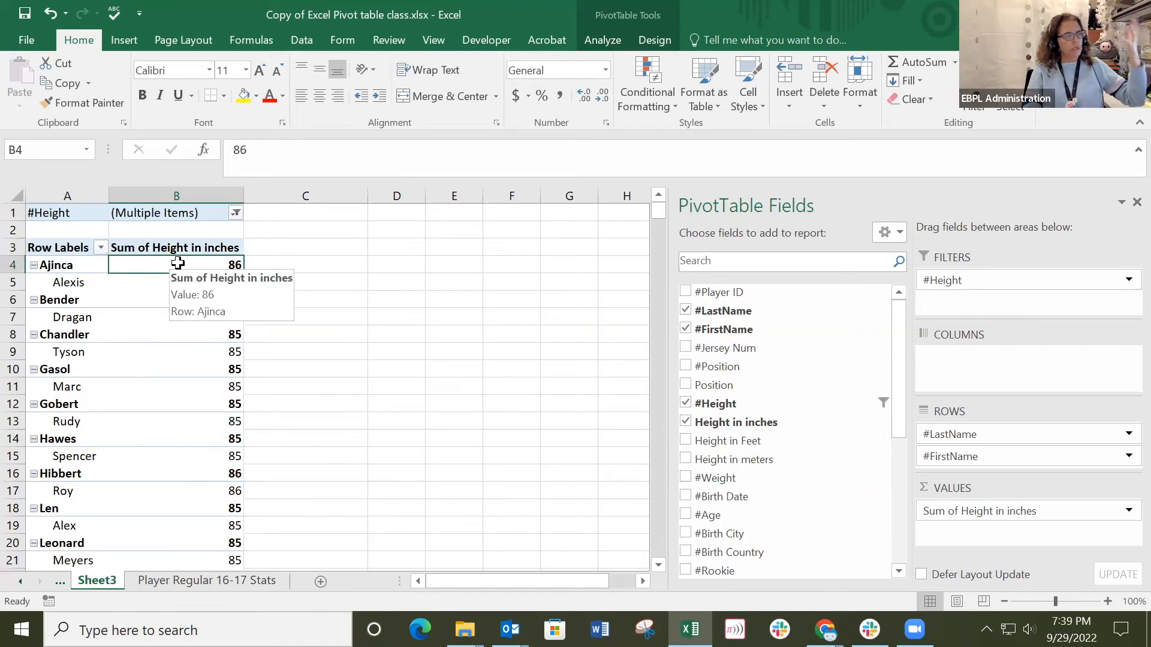
pyautogui.click(372, 312)
pyautogui.click(206, 267)
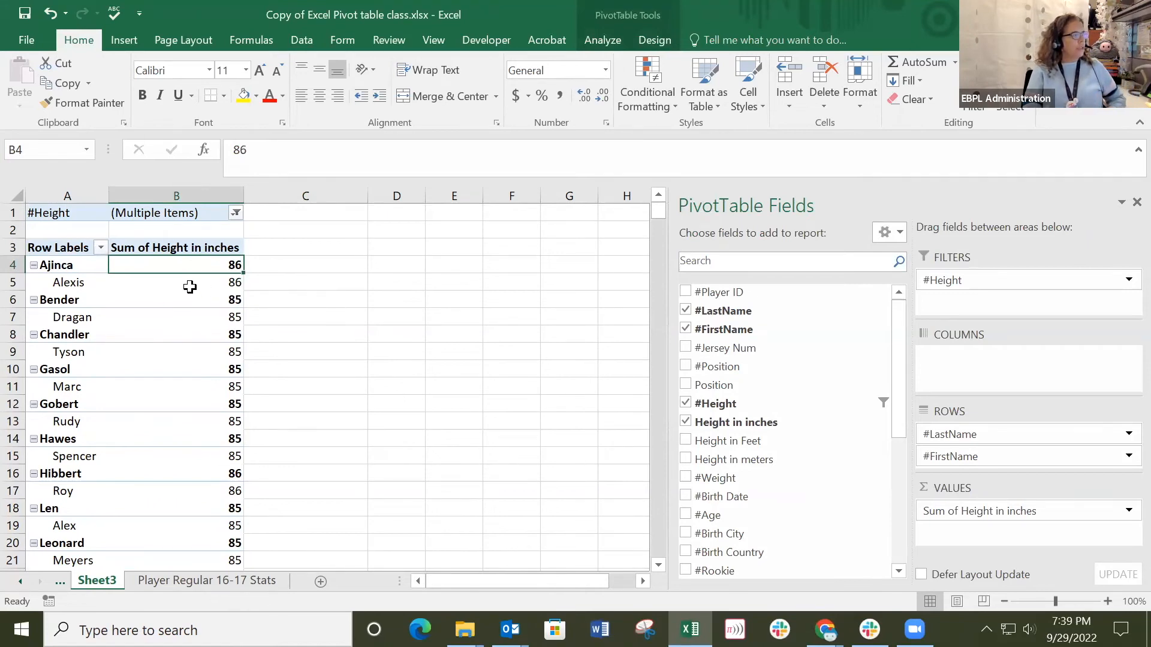
pyautogui.click(190, 287)
pyautogui.click(166, 298)
pyautogui.click(160, 248)
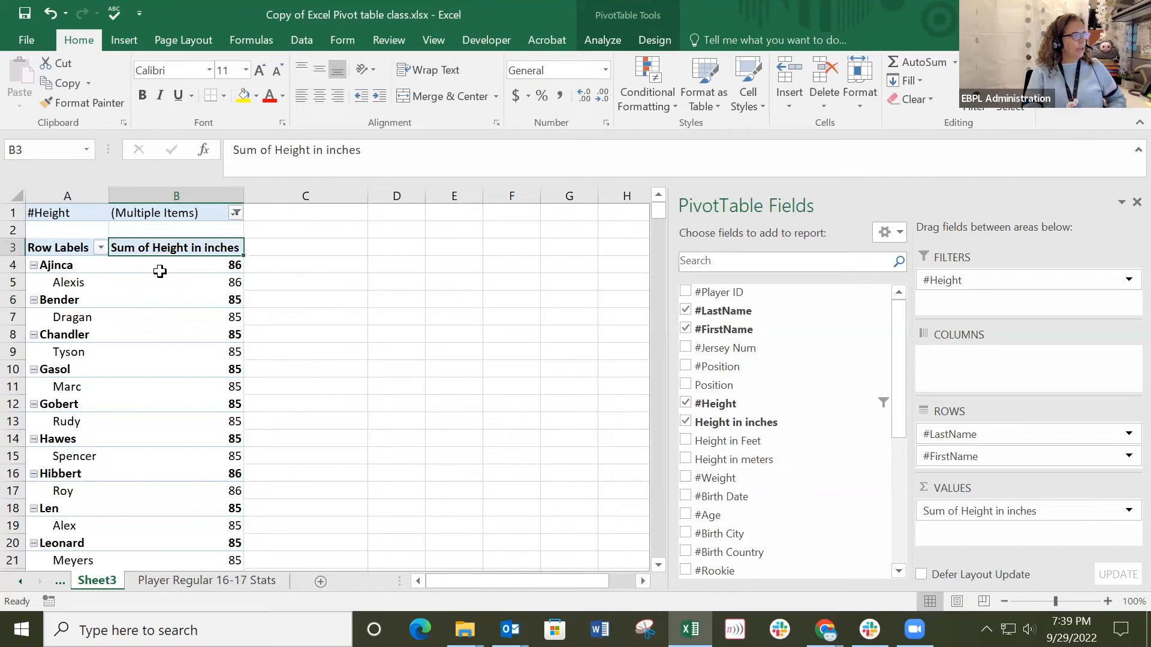
pyautogui.click(158, 269)
pyautogui.click(169, 335)
# Sort the pivot table's Sum of Height in inches values from largest to smallest and look through the reordered players.
pyautogui.click(166, 268)
pyautogui.rightClick(165, 267)
pyautogui.moveTo(336, 369)
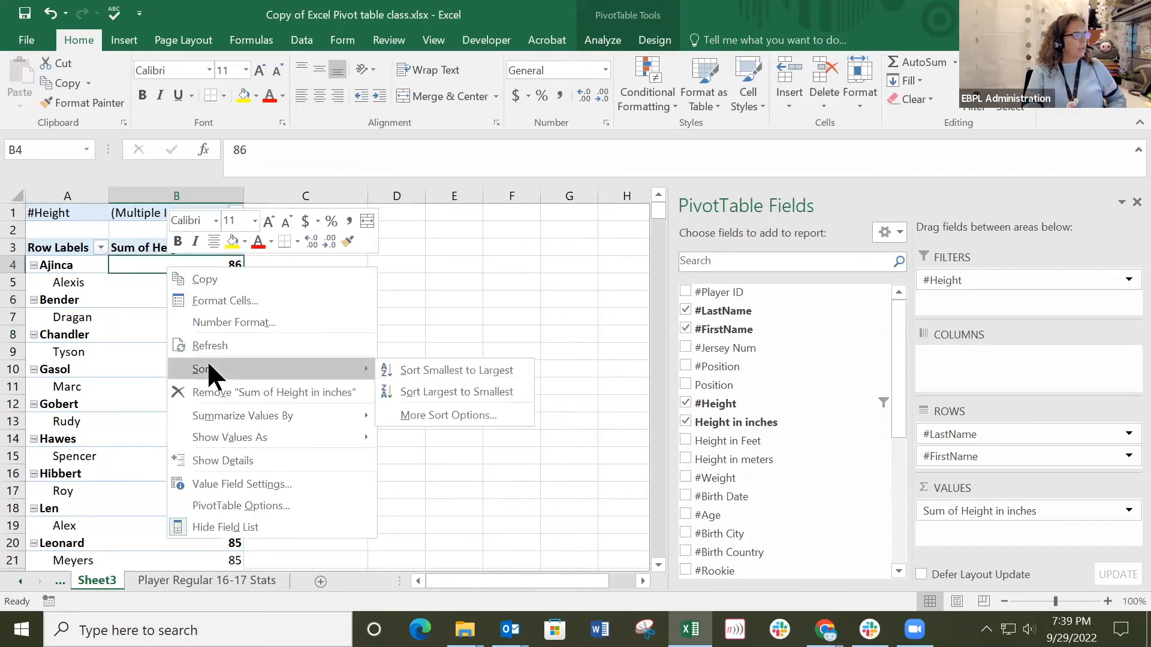
pyautogui.click(434, 391)
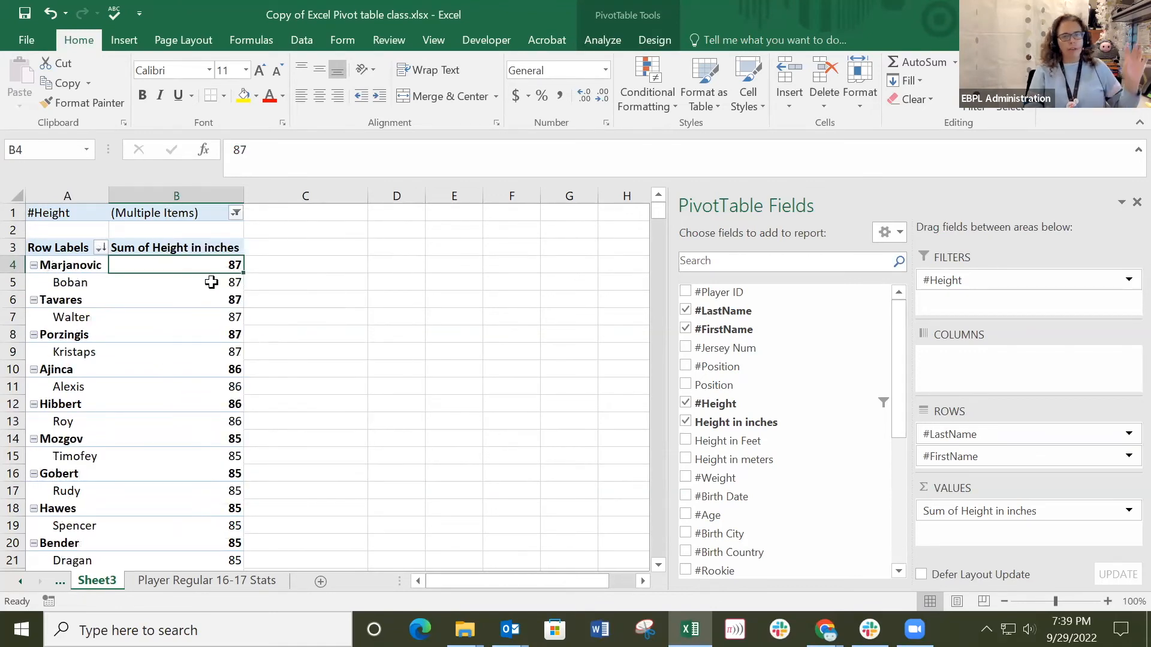
pyautogui.scroll(-8, 330, 452)
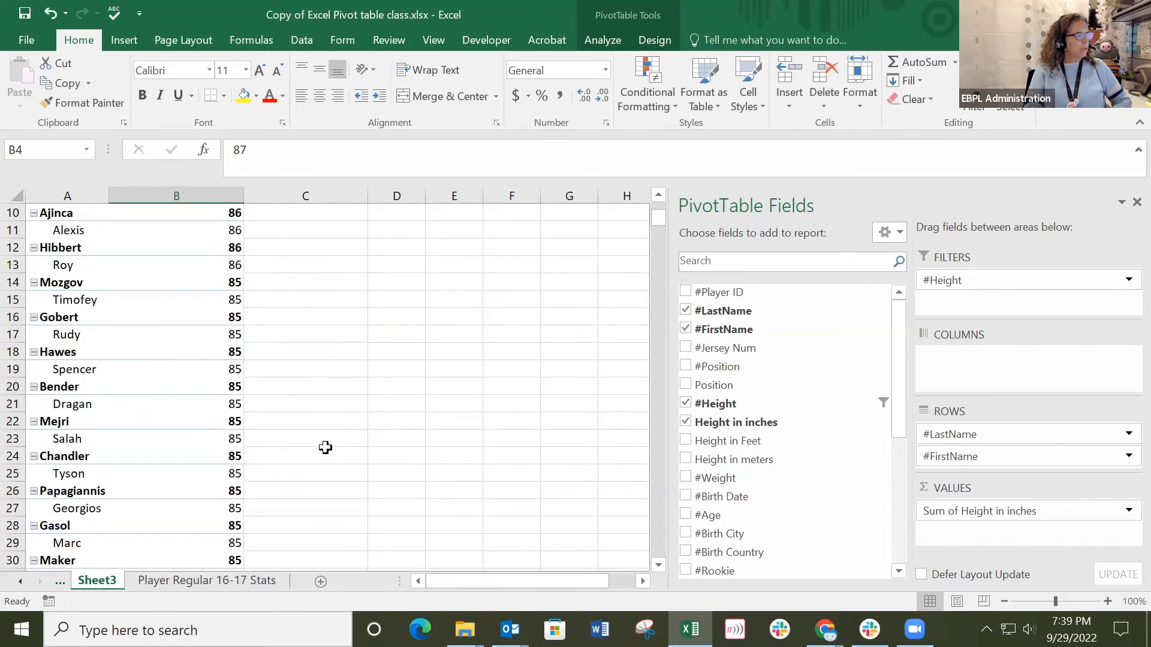
pyautogui.scroll(4, 323, 447)
pyautogui.scroll(4, 323, 447)
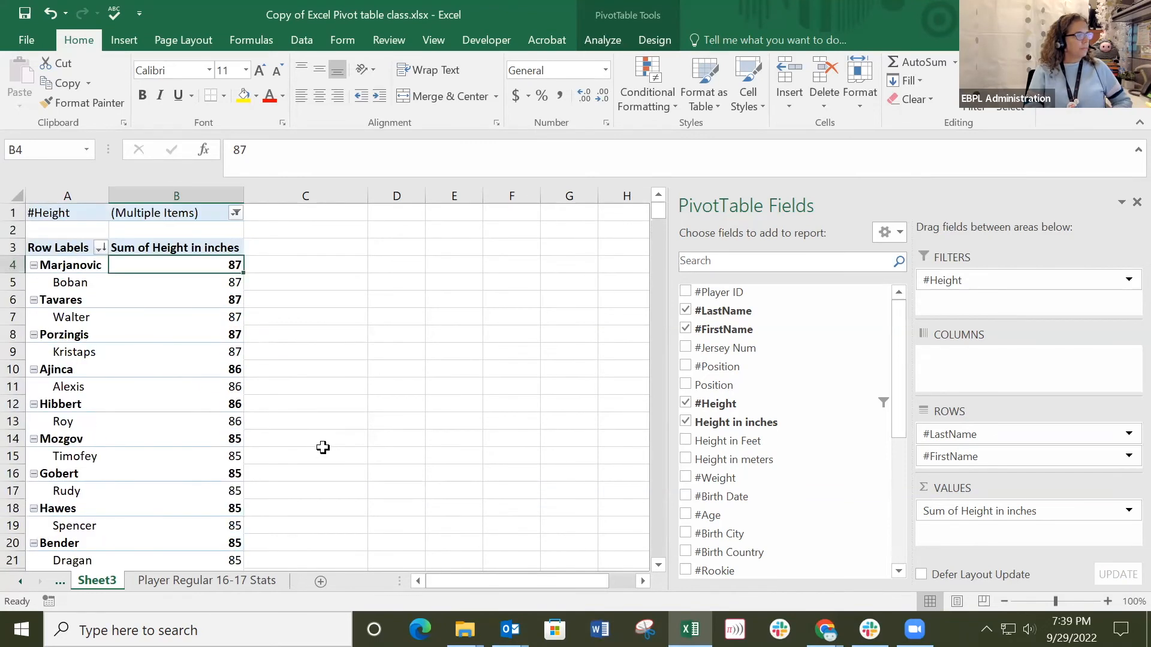
# Remove 7'1" from the #Height report filter, keeping 7'2" and 7'3" selected.
pyautogui.click(236, 213)
pyautogui.moveTo(229, 273); pyautogui.dragTo(230, 303)
pyautogui.click(128, 370)
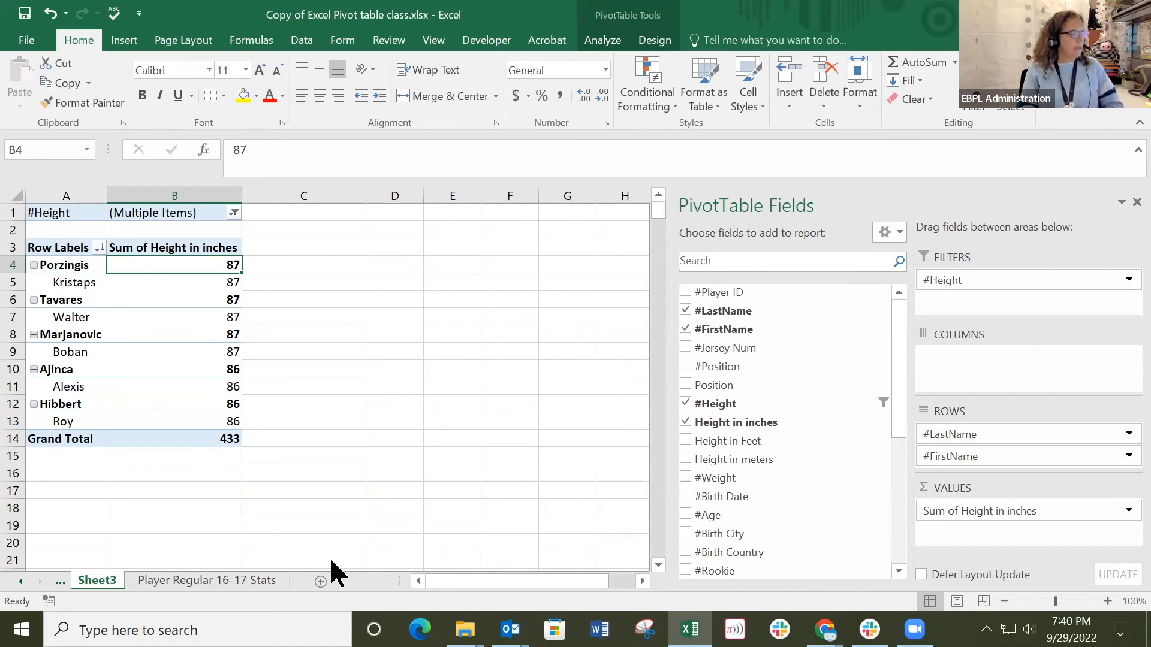
pyautogui.moveTo(65, 214); pyautogui.dragTo(185, 444)
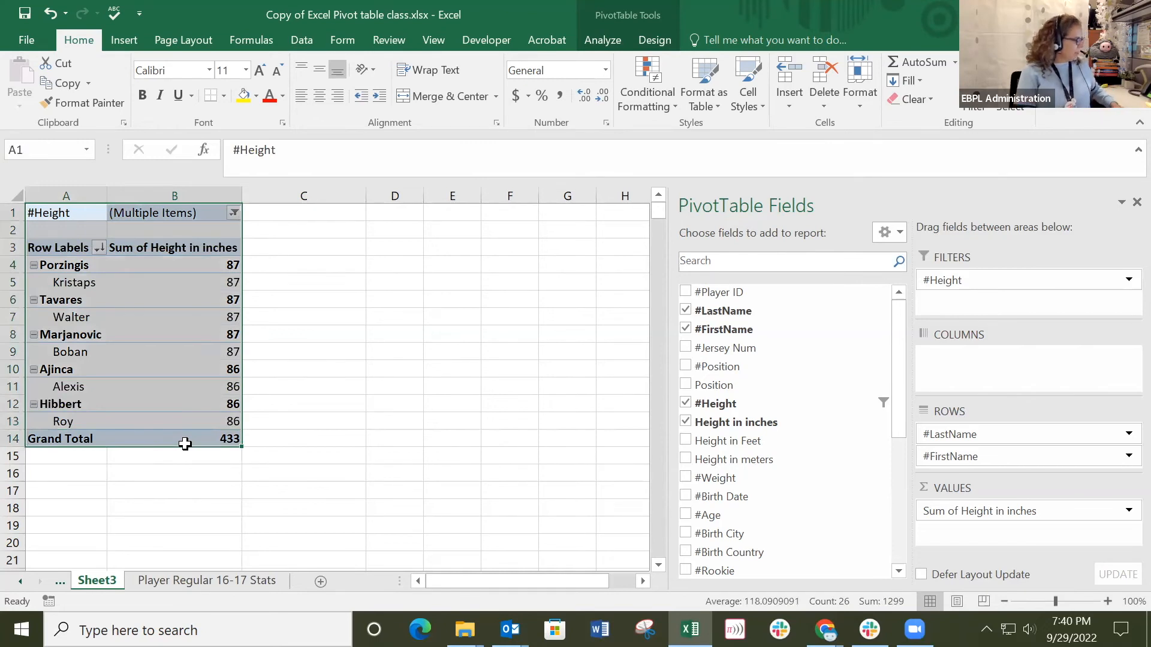
pyautogui.hotkey('ctrl', 'c')
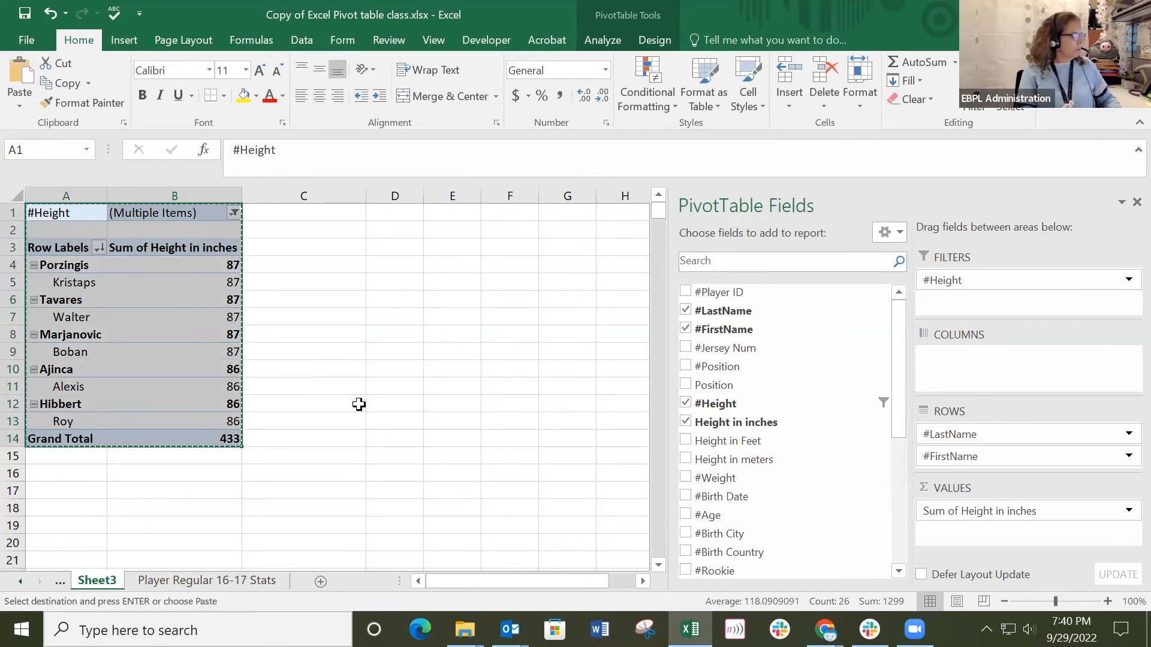
pyautogui.press('Escape')
pyautogui.click(347, 369)
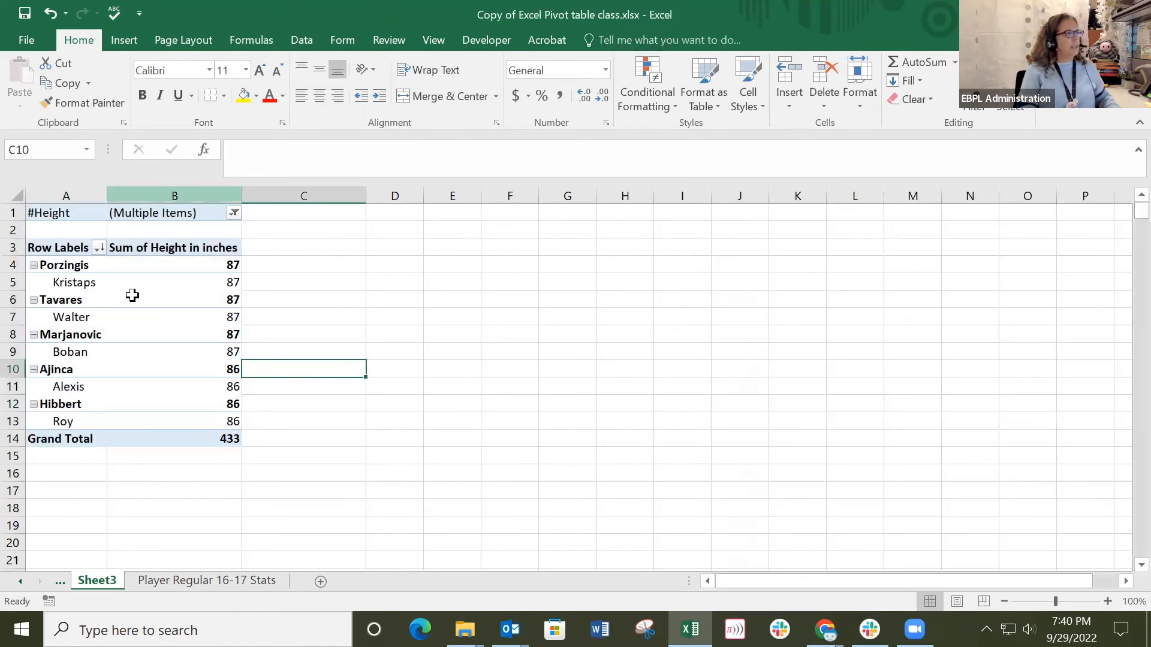
pyautogui.click(147, 317)
pyautogui.click(653, 40)
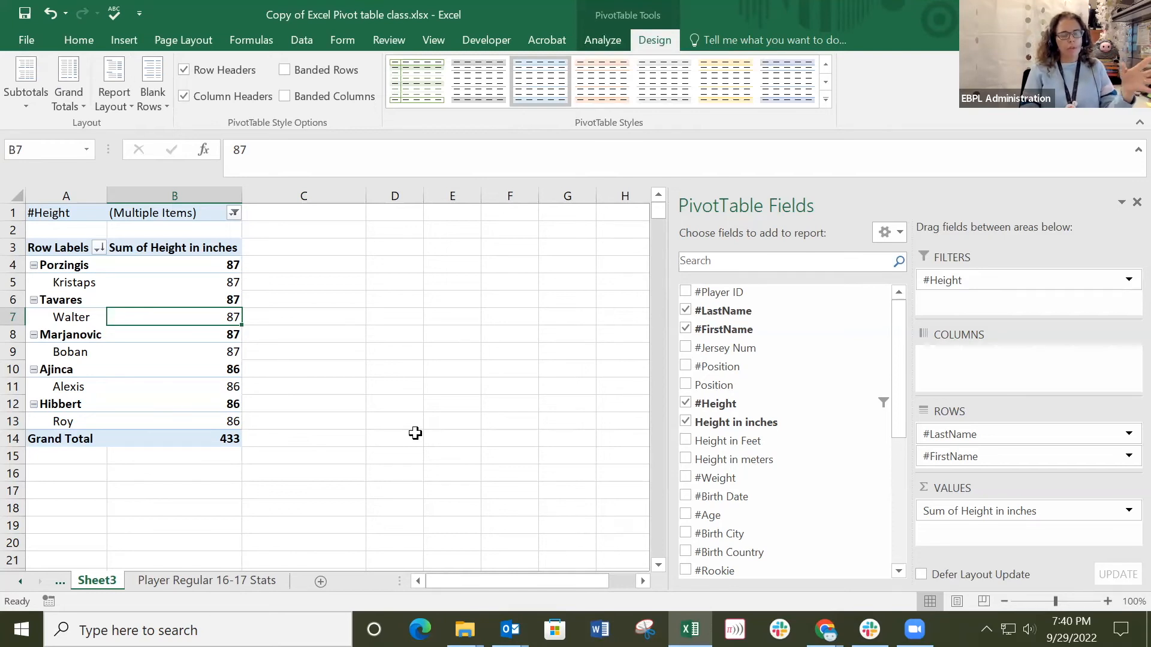
pyautogui.click(333, 354)
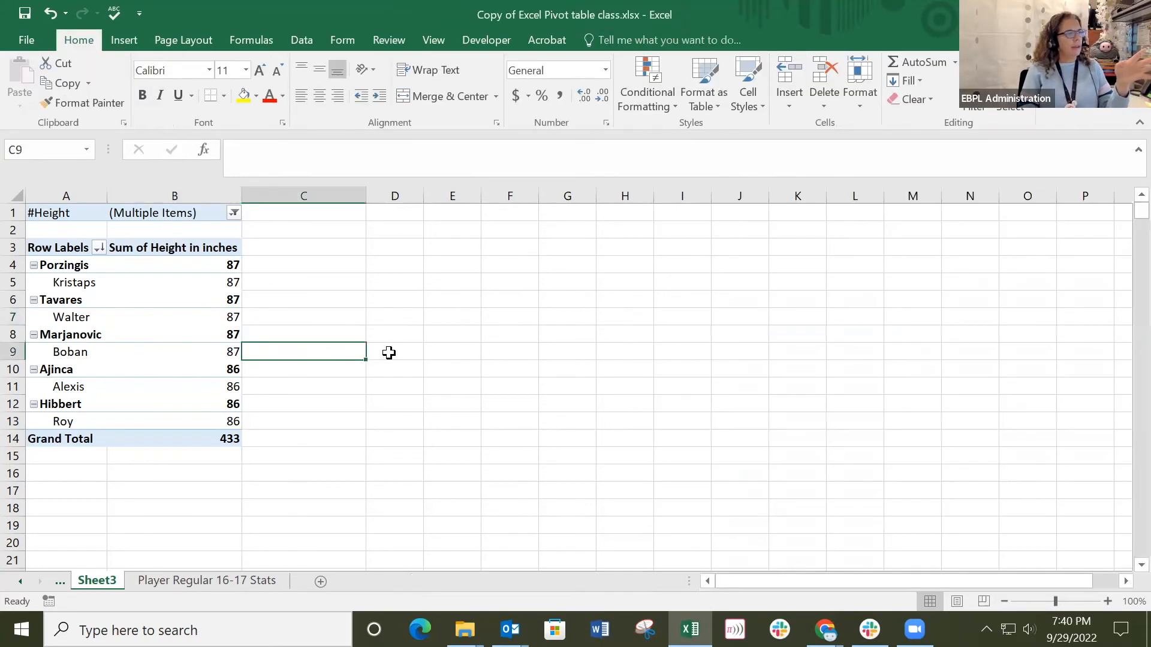
# Add #Team Name above #LastName in the pivot table's rows and review the players grouped by team.
pyautogui.click(180, 367)
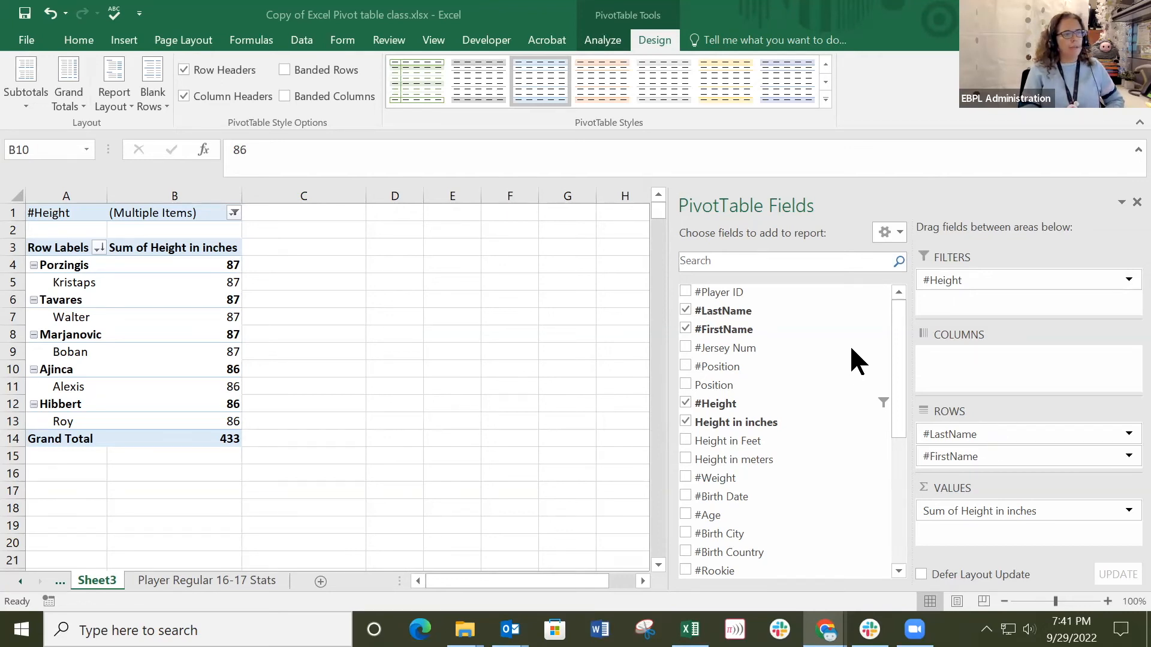
pyautogui.click(896, 344)
pyautogui.moveTo(897, 332); pyautogui.dragTo(897, 387)
pyautogui.moveTo(897, 407); pyautogui.dragTo(900, 422)
pyautogui.moveTo(738, 477); pyautogui.dragTo(984, 426)
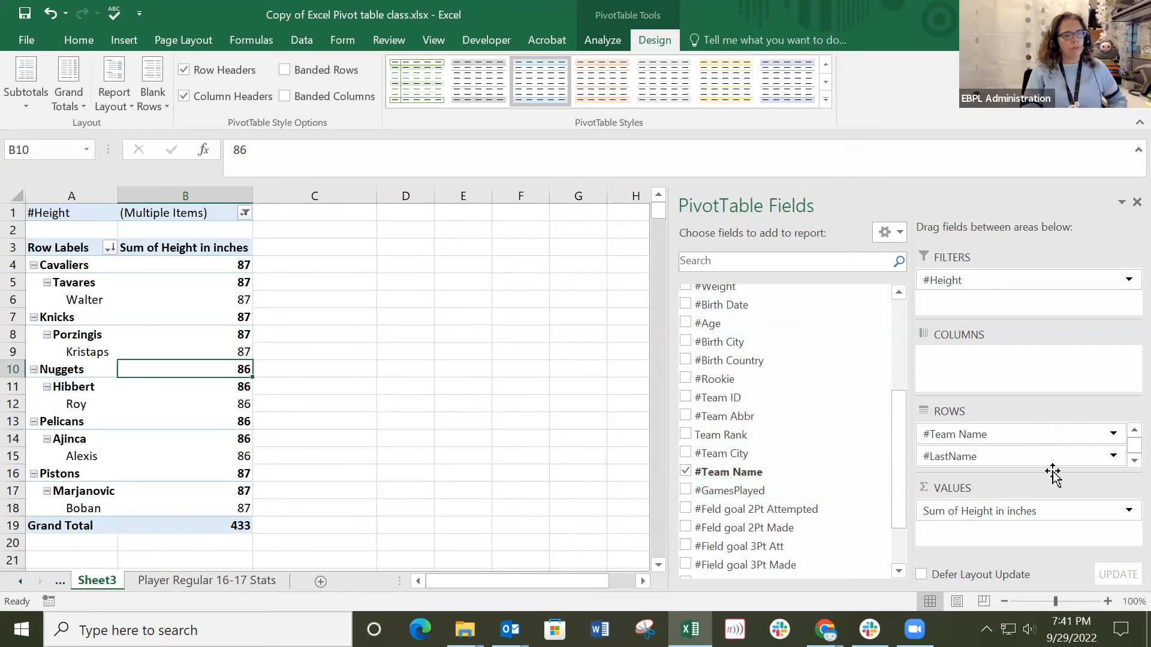
pyautogui.scroll(-1, 1049, 445)
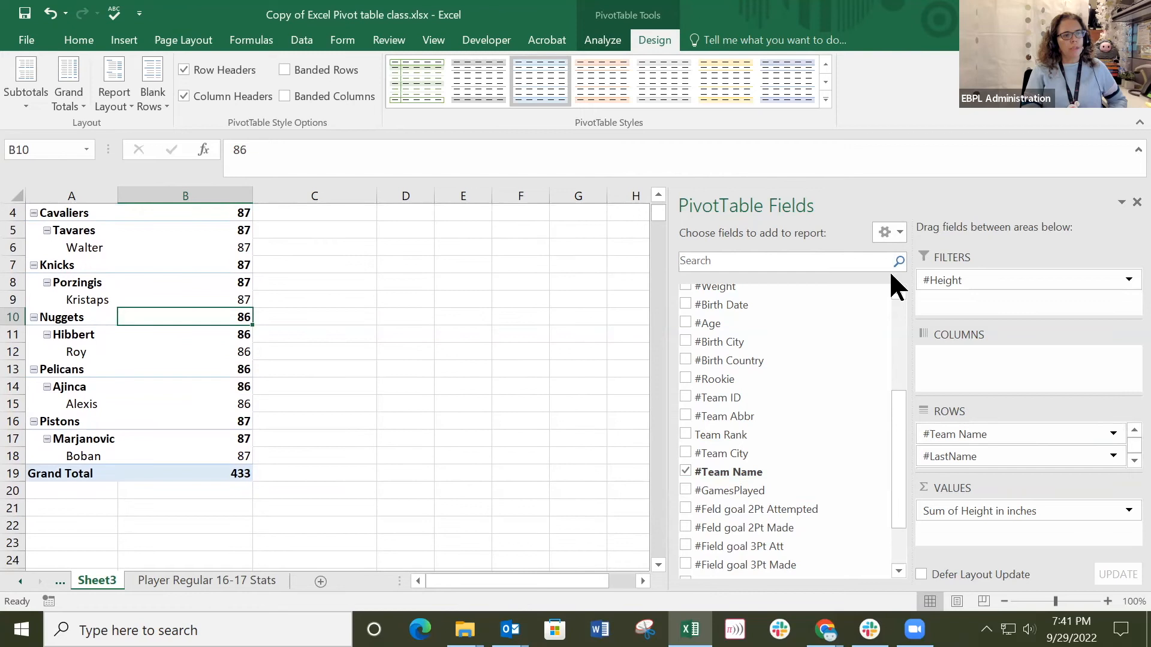
pyautogui.scroll(-1, 1122, 459)
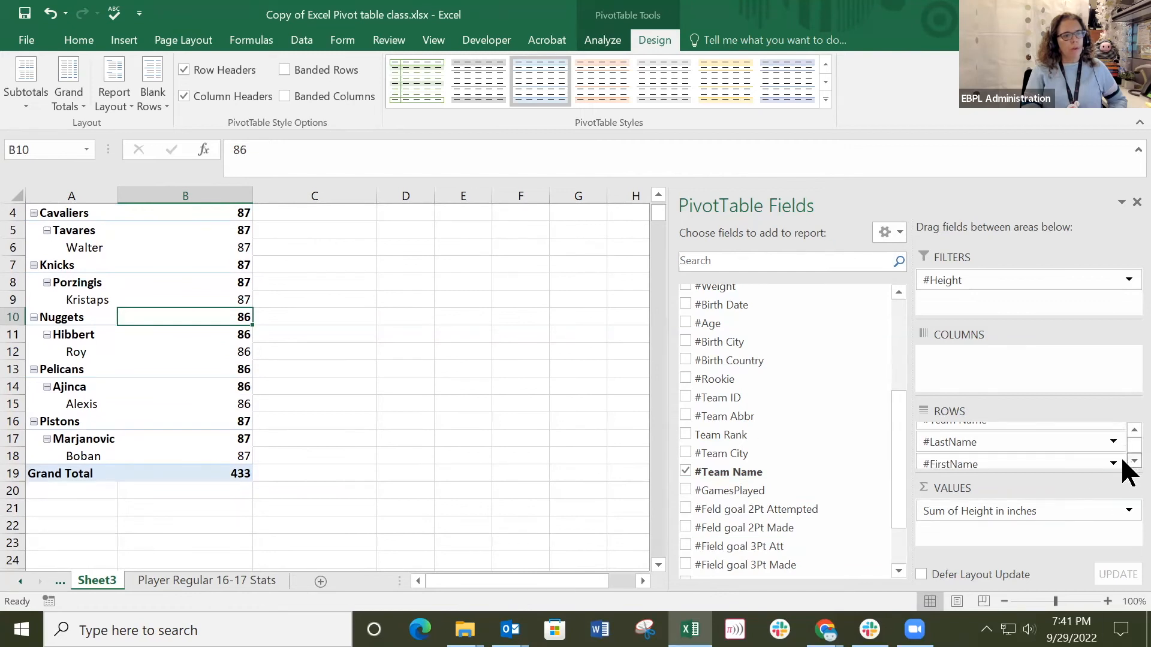
pyautogui.scroll(1, 1123, 430)
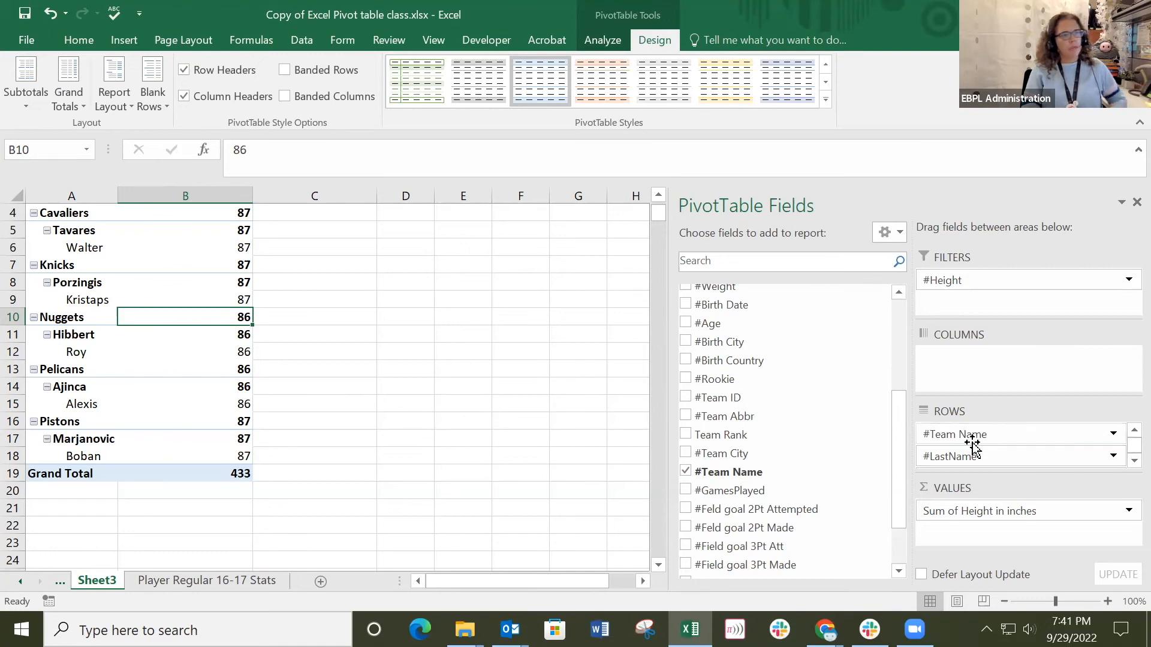
pyautogui.click(314, 280)
pyautogui.scroll(1, 313, 280)
pyautogui.click(183, 314)
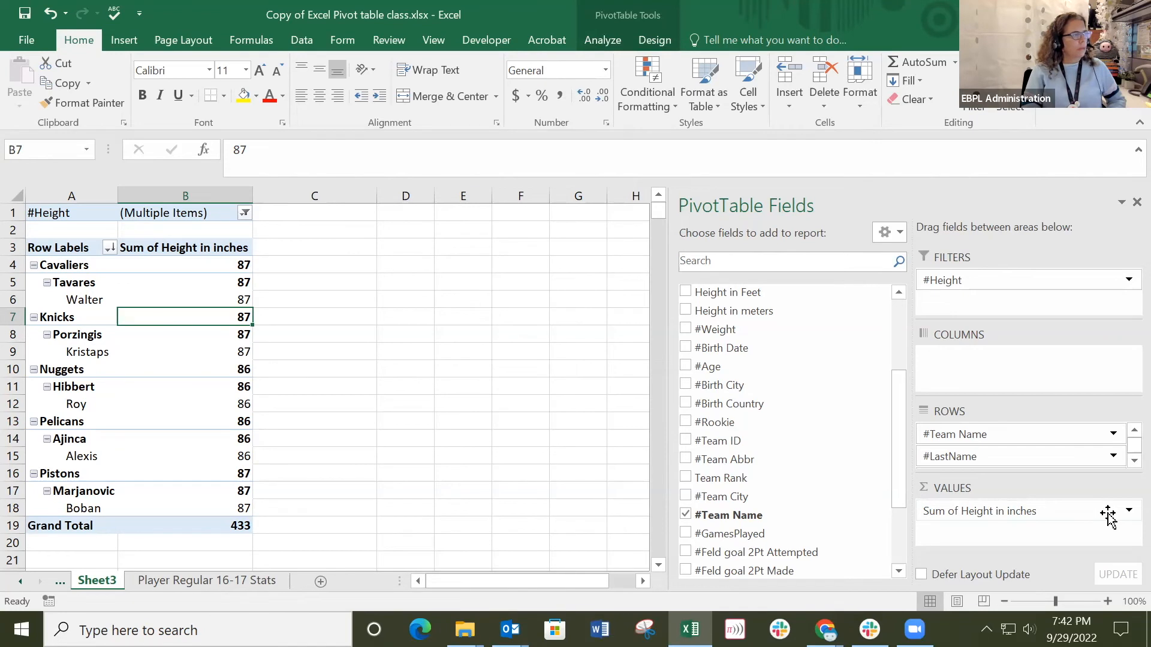
# Summarize the pivot table's Height in inches values by Count.
pyautogui.click(168, 248)
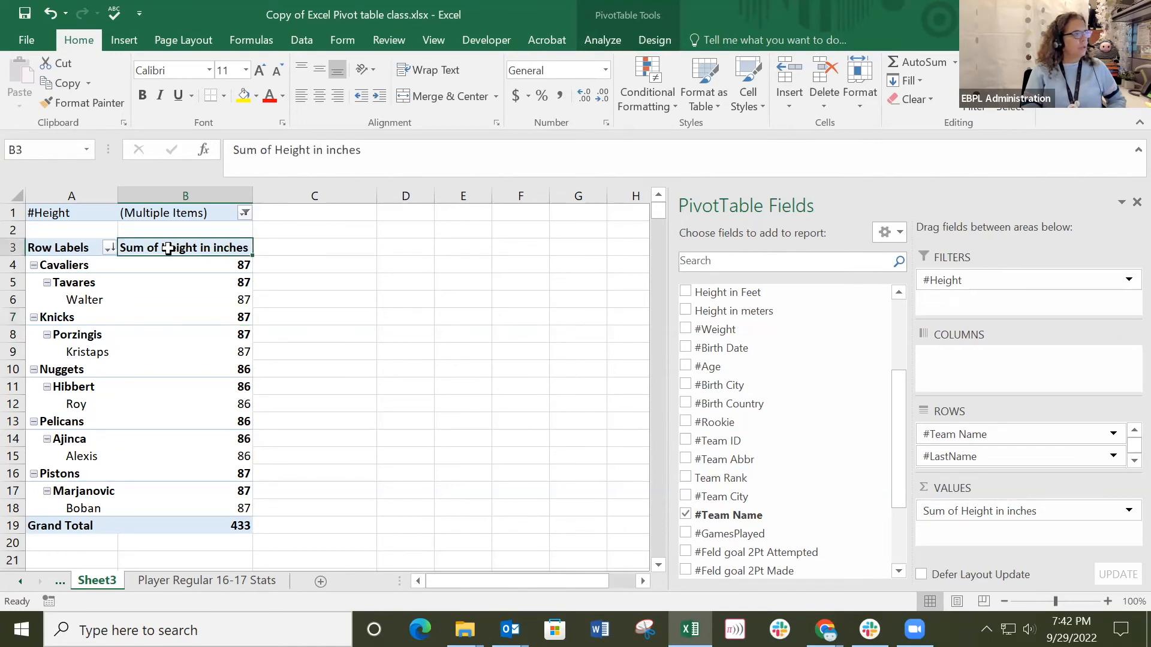
pyautogui.rightClick(168, 249)
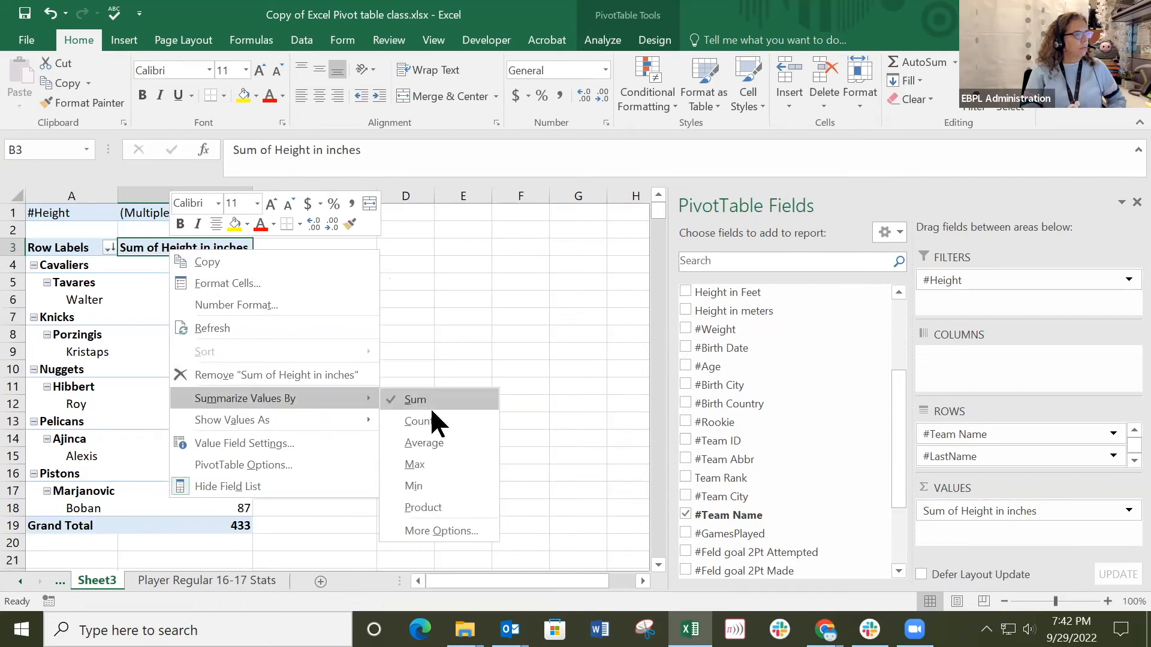
pyautogui.click(428, 401)
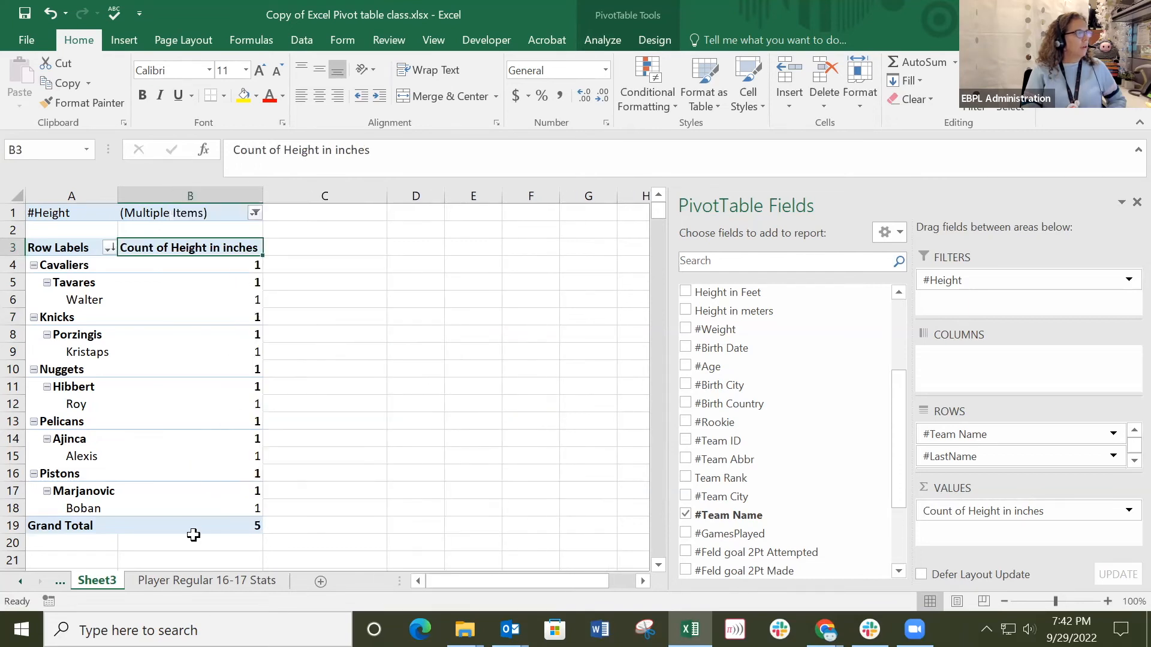
pyautogui.moveTo(211, 296)
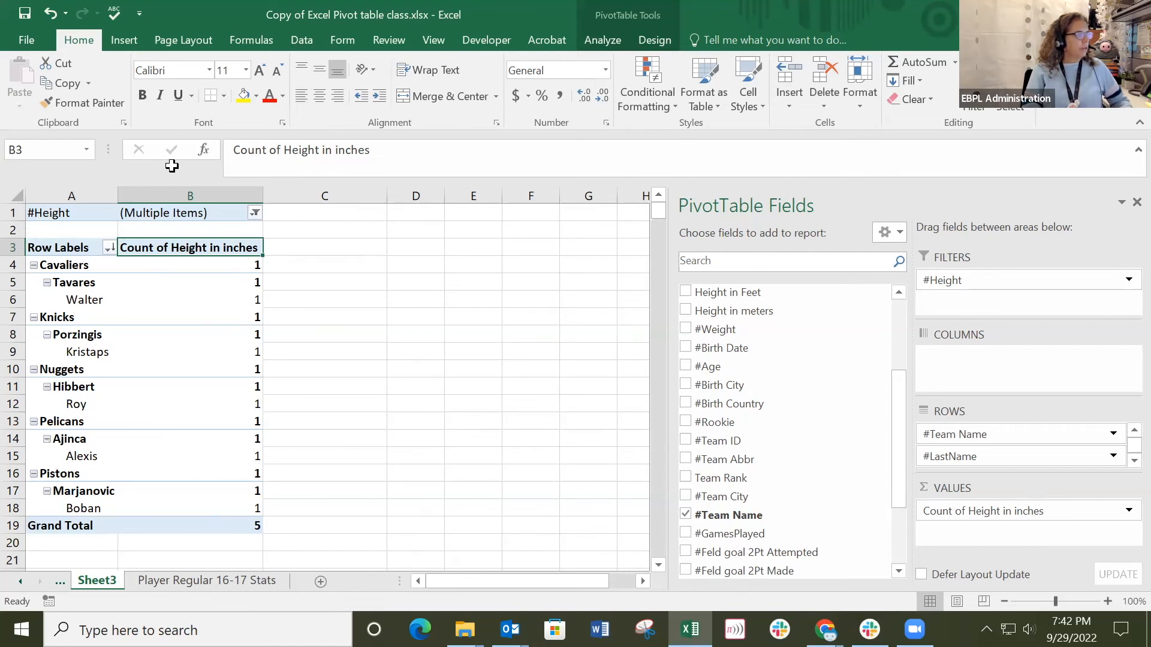
# Switch the Height in inches summary from Count back to Sum.
pyautogui.rightClick(162, 250)
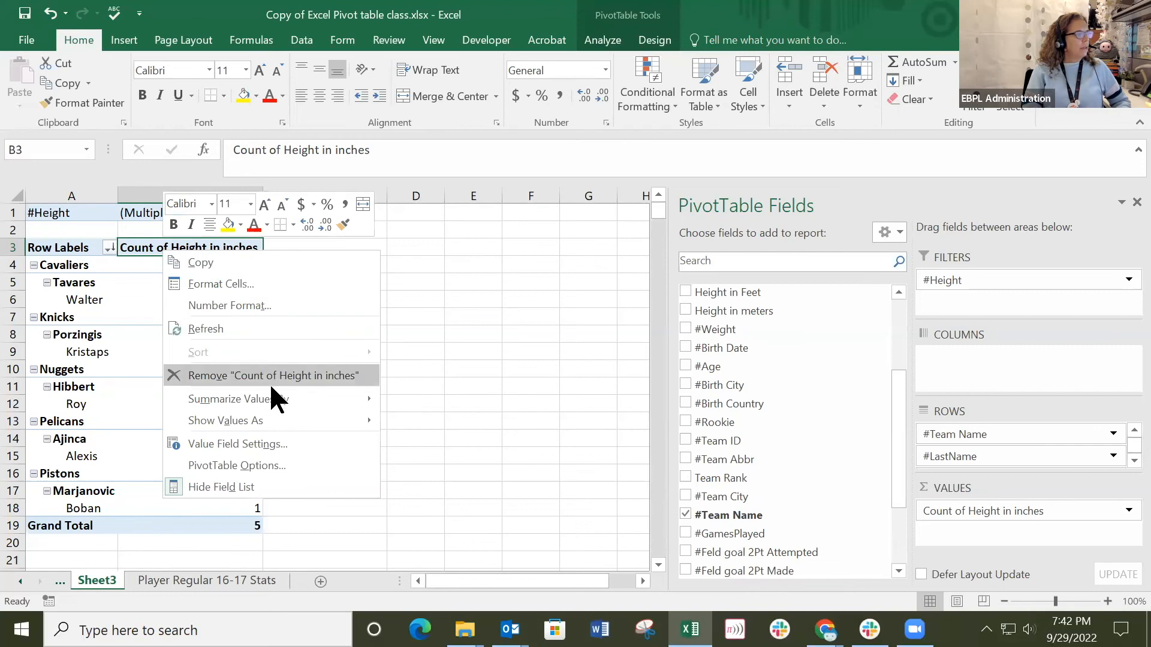
pyautogui.moveTo(311, 398)
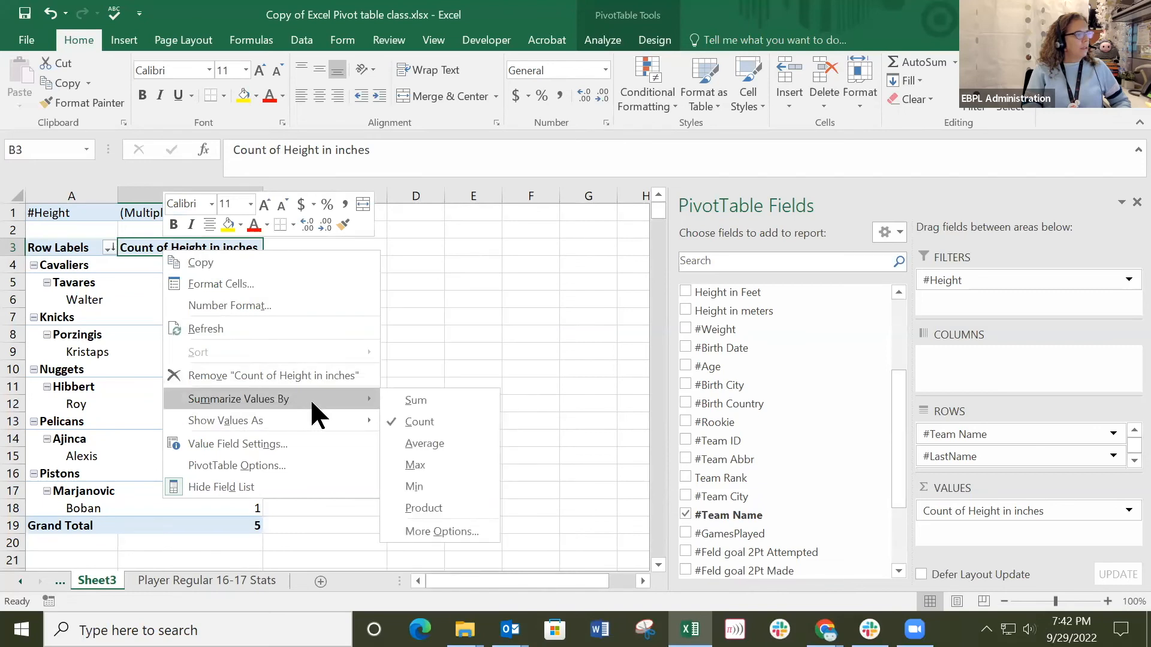
pyautogui.click(422, 398)
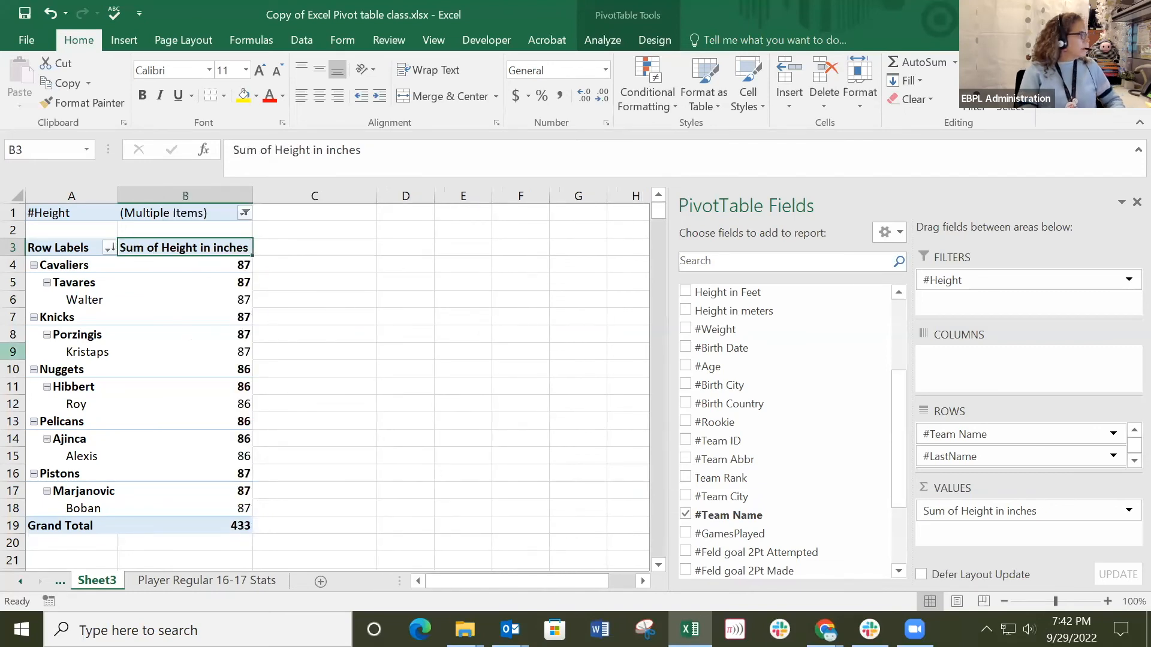
pyautogui.hotkey('alt', 'Tab')
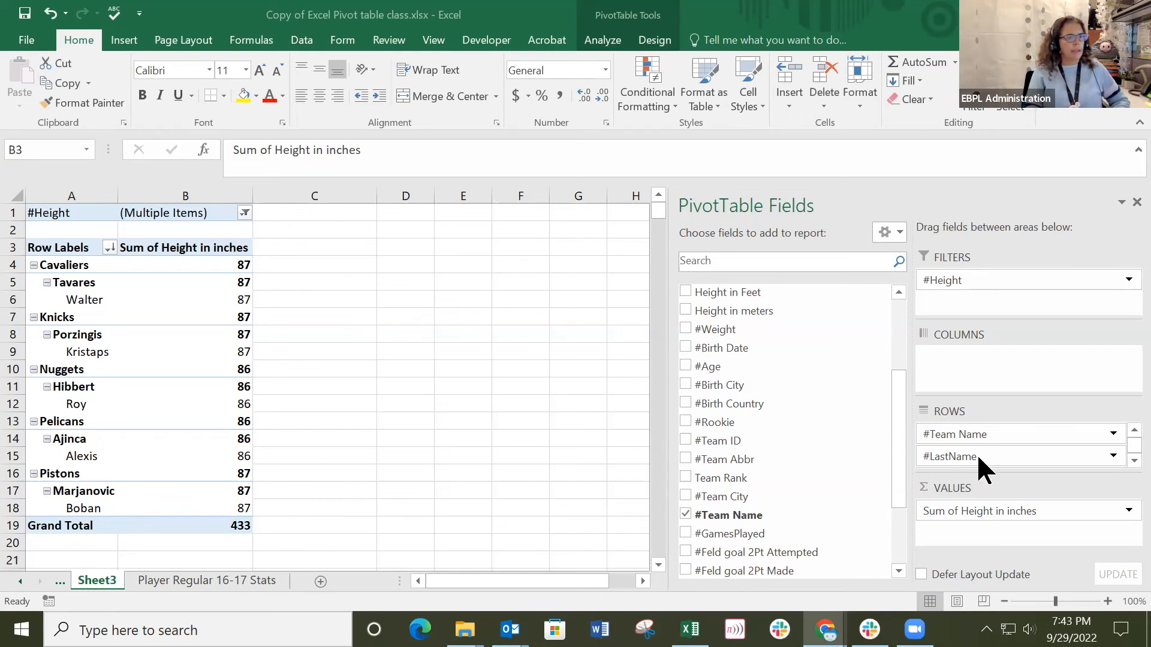
# Remove #LastName and #FirstName from the pivot table's rows, leaving only #Team Name.
pyautogui.moveTo(981, 457); pyautogui.dragTo(722, 468)
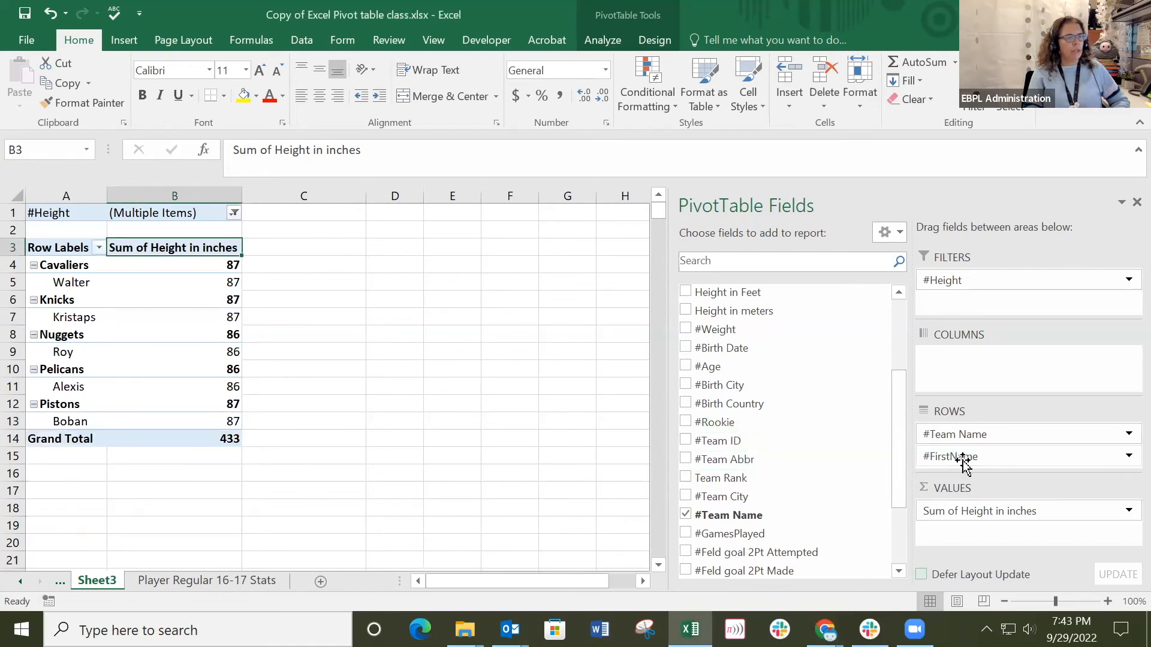
pyautogui.moveTo(974, 461); pyautogui.dragTo(773, 466)
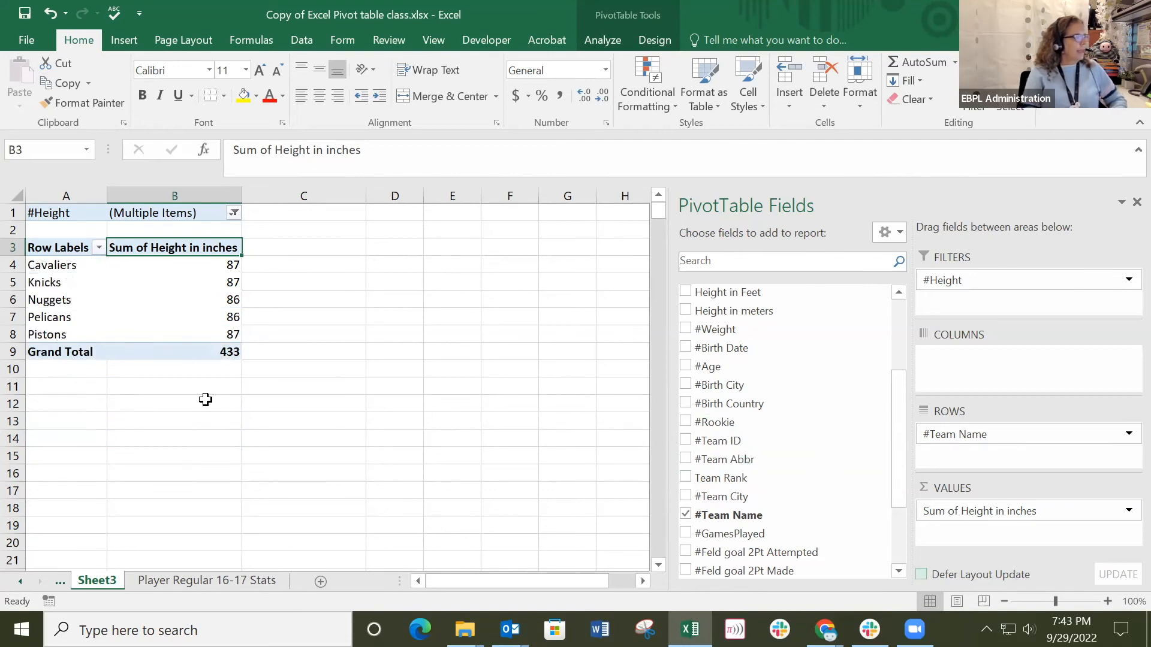
pyautogui.click(98, 247)
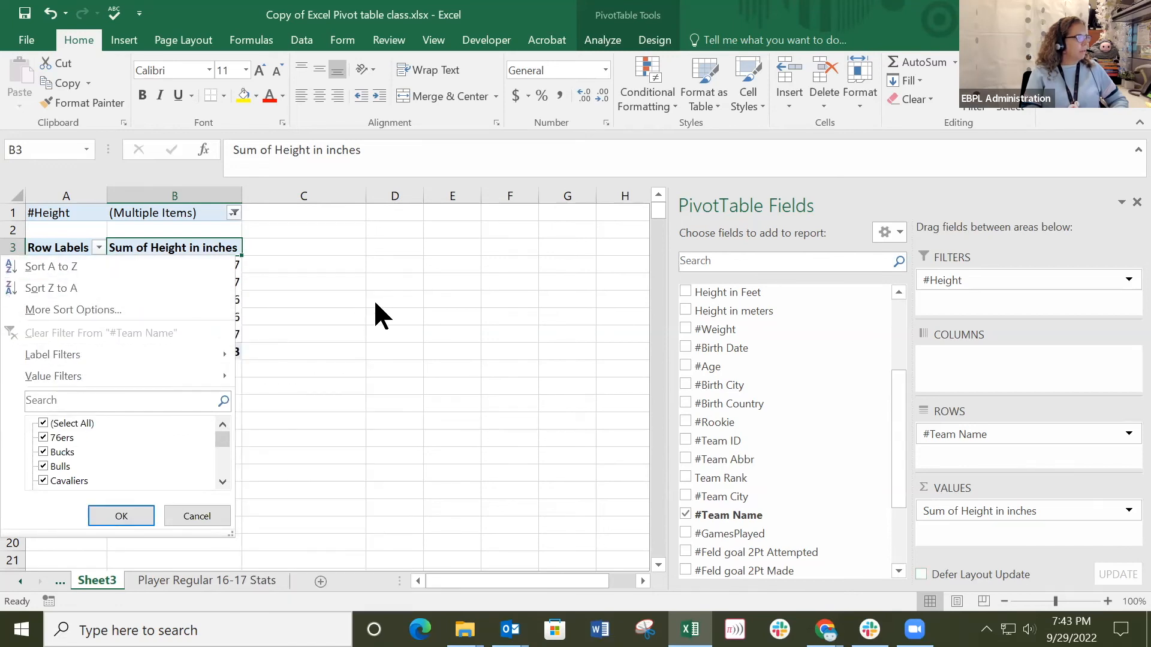
pyautogui.click(192, 256)
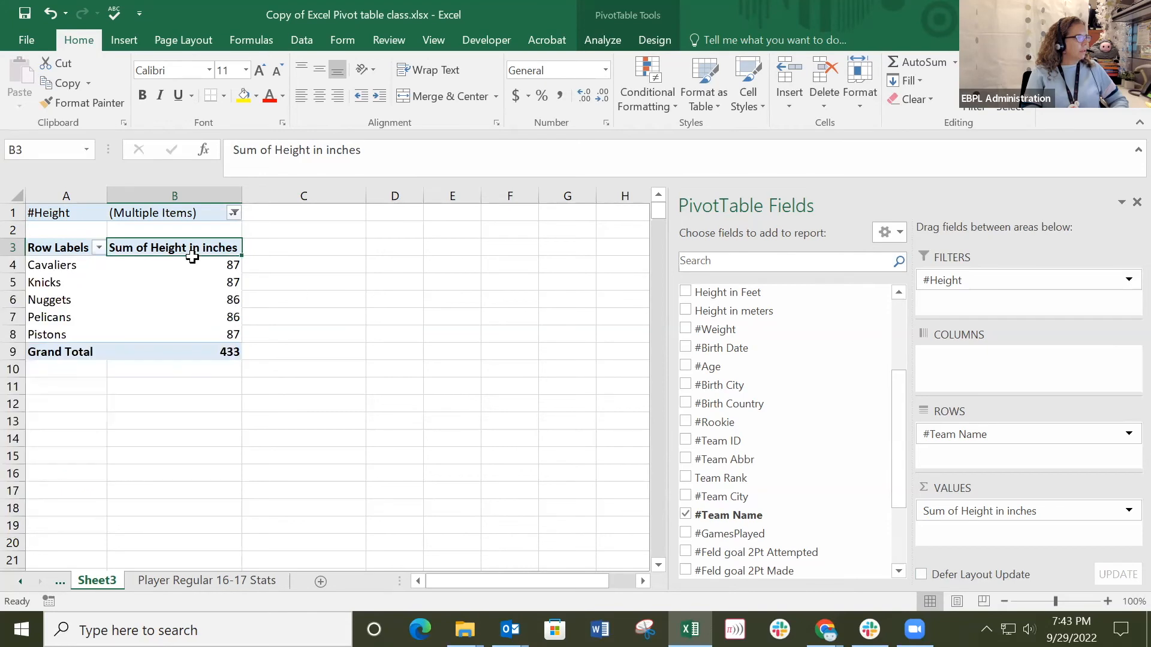
# Reset the #Height report filter to all heights, and add Team Rank above #Team Name in the pivot table's rows.
pyautogui.click(232, 212)
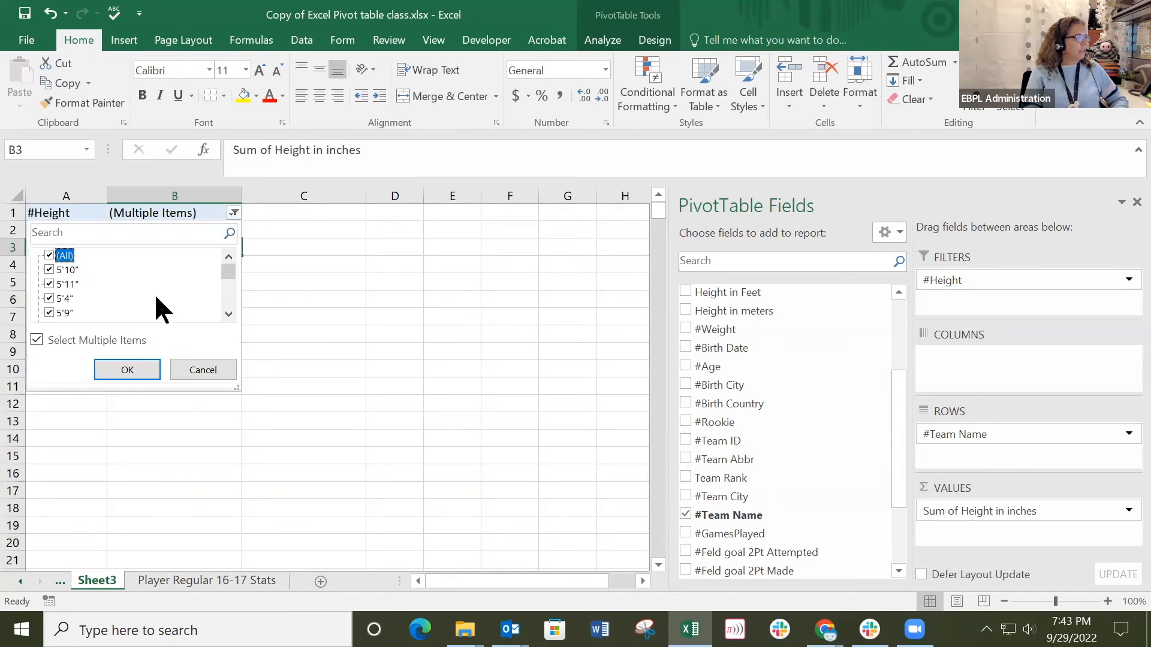
pyautogui.click(120, 369)
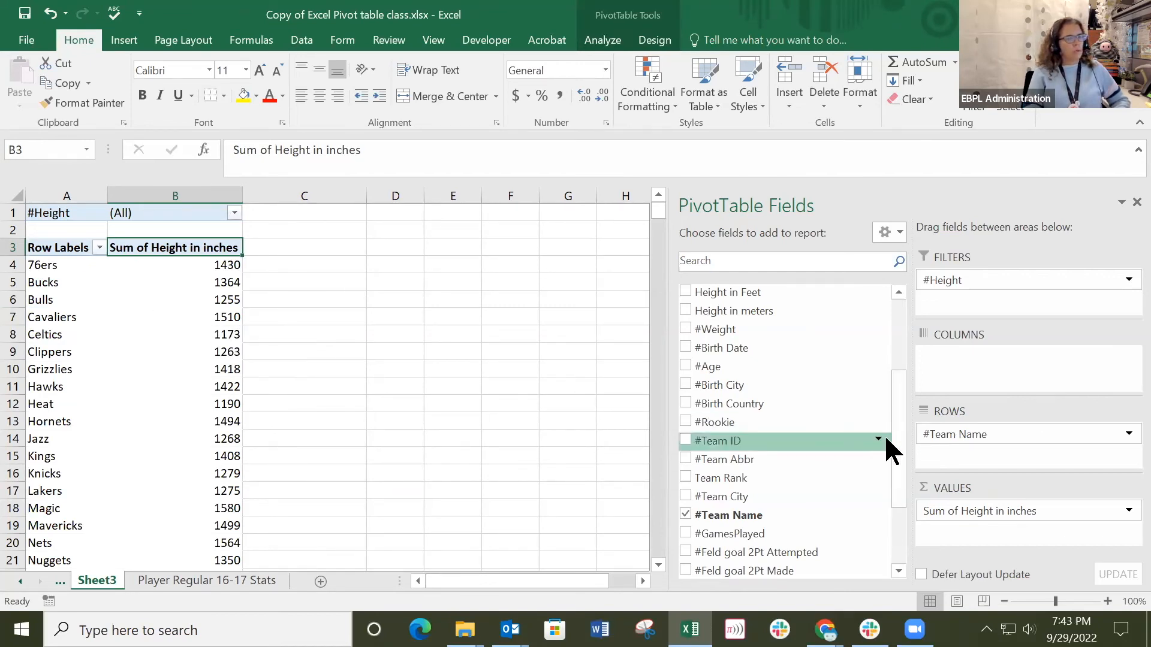
pyautogui.moveTo(894, 437)
pyautogui.mouseDown()
pyautogui.moveTo(898, 497)
pyautogui.moveTo(901, 453)
pyautogui.mouseUp()
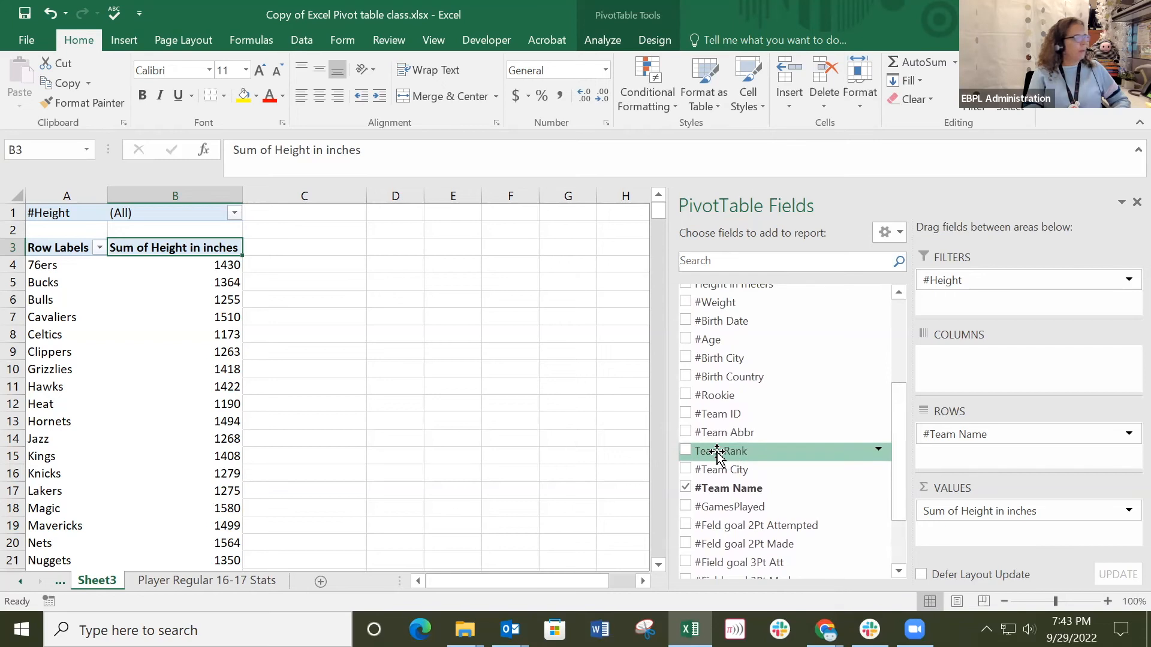
pyautogui.moveTo(718, 454); pyautogui.dragTo(962, 431)
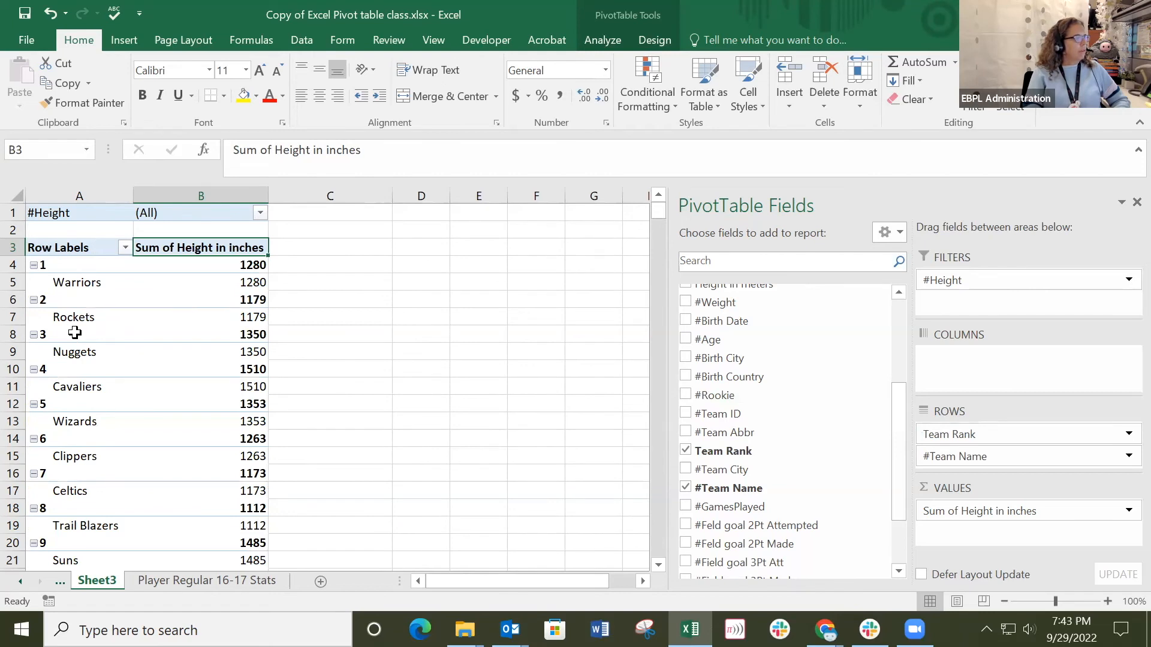
pyautogui.scroll(-3, 82, 374)
pyautogui.scroll(-12, 82, 374)
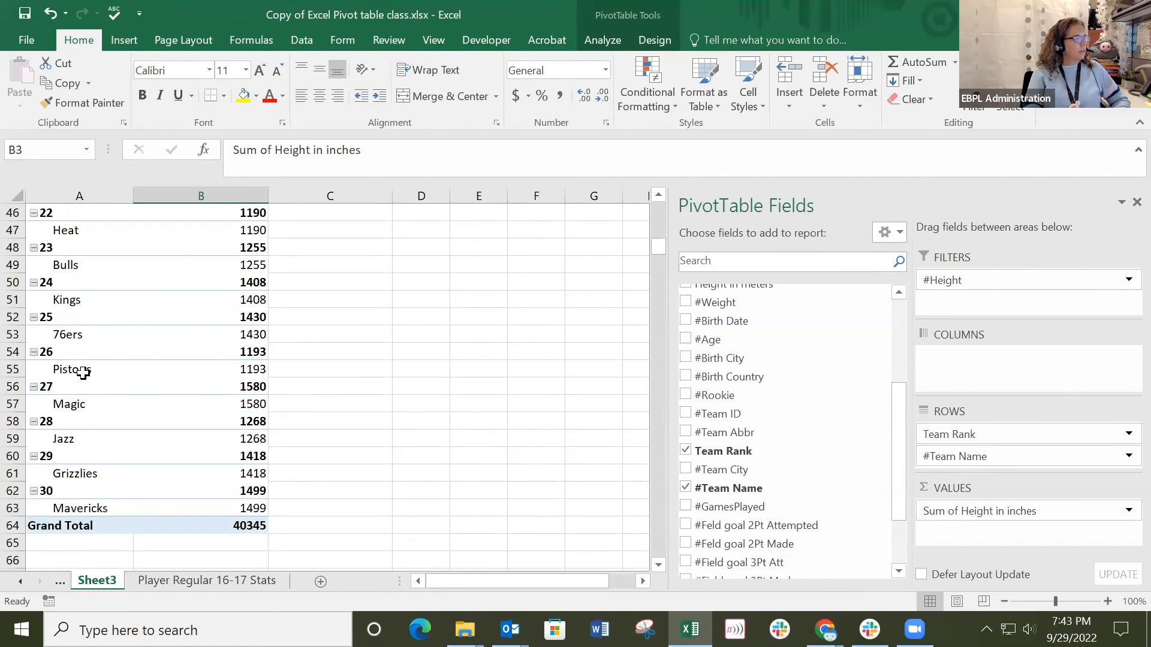
pyautogui.scroll(-4, 83, 373)
pyautogui.scroll(19, 83, 374)
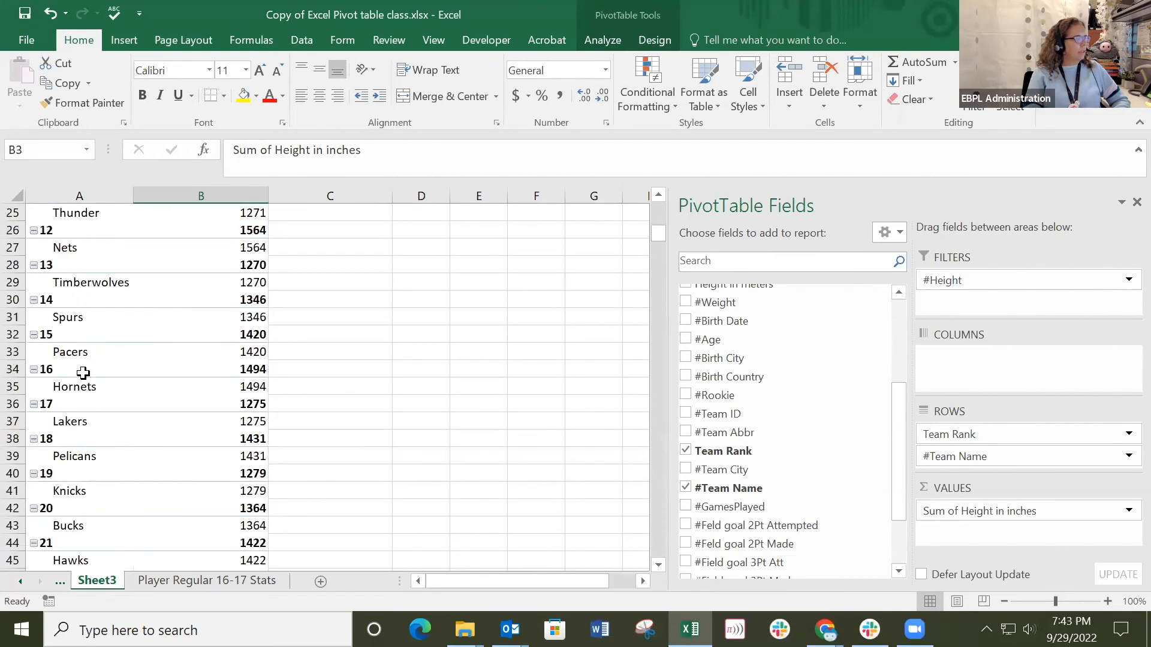
pyautogui.scroll(1, 83, 373)
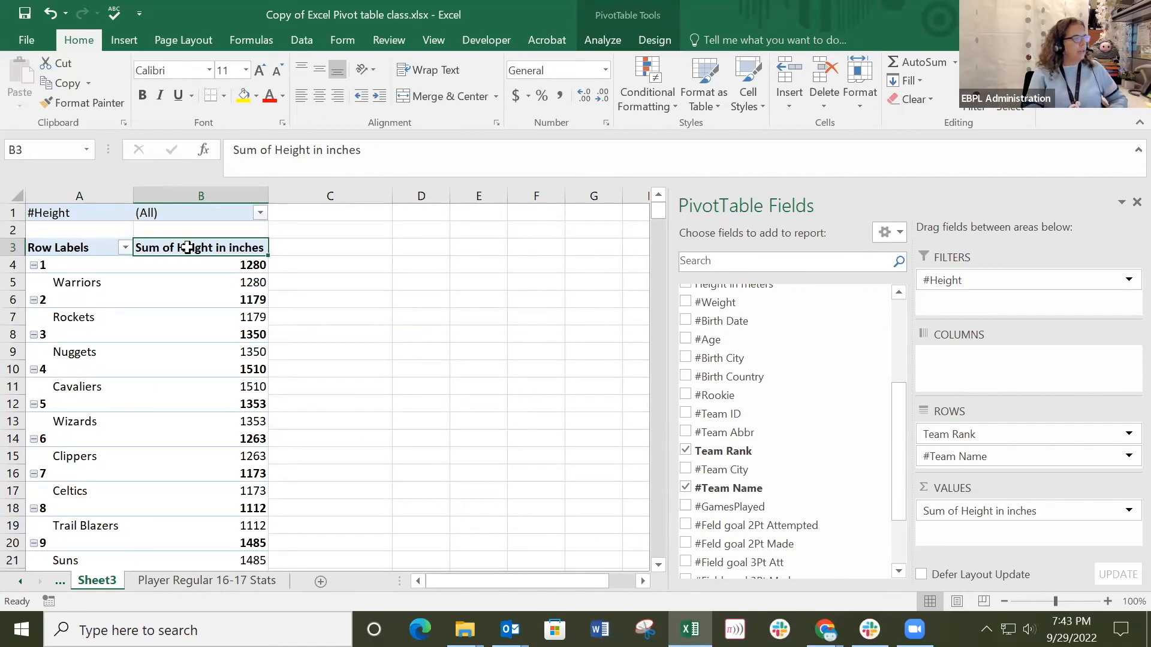
# Summarize the pivot table's Height in inches values by Average.
pyautogui.rightClick(186, 245)
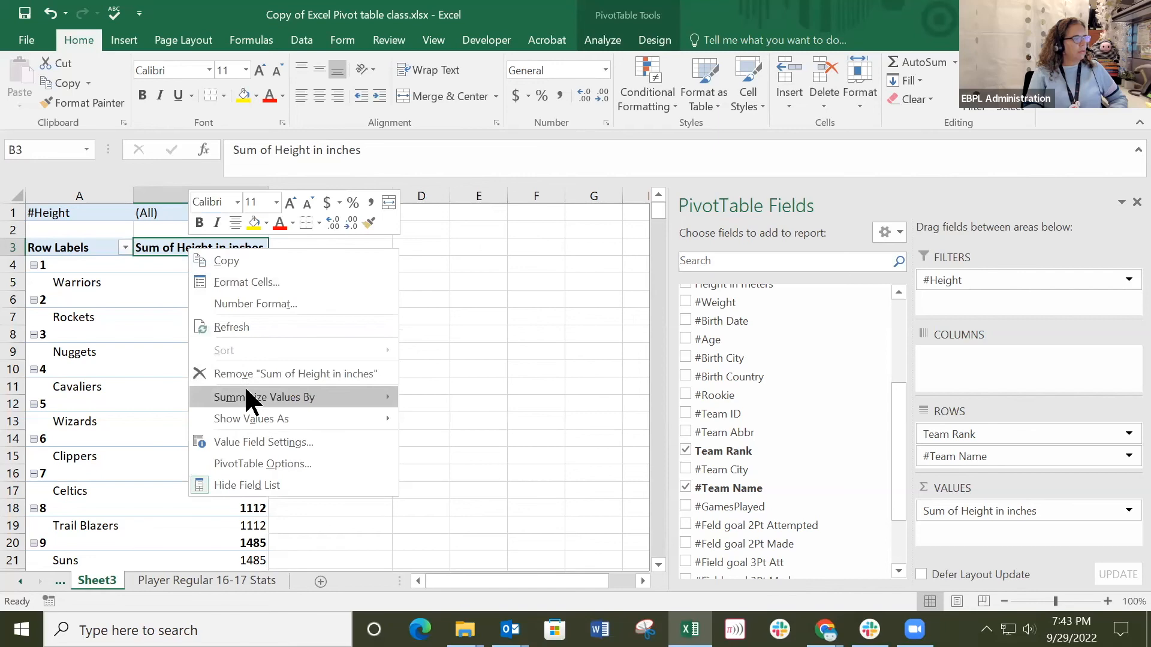
pyautogui.moveTo(246, 399)
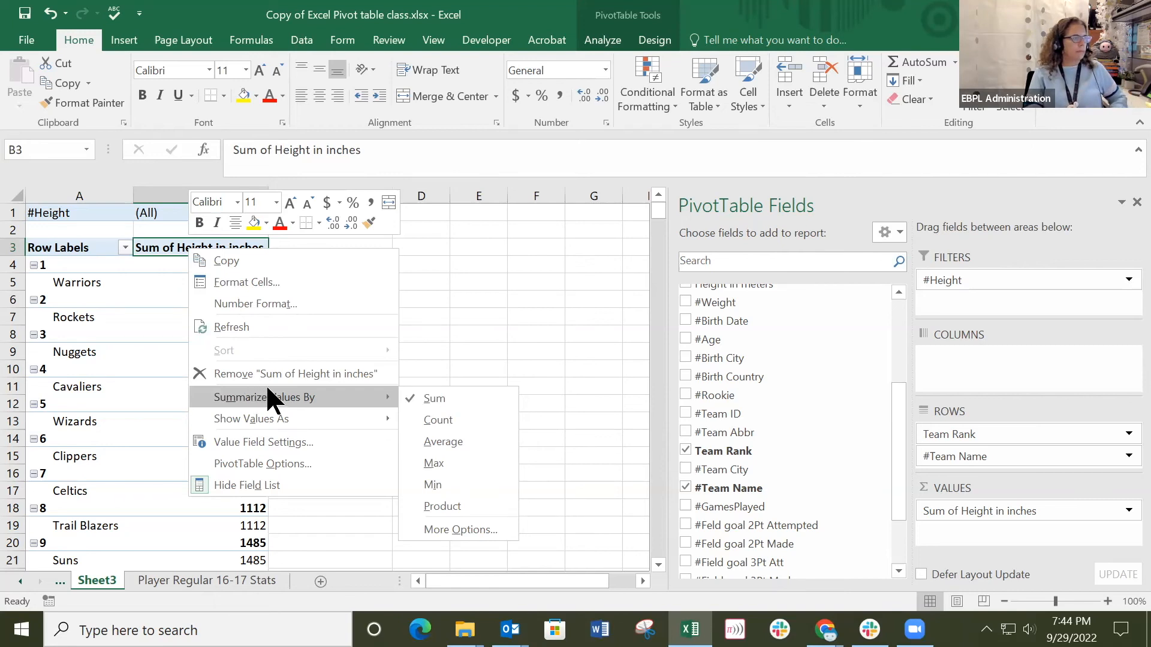
pyautogui.click(444, 442)
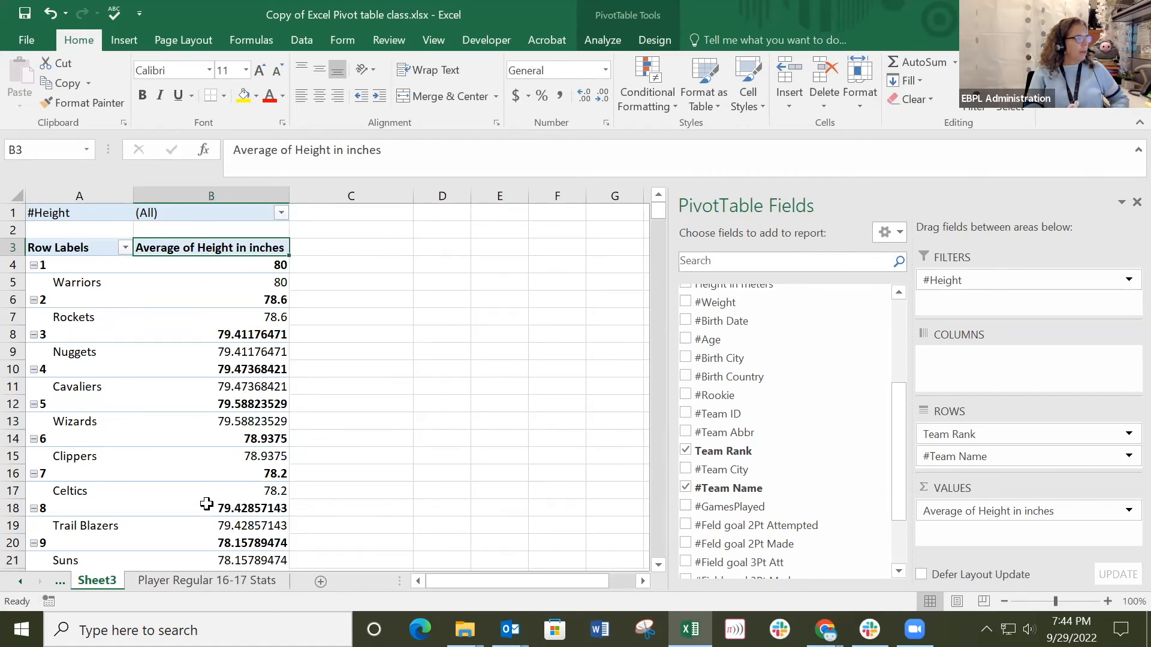
# Format column B, containing the average heights, with the Number format and review the averages by team.
pyautogui.click(221, 264)
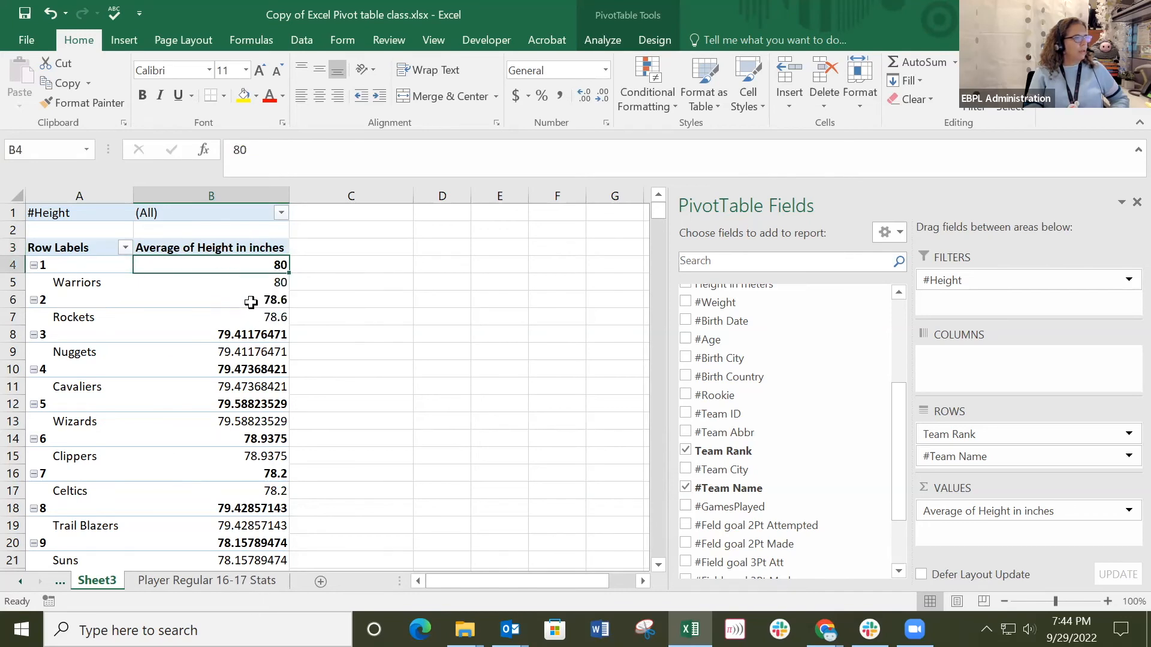
pyautogui.click(209, 195)
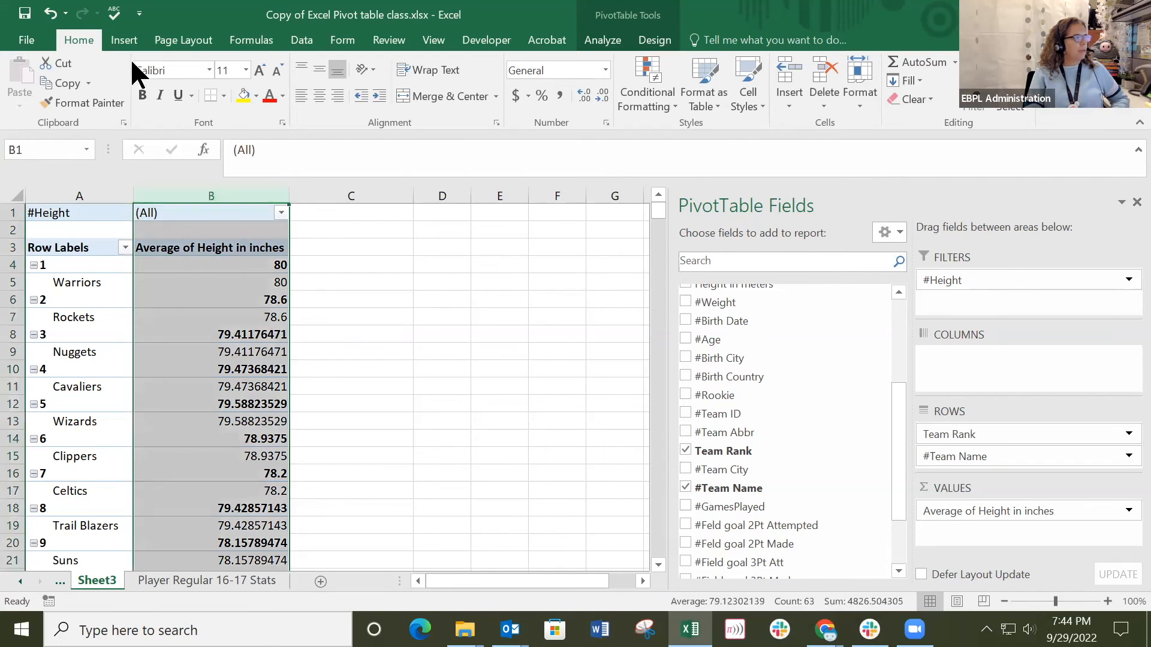
pyautogui.click(606, 69)
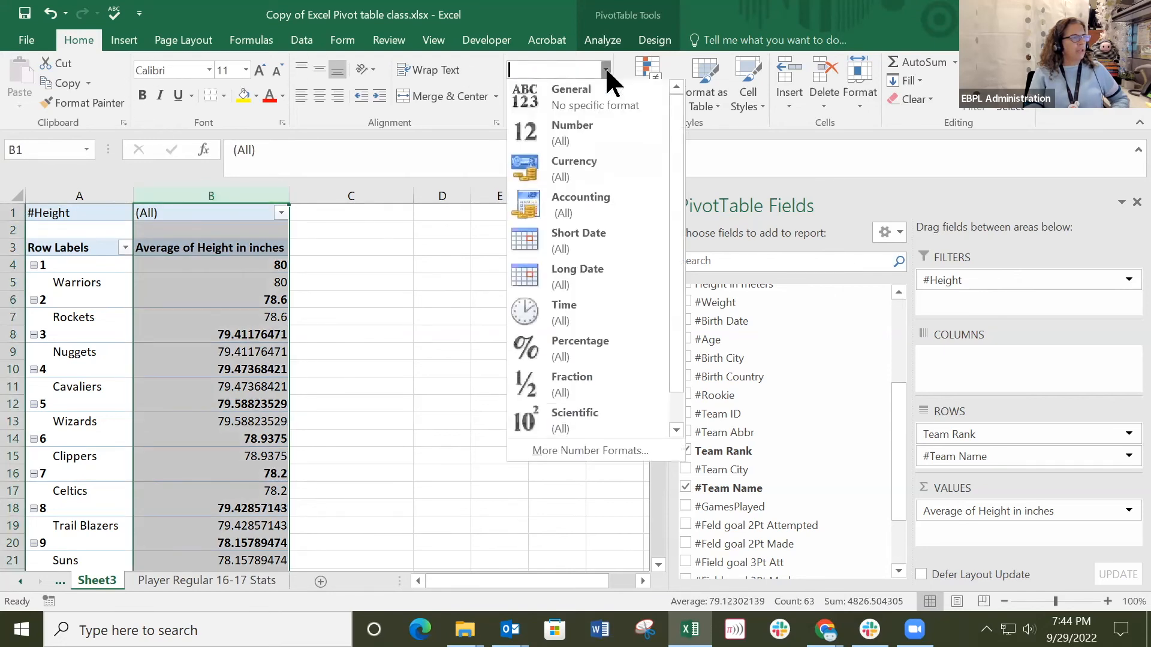
pyautogui.click(584, 129)
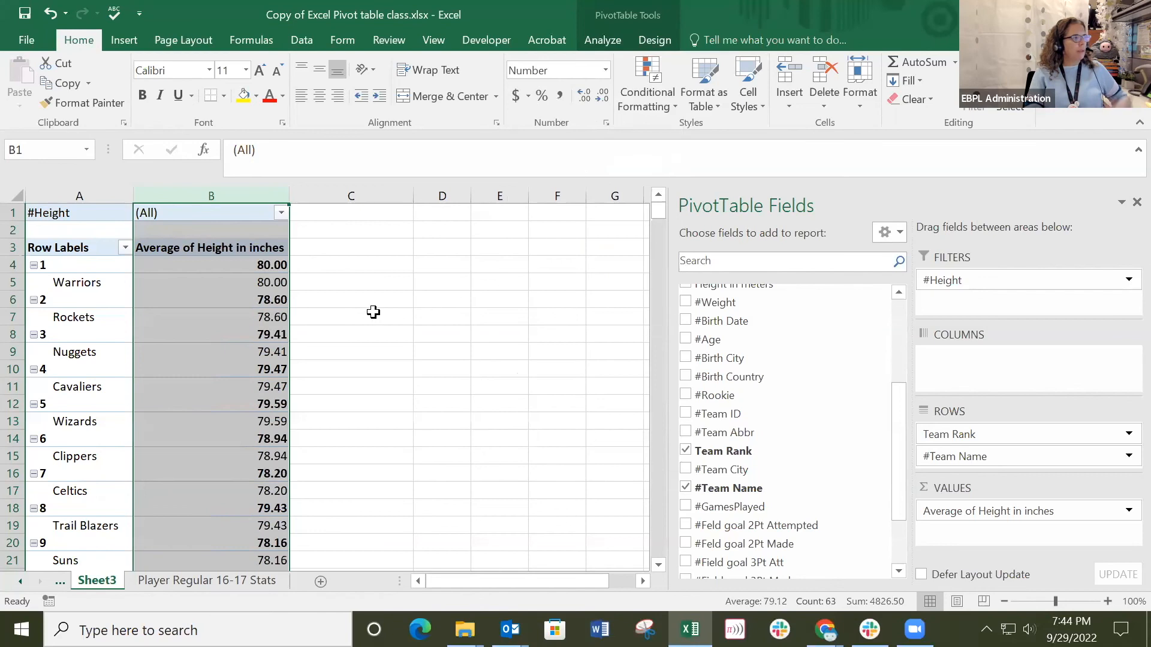
pyautogui.click(372, 279)
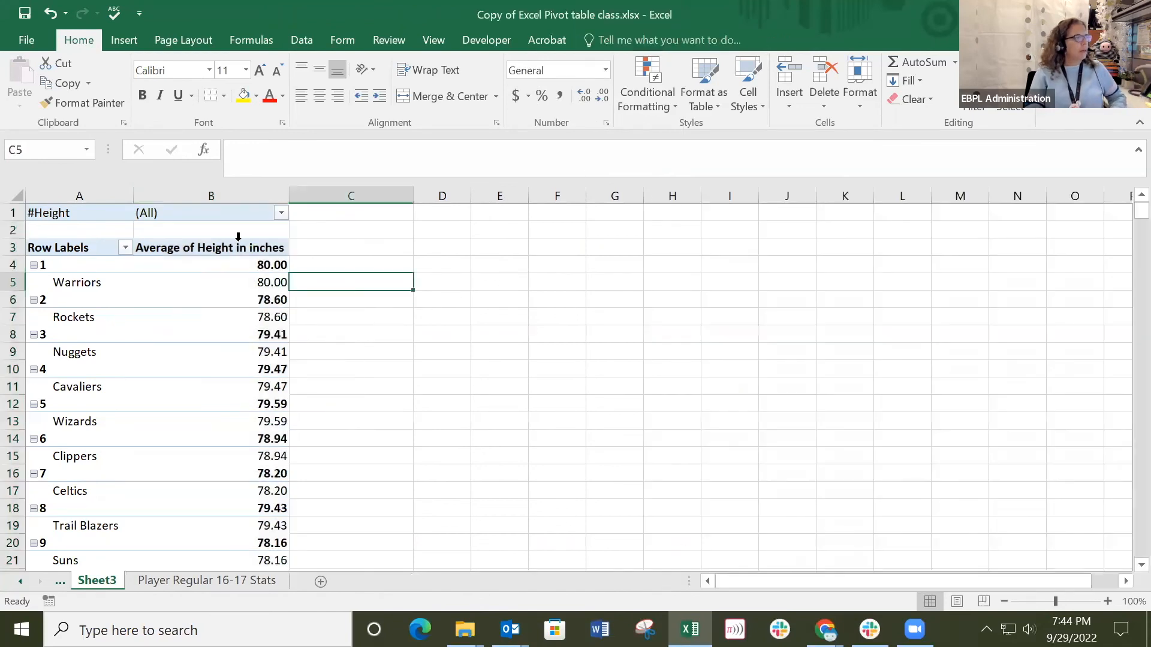
pyautogui.click(248, 289)
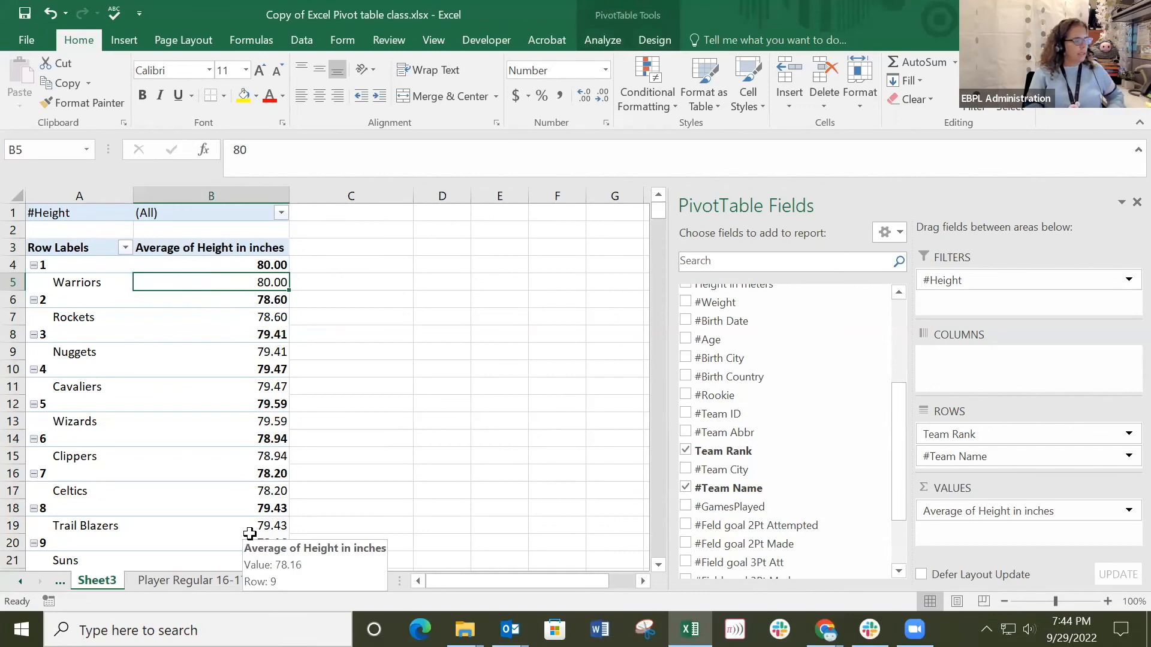
pyautogui.scroll(-11, 161, 393)
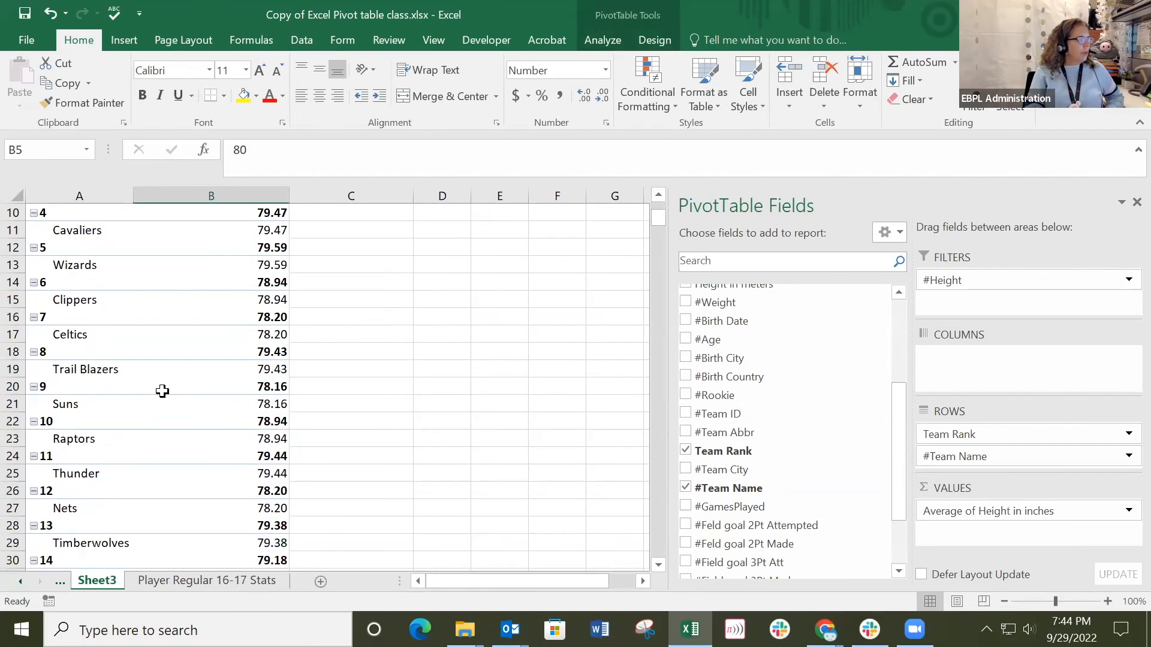
pyautogui.scroll(11, 161, 393)
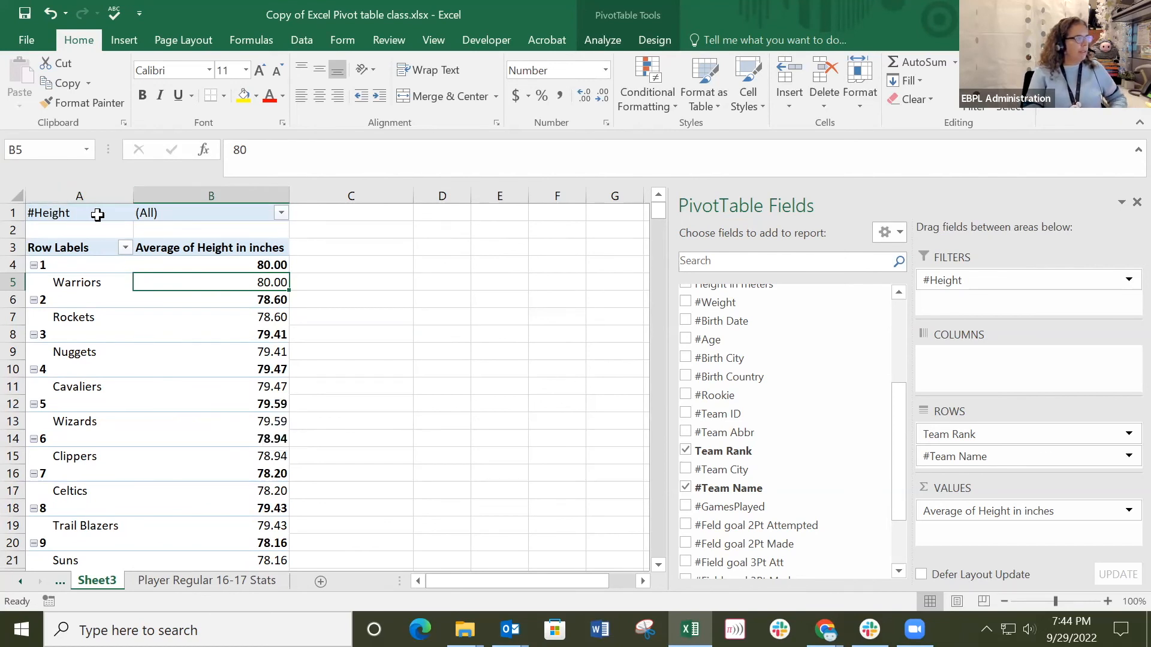
pyautogui.click(279, 214)
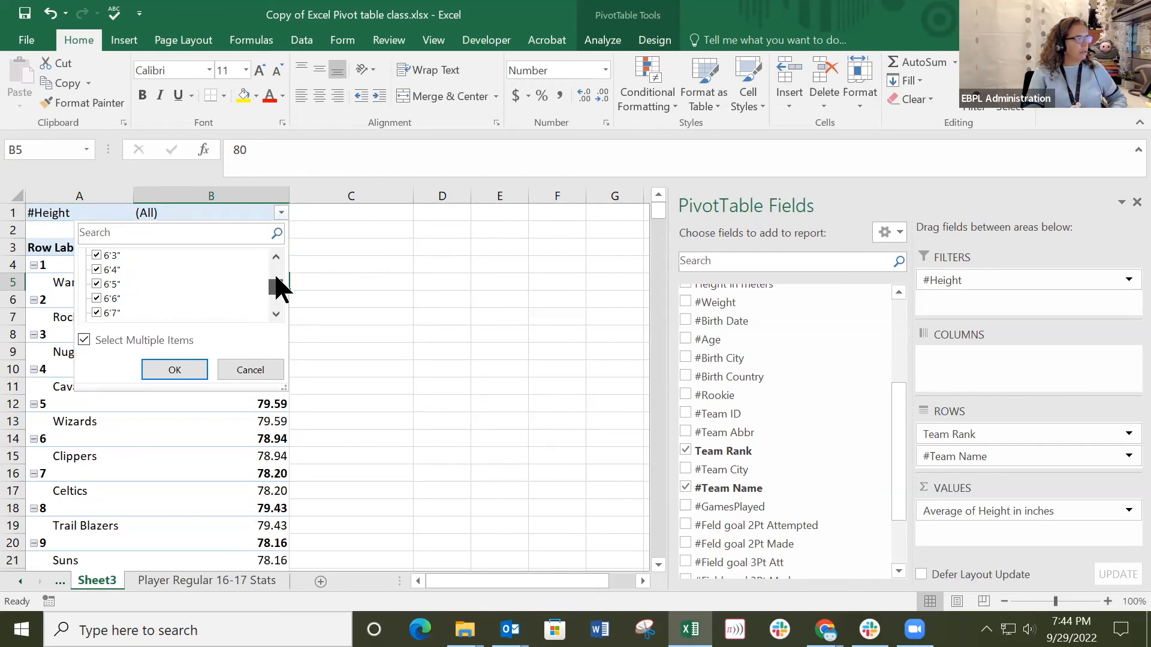
pyautogui.moveTo(277, 278); pyautogui.dragTo(355, 300)
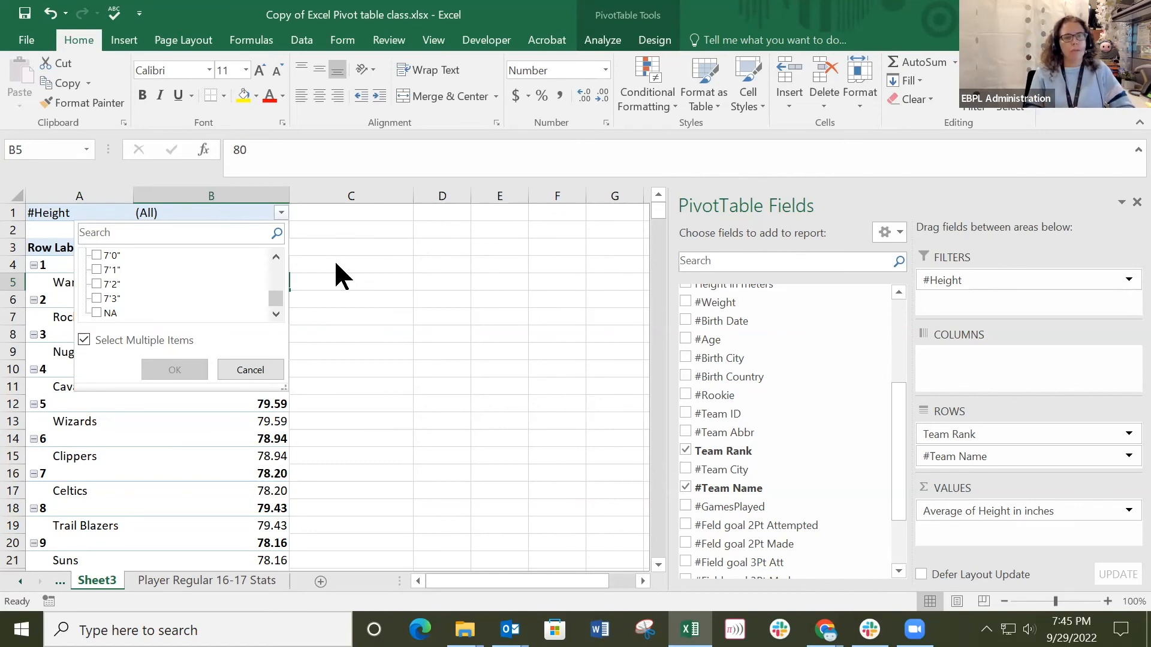
pyautogui.moveTo(271, 298); pyautogui.dragTo(269, 282)
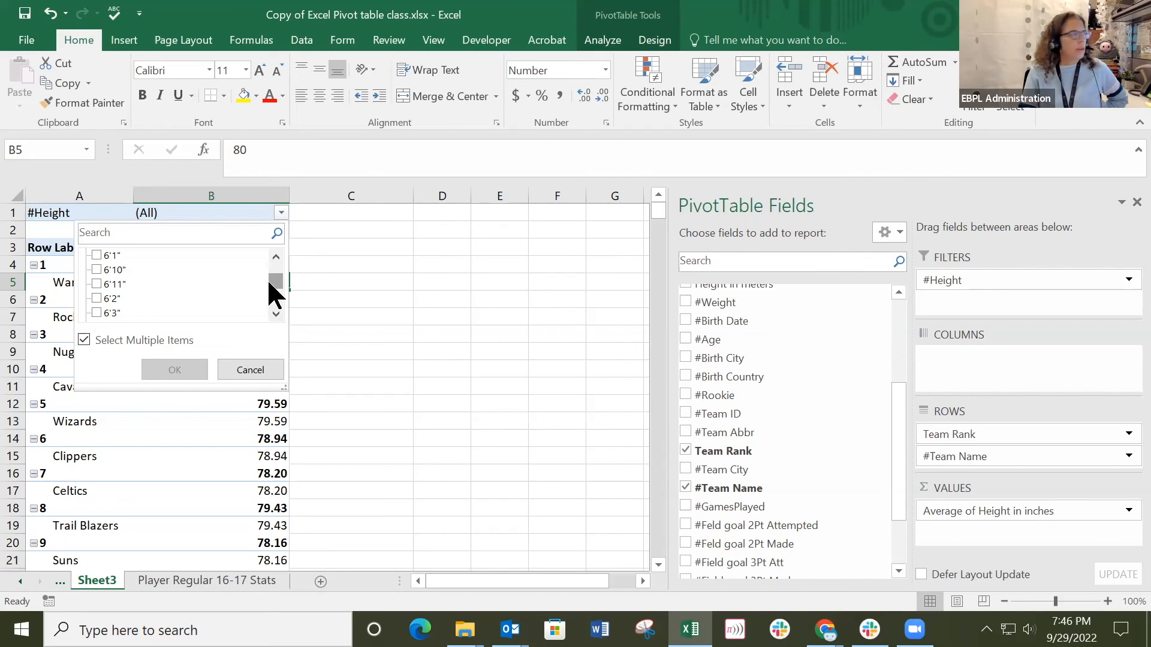
pyautogui.click(384, 298)
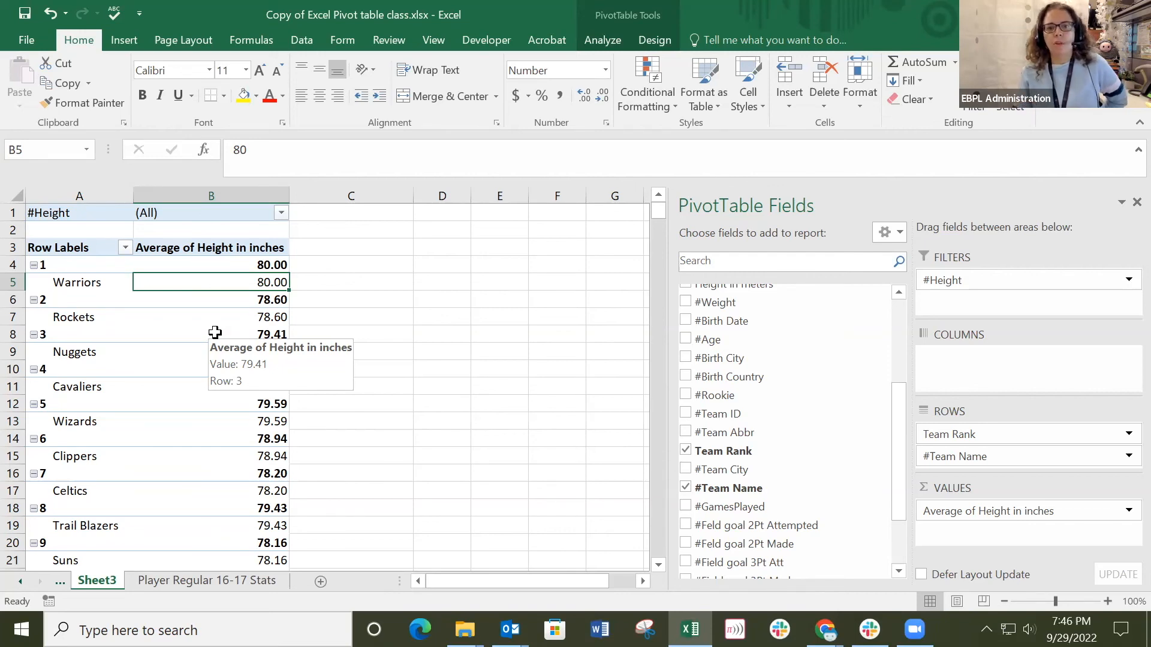
pyautogui.click(281, 212)
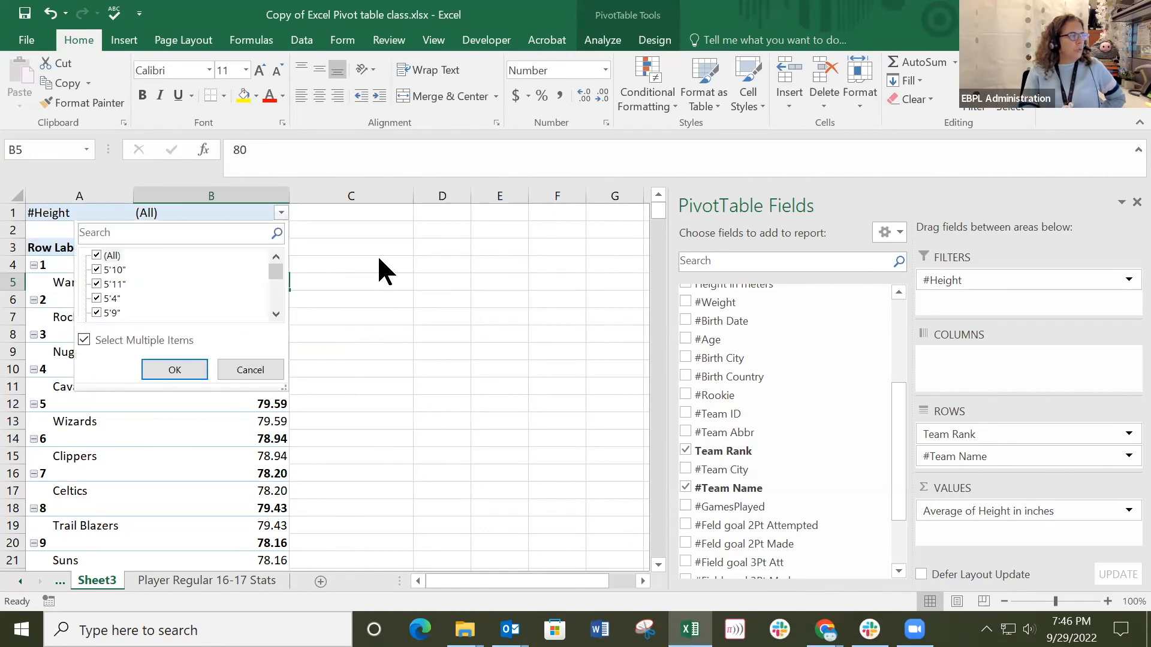
pyautogui.click(379, 271)
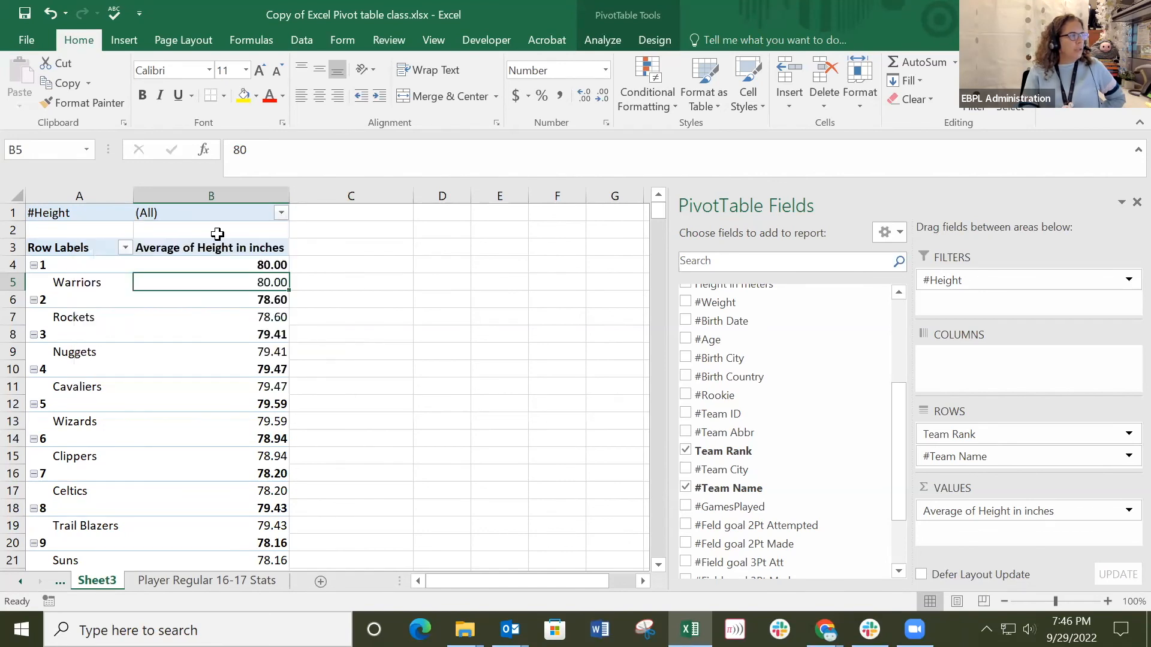
# Filter the pivot table's #Height report filter to show only 7'3".
pyautogui.click(279, 213)
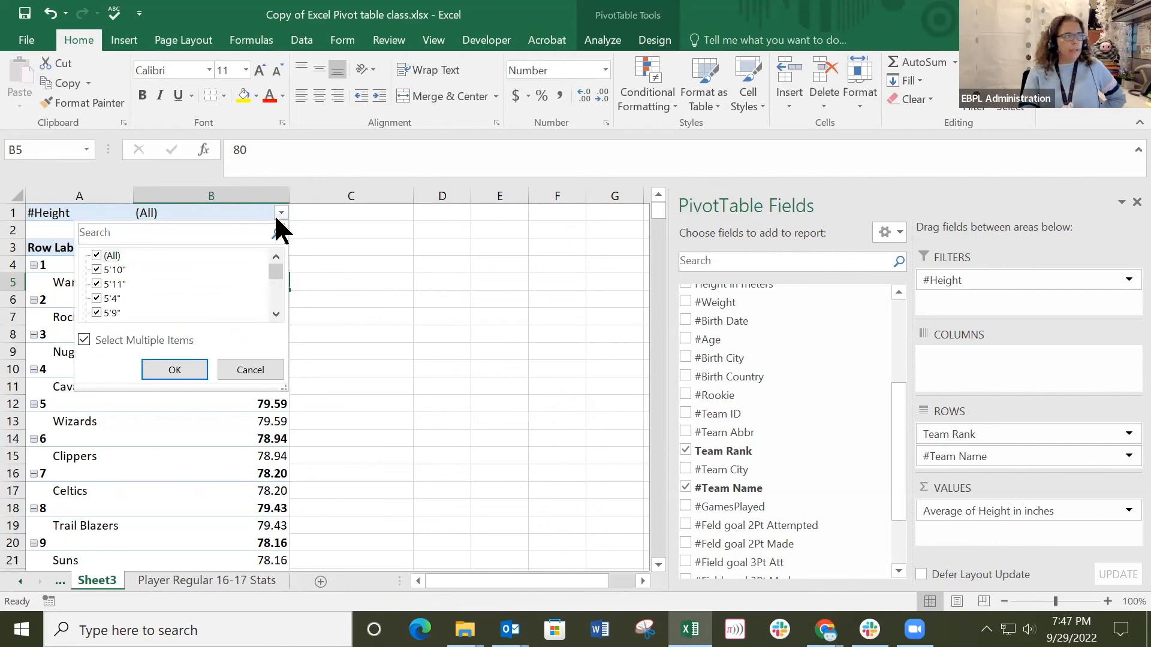
pyautogui.click(97, 256)
pyautogui.moveTo(275, 275); pyautogui.dragTo(275, 302)
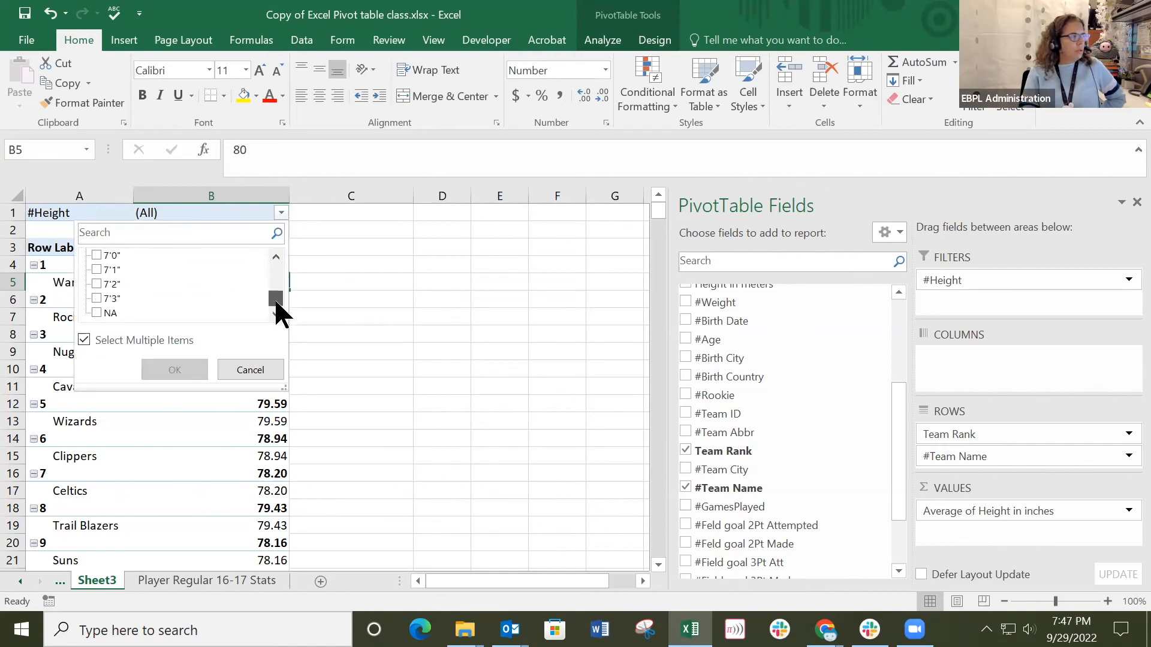
pyautogui.click(96, 299)
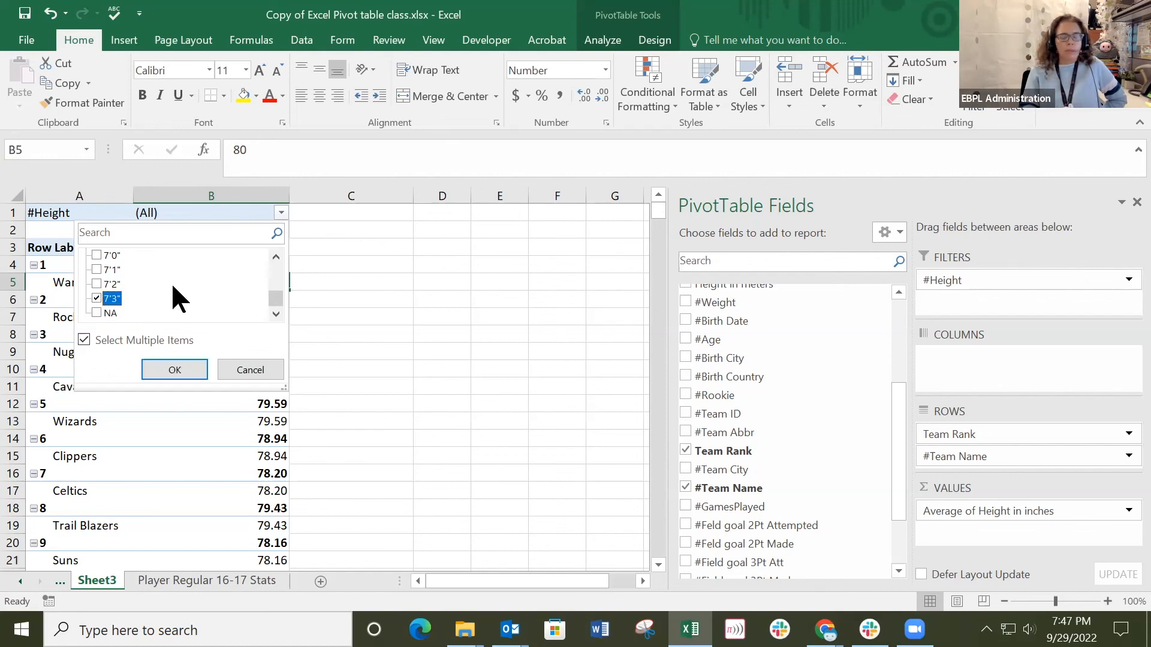
pyautogui.click(177, 372)
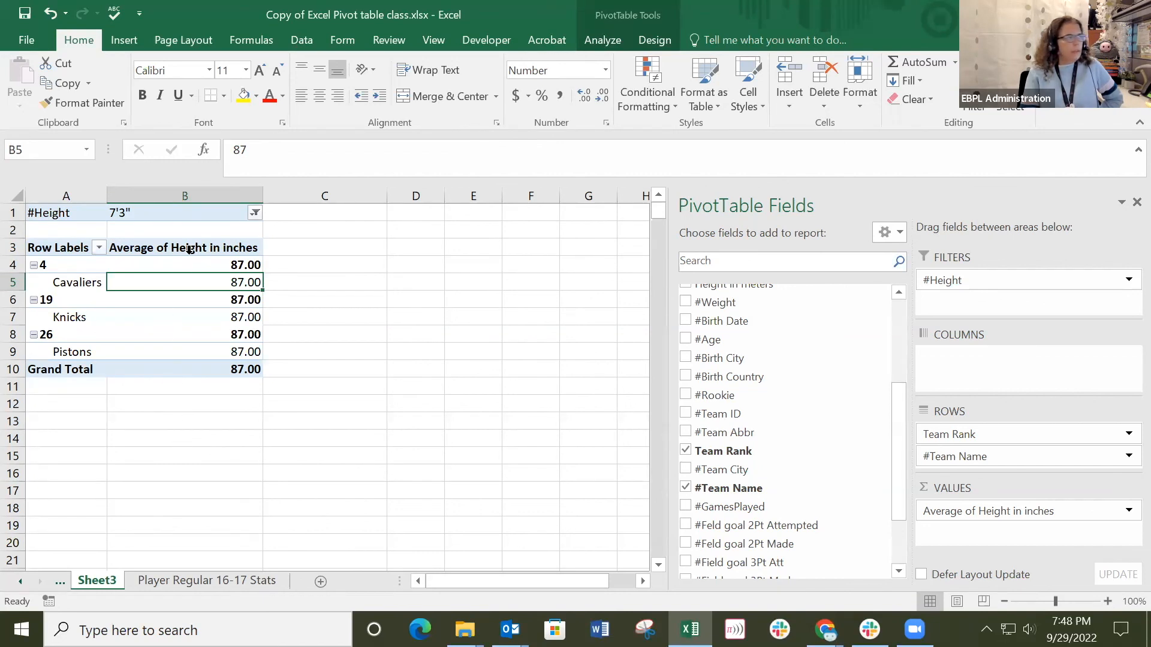
# Add 7'2" to the heights included by the #Height report filter.
pyautogui.click(255, 213)
pyautogui.moveTo(251, 275); pyautogui.dragTo(250, 318)
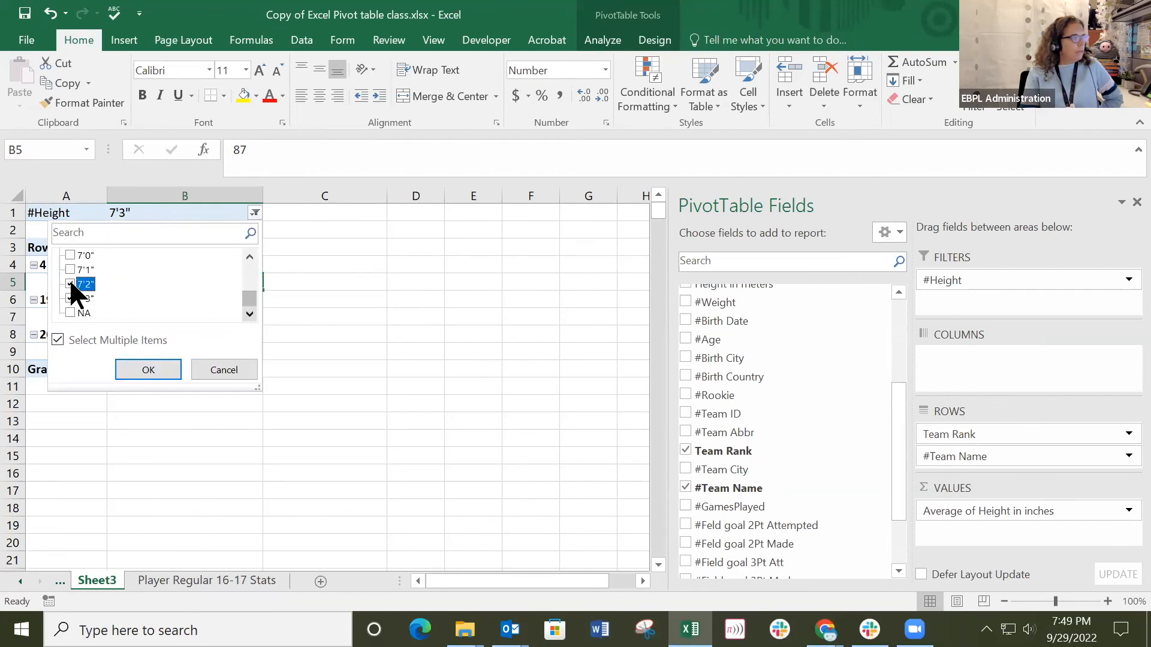
pyautogui.click(148, 370)
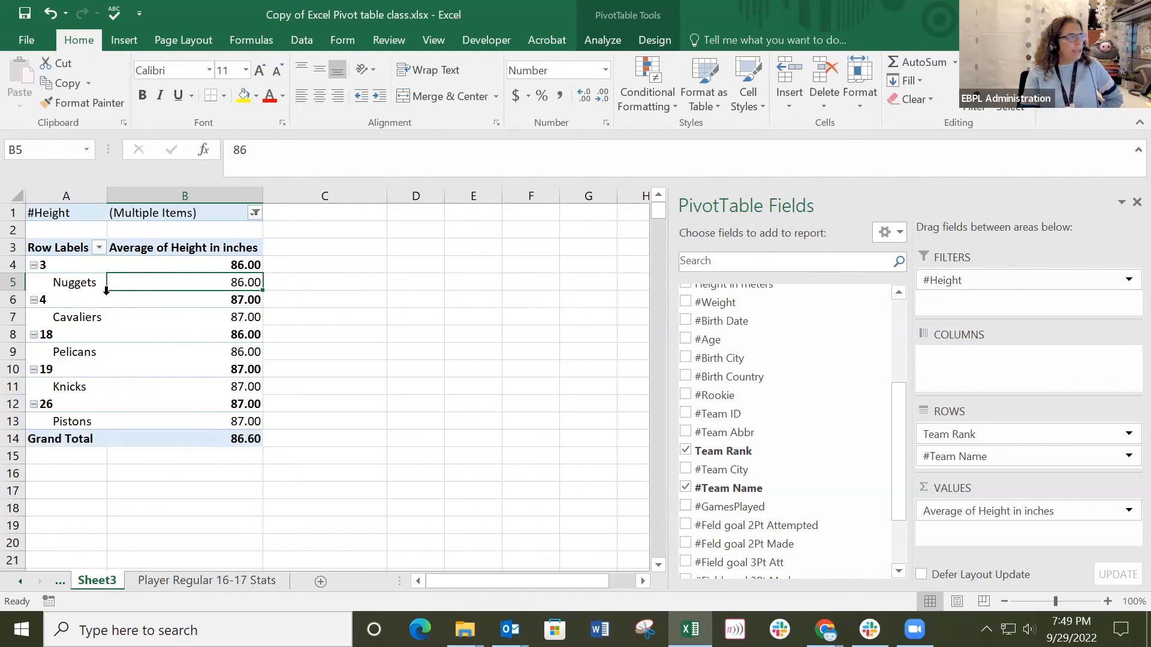
# Include 7'1" in the #Height report filter as well and review the listed teams.
pyautogui.click(255, 212)
pyautogui.moveTo(259, 276); pyautogui.dragTo(200, 311)
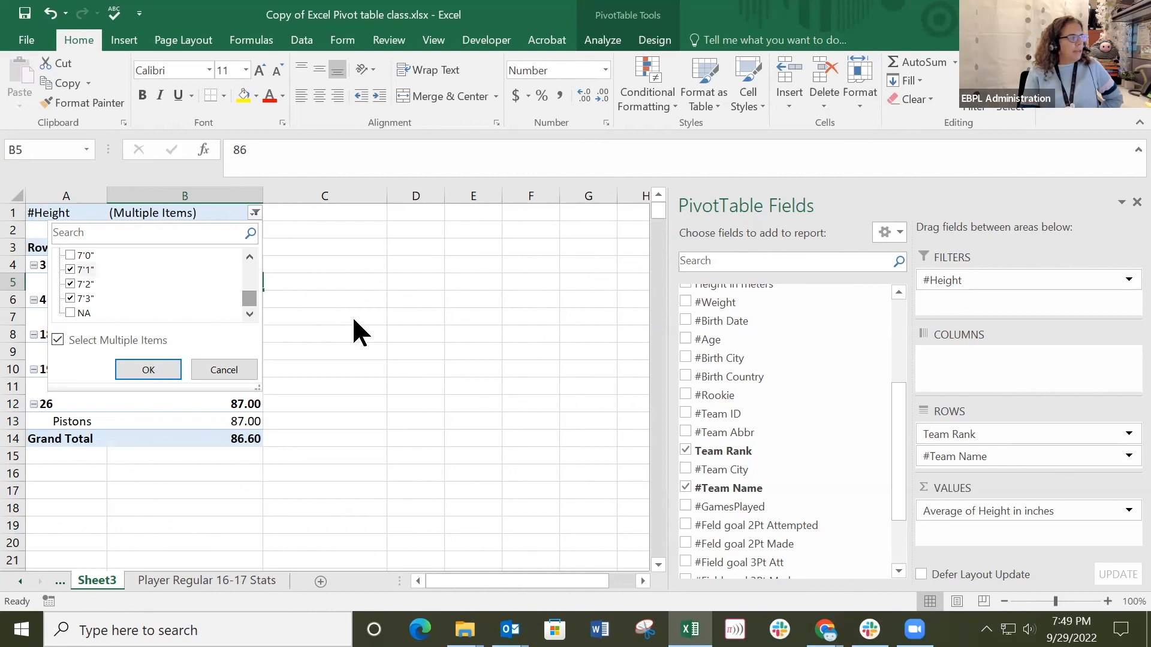
pyautogui.click(148, 370)
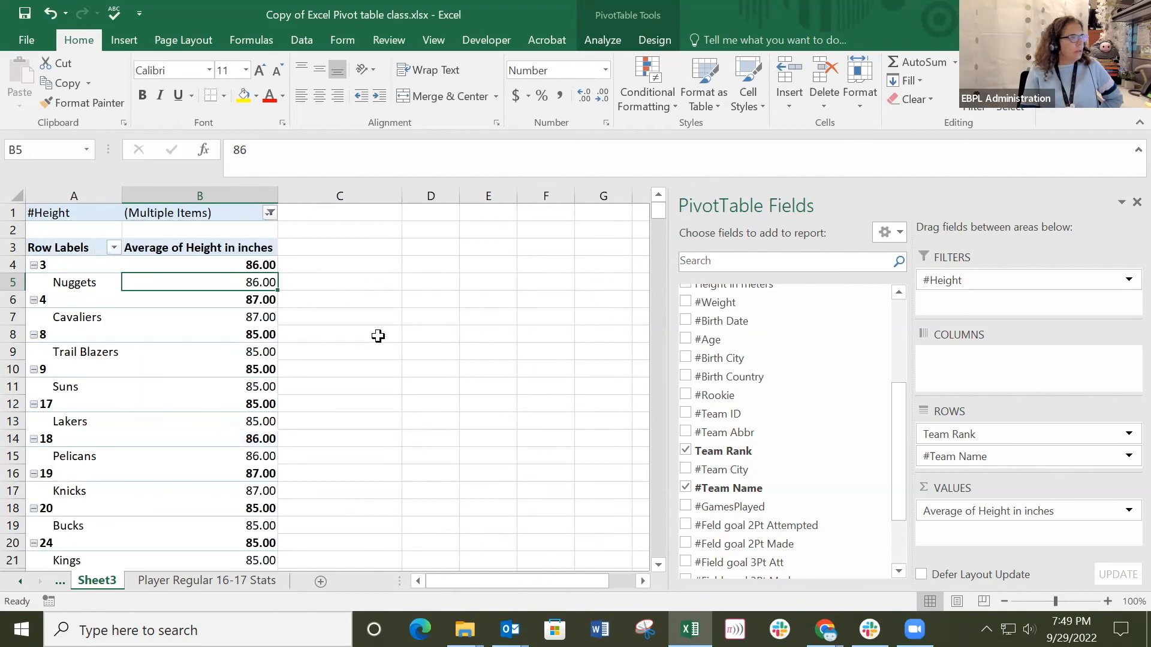
pyautogui.scroll(-5, 162, 416)
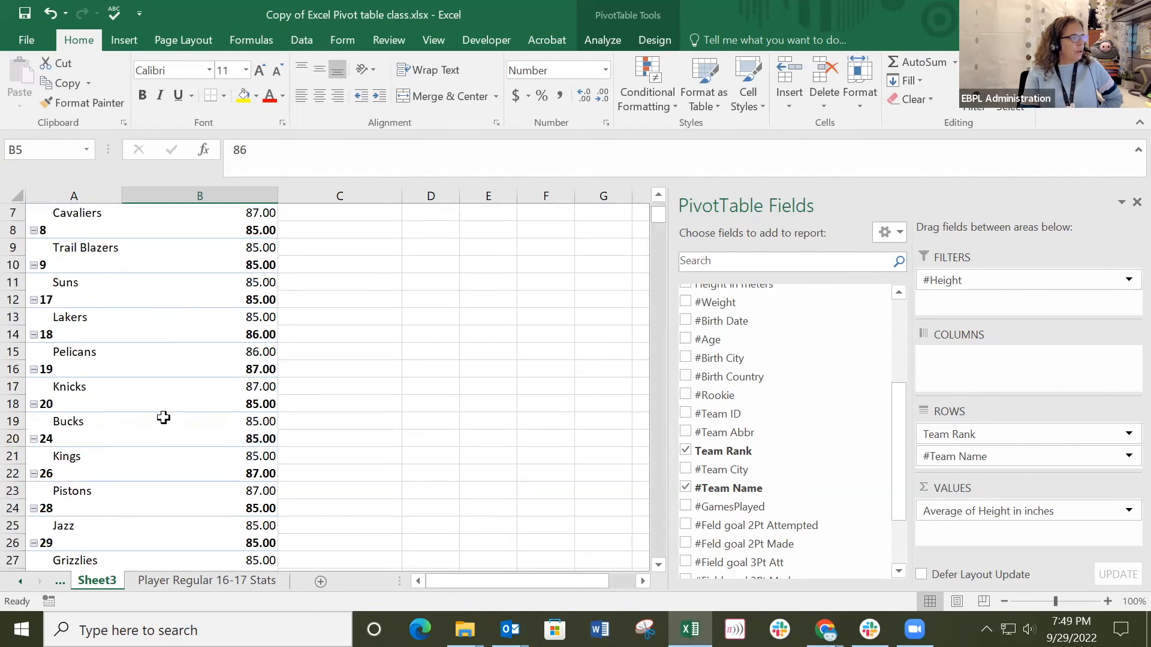
pyautogui.scroll(5, 139, 392)
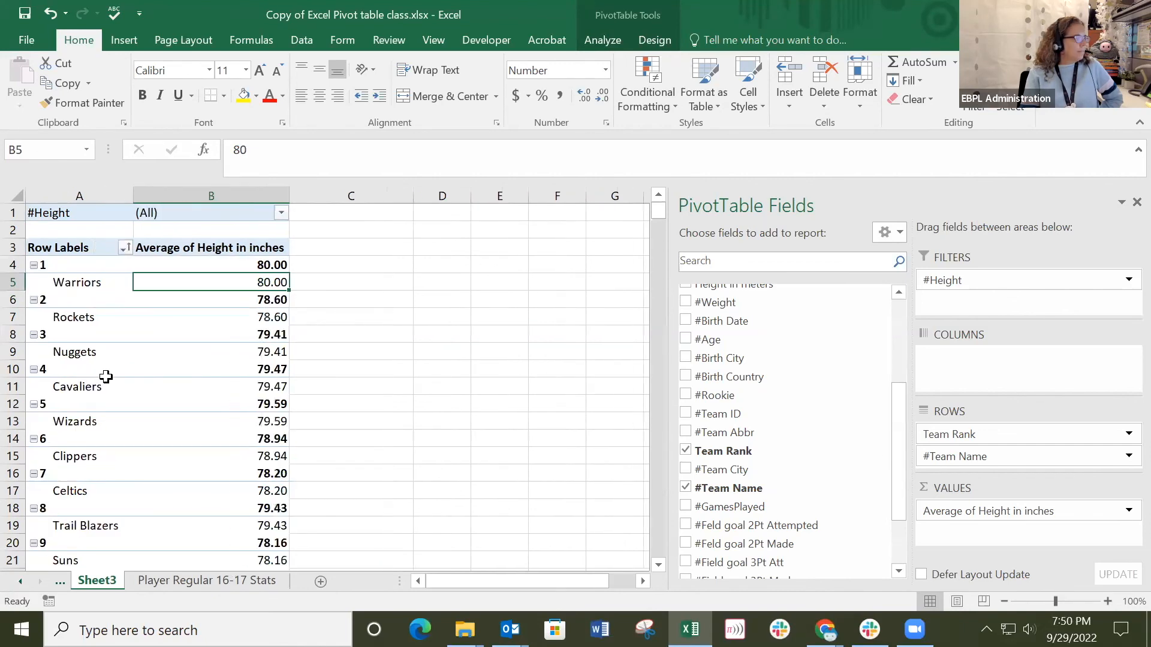
pyautogui.click(441, 335)
pyautogui.click(132, 265)
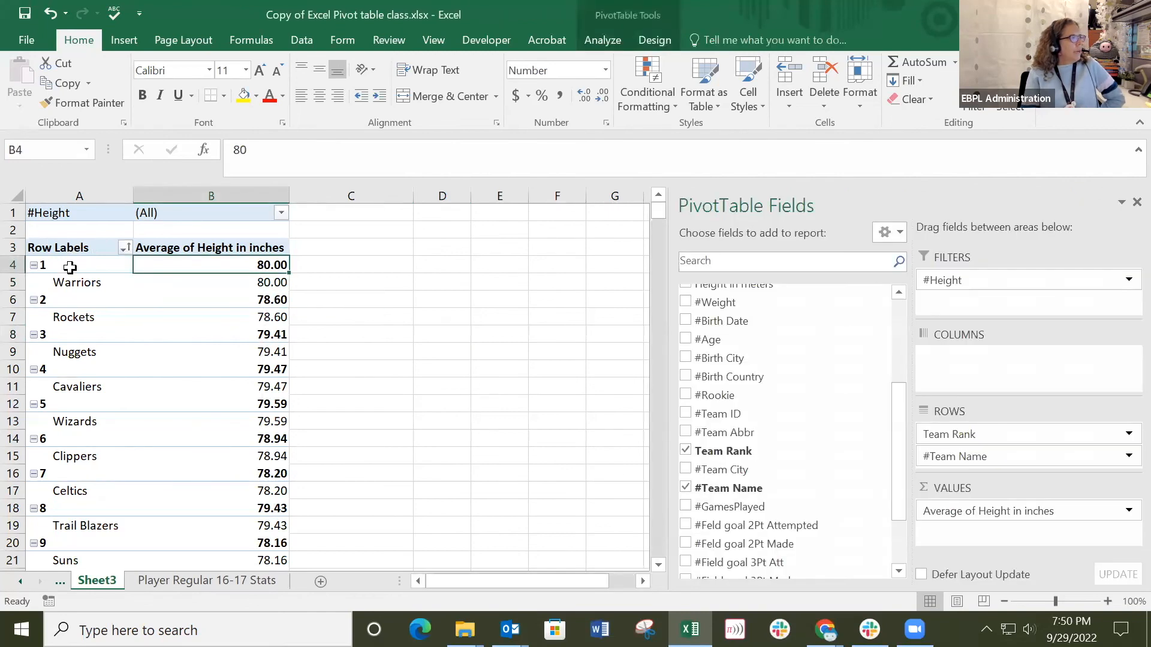
# Check the top-ranked teams, then filter the pivot table's #Height report filter to show only 7'0".
pyautogui.click(72, 286)
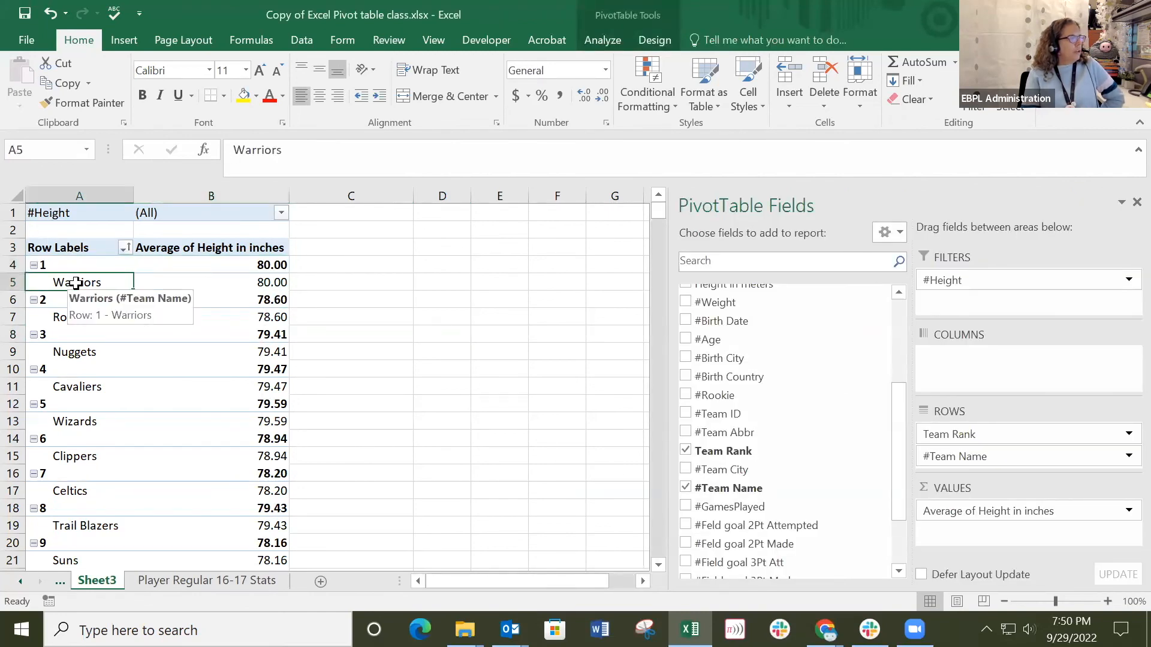
pyautogui.click(77, 318)
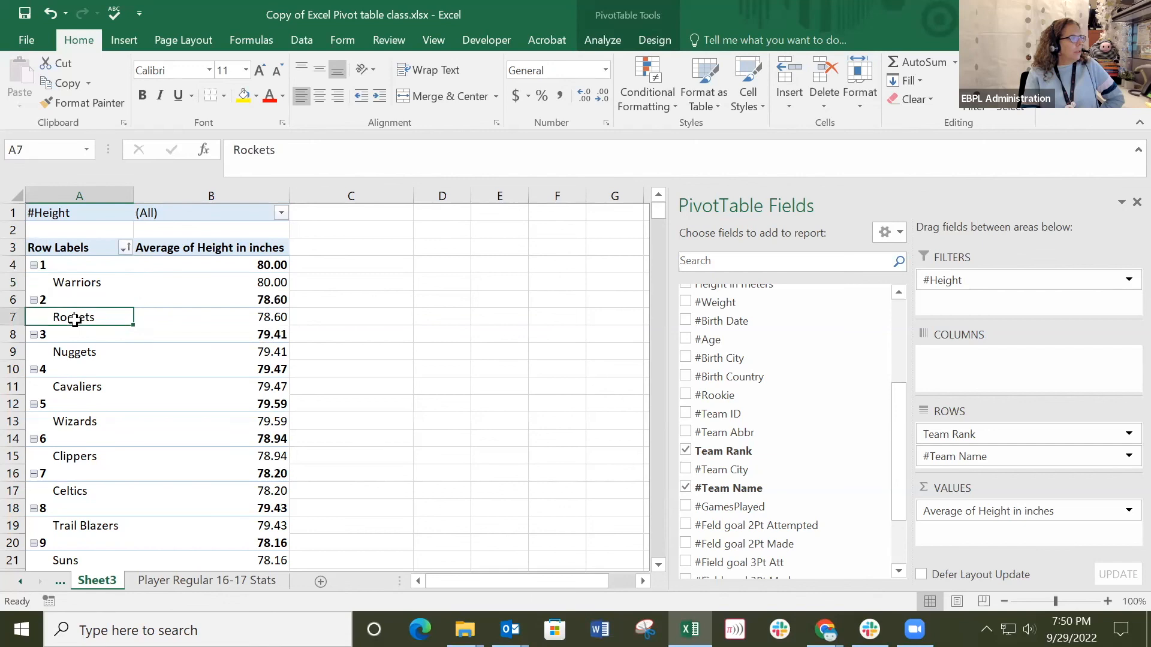
pyautogui.click(77, 356)
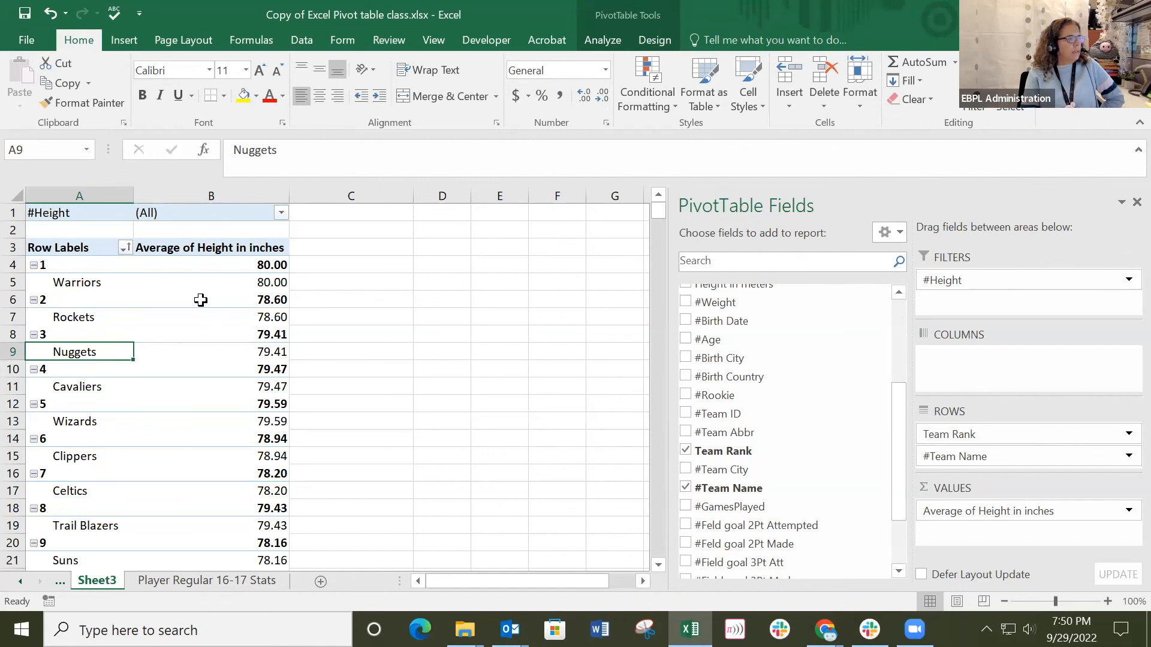
pyautogui.click(280, 214)
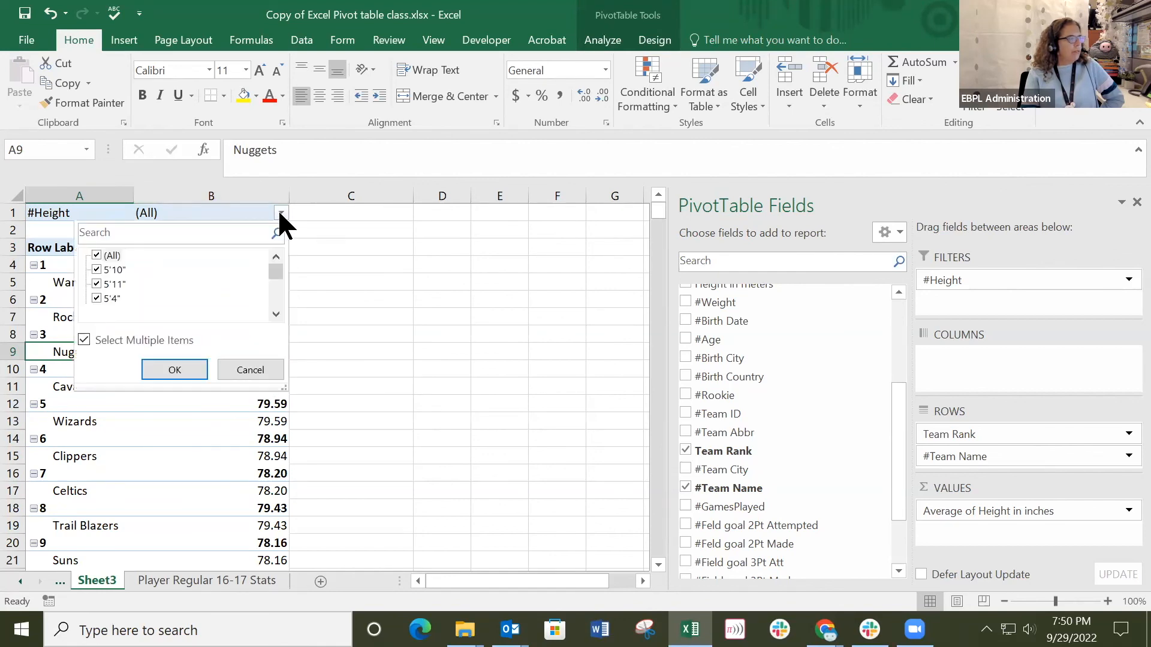
pyautogui.click(96, 256)
pyautogui.moveTo(276, 277); pyautogui.dragTo(269, 328)
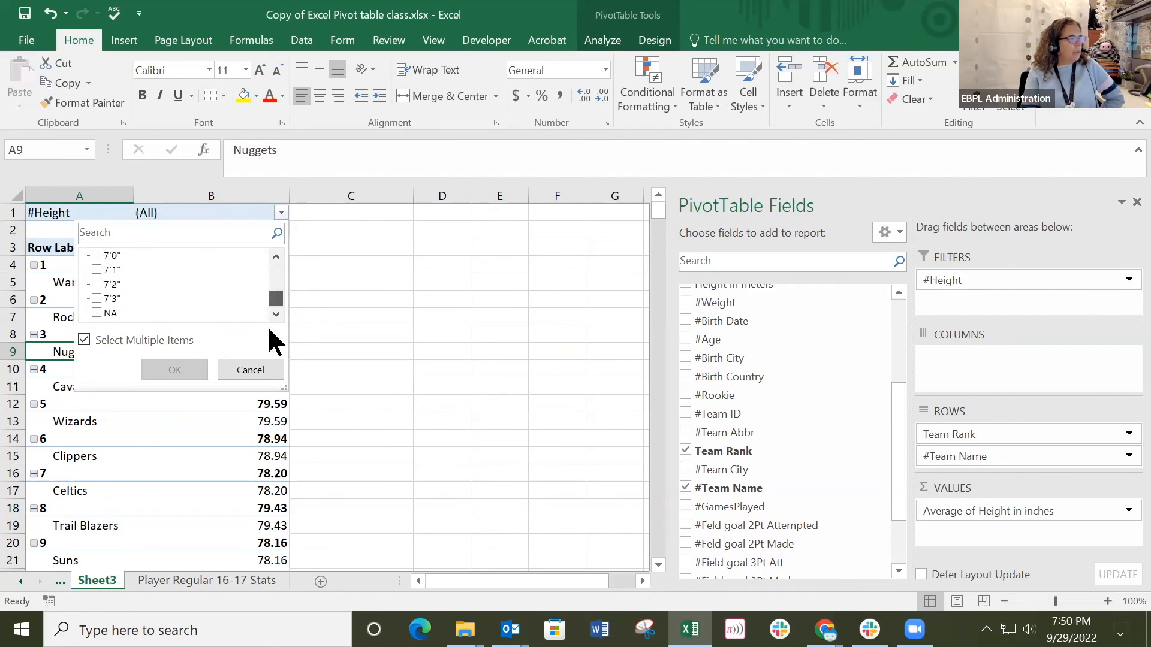
pyautogui.click(94, 256)
pyautogui.click(174, 369)
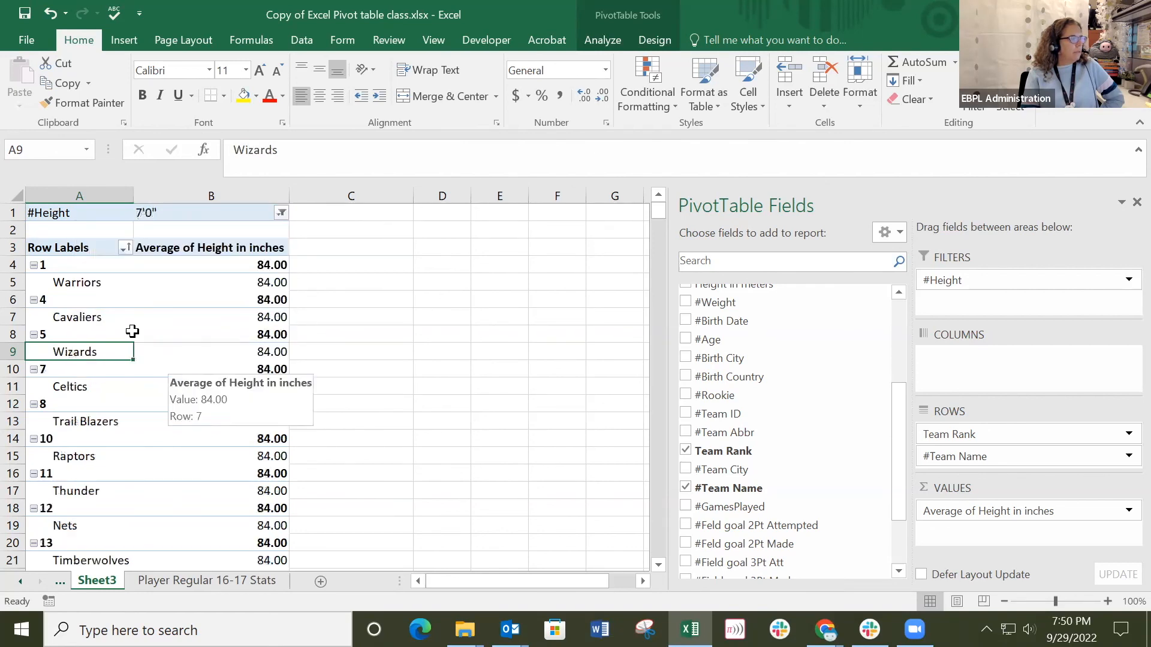
# Change the #Height report filter so that only 6'9" is included.
pyautogui.click(281, 213)
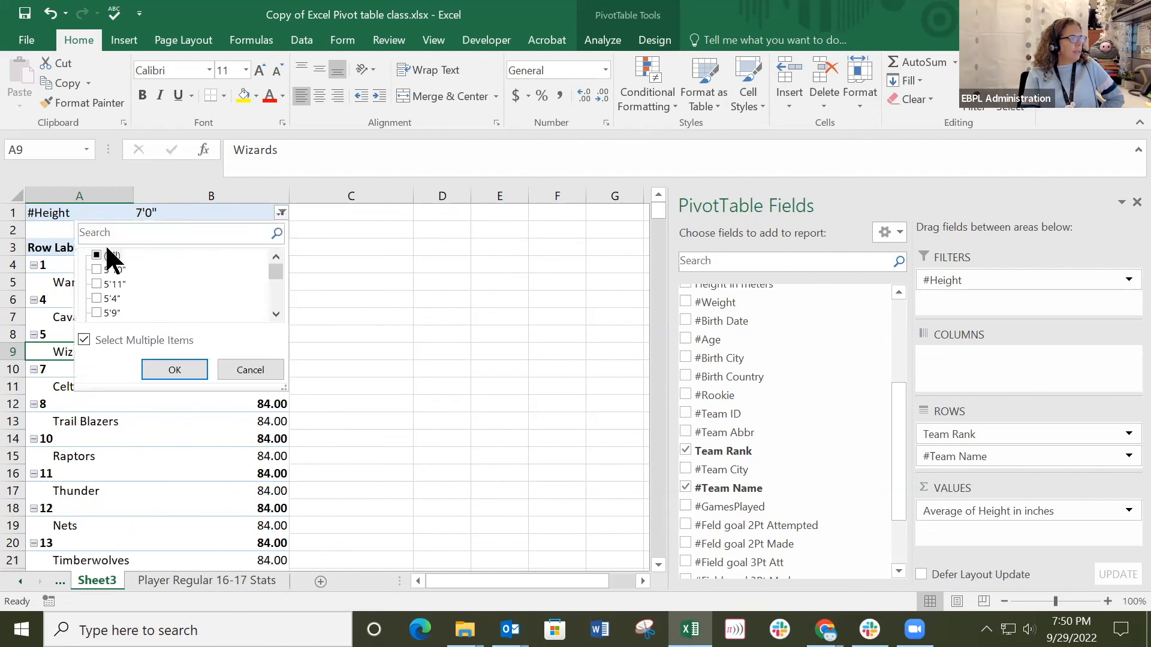
pyautogui.click(95, 255)
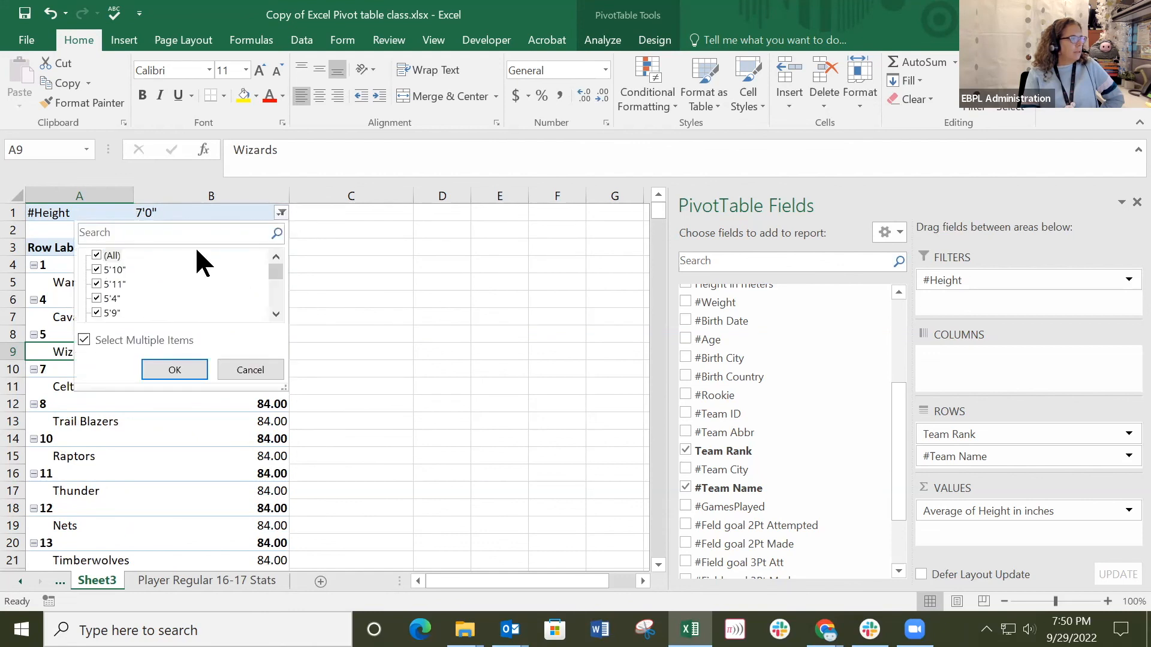
pyautogui.click(95, 255)
pyautogui.scroll(-5, 201, 306)
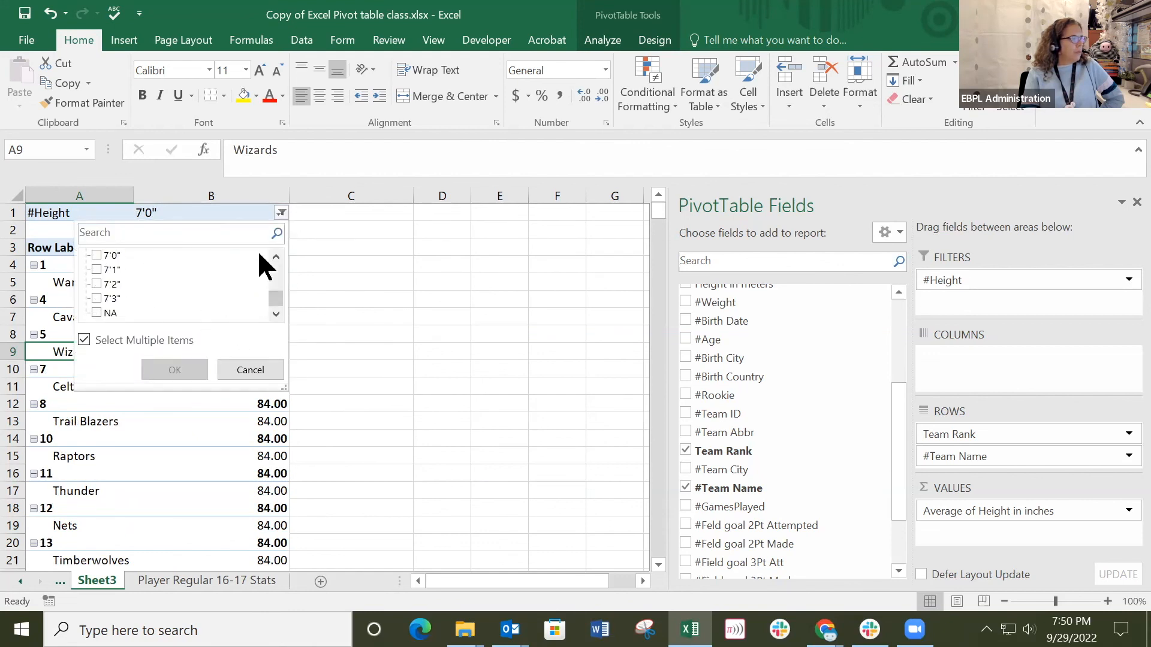
pyautogui.click(275, 258)
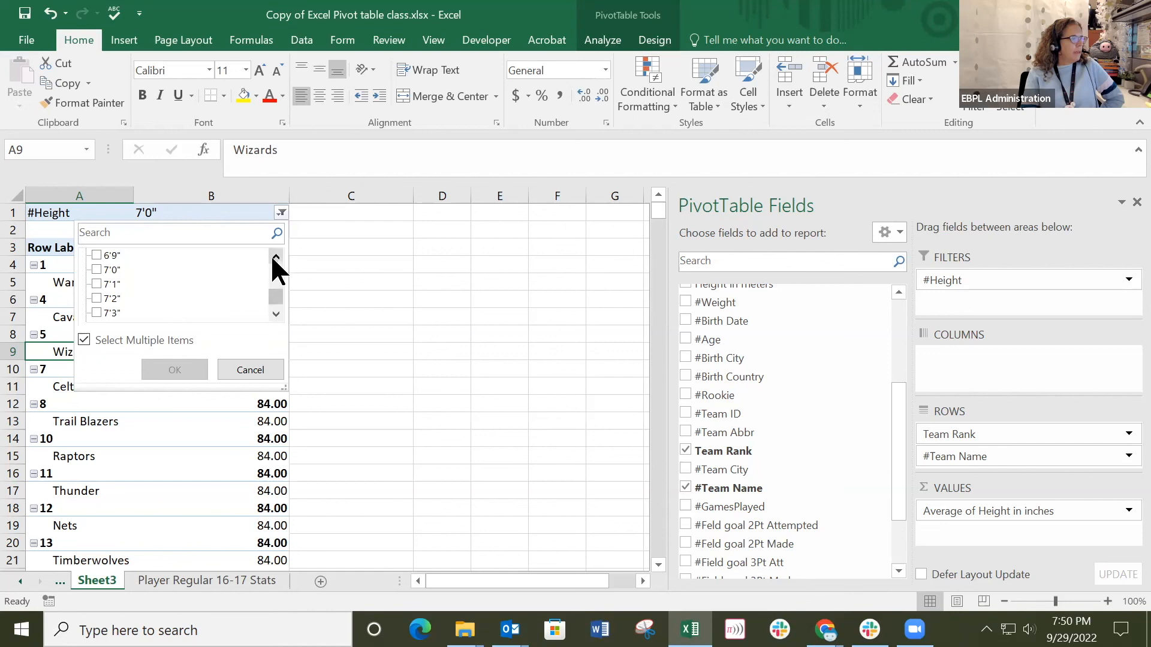
pyautogui.click(96, 255)
pyautogui.click(160, 367)
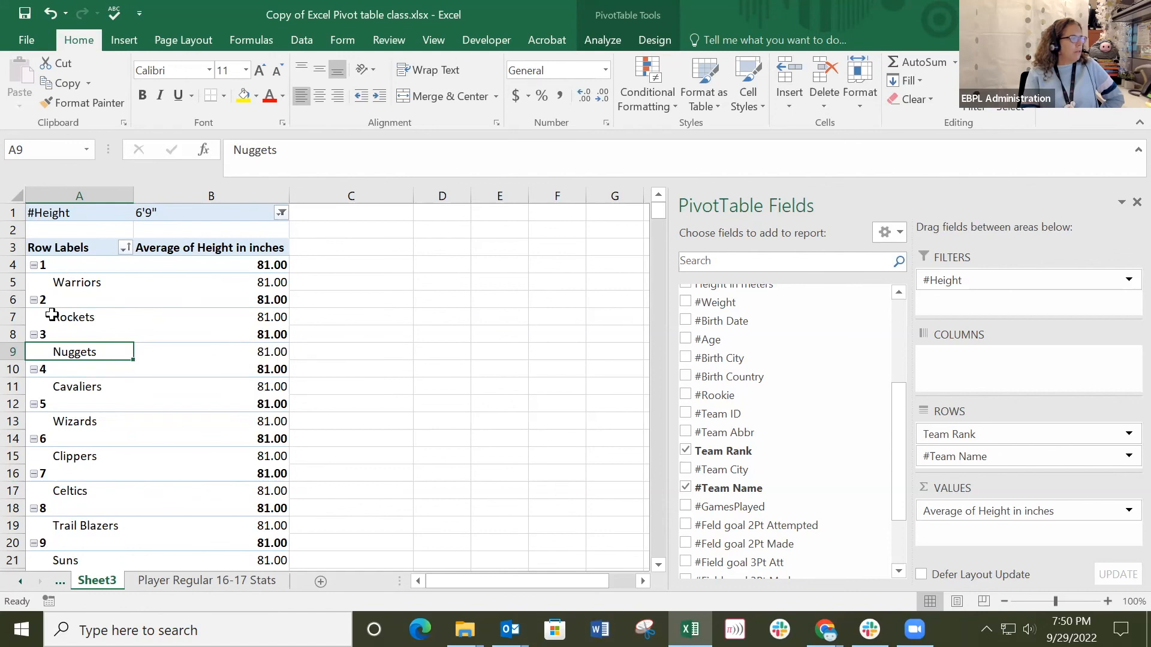
# Examine the average heights of the top-ranked teams under the height filter and look through the available pivot table fields.
pyautogui.click(252, 265)
pyautogui.click(86, 265)
pyautogui.click(95, 291)
pyautogui.click(103, 326)
pyautogui.click(192, 322)
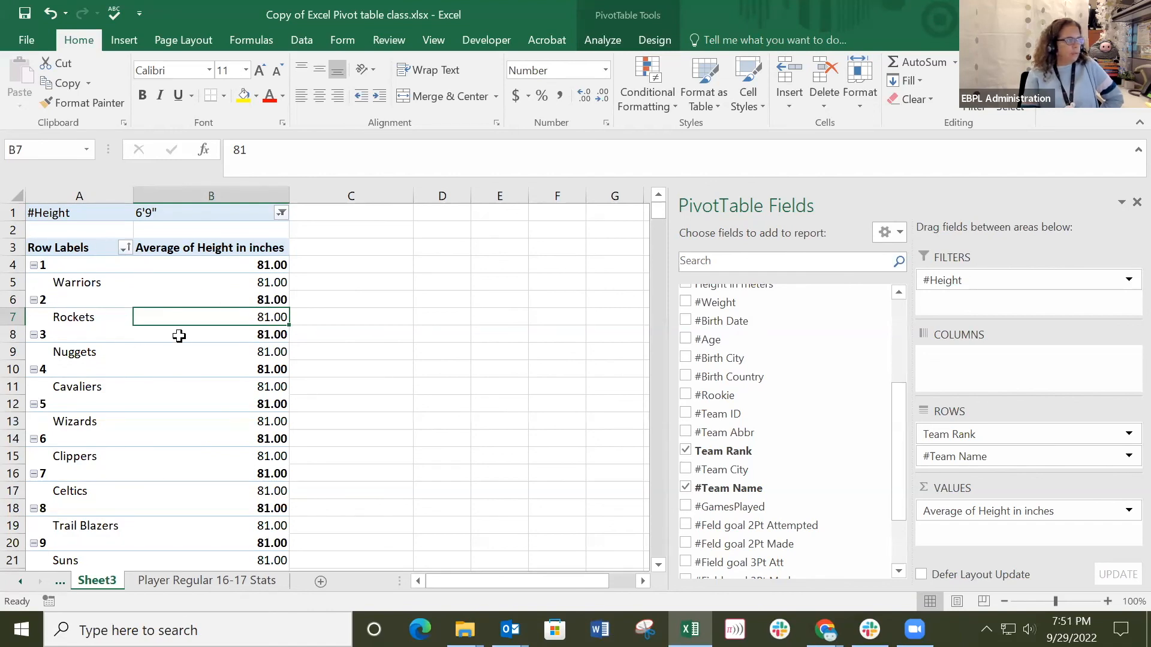
pyautogui.moveTo(176, 334)
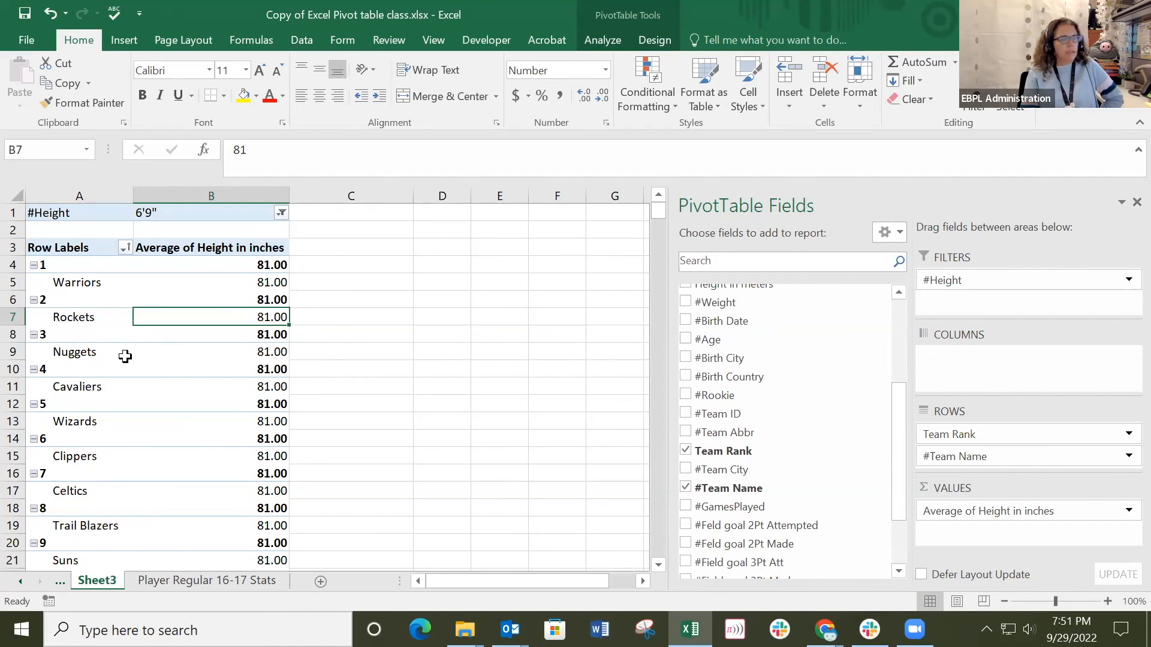
pyautogui.moveTo(259, 369)
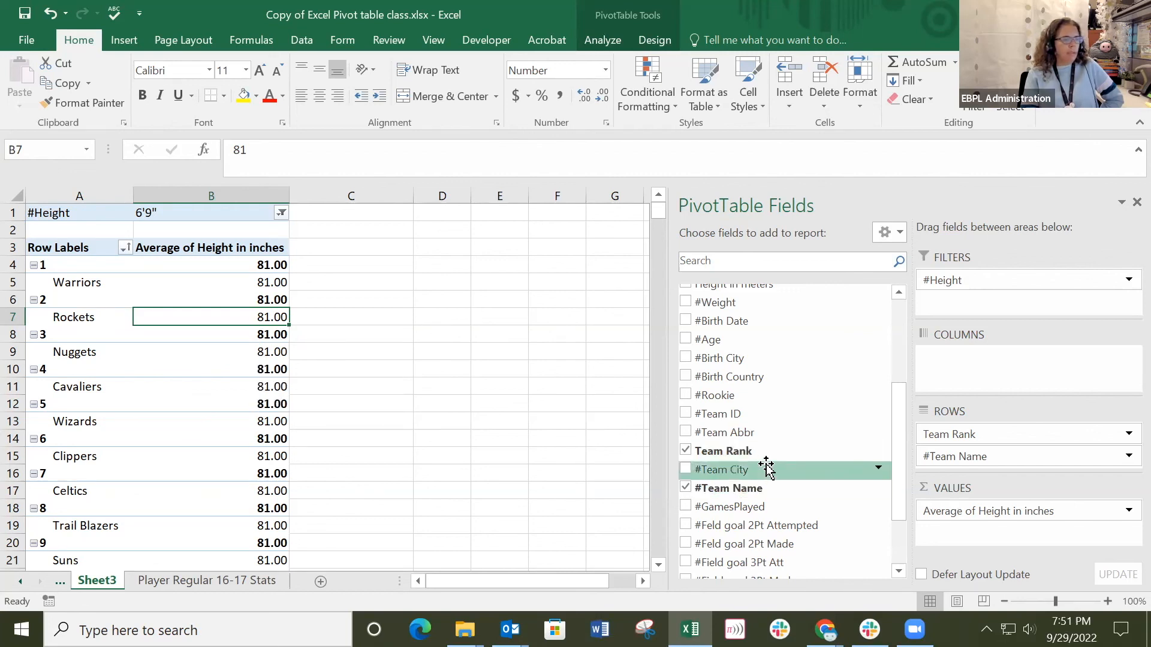
pyautogui.moveTo(895, 399); pyautogui.dragTo(897, 303)
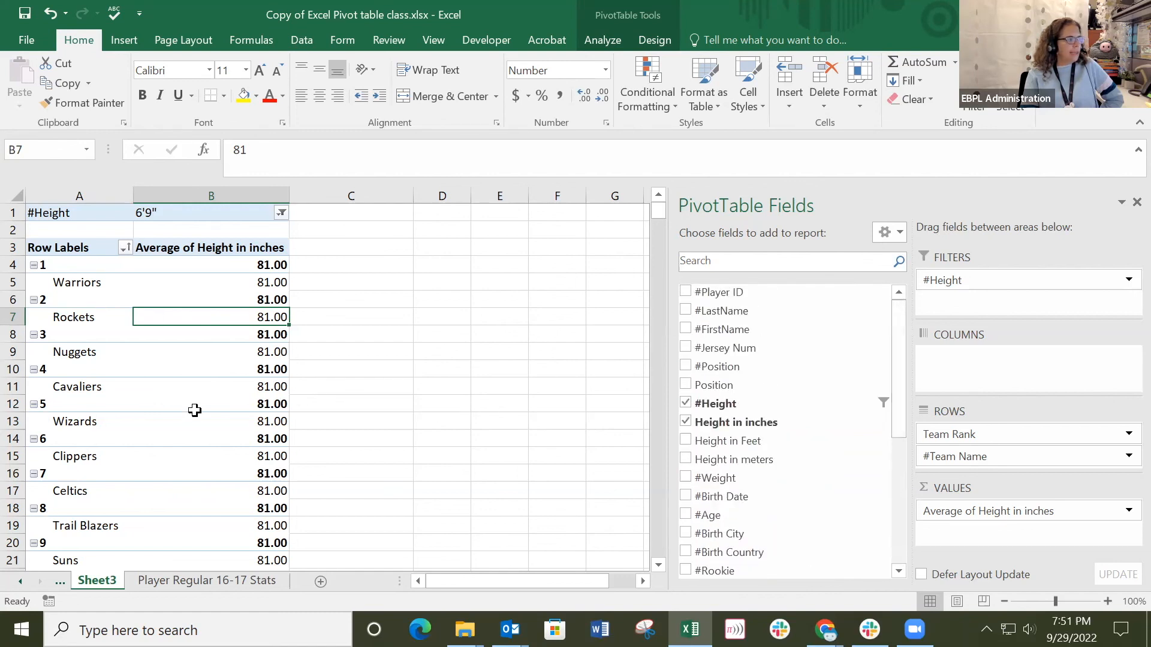
pyautogui.moveTo(192, 412)
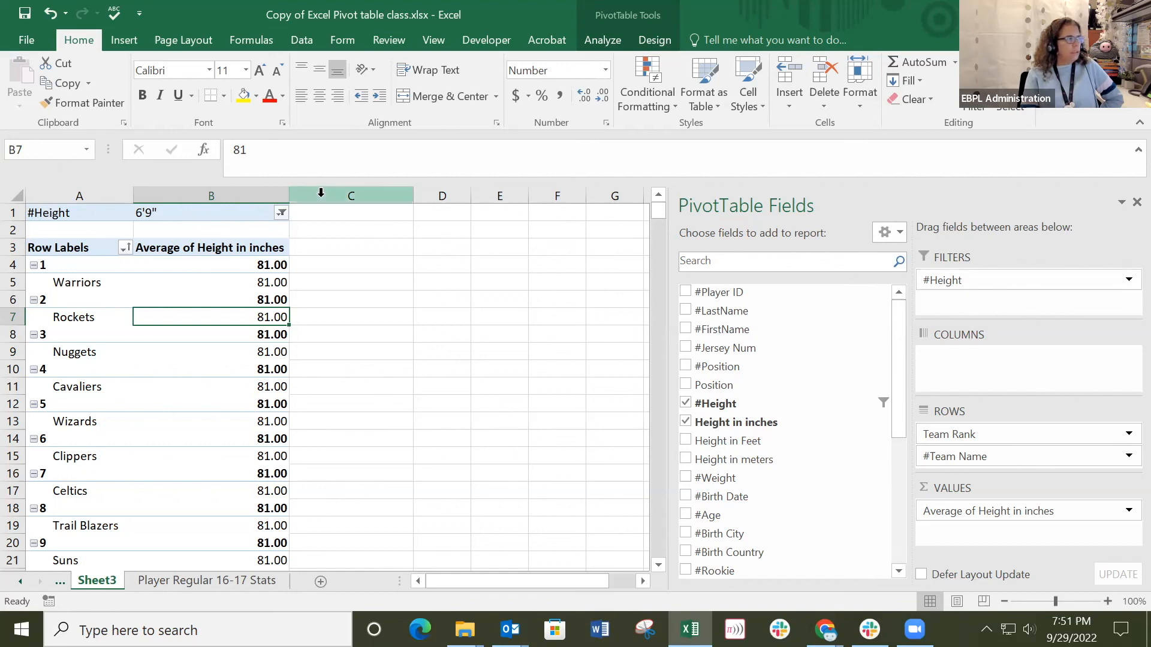
# Check which heights are selected in the #Height report filter and keep the selection.
pyautogui.click(281, 213)
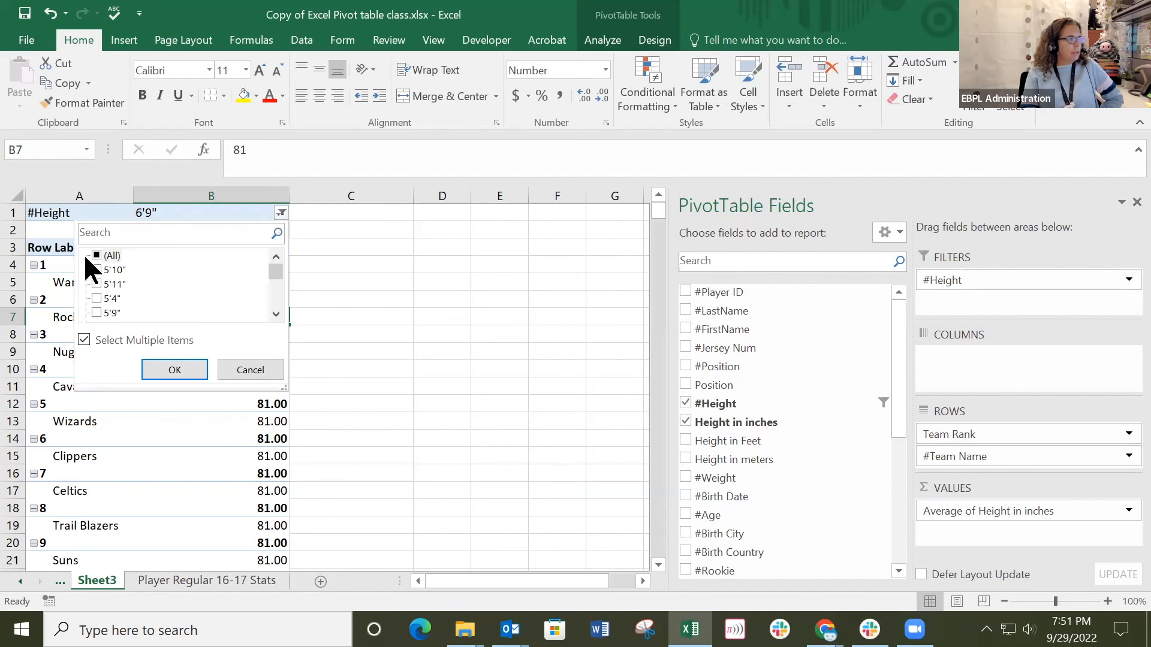
pyautogui.moveTo(274, 268); pyautogui.dragTo(344, 236)
pyautogui.moveTo(270, 269); pyautogui.dragTo(279, 300)
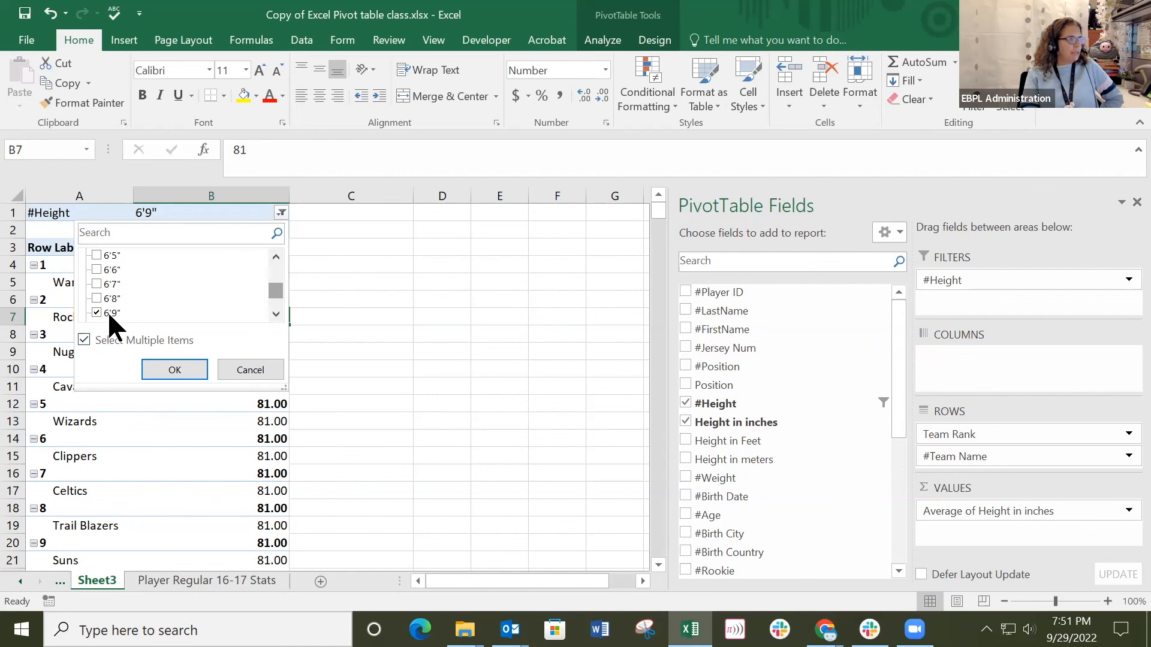
pyautogui.click(183, 367)
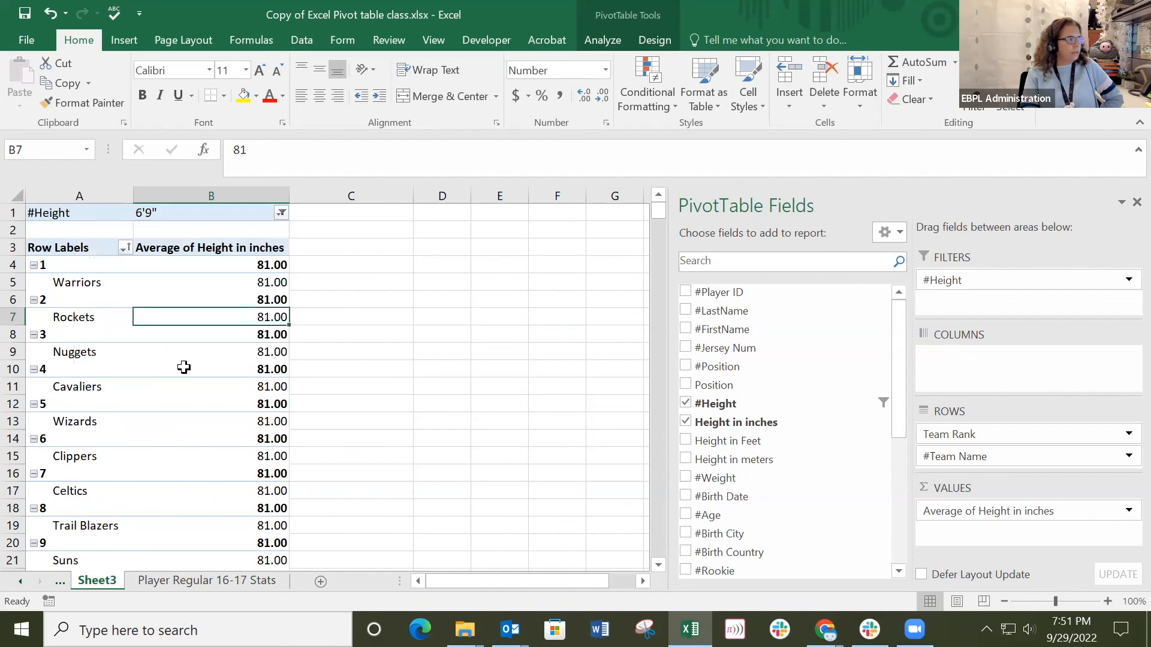